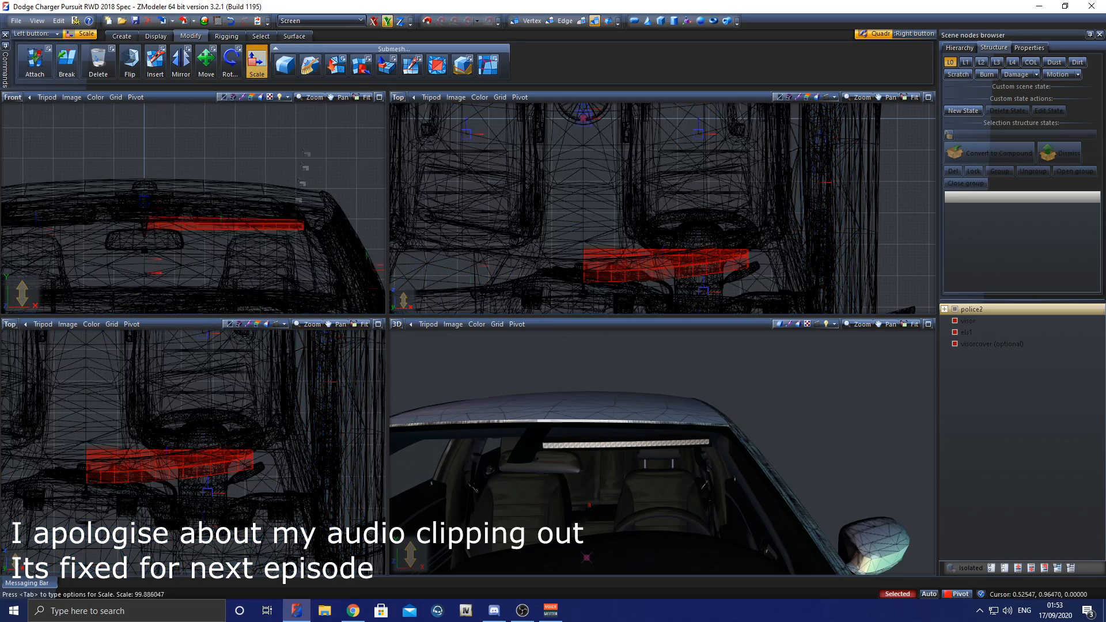
Step: Rotate the visor light bar in plan to follow the windshield's curve and shift it toward the car's front and centre
left_click(231, 60)
left_click_drag(864, 199, 890, 201)
Step: Tilt the light bar in the front view to match the slope of the roofline and nudge it into place
left_click(206, 61)
left_click_drag(636, 174, 623, 187)
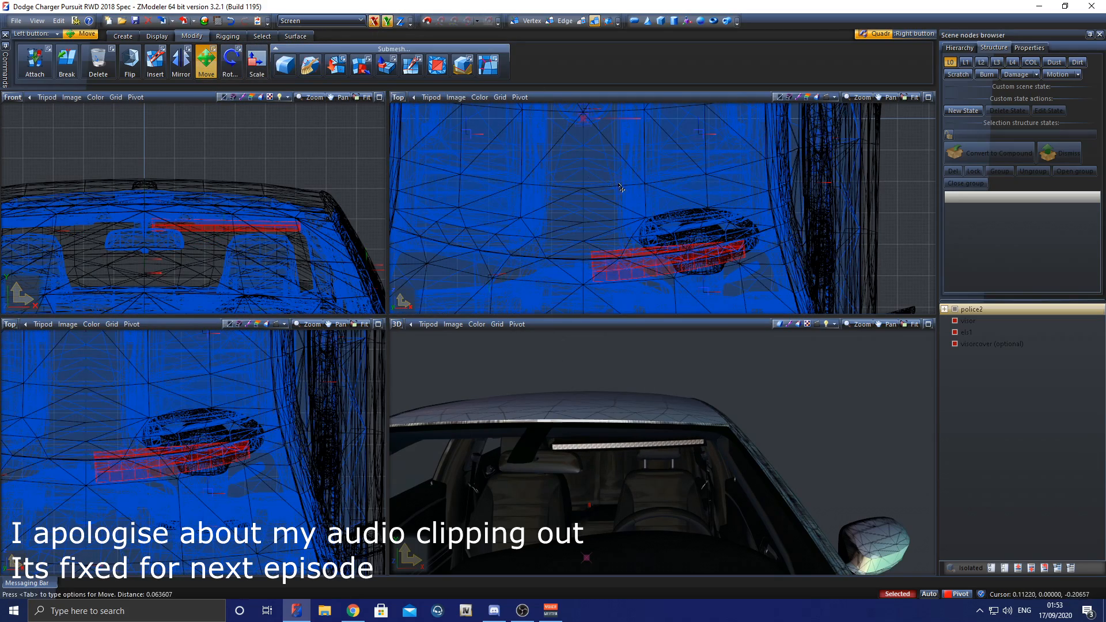
left_click(231, 61)
scroll(299, 201, "up", 2)
left_click_drag(301, 211, 302, 217)
left_click(206, 61)
left_click_drag(243, 174, 237, 179)
Step: Raise the light bar slightly and move it forward along a single axis, checking its fit behind the windshield
middle_click_drag(496, 374, 659, 353)
left_click(374, 22)
left_click_drag(242, 173, 242, 171)
middle_click_drag(576, 363, 432, 353)
left_click_drag(612, 253, 611, 262)
middle_click_drag(715, 403, 570, 426)
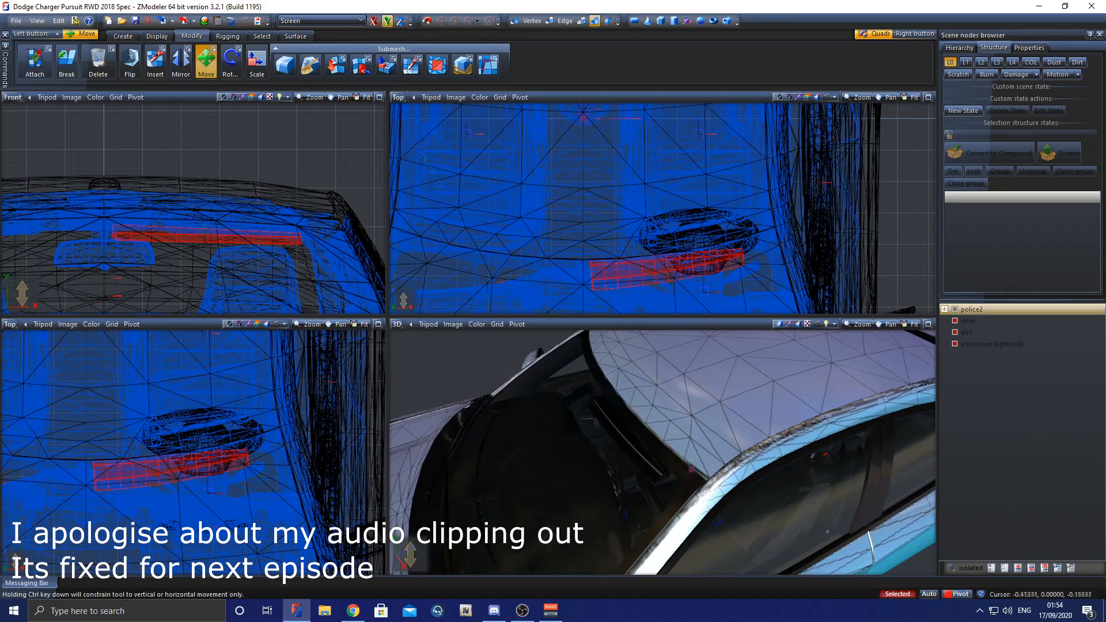
Step: Rotate the light bar further in plan so it runs parallel to the windshield
left_click(232, 60)
left_click(374, 21)
left_click_drag(906, 261, 909, 245)
middle_click_drag(663, 427, 697, 423)
middle_click_drag(622, 424, 705, 428)
Step: Fine-tune the rotated light bar's forward, sideways and vertical position behind the windshield
left_click(206, 61)
left_click(374, 21)
left_click_drag(653, 274, 652, 278)
mouse_move(599, 432)
middle_mouse_down()
mouse_move(661, 437)
mouse_move(617, 442)
middle_mouse_up()
scroll(618, 441, "down", 3)
left_click_drag(250, 256, 249, 254)
left_click_drag(622, 191, 622, 191)
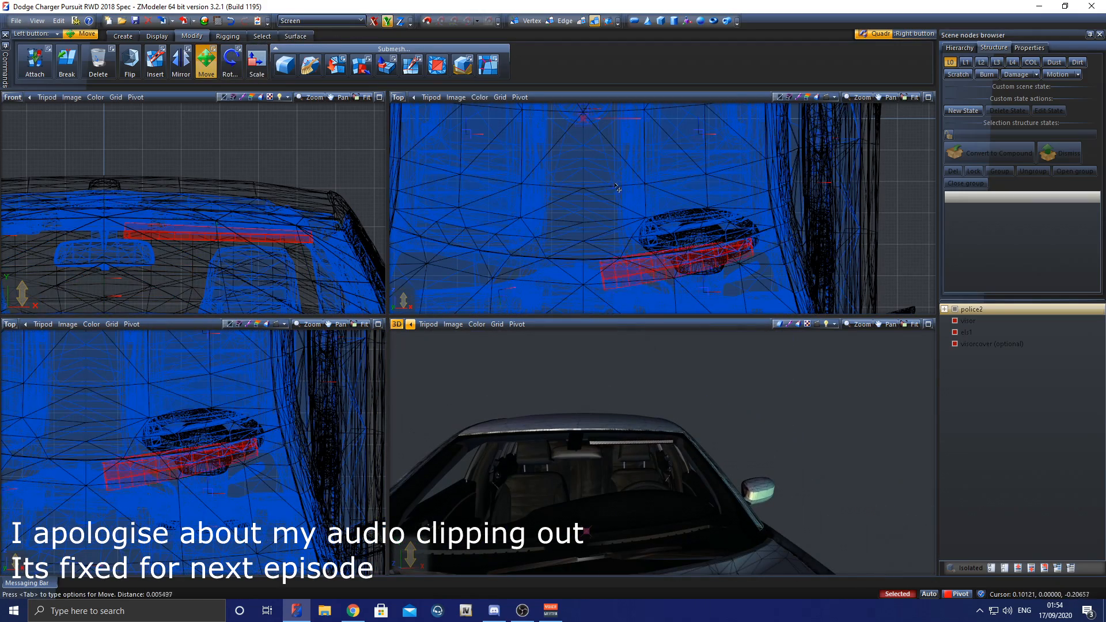
scroll(595, 425, "up", 3)
middle_click_drag(595, 424, 617, 429)
scroll(547, 424, "down", 3)
Step: Copy the visor, els1 and visorcover parts and mirror one set to the passenger side of the windshield
left_click(122, 36)
left_click(34, 61)
left_click(193, 37)
left_click(181, 61)
left_click(374, 21)
scroll(239, 360, "down", 5)
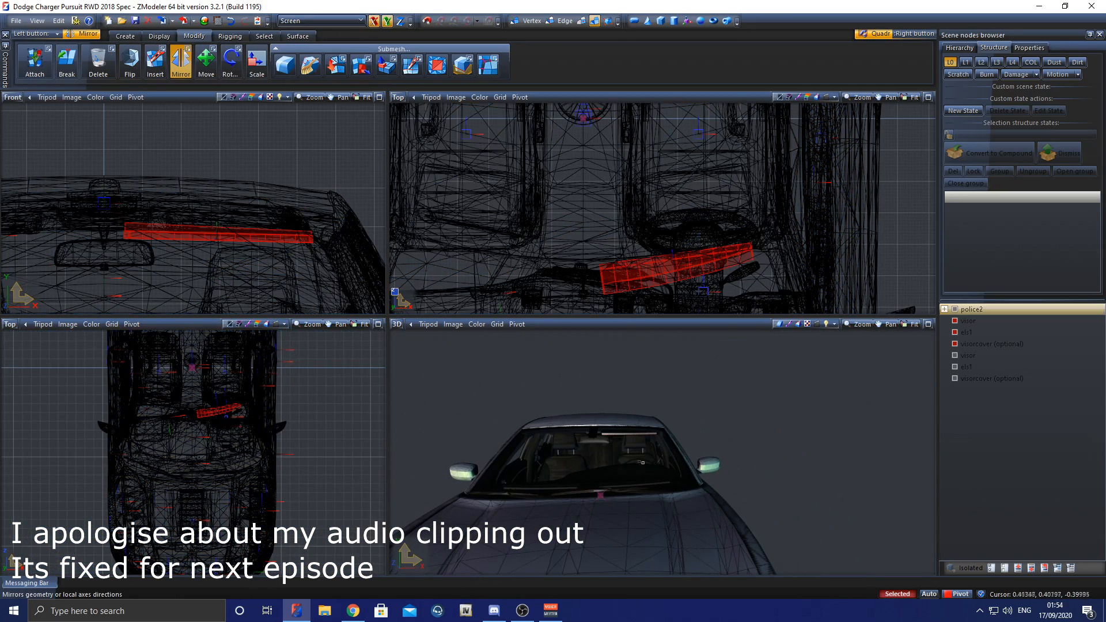
left_click(10, 324)
left_click(22, 368)
left_click(173, 254)
middle_click_drag(172, 253, 346, 223)
Step: Reset the mirrored parts' local axes to the pivot helper and recalculate their normals
left_click(159, 36)
left_click(285, 60)
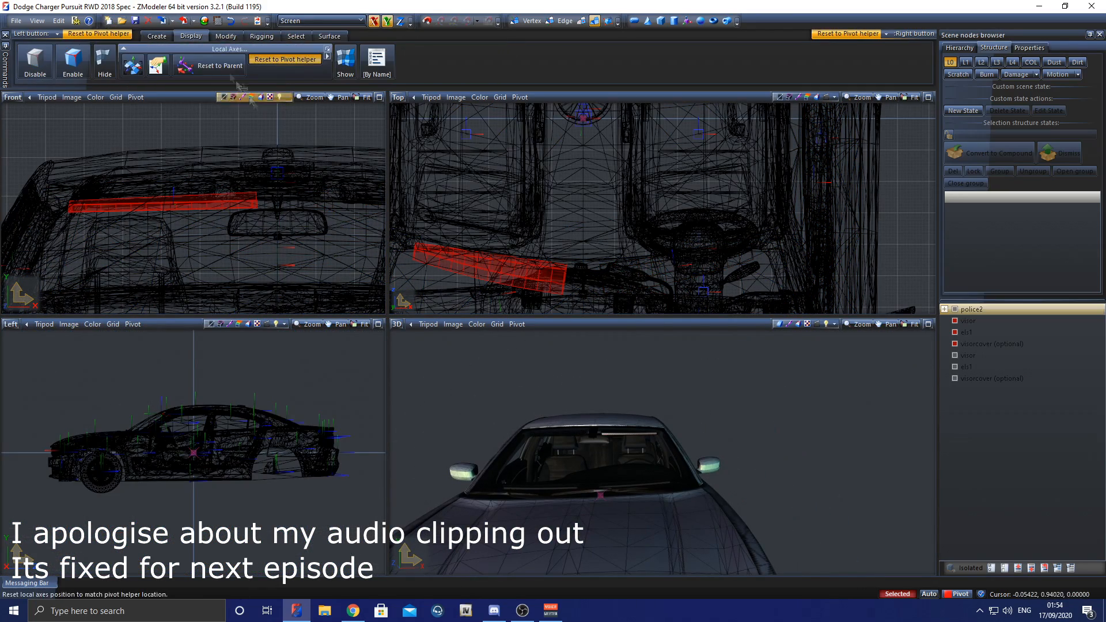
left_click(328, 36)
left_click(172, 65)
Step: Hide the car body, visors and visor covers, leaving only the els1 light strips shown
key("space")
left_click(954, 309)
scroll(600, 455, "up", 5)
left_click(1018, 568)
left_click(954, 355)
left_click(954, 379)
Step: Select the mirrored strip and create its UV mapping from viewport XY, forced onto the slimvisor_emissive material
left_click(272, 36)
right_click(289, 61)
right_click_drag(280, 164, 60, 222)
right_click(284, 268, "alt")
left_click(380, 316)
left_click(220, 283)
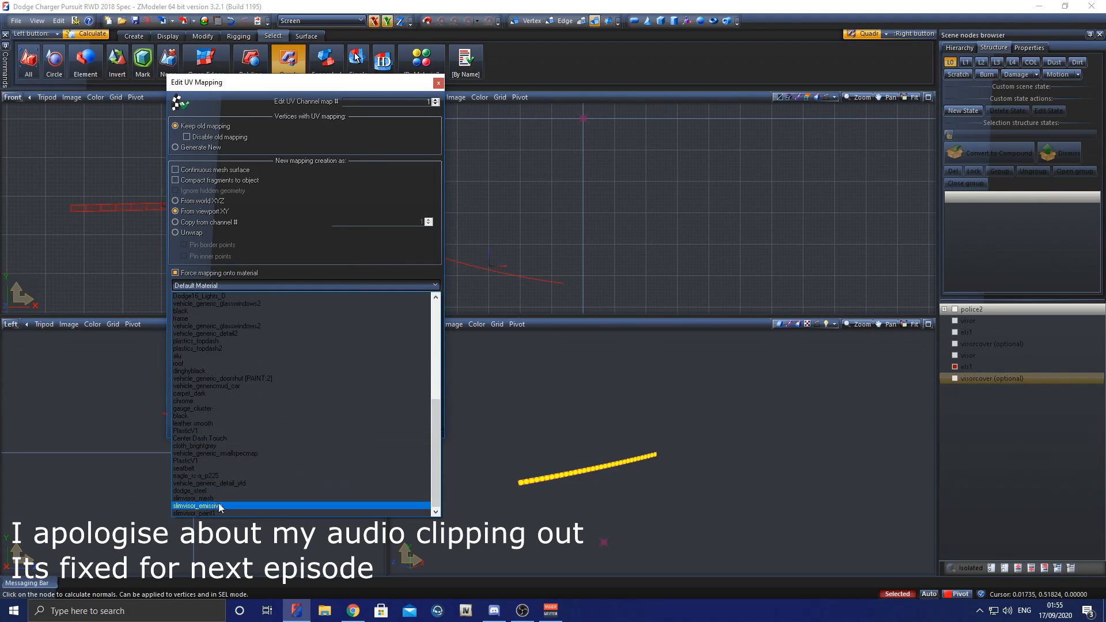
left_click(219, 507)
left_click(324, 429)
Step: Replace the front view with the UV Mapper and select the mirrored strip's UV polygons
left_click(14, 99)
left_click(32, 208)
scroll(277, 219, "up", 2)
middle_click_drag(277, 173, 145, 232)
Step: Scale and move the mirrored strip's UVs onto the blue row of the light texture, and show all parts again
left_click(202, 36)
left_click(206, 61)
left_click(374, 21)
left_click(257, 61)
left_click(206, 61)
scroll(109, 256, "up", 3)
left_click_drag(116, 250, 116, 254)
key("space")
left_click(991, 568)
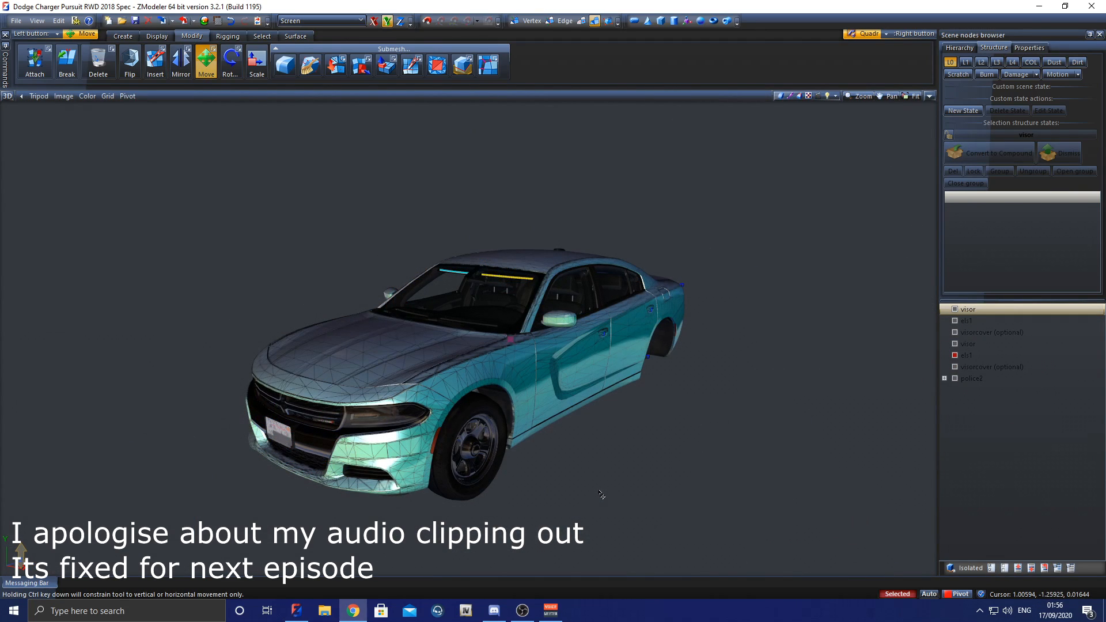
Step: Inspect the blue and amber visor lights behind the windshield from several angles
middle_click_drag(349, 405, 288, 420)
scroll(469, 447, "up", 5)
scroll(616, 417, "down", 8)
middle_click_drag(401, 433, 430, 464)
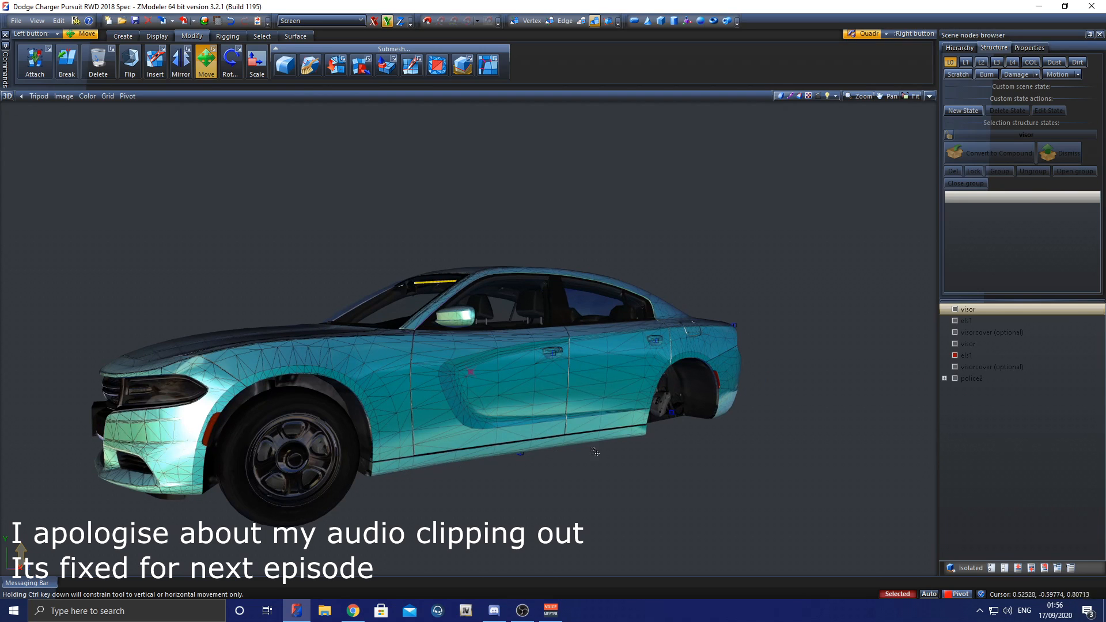
middle_click_drag(633, 425, 567, 396)
middle_click_drag(483, 380, 445, 306)
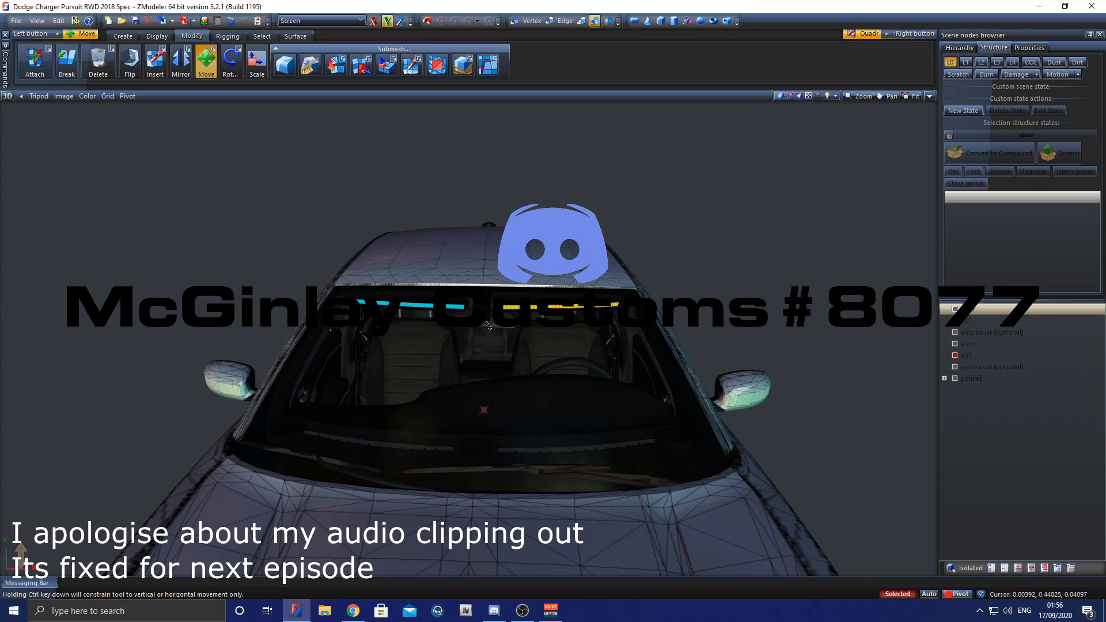
middle_click_drag(504, 330, 569, 367)
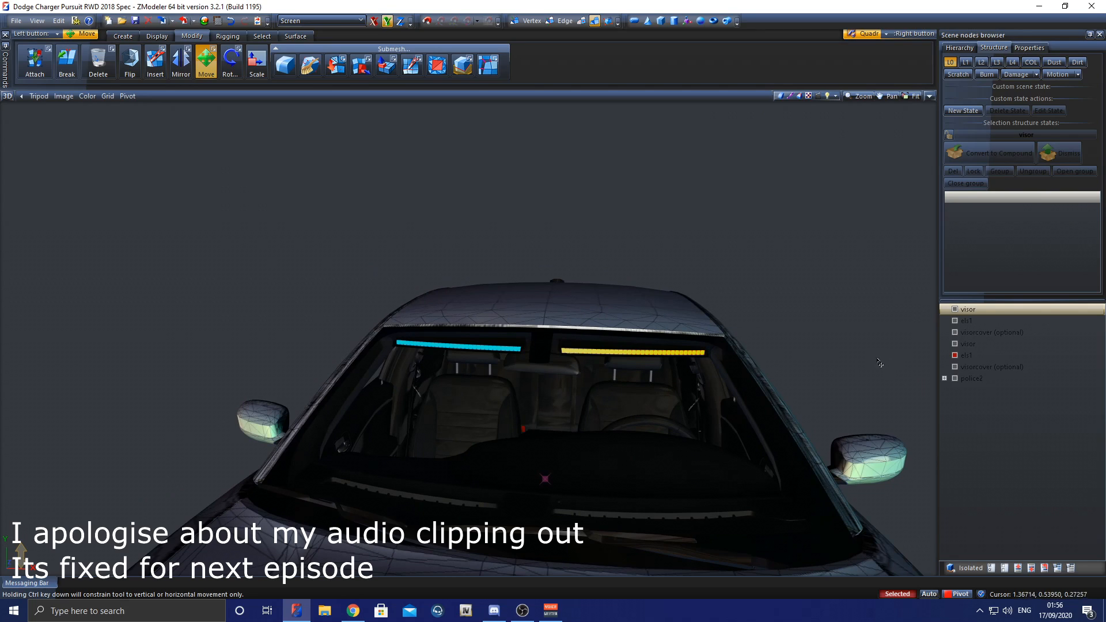
Step: Hide police2, both visorcover parts and both visors so that only the blue and amber light strips are shown
left_click(954, 377)
left_click(956, 365)
left_click(954, 333)
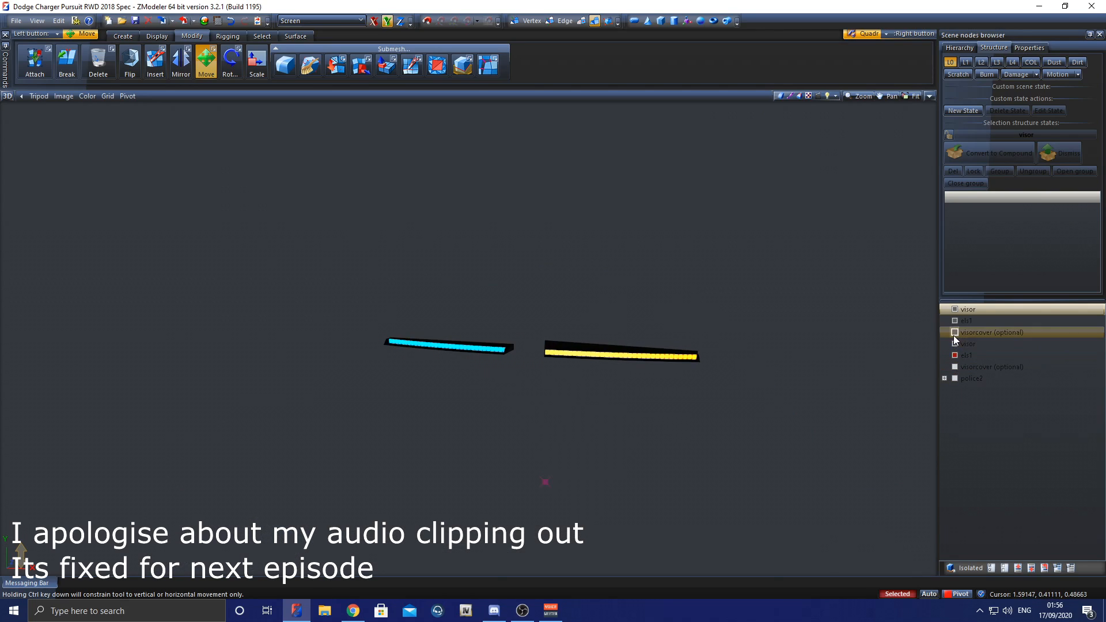
left_click(954, 344)
middle_click_drag(880, 368, 849, 370)
left_click(955, 309)
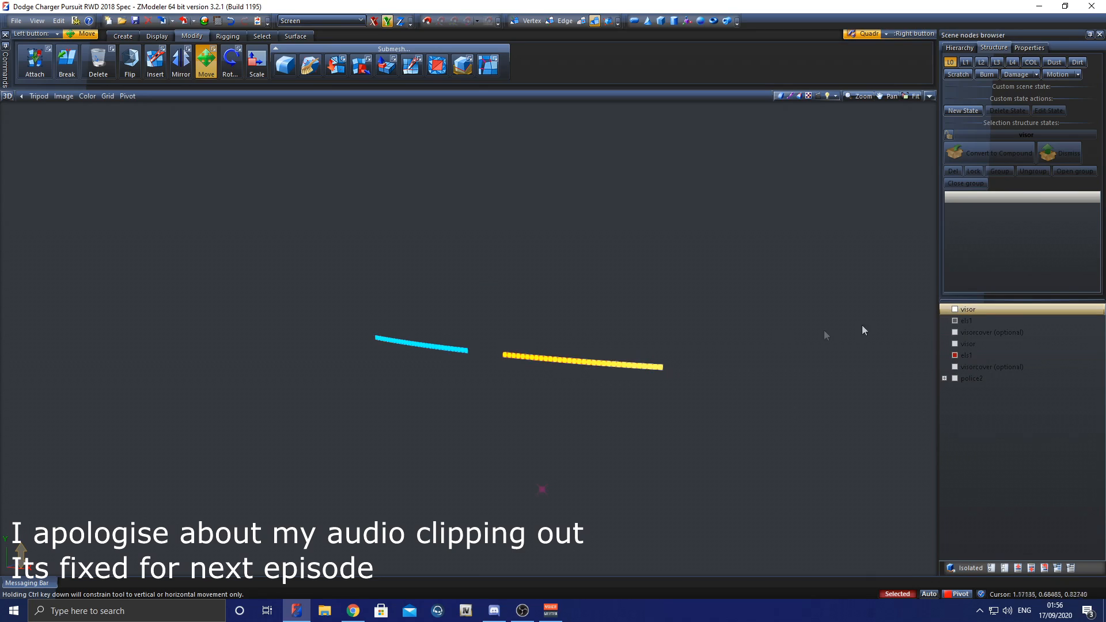
scroll(589, 342, "up", 2)
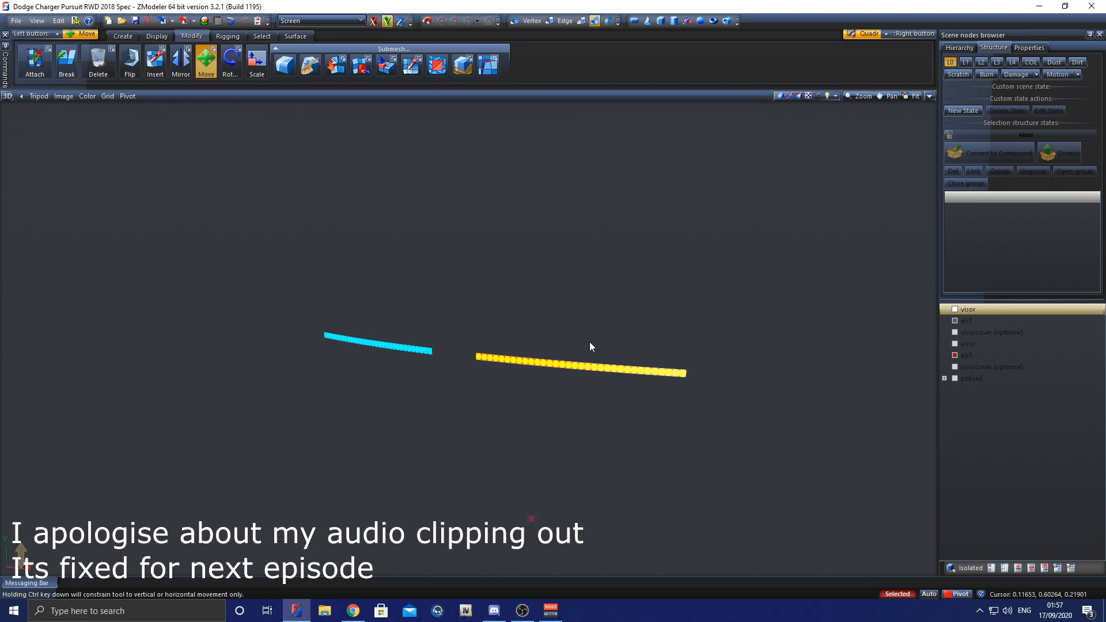
middle_click_drag(604, 356, 623, 358)
middle_click_drag(684, 388, 639, 386)
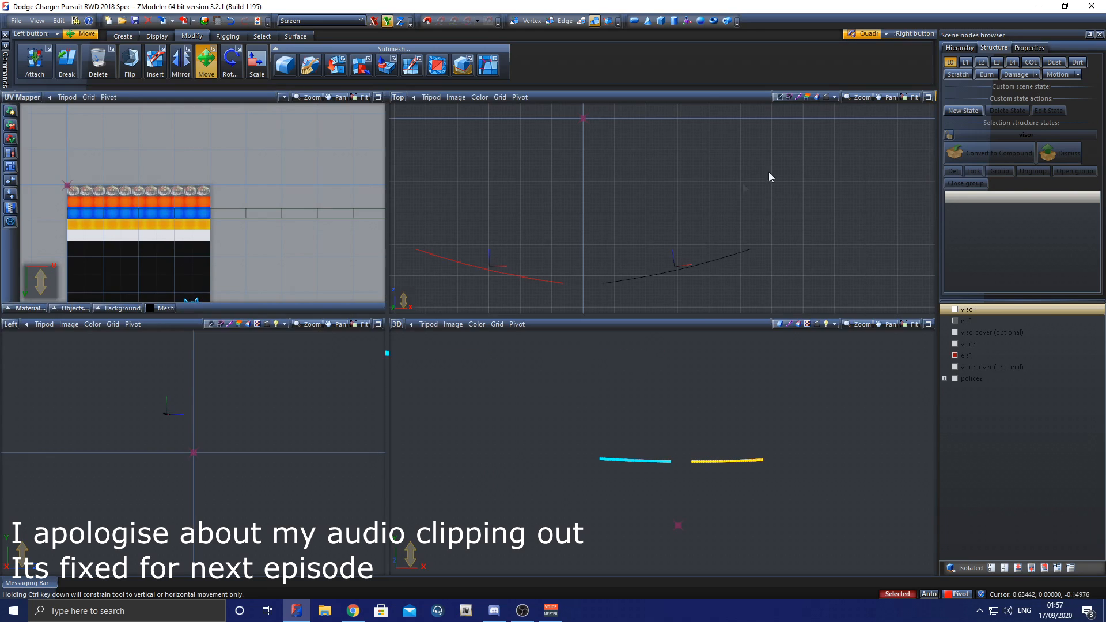
Step: Clear the selection, turn on polygon-level editing and replace the UV Mapper with the front view
key("alt+d")
key("space")
left_click(582, 22)
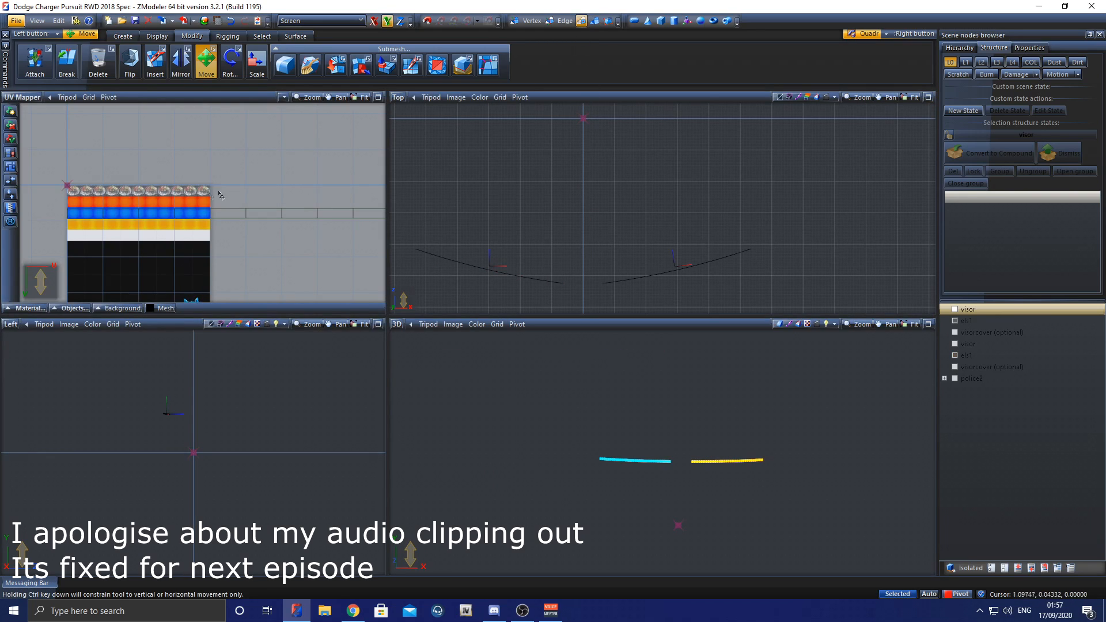
left_click(22, 97)
left_click(17, 123)
scroll(220, 135, "up", 4)
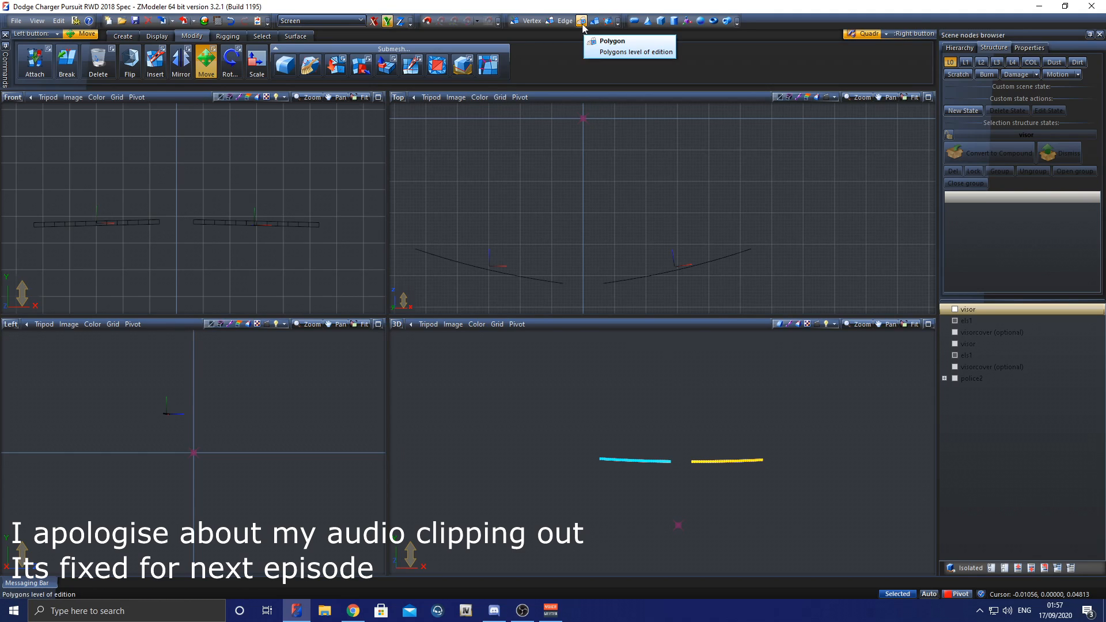
Step: Detach the outer three polygons of the amber strip as a separate object and check it by toggling its visibility
left_click(262, 37)
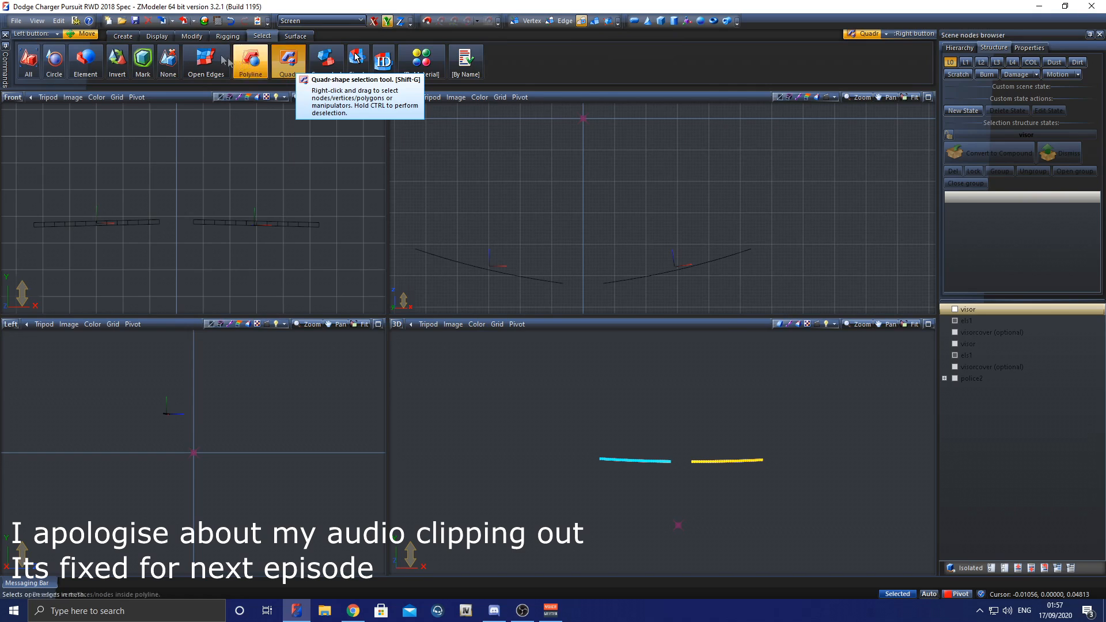
left_click(196, 37)
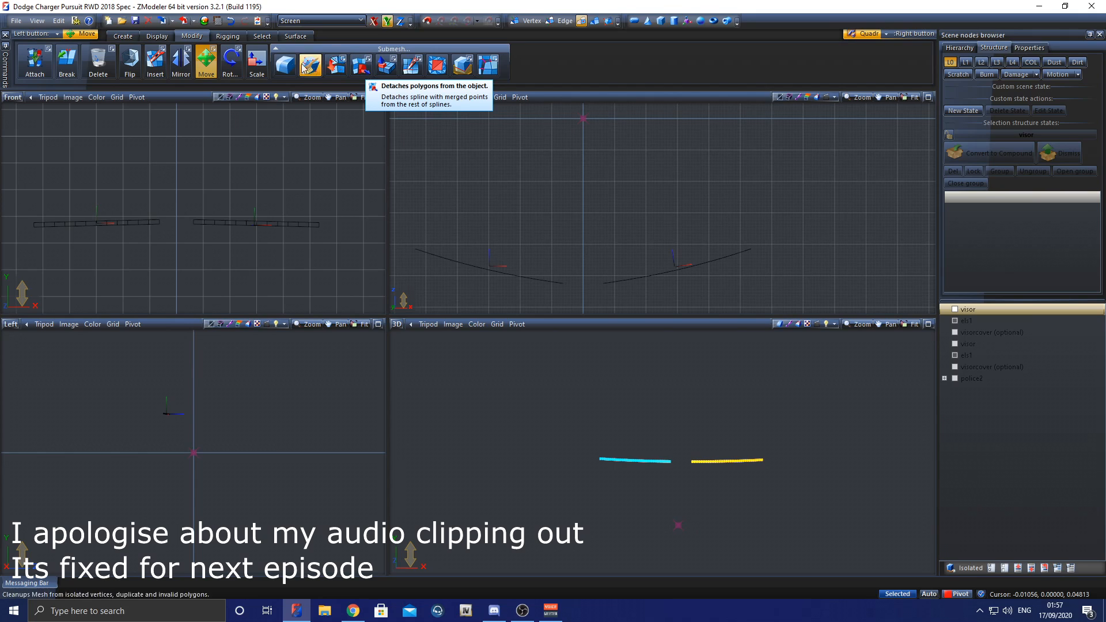
left_click(361, 67)
scroll(273, 176, "up", 2)
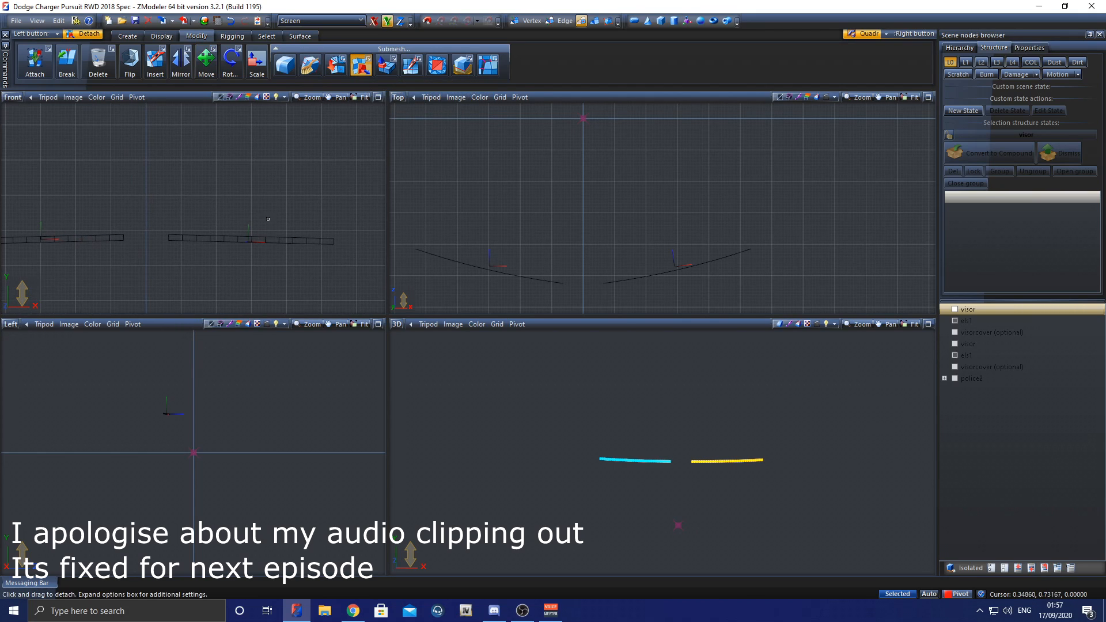
left_click(234, 231)
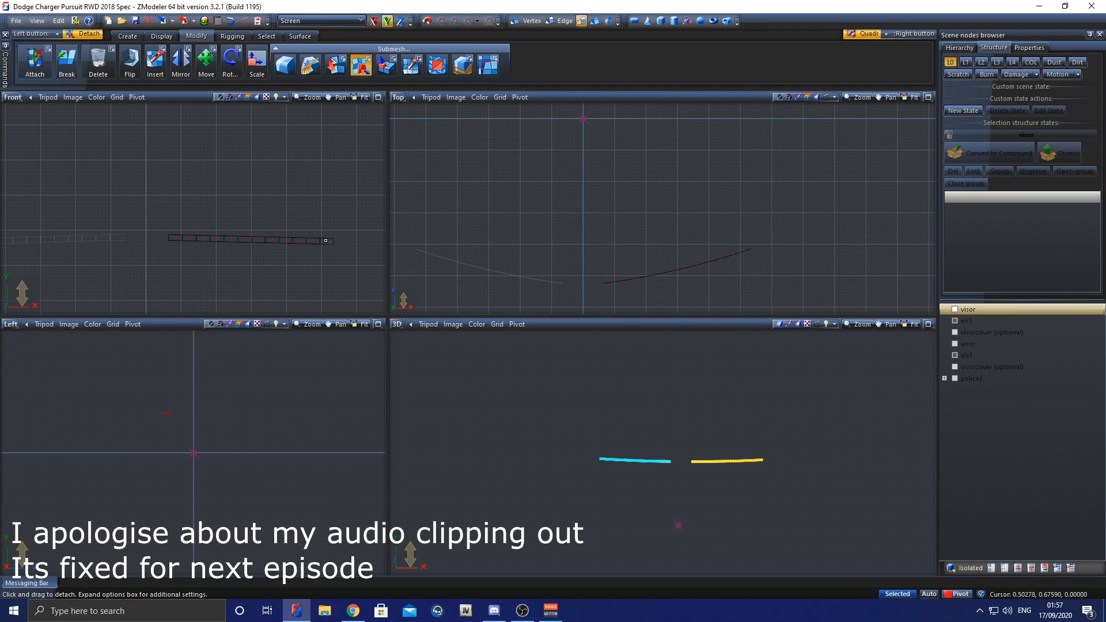
scroll(313, 245, "up", 1)
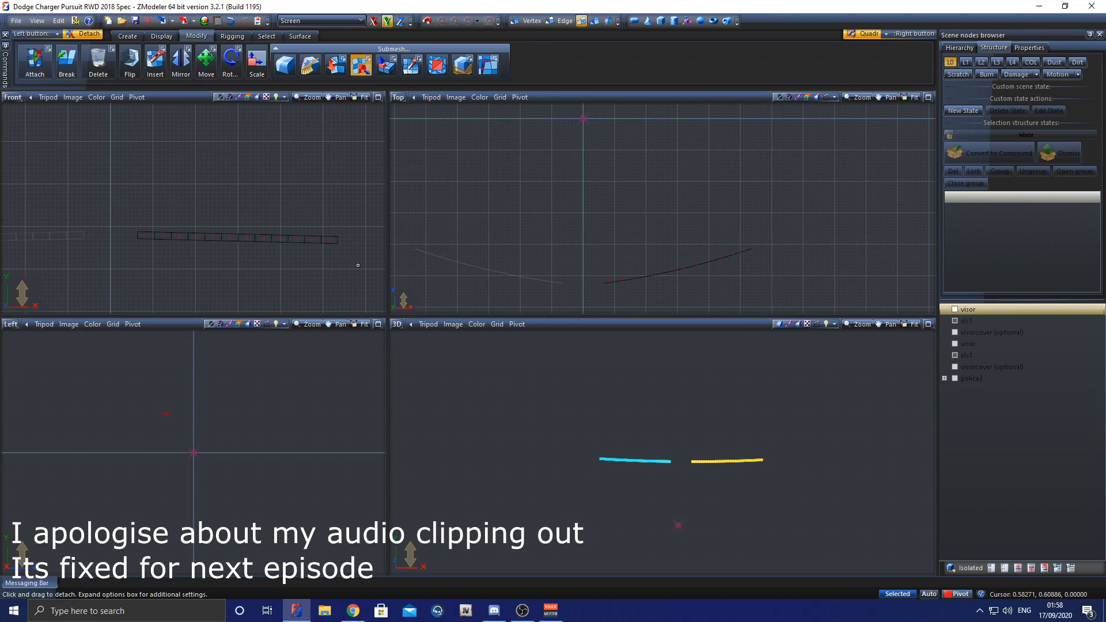
left_click_drag(354, 262, 256, 245)
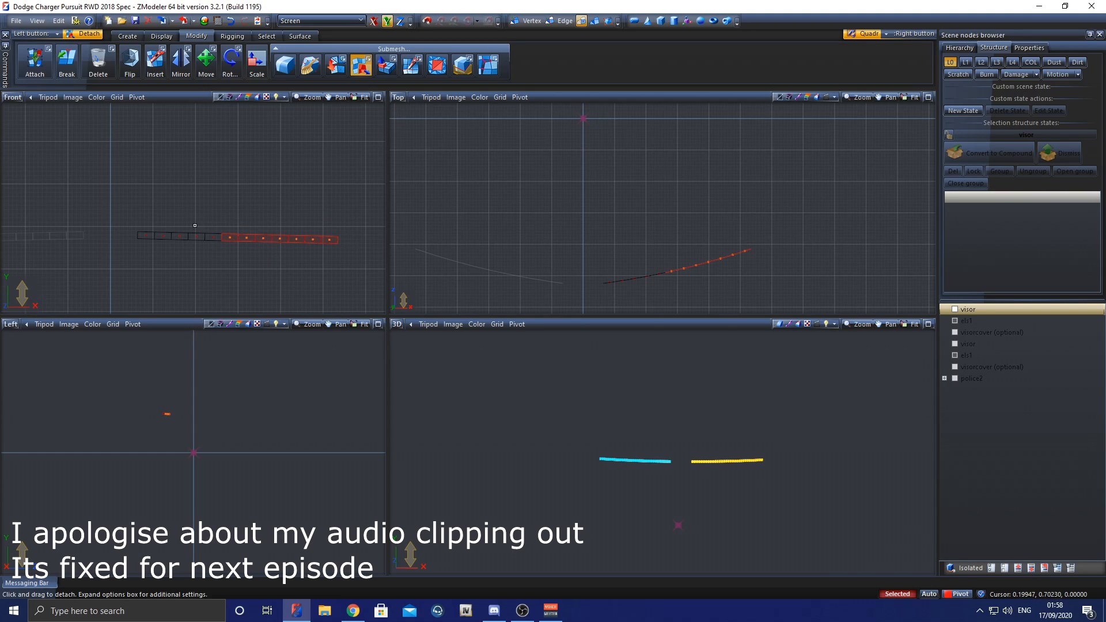
left_click_drag(181, 229, 221, 257)
left_click_drag(346, 264, 292, 222)
left_click(595, 22)
left_click(324, 238)
key("space")
left_click_drag(354, 259, 288, 210)
left_click_drag(349, 254, 290, 217)
mouse_move(352, 256)
left_mouse_down()
mouse_move(292, 219)
mouse_move(343, 260)
left_mouse_up()
key("4")
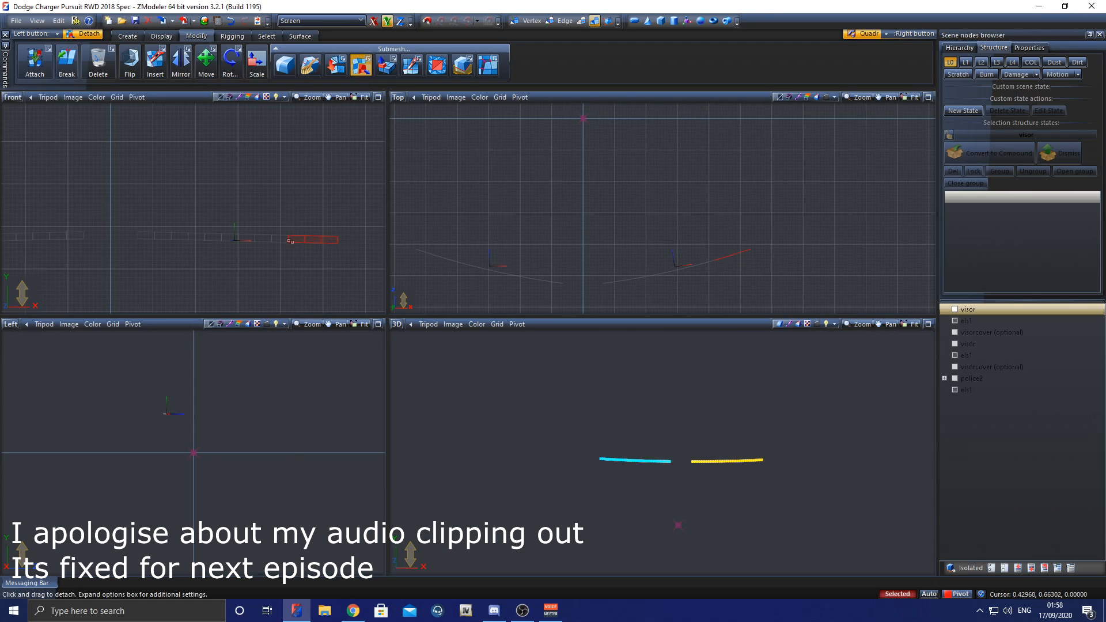
left_click(955, 391)
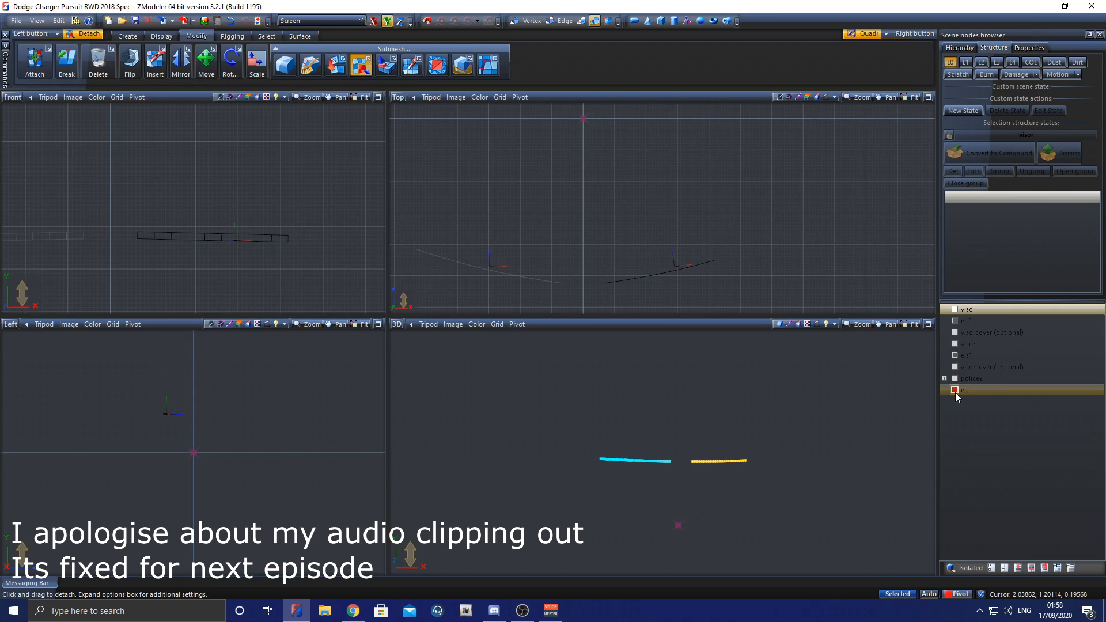
Step: Detach the next three polygons of the amber strip, beside the outer piece, as a separate object
left_click(968, 355)
left_click(582, 21)
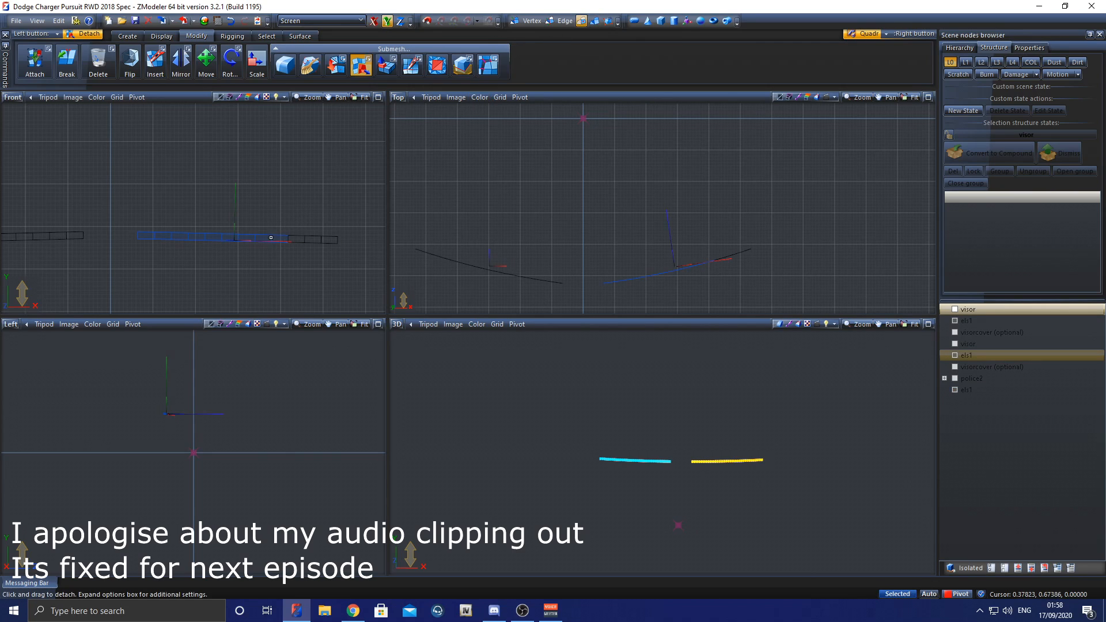
left_click_drag(299, 252, 238, 217)
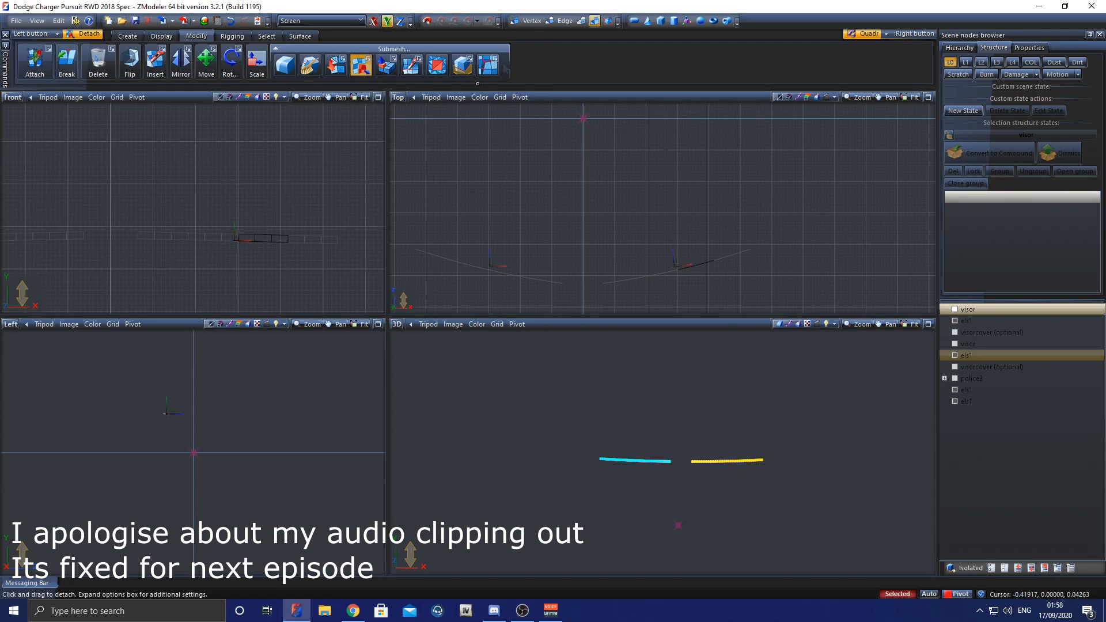
Step: Split the inner half of the amber strip into two separate three-polygon pieces
middle_click_drag(95, 232, 176, 220)
scroll(288, 231, "down", 1)
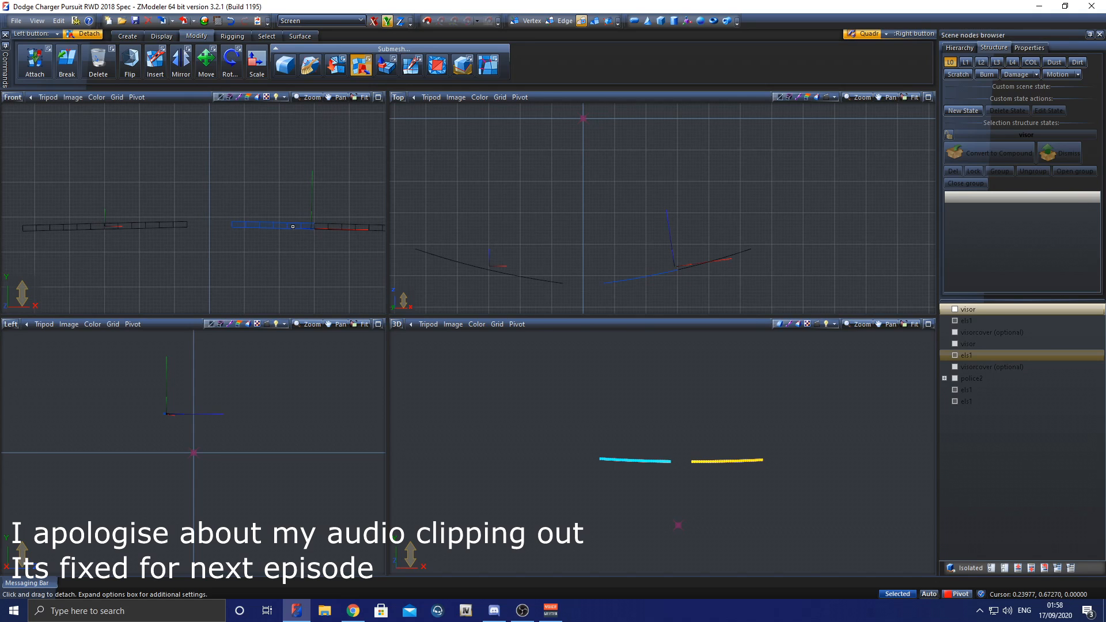
left_click_drag(337, 242, 140, 206)
left_click(582, 21)
left_click(581, 21)
Step: Detach the blue strip's polygons in groups of three, splitting the strip into four separate pieces
left_click(184, 225)
left_click(594, 21)
key("space")
left_click(581, 20)
key("space")
mouse_move(151, 235)
right_mouse_down()
mouse_move(100, 212)
mouse_move(68, 213)
right_mouse_up()
left_click(122, 225)
key("space")
left_click(581, 21)
key("space")
key("space")
left_click(581, 21)
left_click(595, 21)
mouse_move(155, 219)
middle_mouse_down()
mouse_move(190, 207)
mouse_move(147, 208)
middle_mouse_up()
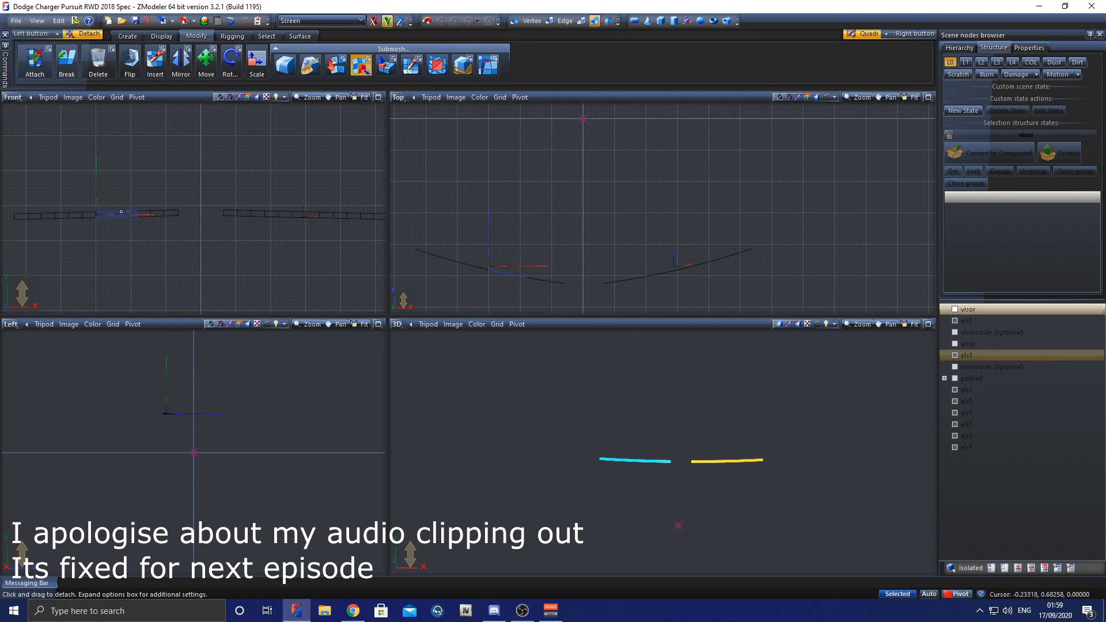
Step: Move the two original els1 nodes to the end of the node list, beside the detached pieces
middle_click_drag(356, 218, 230, 218)
scroll(215, 219, "down", 2)
middle_click_drag(110, 197, 175, 189)
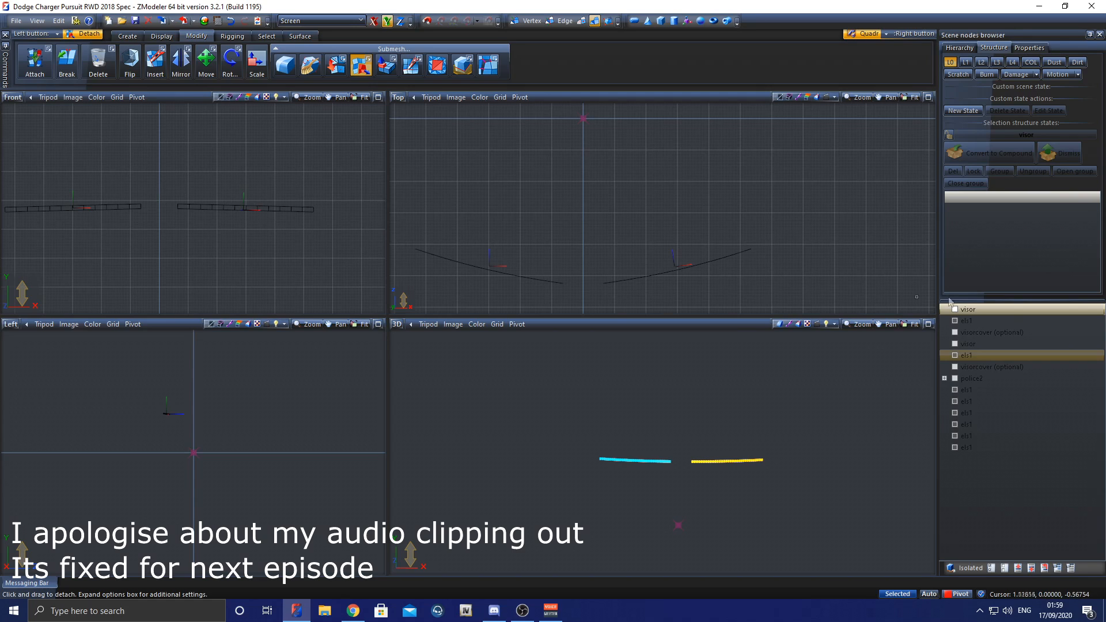
left_click_drag(994, 358, 986, 448)
left_click_drag(979, 322, 986, 458)
Step: Select the eight els1 light pieces in the node list, and switch the selection to police2
left_click(977, 450)
left_click(970, 436, "ctrl")
left_click(968, 413, "ctrl")
left_click(968, 401, "ctrl")
left_click(968, 389, "ctrl")
left_click(968, 378, "ctrl")
left_click(968, 366, "ctrl")
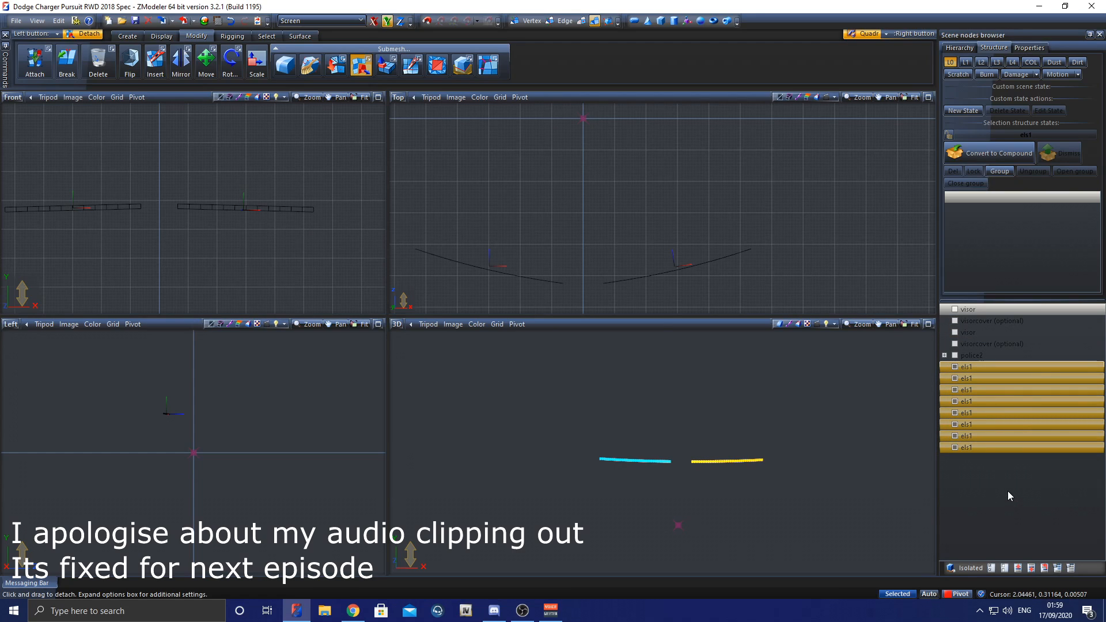
left_click(1009, 436)
left_click(986, 354)
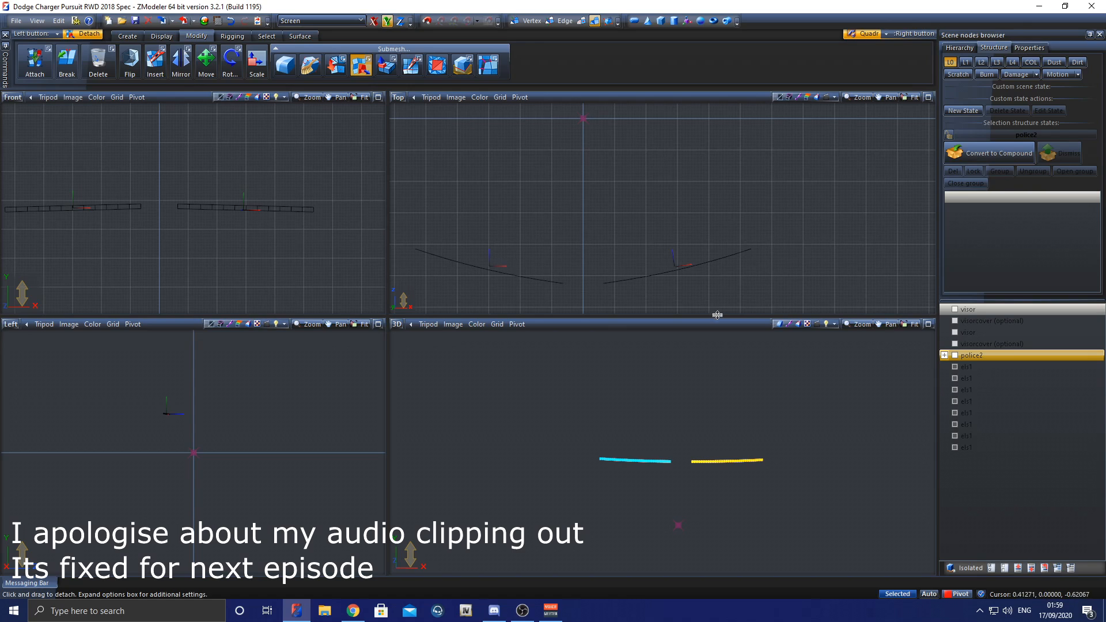
Step: Rename the first els1 node, the outermost piece of the amber strip, as siren1
middle_click_drag(98, 208, 123, 211)
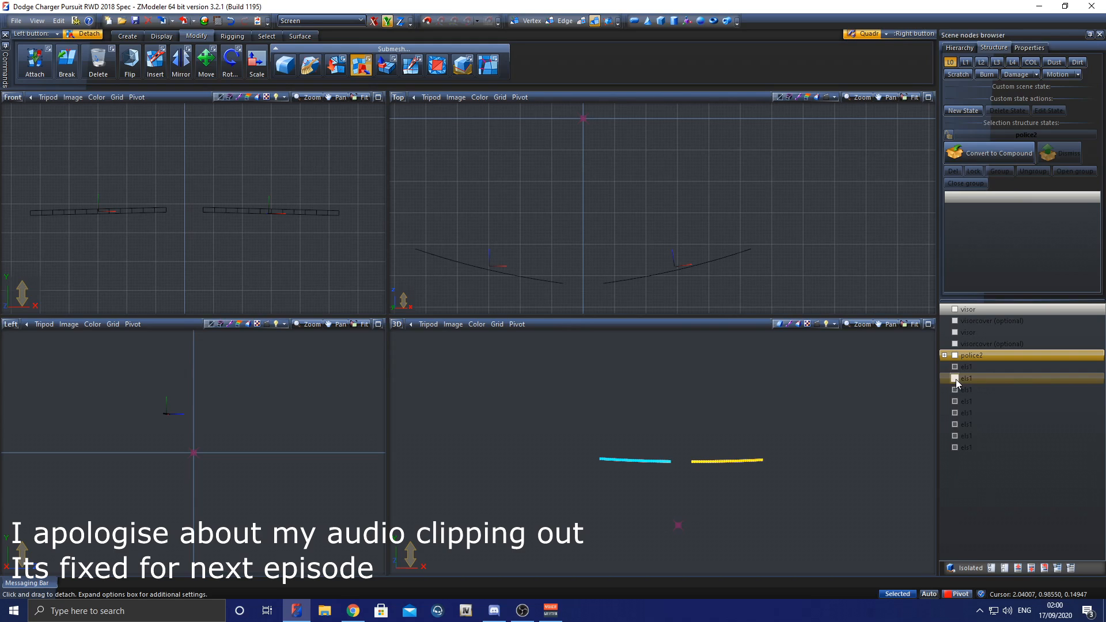
left_click(962, 401)
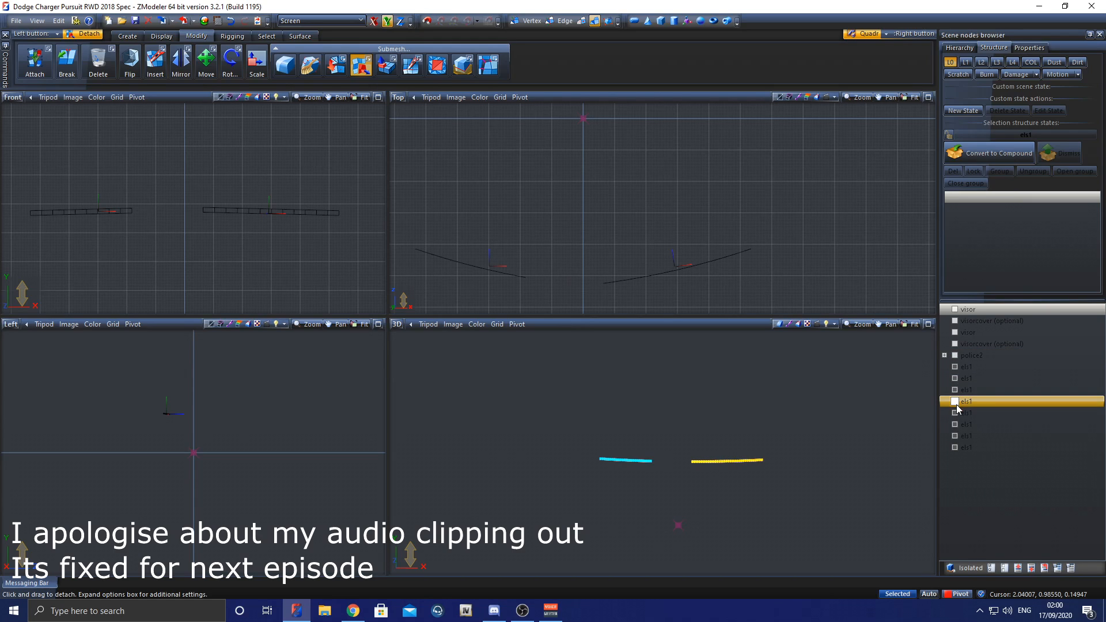
double_click(986, 367)
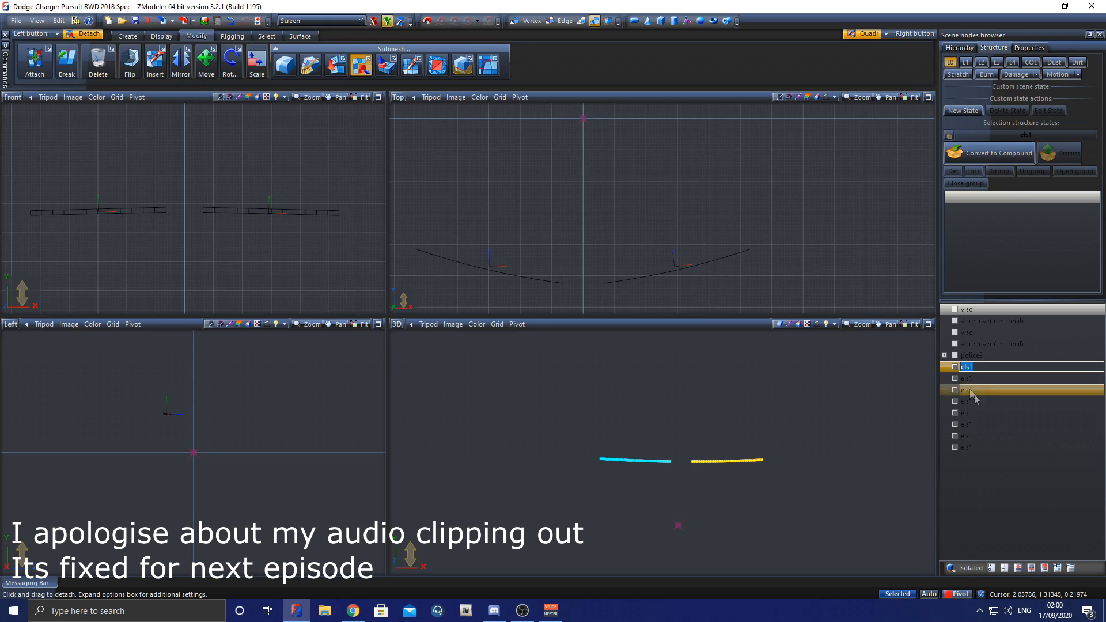
left_click(957, 371)
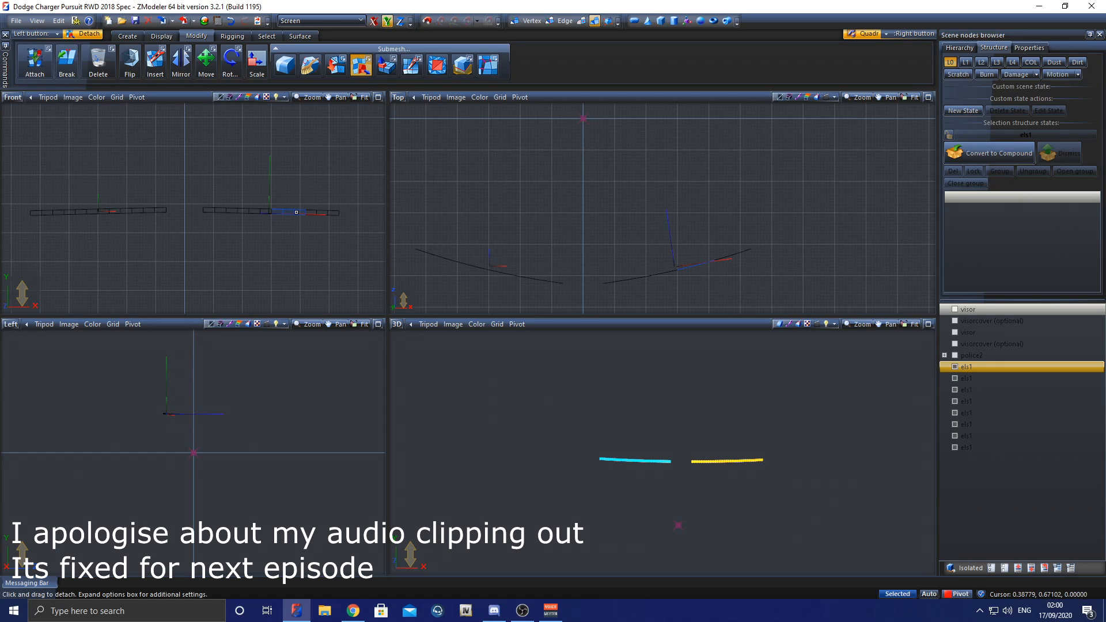
left_click(966, 366)
type("SIRE")
key("BackSpace")
type("siren")
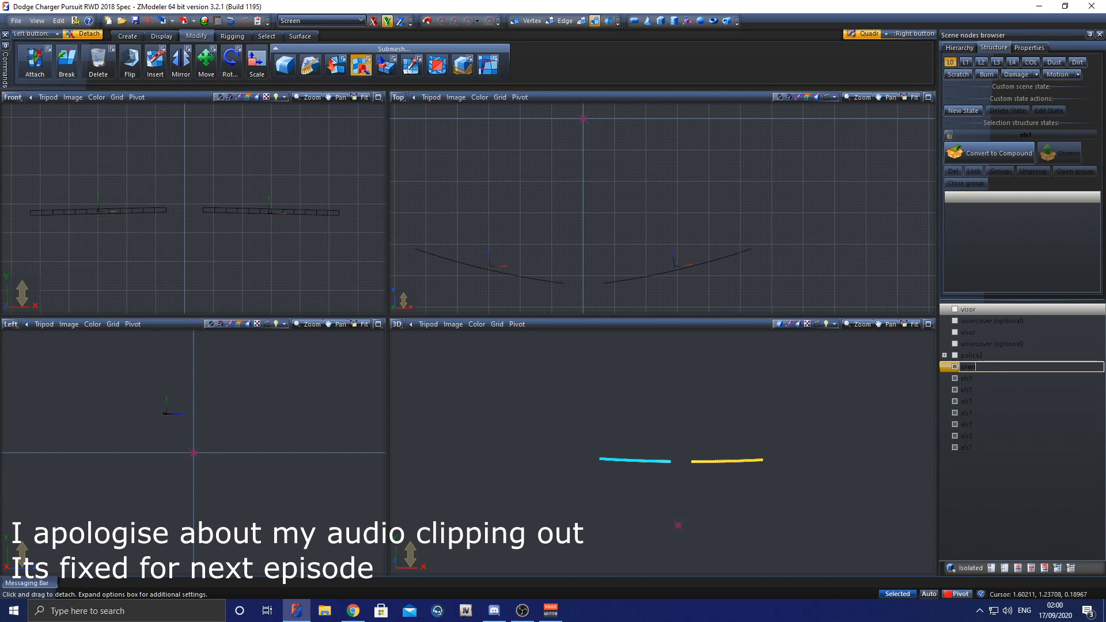
type("1")
left_click(992, 379)
double_click(994, 369)
left_click(992, 380)
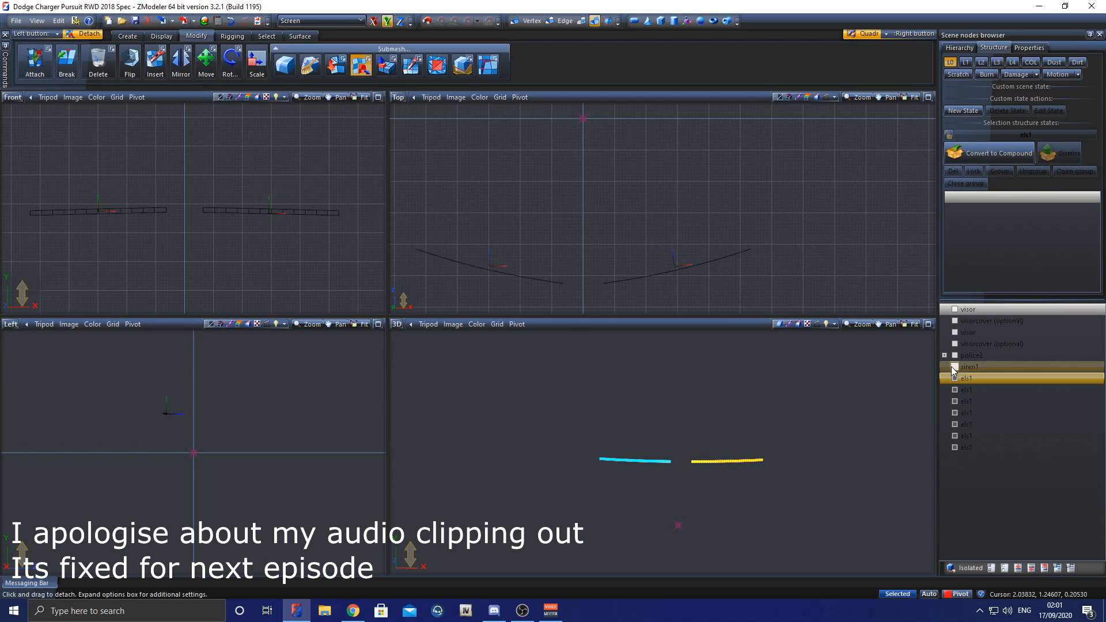
Step: Identify the second light piece by toggling its visibility, and rename that els1 node as siren2
scroll(726, 464, "up", 5)
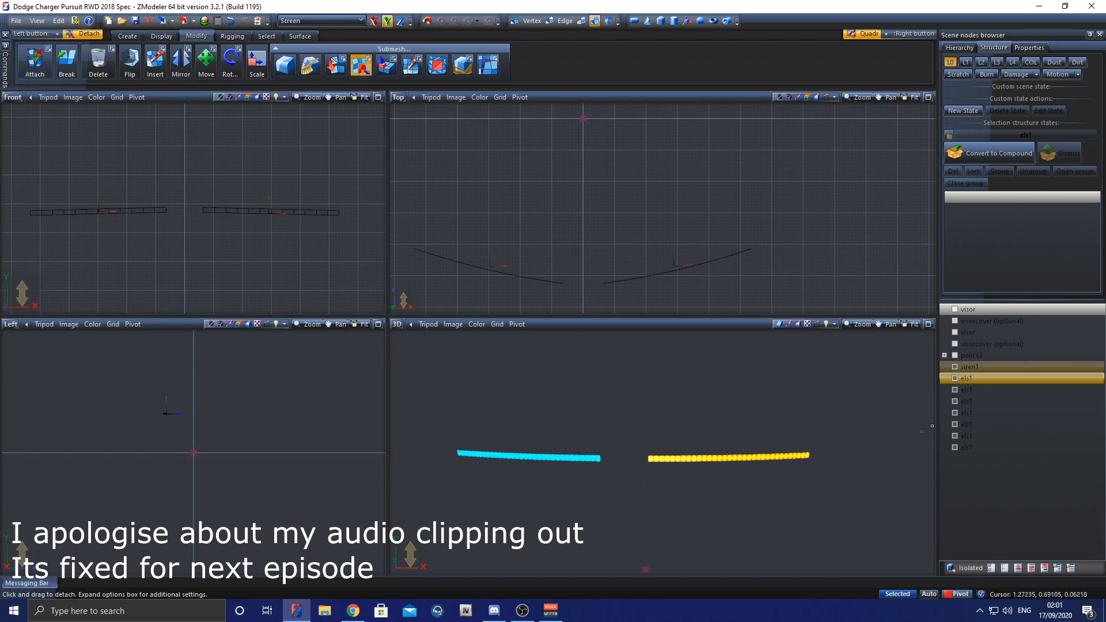
left_click(955, 378)
left_click(955, 378)
left_click(955, 368)
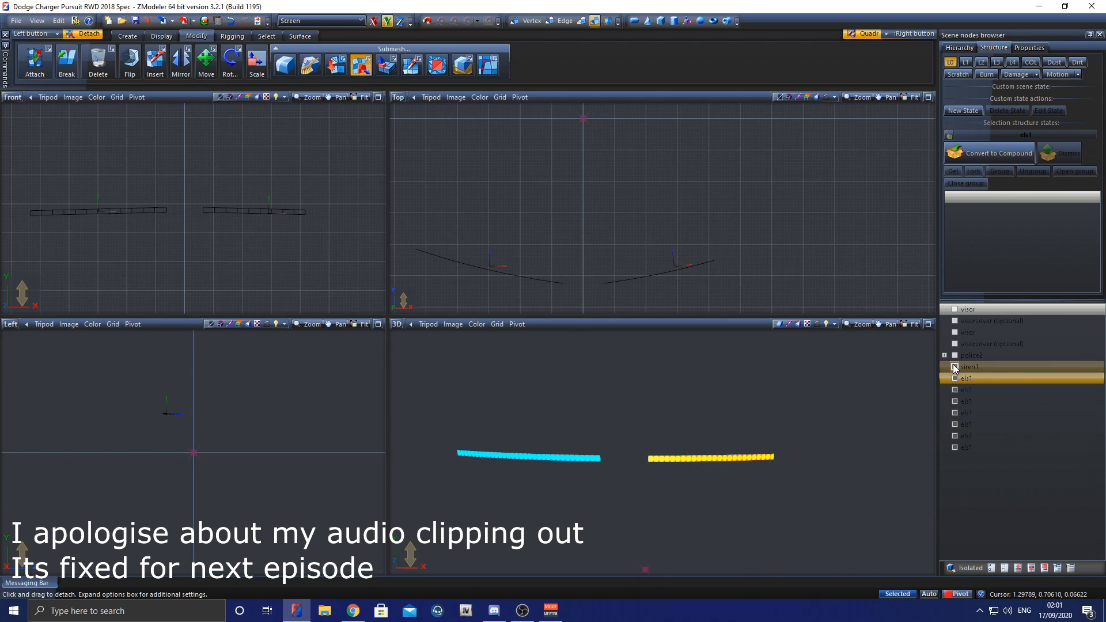
left_click(955, 368)
left_click(954, 367)
left_click(954, 367)
left_click(955, 378)
left_click(955, 378)
left_click(955, 379)
left_click(955, 378)
left_click(955, 379)
left_click(955, 378)
left_click(955, 379)
left_click(955, 379)
double_click(994, 379)
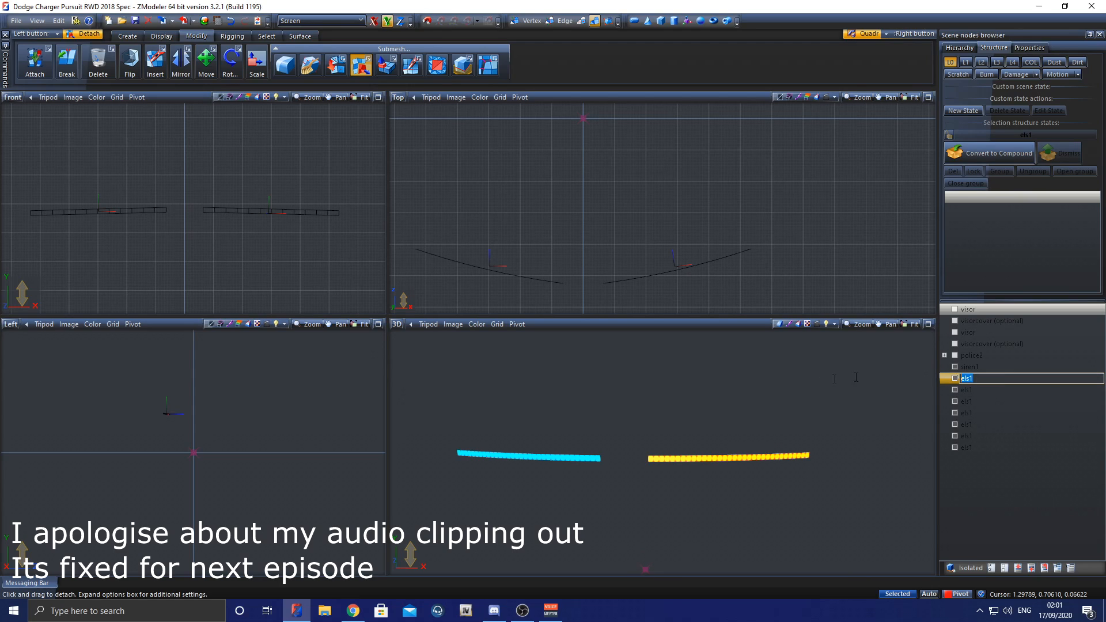
type("siren2")
key("Return")
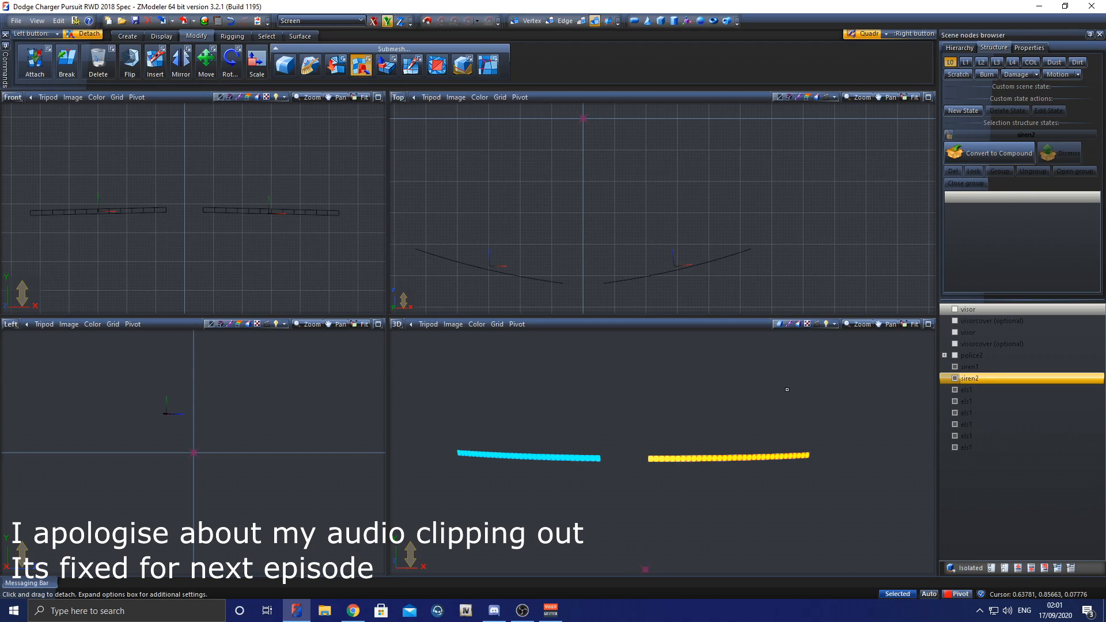
Step: Toggle the third light piece's visibility to identify it, and rename that els1 node as siren3
left_click(955, 390)
left_click(953, 390)
left_click(954, 390)
left_click(954, 390)
left_click(954, 390)
left_click(954, 390)
left_click(983, 389)
left_click(983, 388)
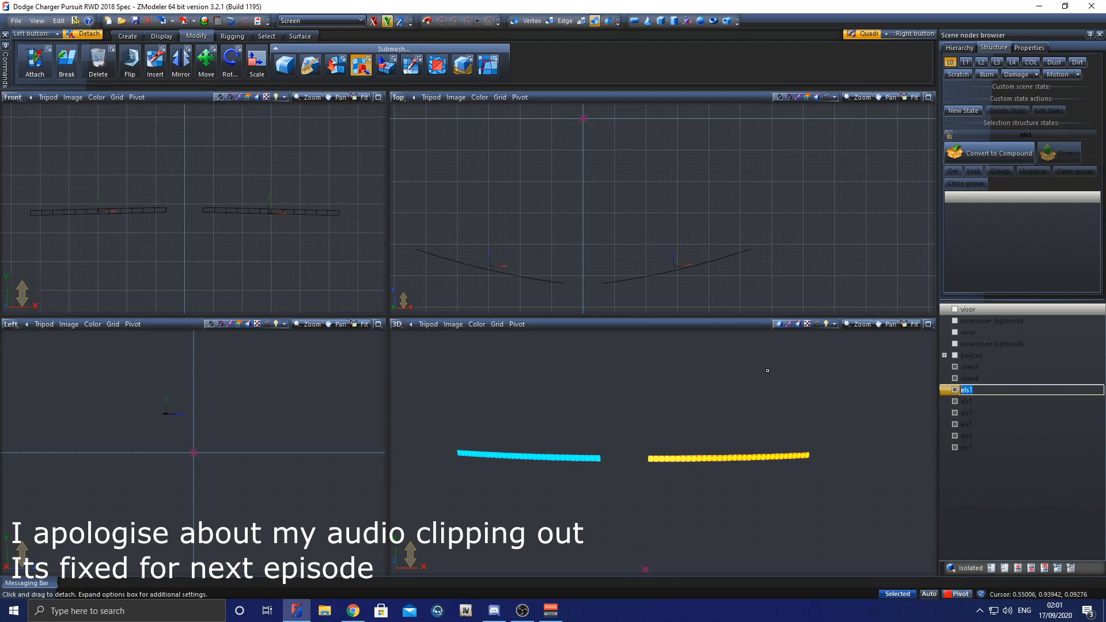
key("Return")
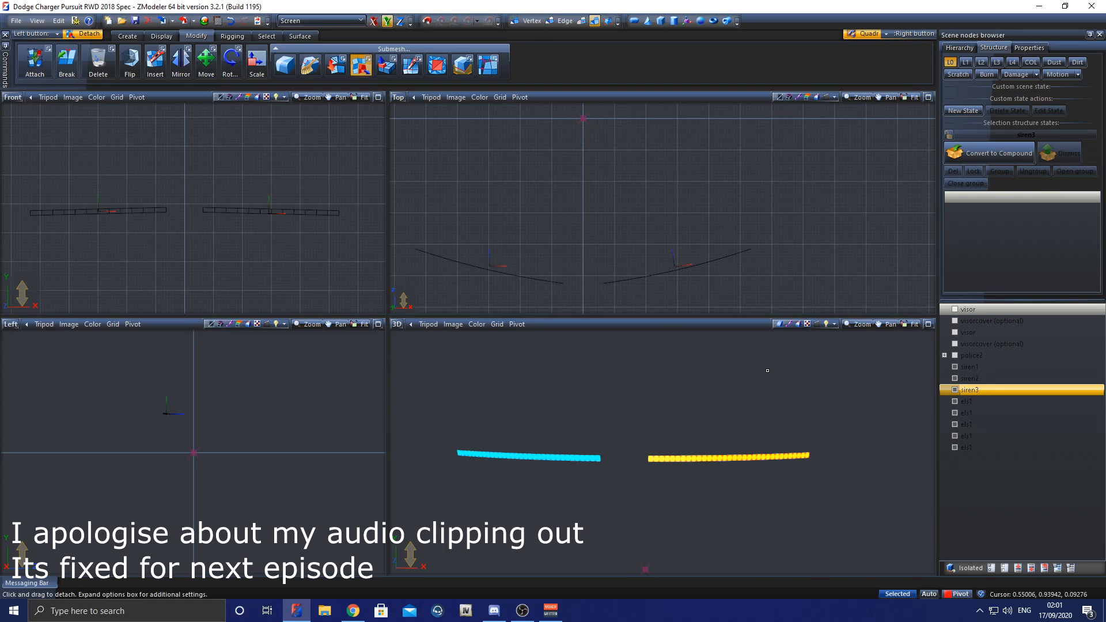
Step: Check the remaining light pieces by toggling their visibility, and rename the last els1 node in the list as siren4
left_click(955, 401)
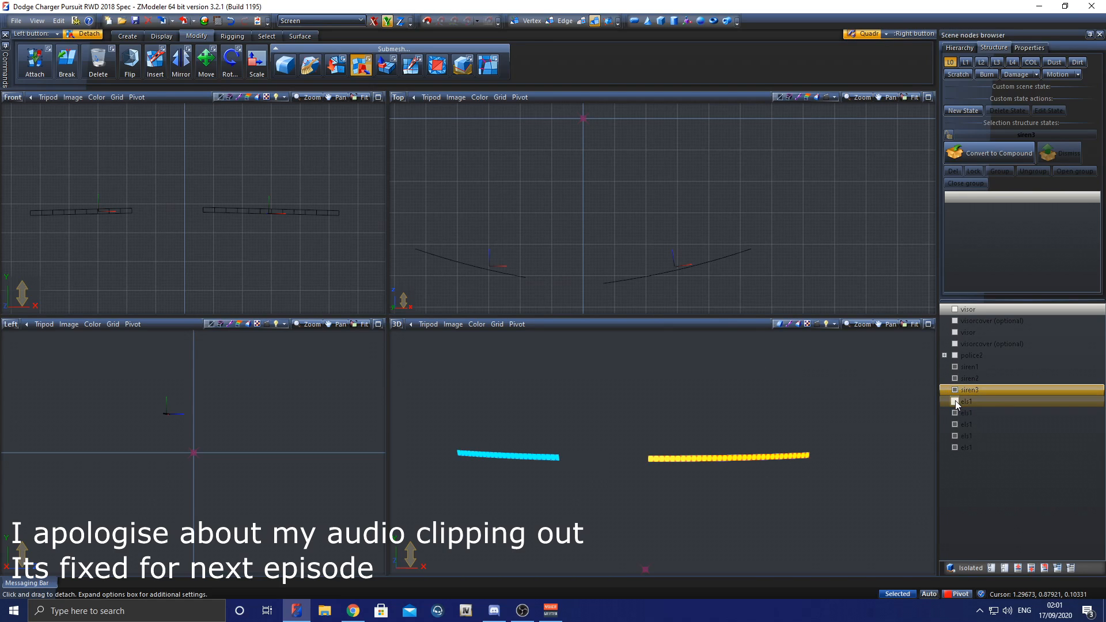
left_click(955, 400)
left_click(955, 413)
left_click(955, 413)
left_click(955, 424)
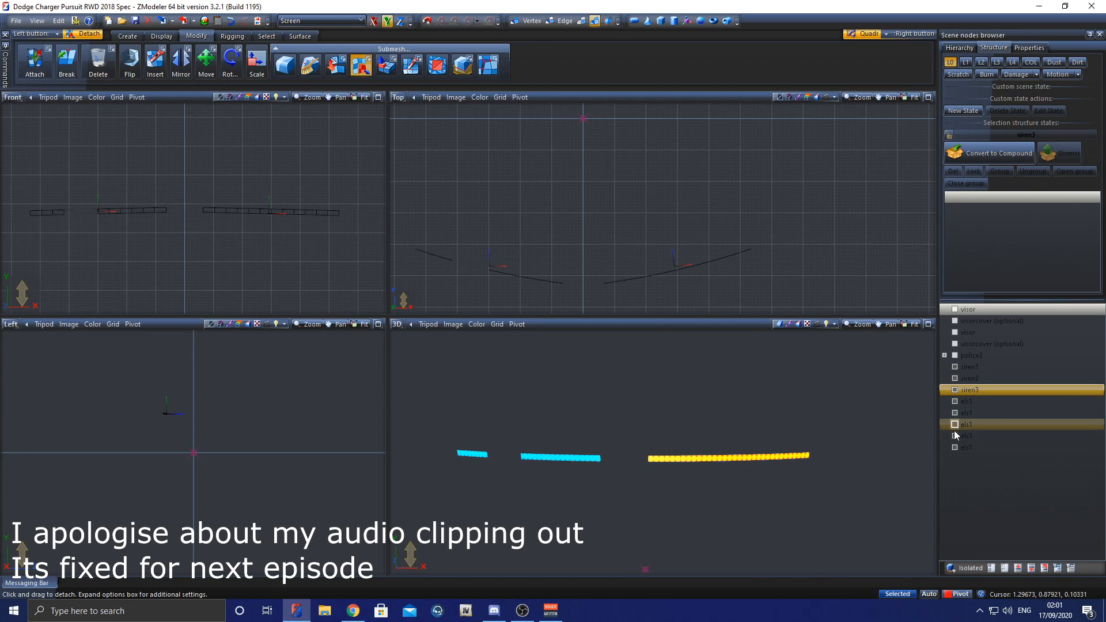
left_click(955, 424)
left_click(955, 436)
left_click(955, 436)
left_click(955, 447)
left_click(955, 447)
left_click(955, 448)
left_click(955, 448)
left_click(955, 448)
left_click(955, 447)
double_click(988, 447)
type("siren")
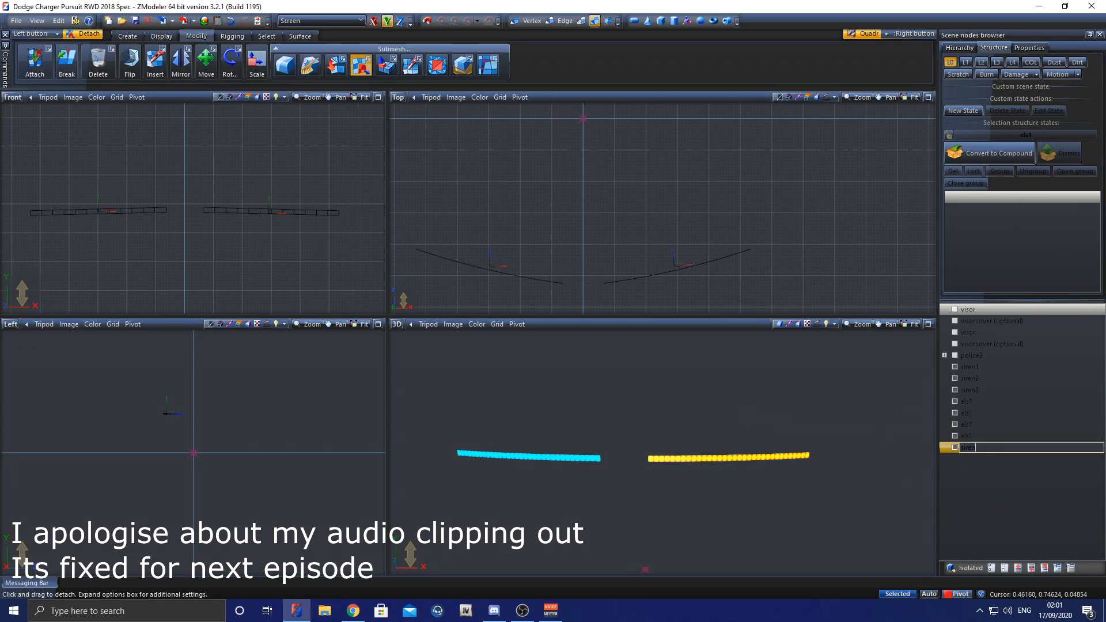
type("4")
key("Return")
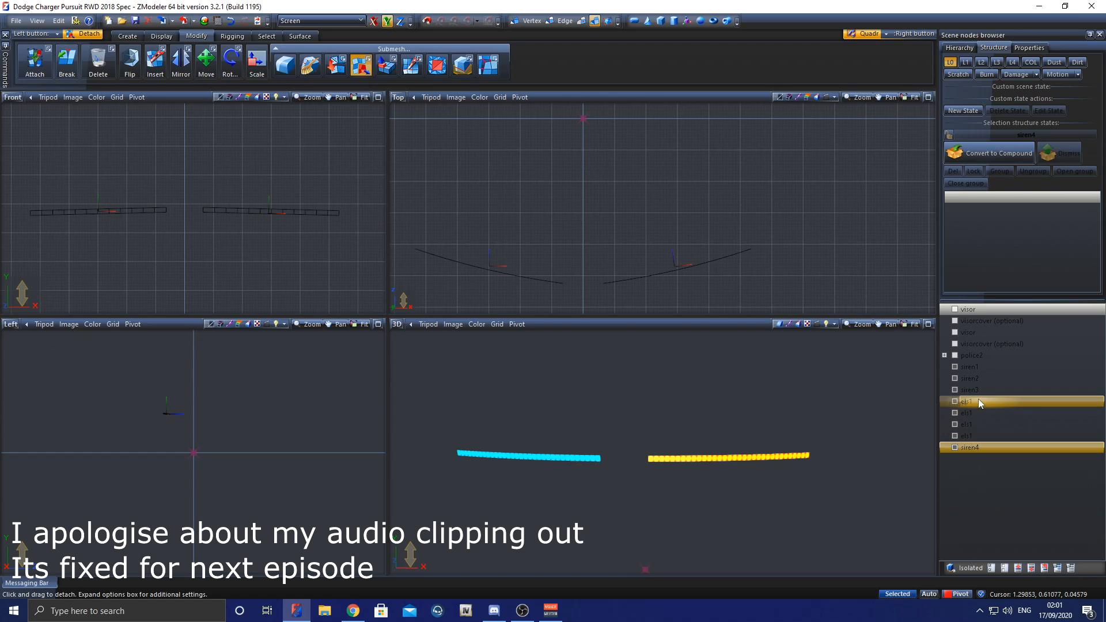
Step: Move siren4 below siren3 in the node list, and rename the four remaining els1 nodes as siren5, siren6, siren7 and siren8
left_click(978, 415)
double_click(978, 420)
type("siren5")
key("Tab")
type("siren6")
key("Tab")
type("siren7")
key("Tab")
type("siren8")
key("Return")
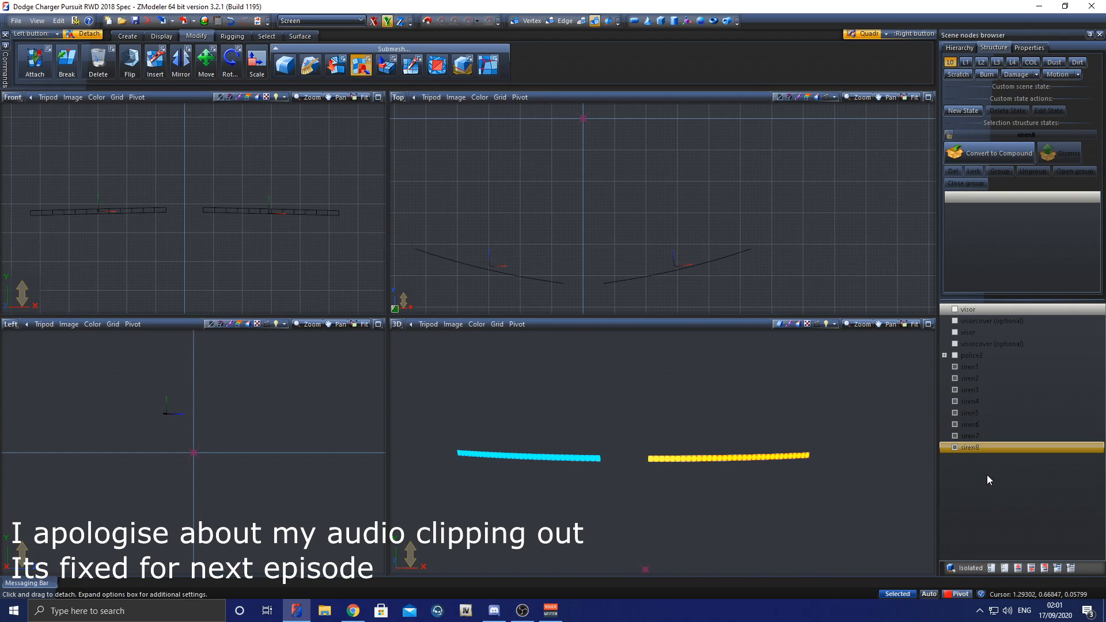
Step: Select all eight siren pieces, reset their local axes to the pivot helper, and save the scene
left_click(206, 60)
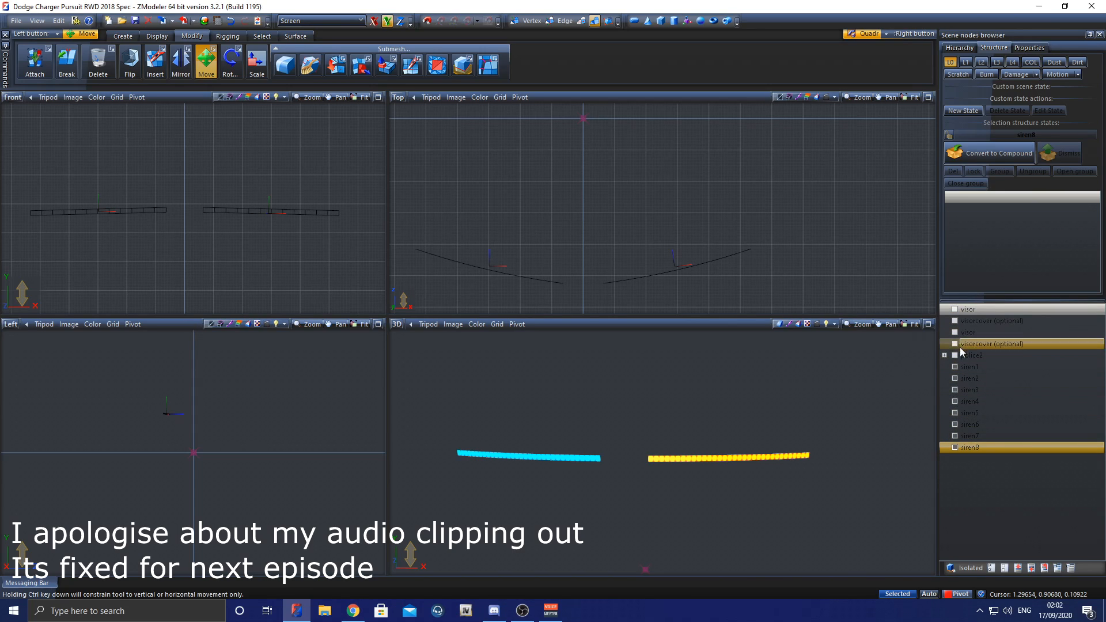
left_click_drag(26, 180, 361, 276)
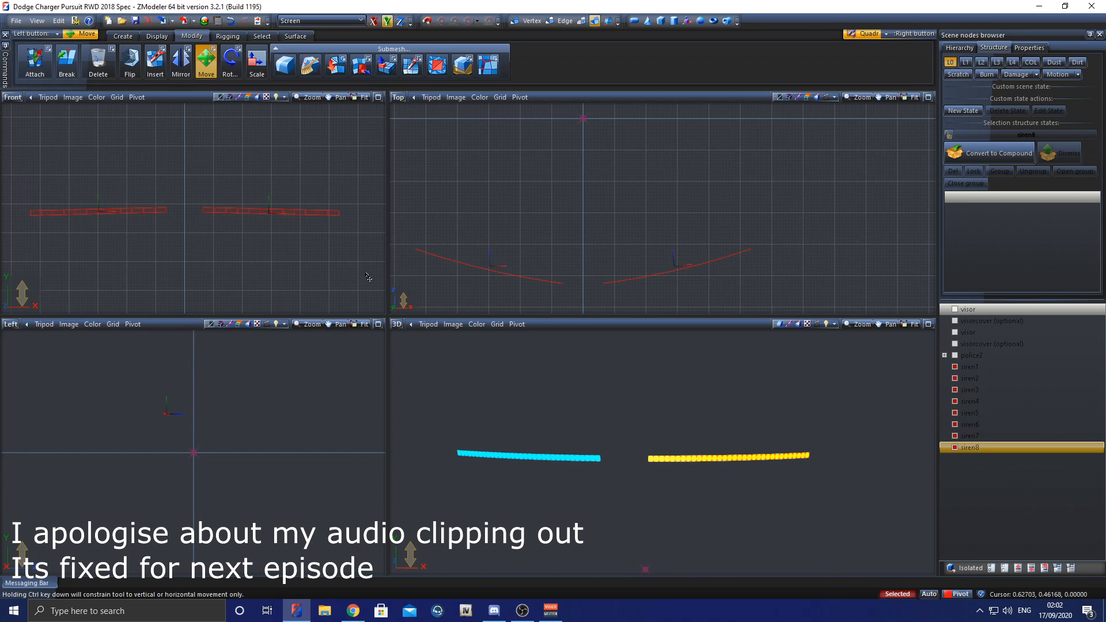
left_click(158, 36)
left_click(270, 61)
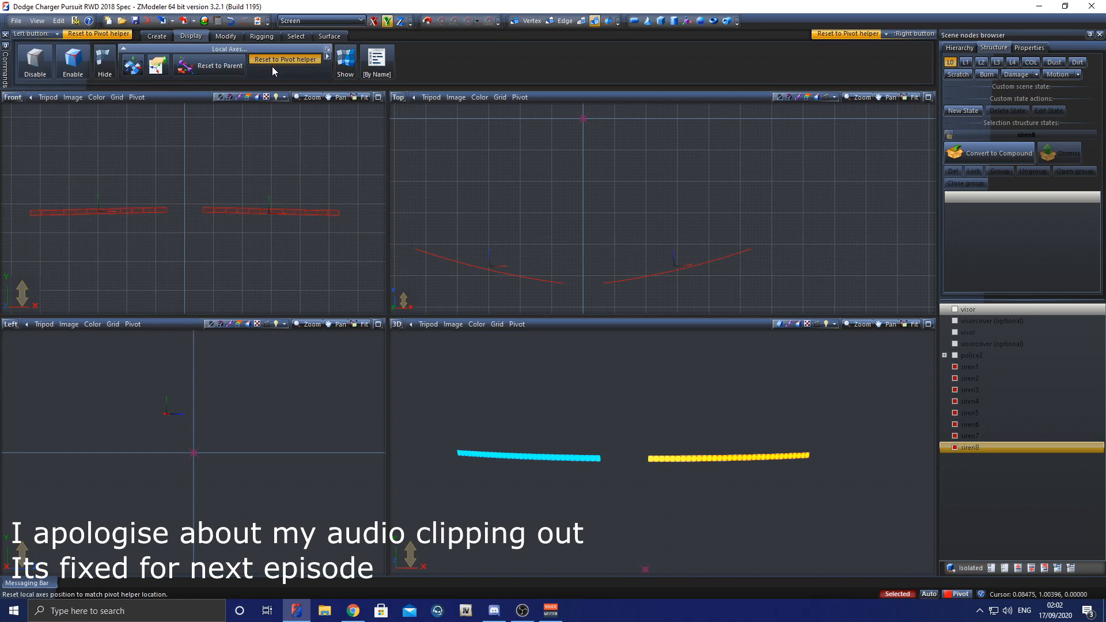
left_click(269, 141)
key("ctrl+s")
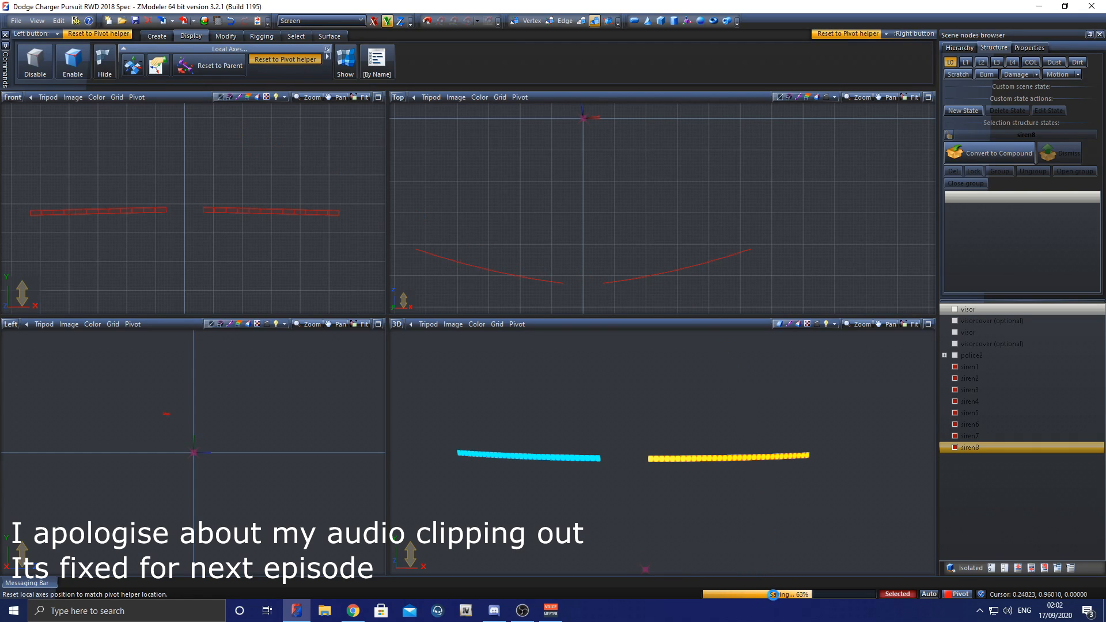
Step: Center the local axes of the eight selected siren pieces on their own objects, keeping the axes orientation
left_click(210, 66)
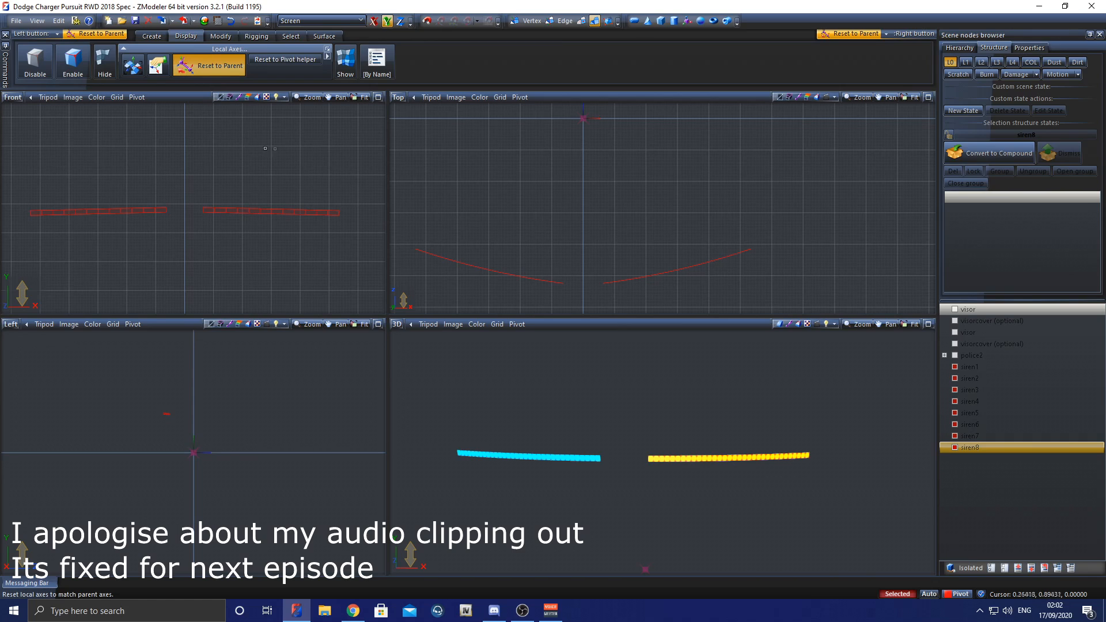
left_click(133, 65)
left_click(183, 148)
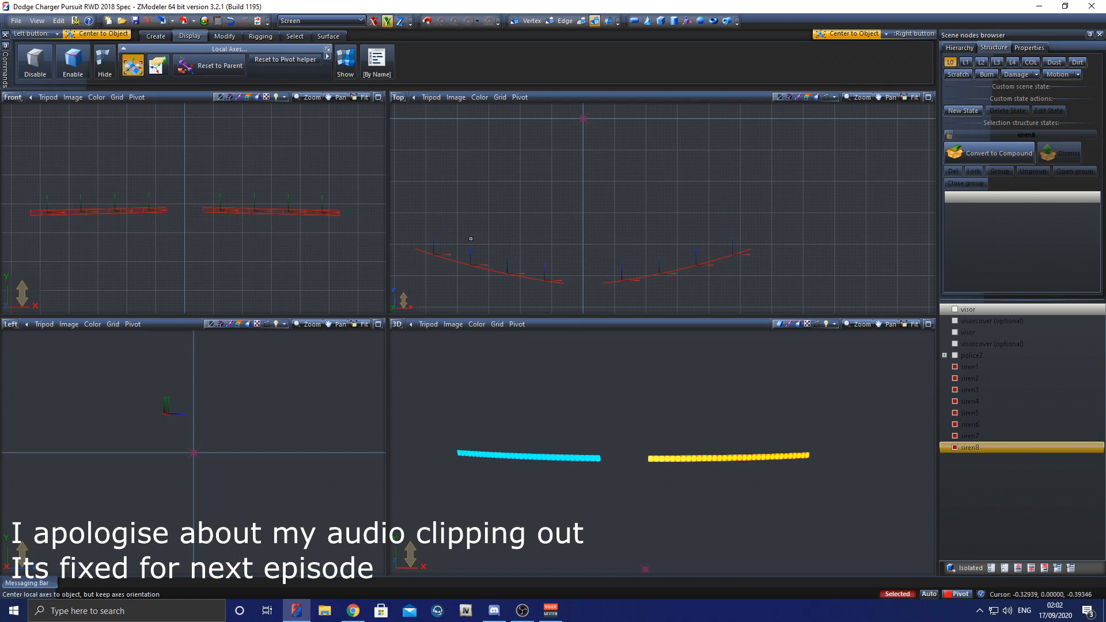
Step: Duplicate the eight selected siren pieces in place with the Copy tool
left_click(155, 35)
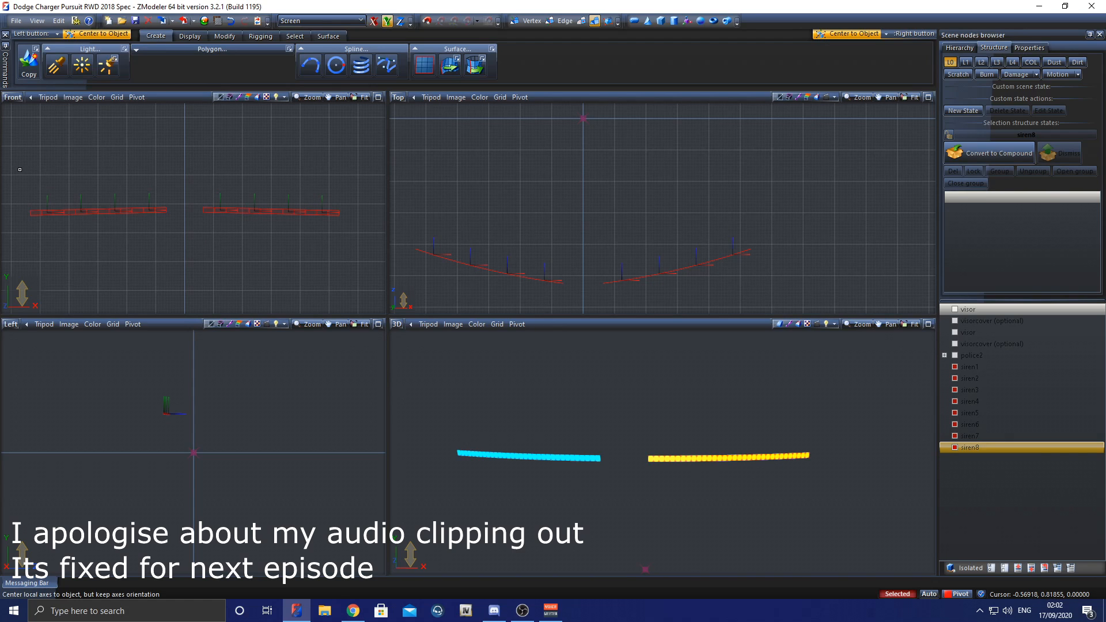
right_click(326, 260)
left_click(295, 36)
left_click_drag(356, 251, 19, 154)
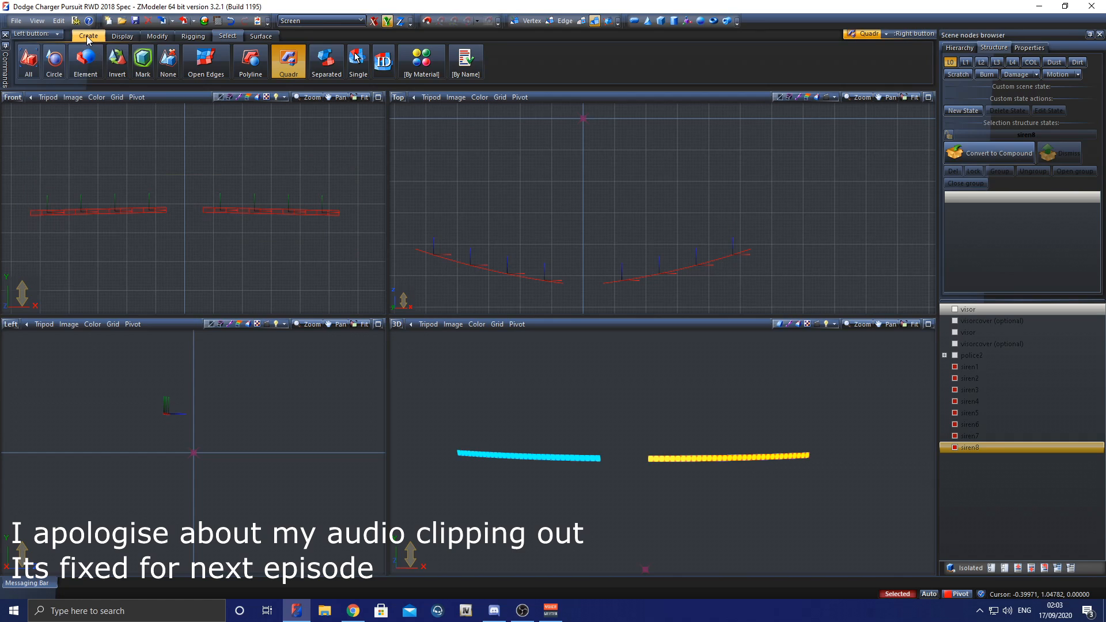
left_click(88, 35)
left_click(28, 61)
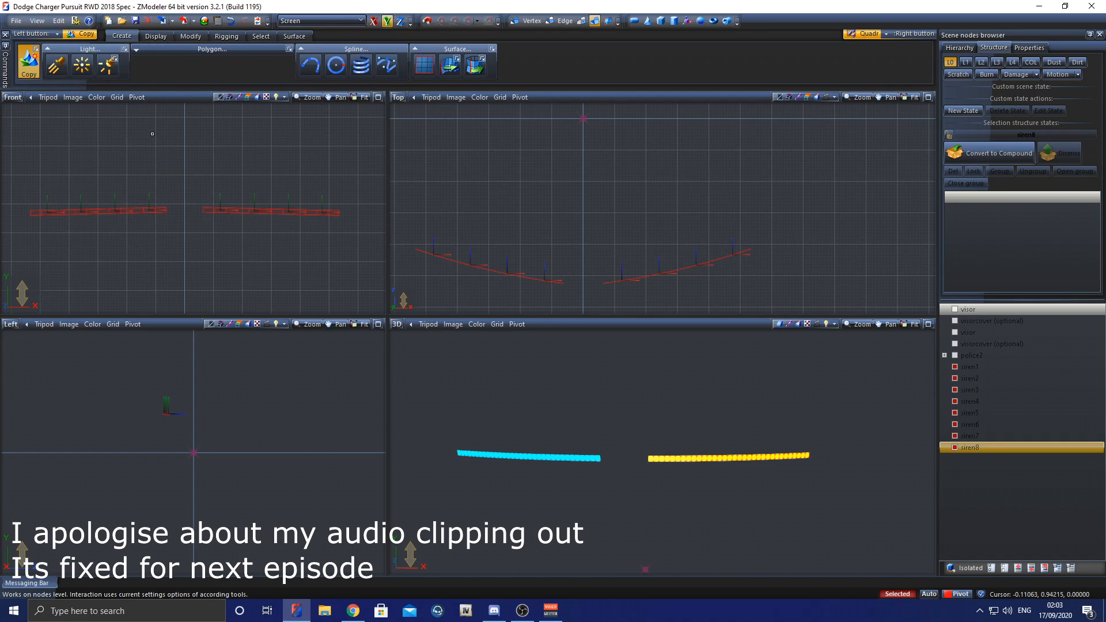
left_click(184, 148)
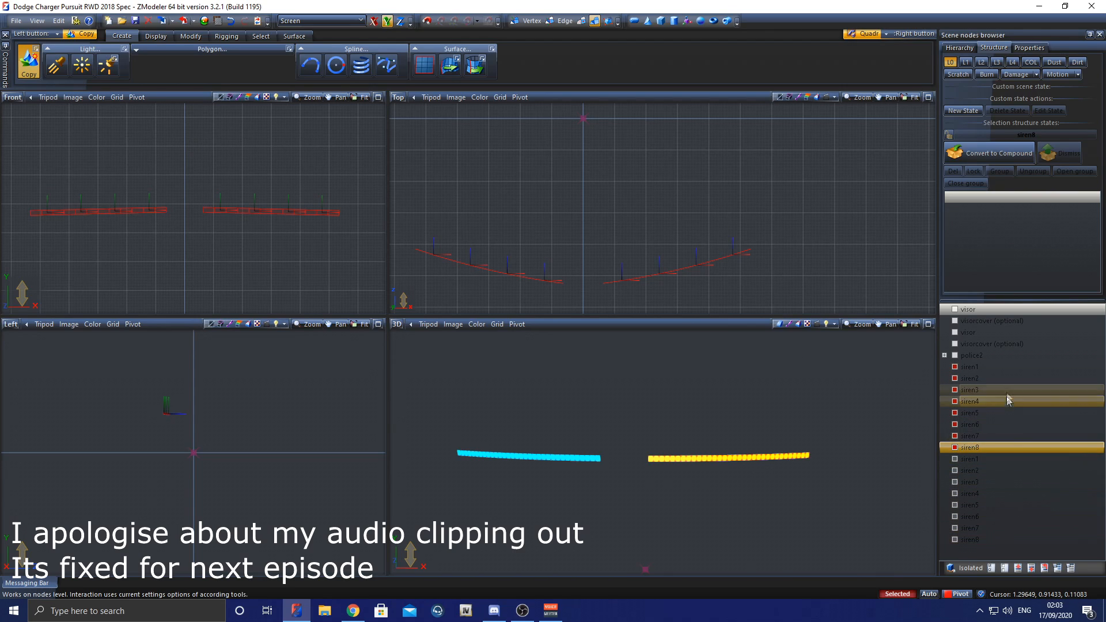
Step: Convert the eight copied siren nodes, siren1 to siren8, to dummies, and select the siren1 dummy in the node list
left_click(997, 459)
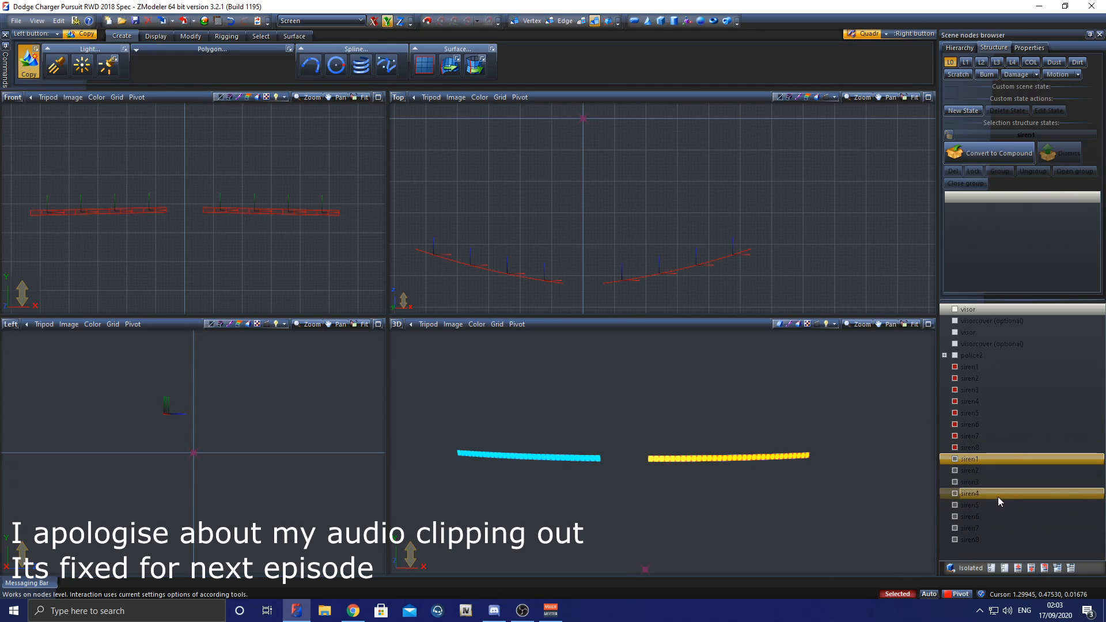
left_click(975, 471, "ctrl")
left_click(974, 483, "ctrl")
left_click(973, 495, "ctrl")
left_click(973, 507, "ctrl")
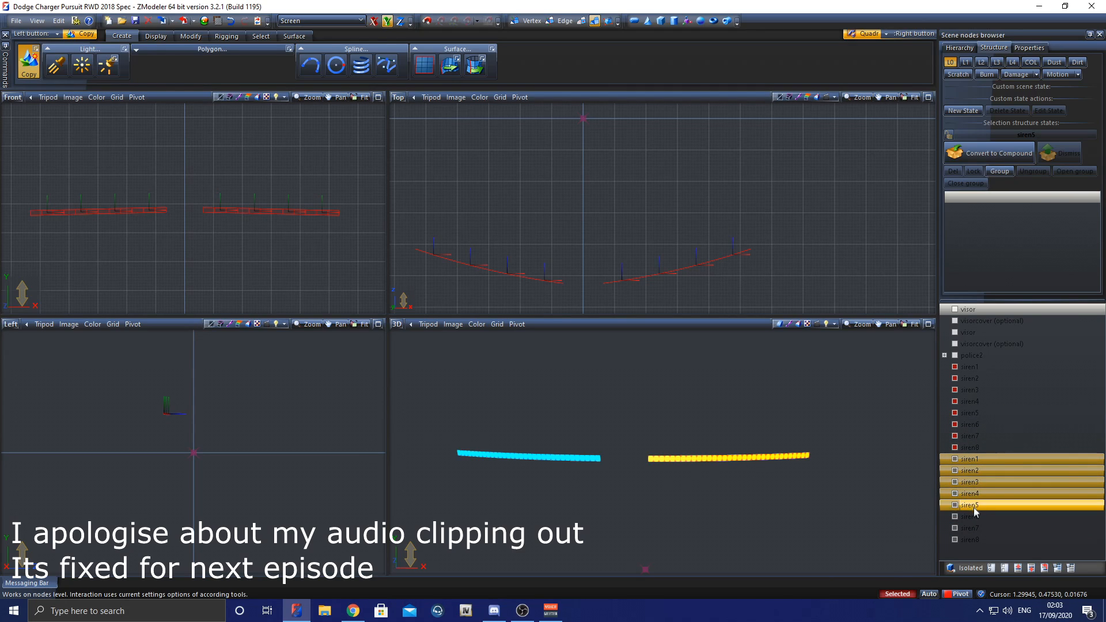
left_click(973, 516, "ctrl")
left_click(972, 528, "ctrl")
left_click(976, 540, "ctrl")
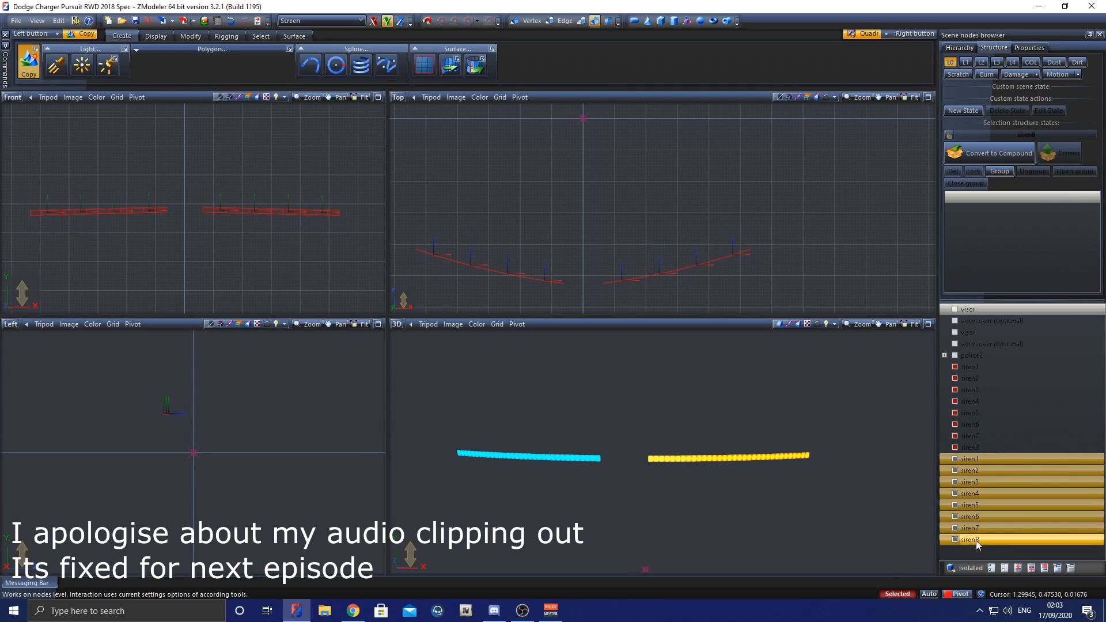
left_click(989, 458)
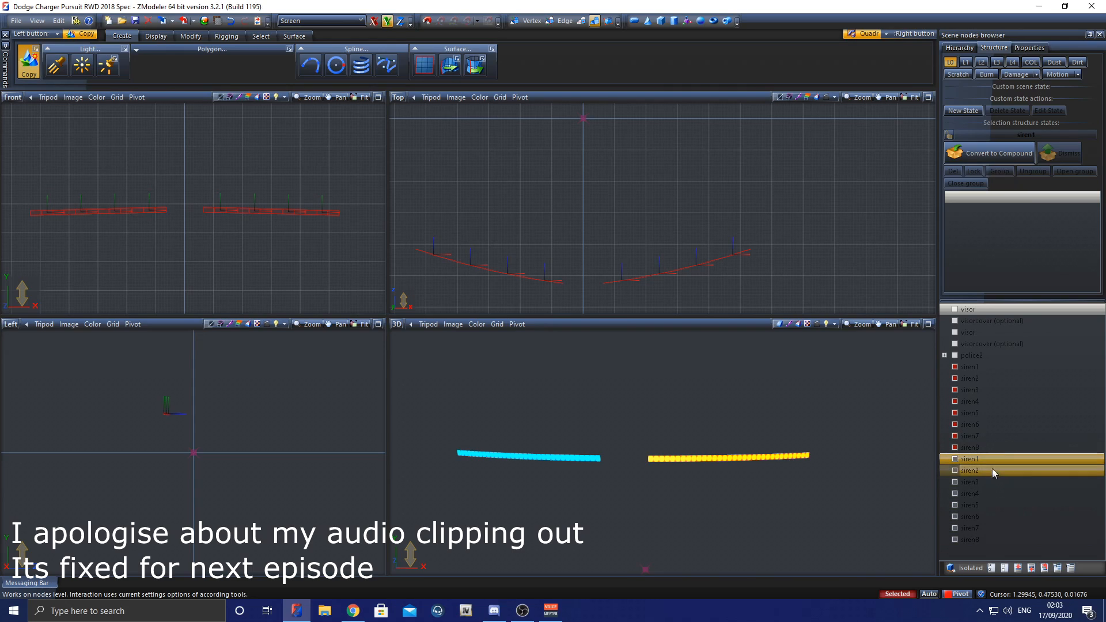
left_click(980, 537, "shift")
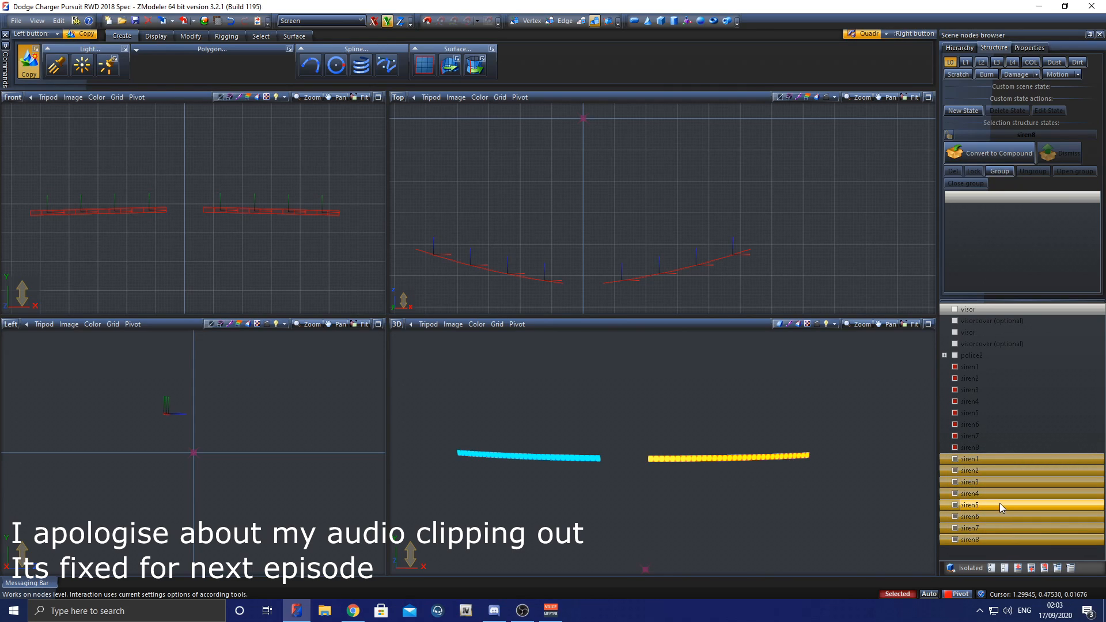
right_click(992, 504)
mouse_move(1021, 510)
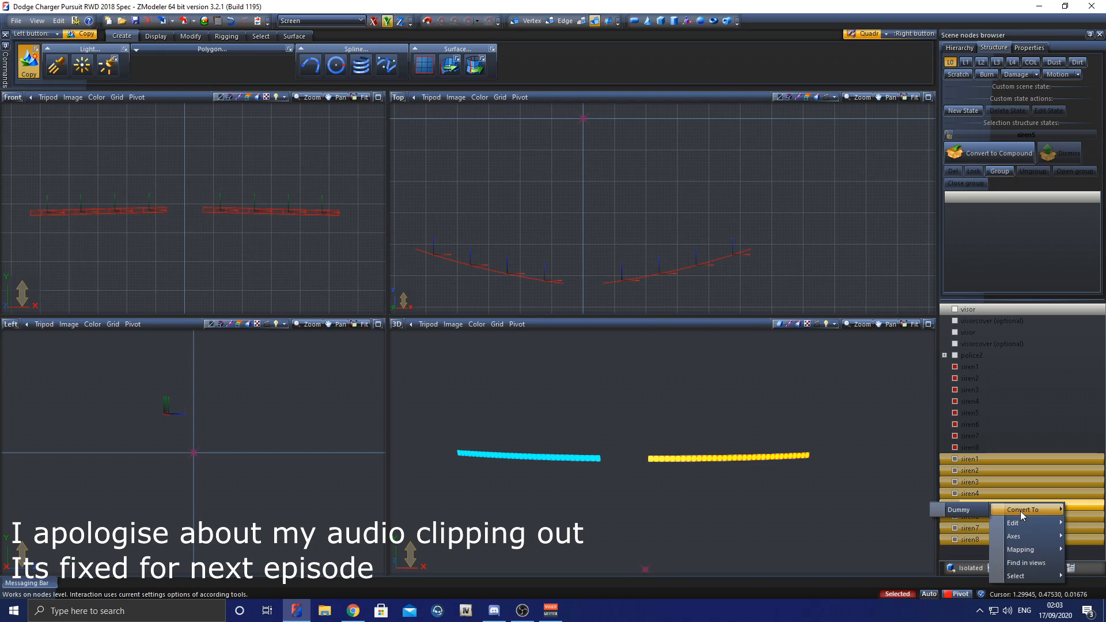
left_click(974, 510)
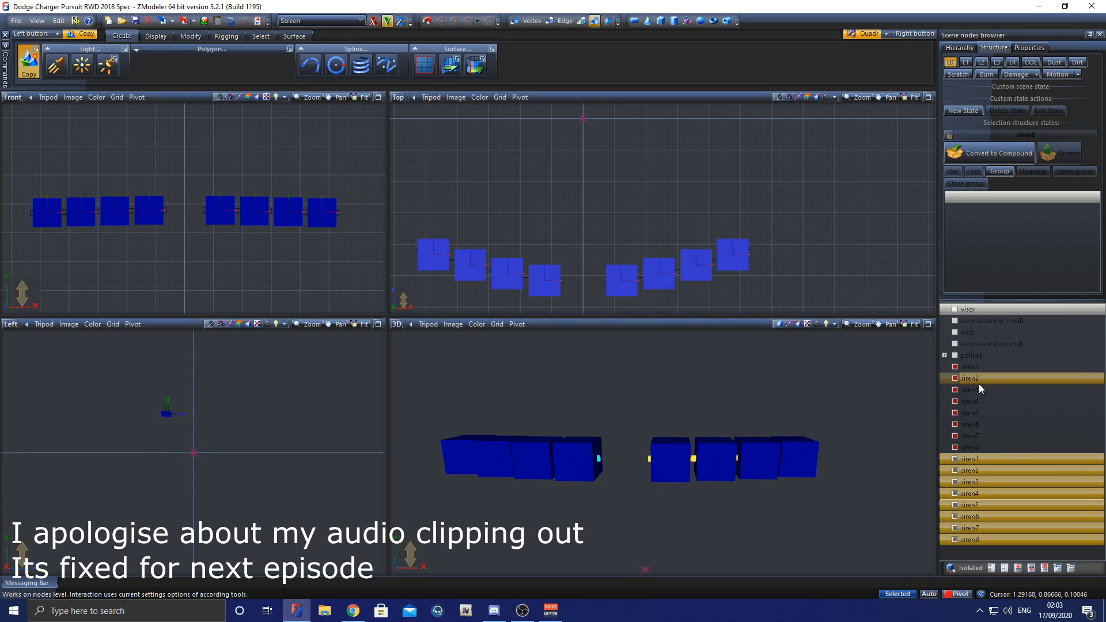
left_click(988, 458)
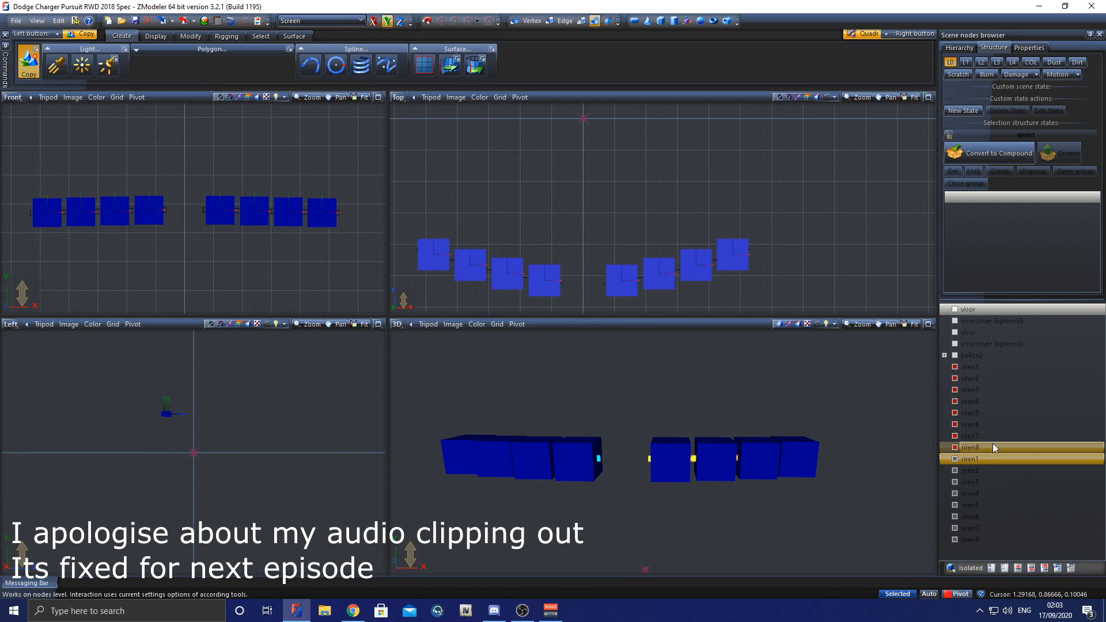
Step: Parent the siren1 mesh to the siren1 dummy and expand that dummy in the node list
left_click_drag(988, 368, 994, 459)
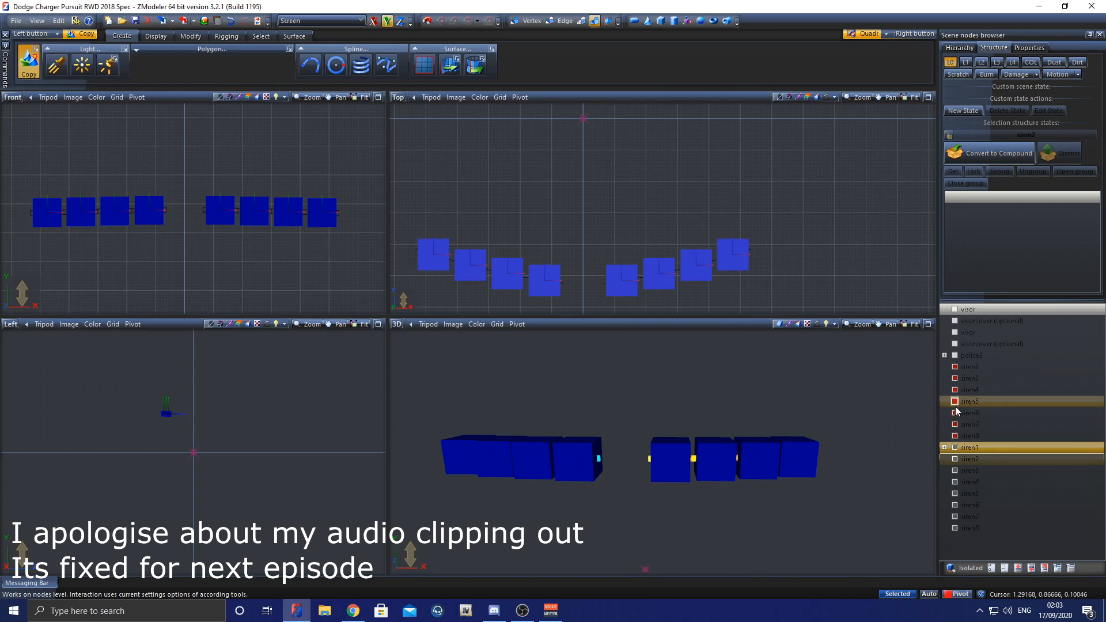
left_click(944, 447)
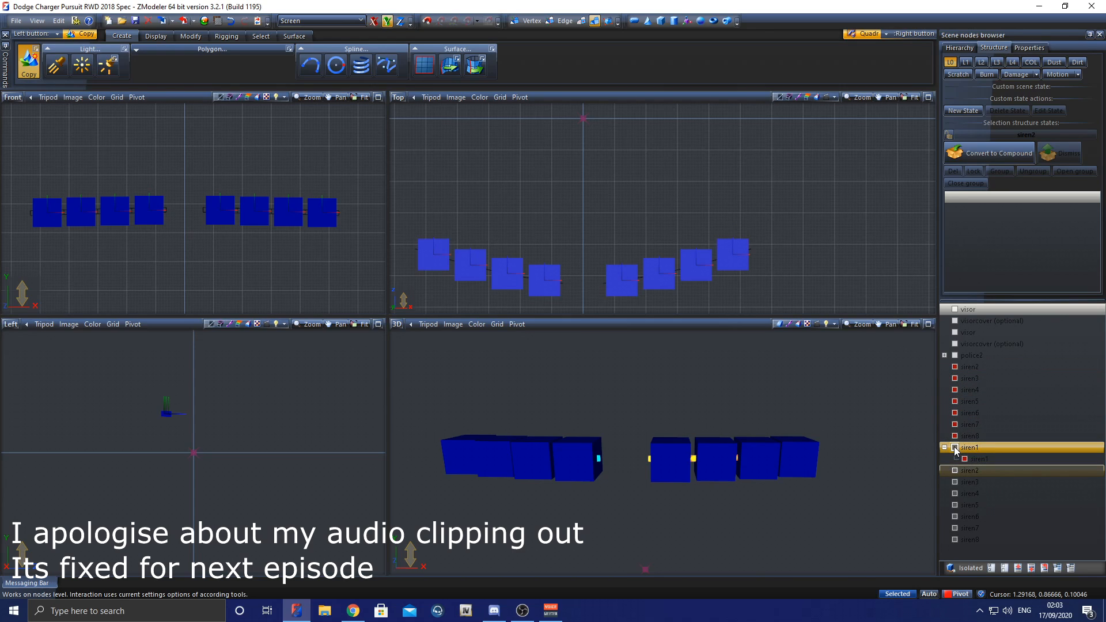
left_click(968, 449)
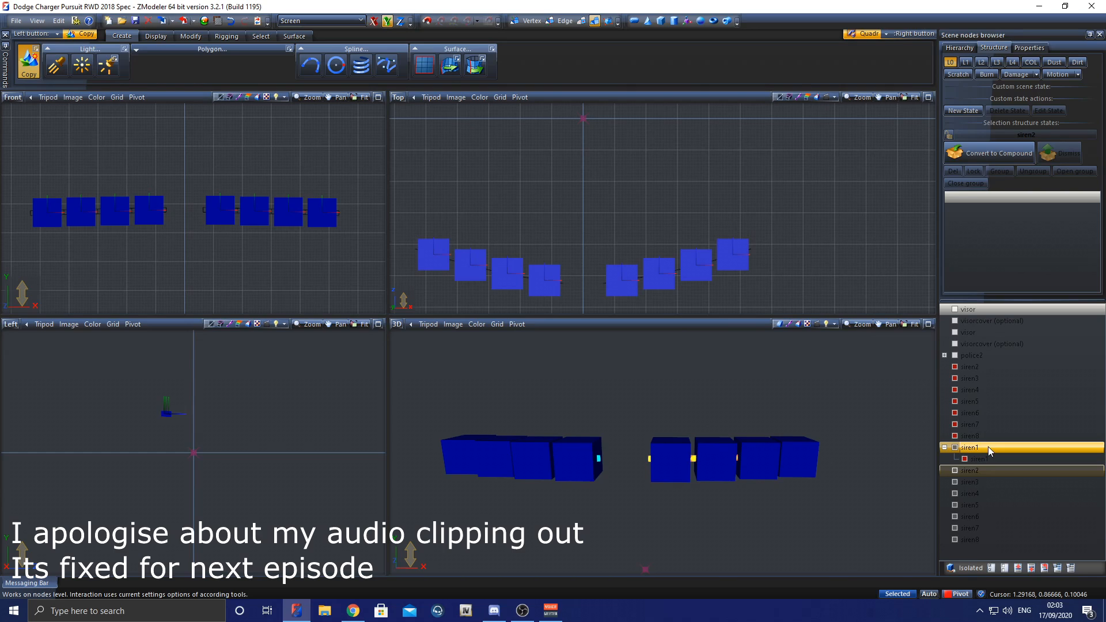
left_click(984, 459)
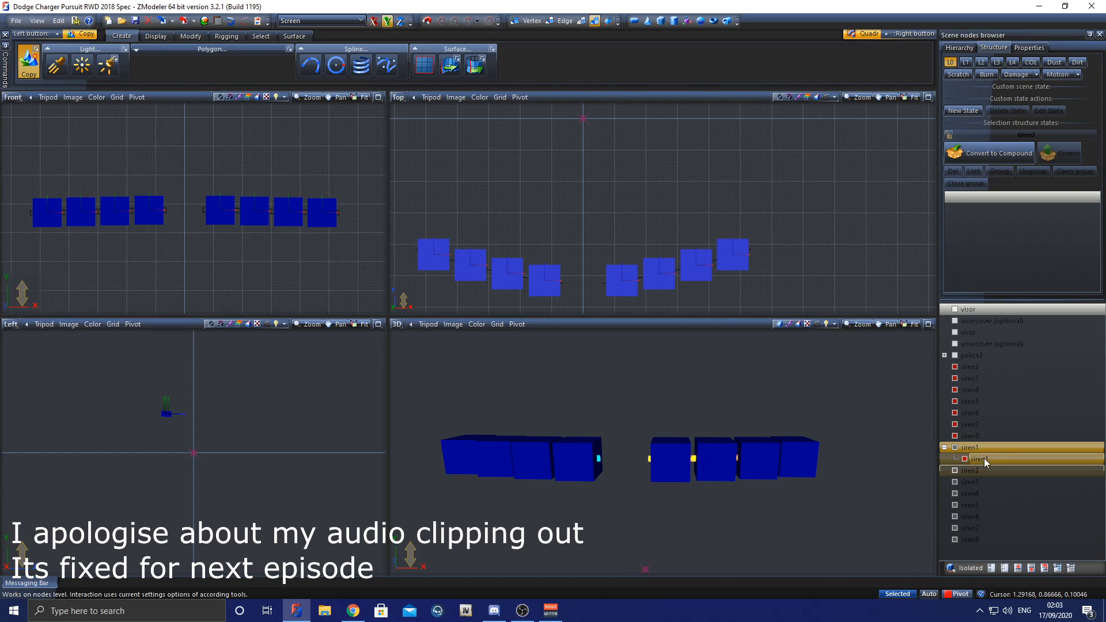
left_click(976, 449)
left_click(955, 448)
left_click(955, 447)
left_click(955, 447)
left_click(955, 447)
left_click(974, 459)
Step: Parent the siren2 to siren8 meshes to the dummies with the matching names
left_click(969, 366)
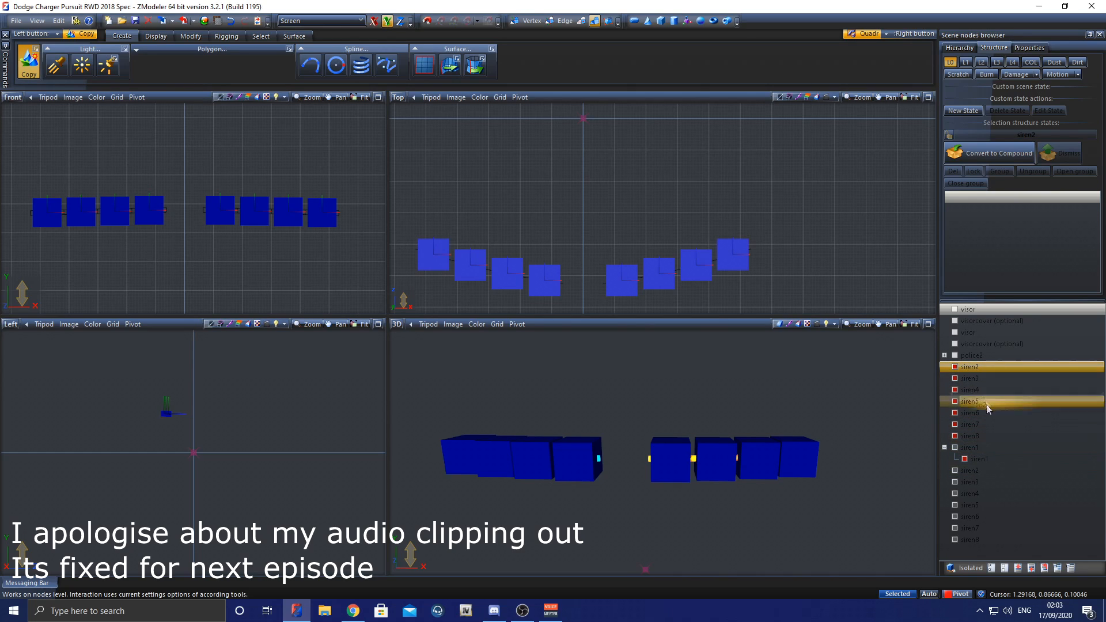
left_click_drag(977, 468, 976, 469)
left_click_drag(974, 369, 968, 472)
left_click_drag(969, 366, 980, 466)
left_click_drag(991, 366, 976, 471)
left_click_drag(981, 382, 982, 470)
Step: Expand the siren2 to siren8 dummies in the node list to reveal their child meshes
left_click(944, 459)
left_click(945, 448)
left_click(945, 436)
left_click(945, 424)
left_click(944, 413)
left_click(944, 401)
left_click(945, 390)
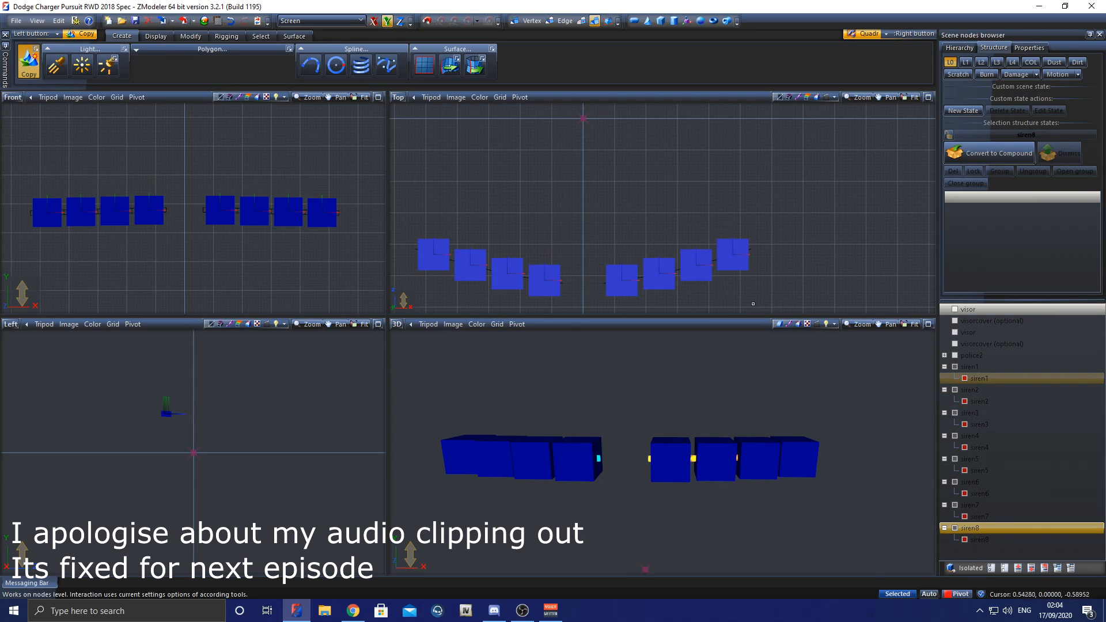
Step: Hide the child meshes siren1 to siren8, leaving only their parent dummies shown
left_click(964, 379)
left_click(964, 401)
left_click(965, 424)
left_click(965, 447)
left_click(964, 470)
left_click(964, 493)
left_click(964, 517)
left_click(964, 539)
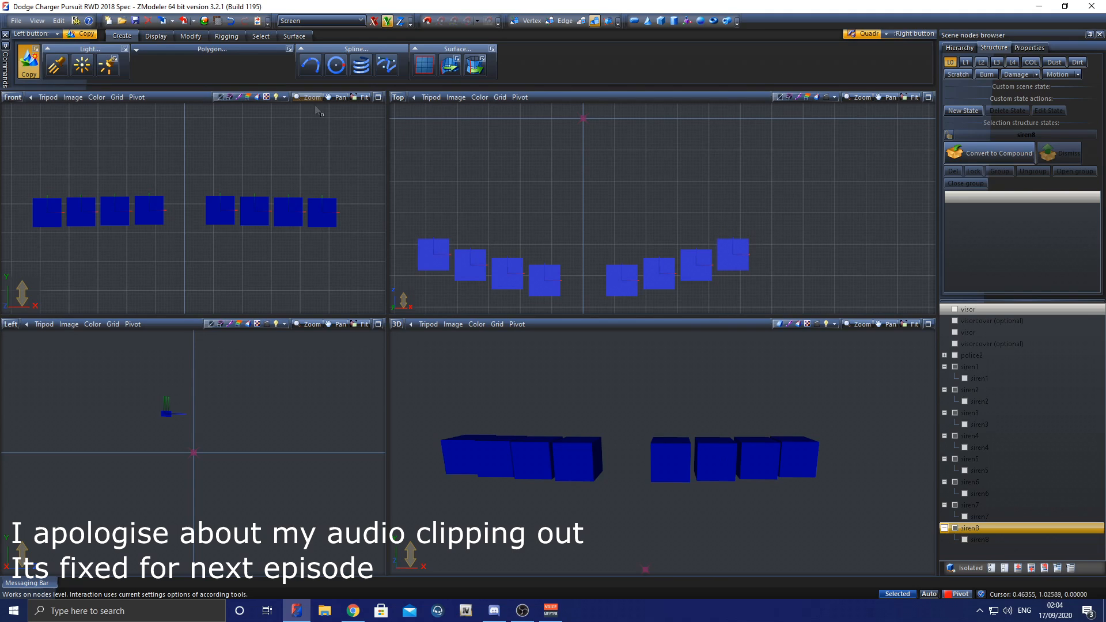
Step: Select all eight siren dummies in the top view and activate the Move tool
left_click(260, 37)
middle_click_drag(395, 198, 443, 190)
right_click_drag(442, 191, 836, 313)
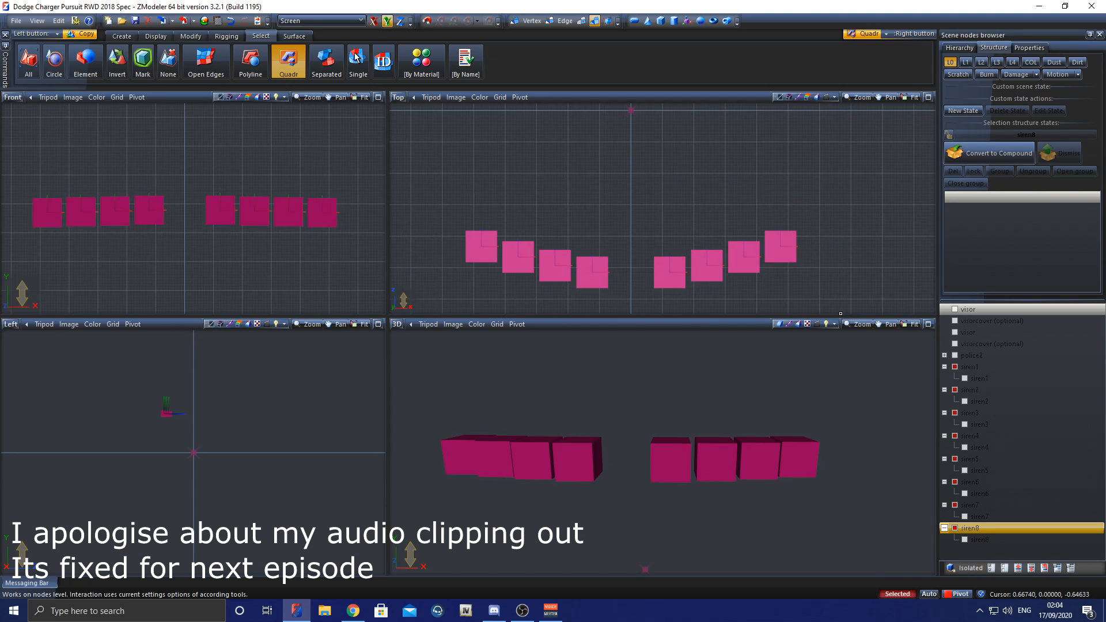
left_click(190, 37)
left_click(205, 63)
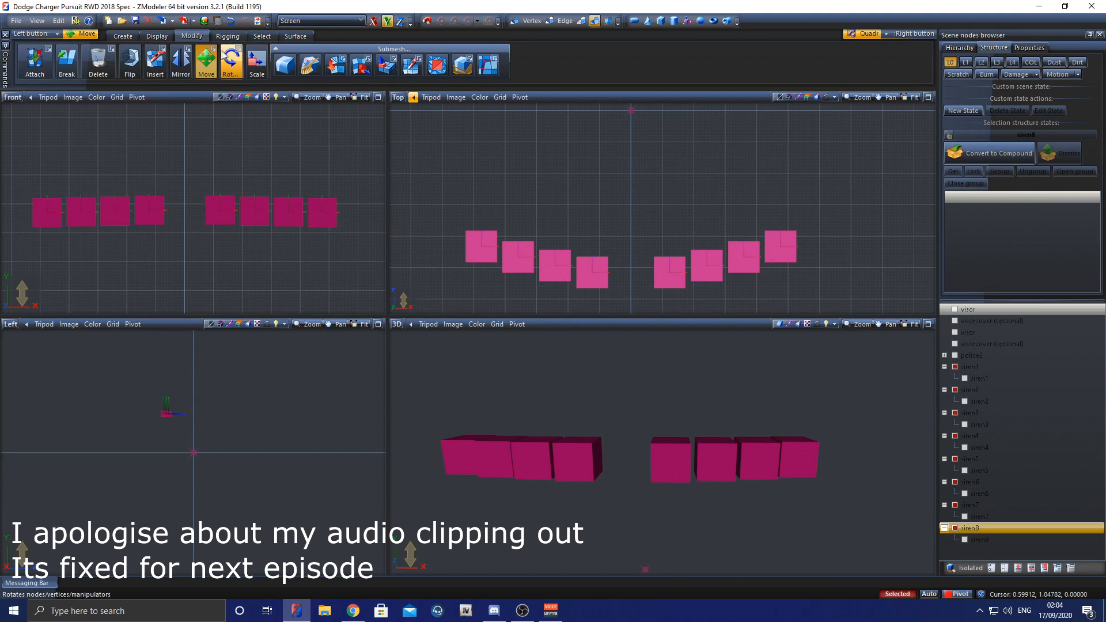
left_click(214, 50)
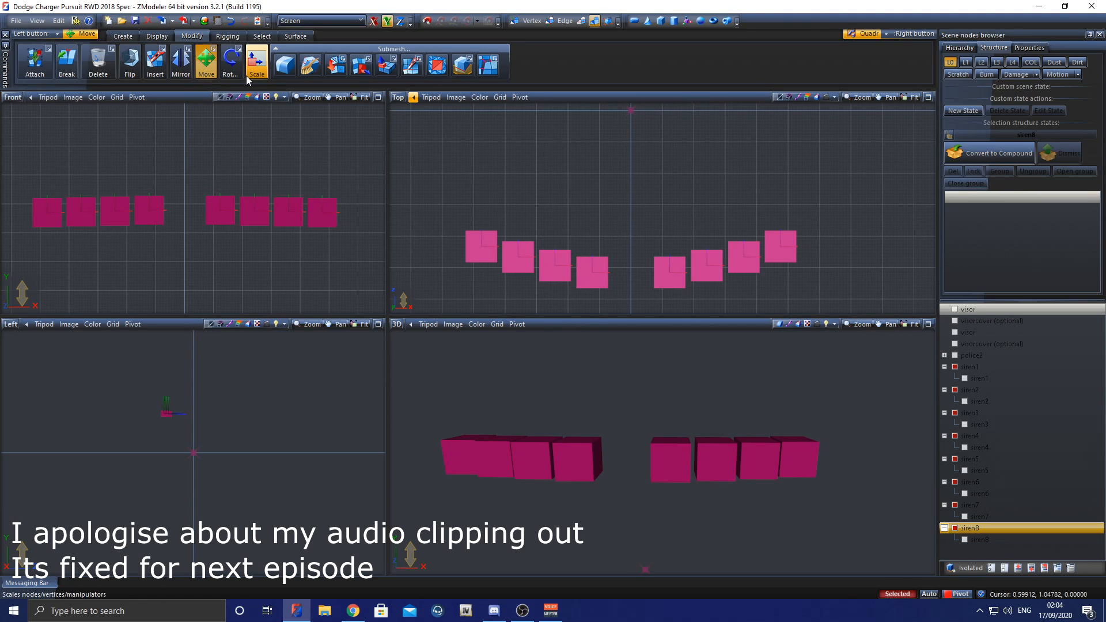
scroll(487, 137, "down", 1)
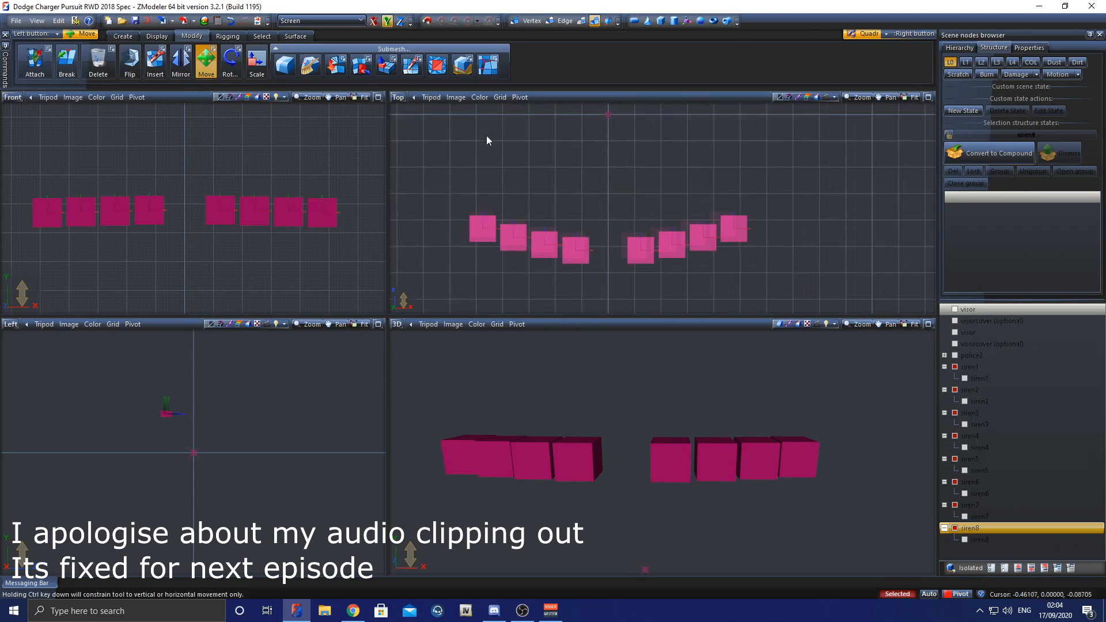
scroll(486, 136, "down", 1)
left_click(399, 99)
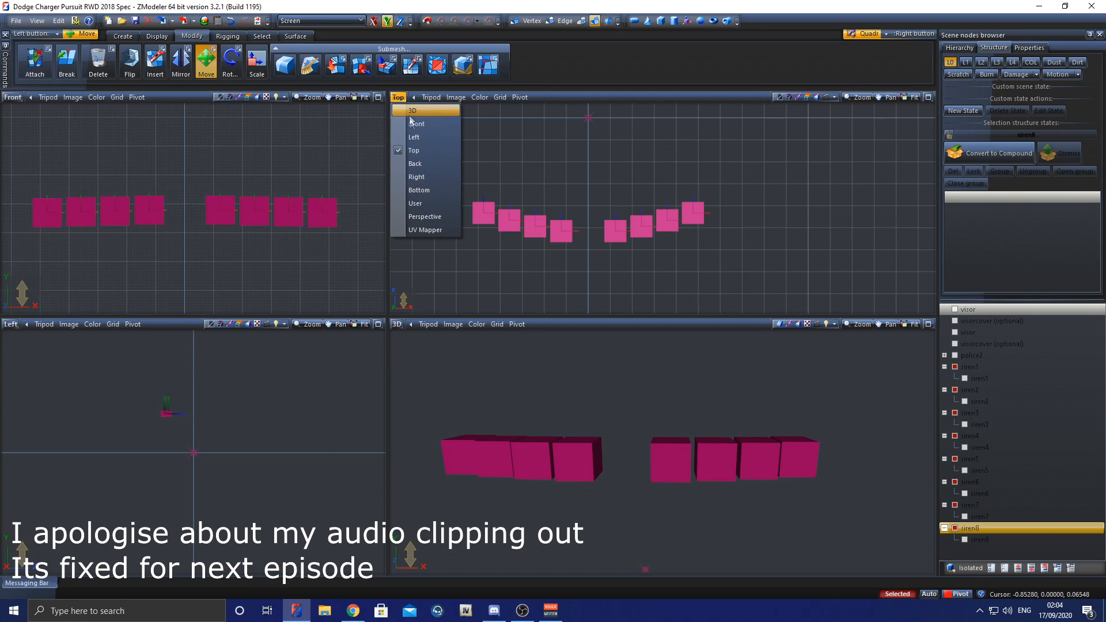
left_click(418, 152)
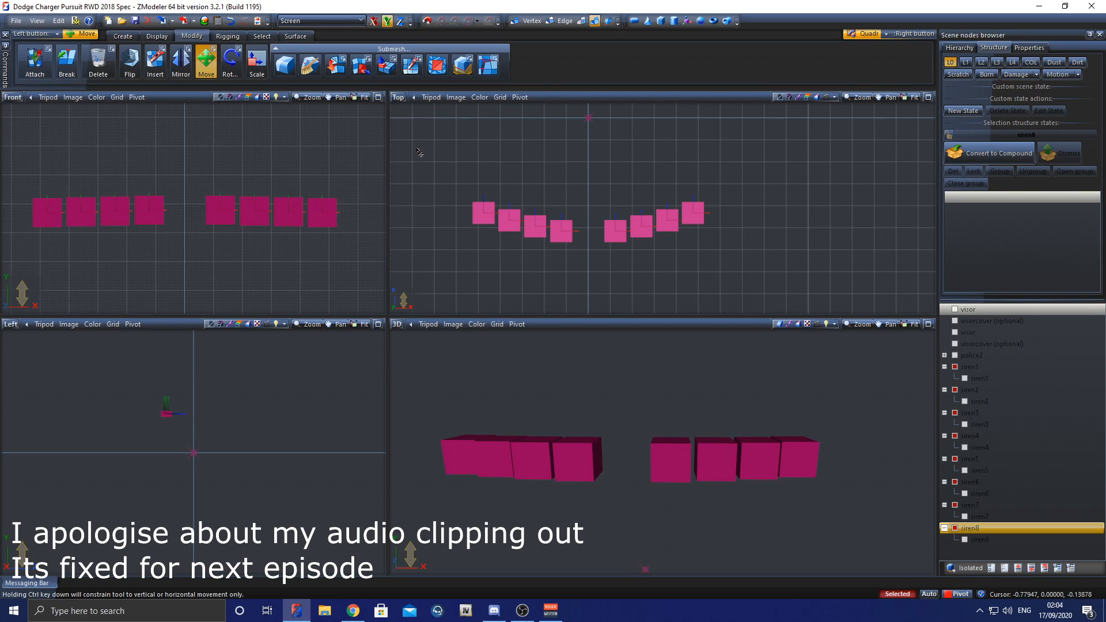
left_click(388, 22)
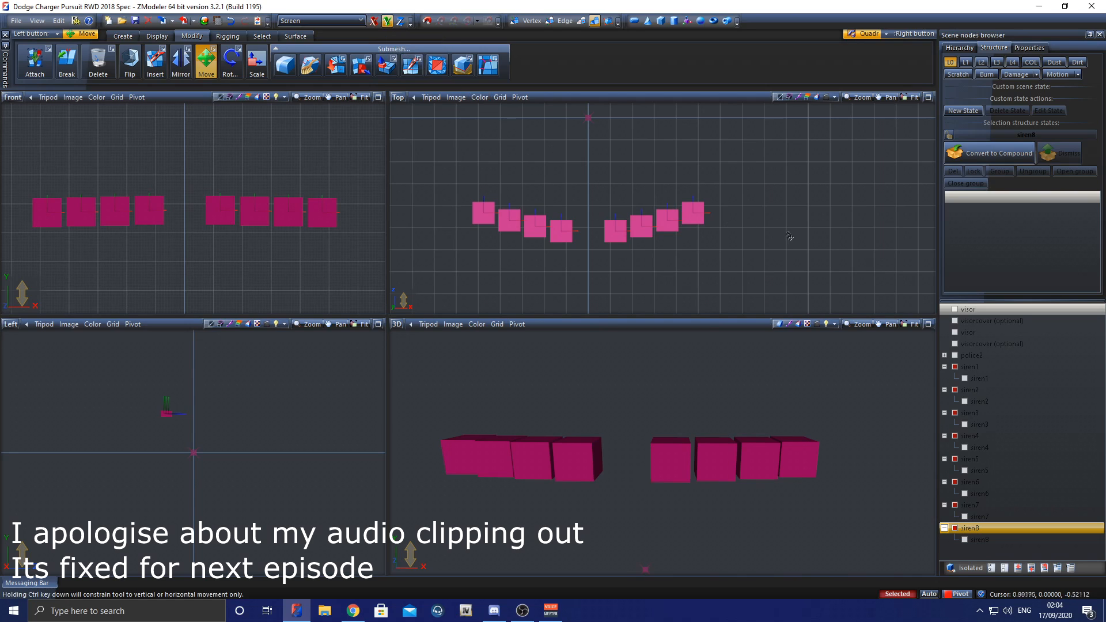
Step: Show the two visor nodes and shift the eight selected siren dummies slightly away from the light housings' outer curved edge in the top view
left_click(955, 310)
scroll(579, 230, "up", 5)
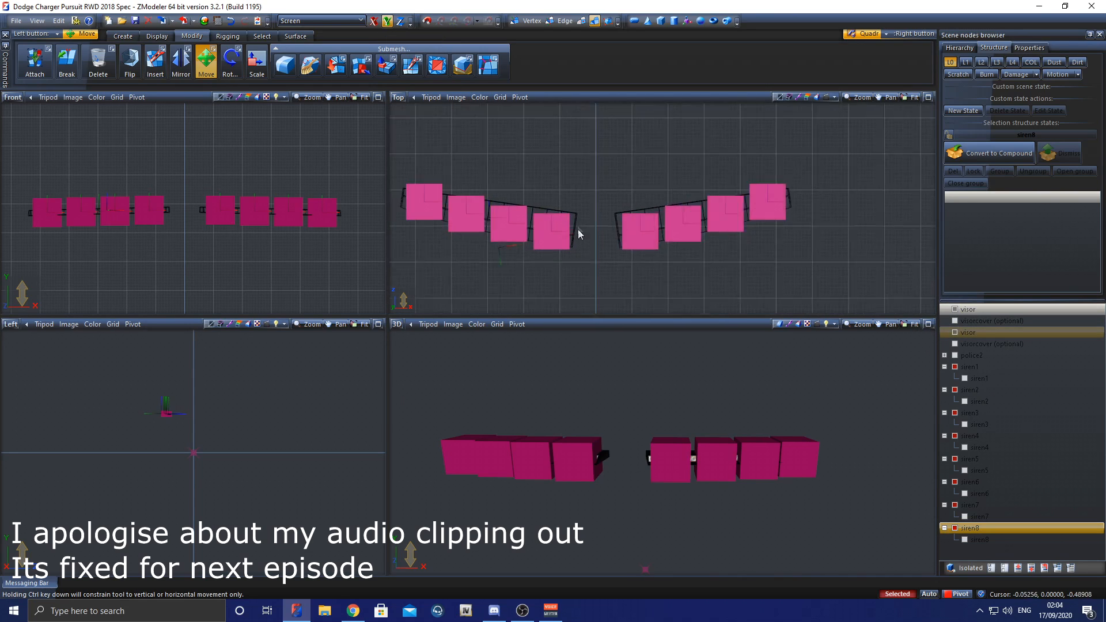
middle_click_drag(607, 415, 622, 455)
scroll(654, 237, "up", 1)
scroll(652, 233, "up", 3)
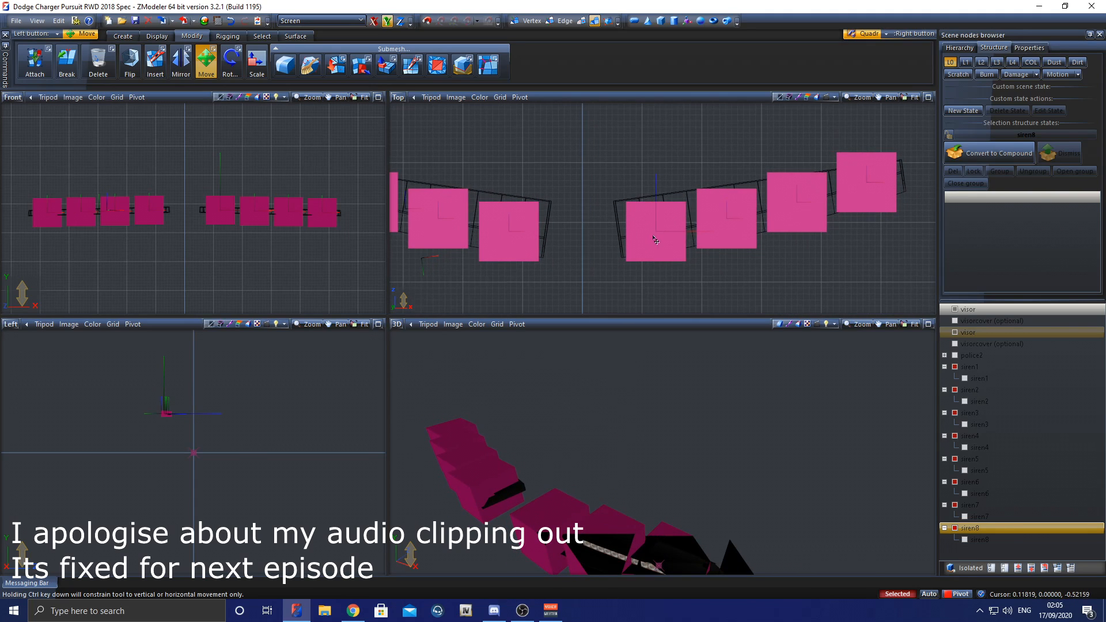
left_click_drag(651, 232, 654, 225)
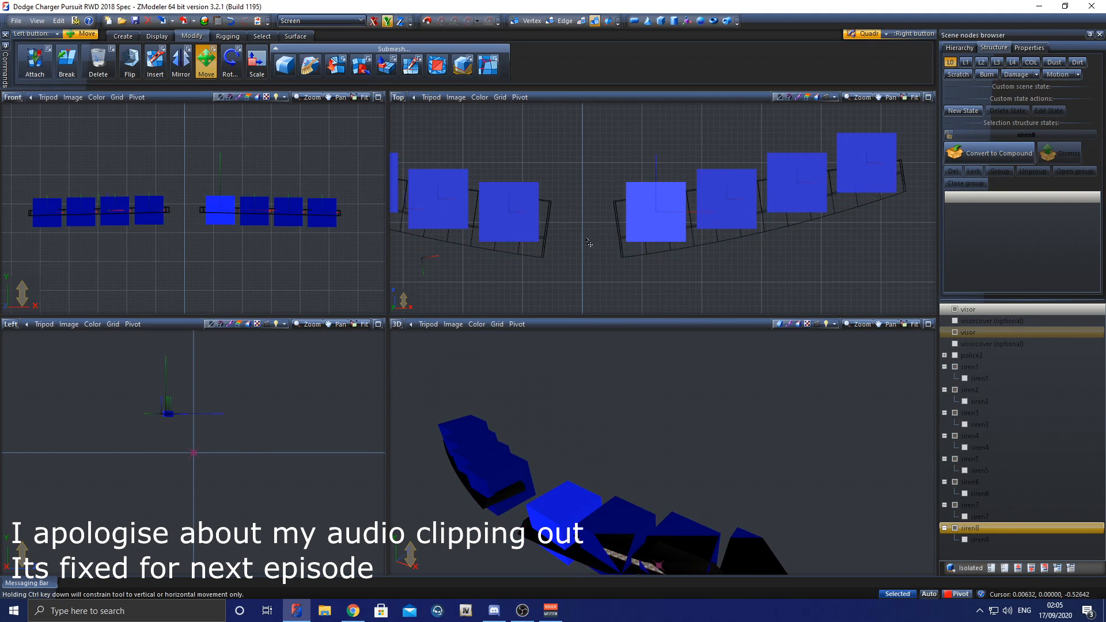
middle_click_drag(589, 243, 720, 245)
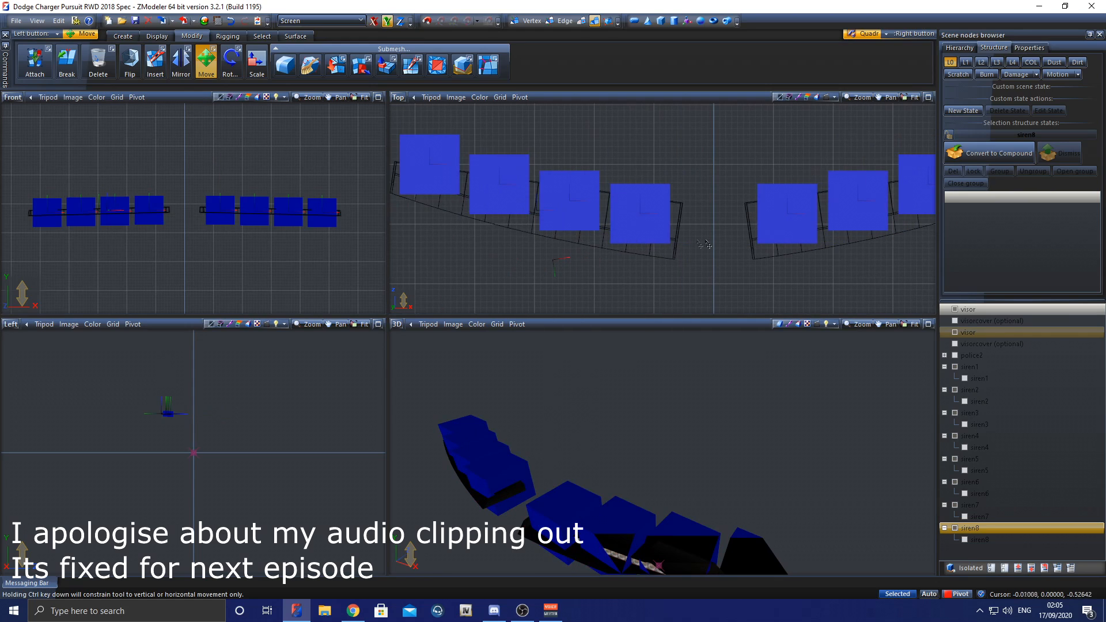
Step: Hide the two visor nodes and show the child meshes siren1 to siren8 again
left_click(955, 309)
left_click(955, 332)
scroll(667, 211, "down", 3)
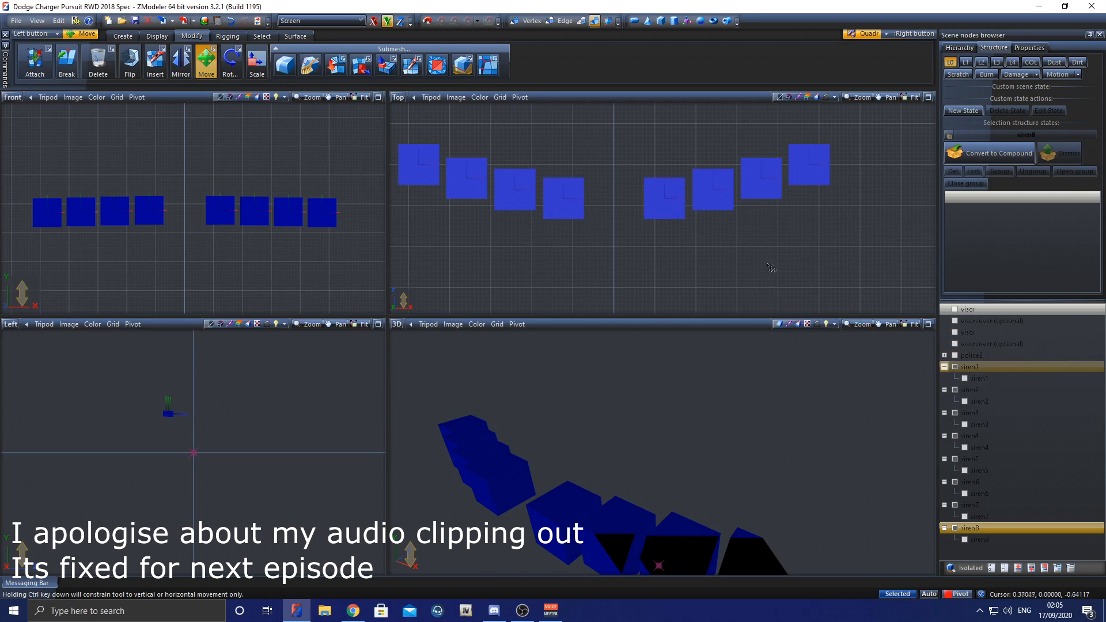
left_click(965, 381)
left_click(966, 403)
left_click(965, 426)
left_click(966, 450)
left_click(968, 472)
left_click(965, 494)
left_click(964, 517)
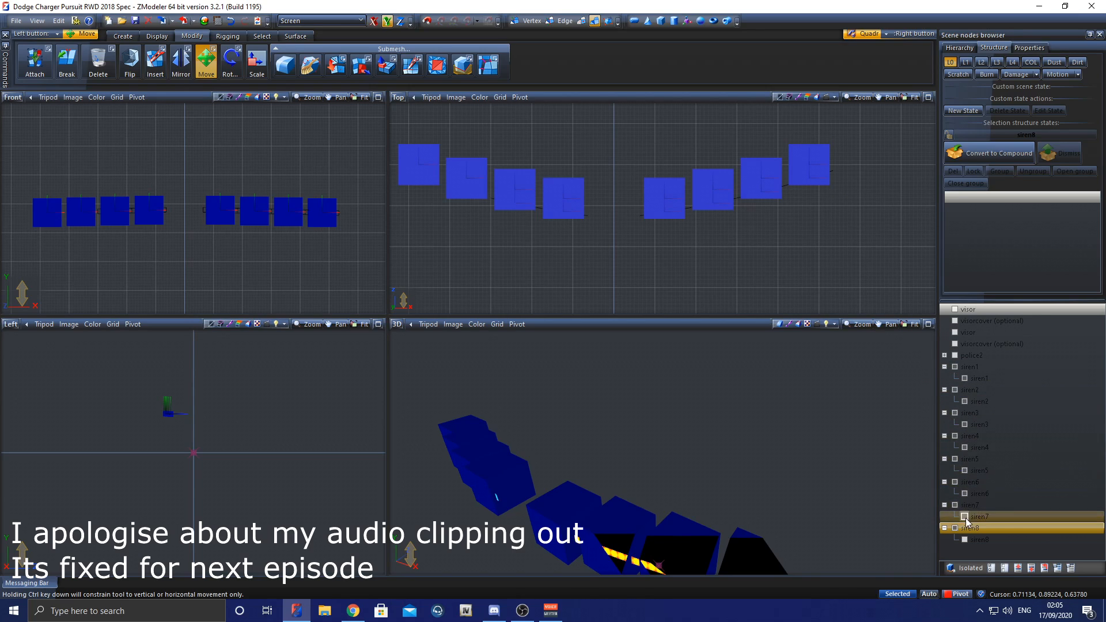
left_click(965, 540)
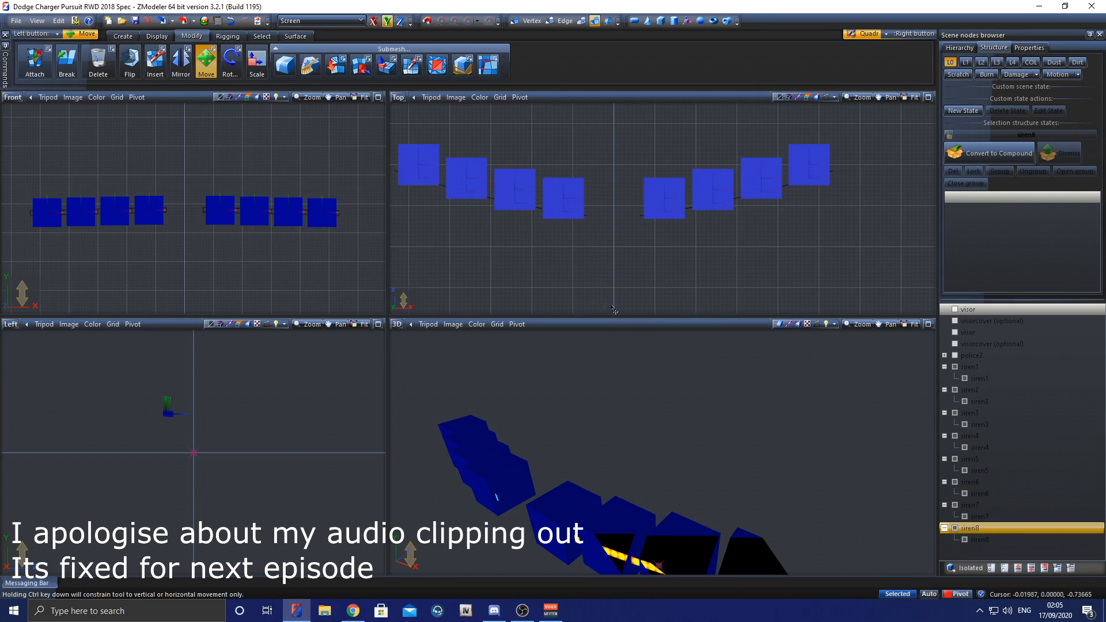
scroll(582, 183, "up", 1)
middle_click_drag(582, 187, 643, 194)
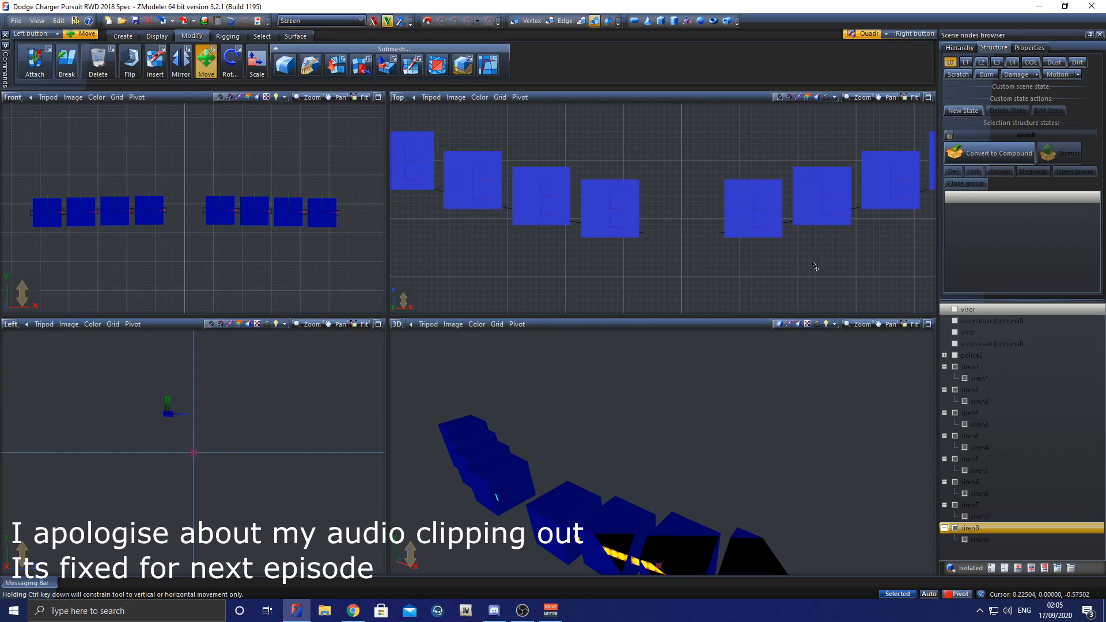
left_click(214, 49)
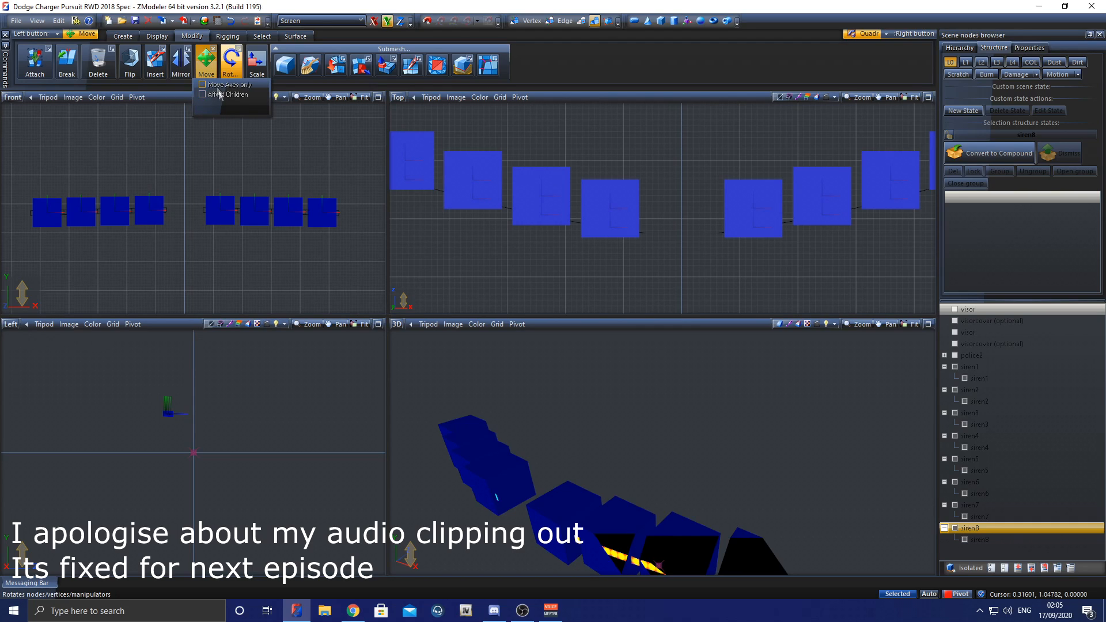
left_click(208, 64)
left_click(209, 65)
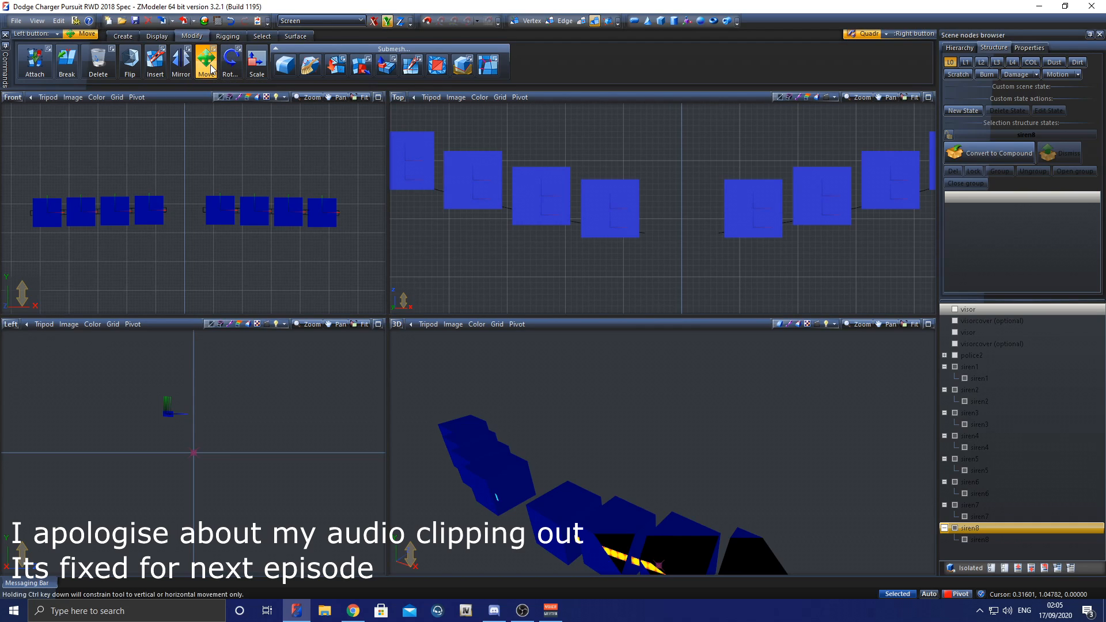
Step: Hide the eight parent dummies siren1 to siren8 so only their child meshes stay shown
left_click(956, 366)
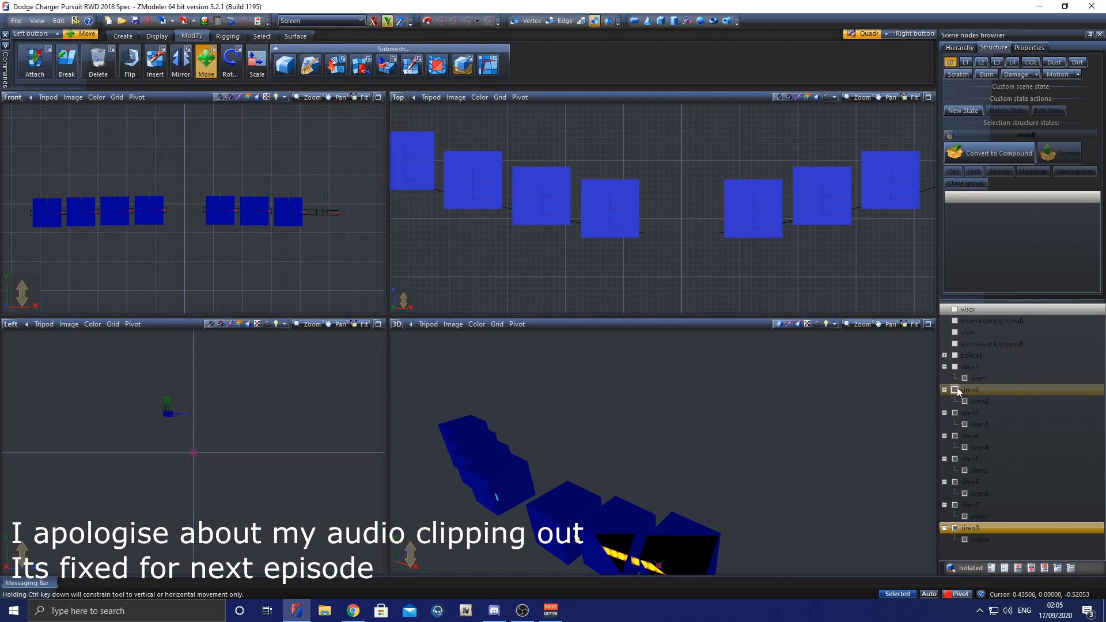
left_click(955, 389)
left_click(955, 413)
left_click(955, 436)
left_click(955, 459)
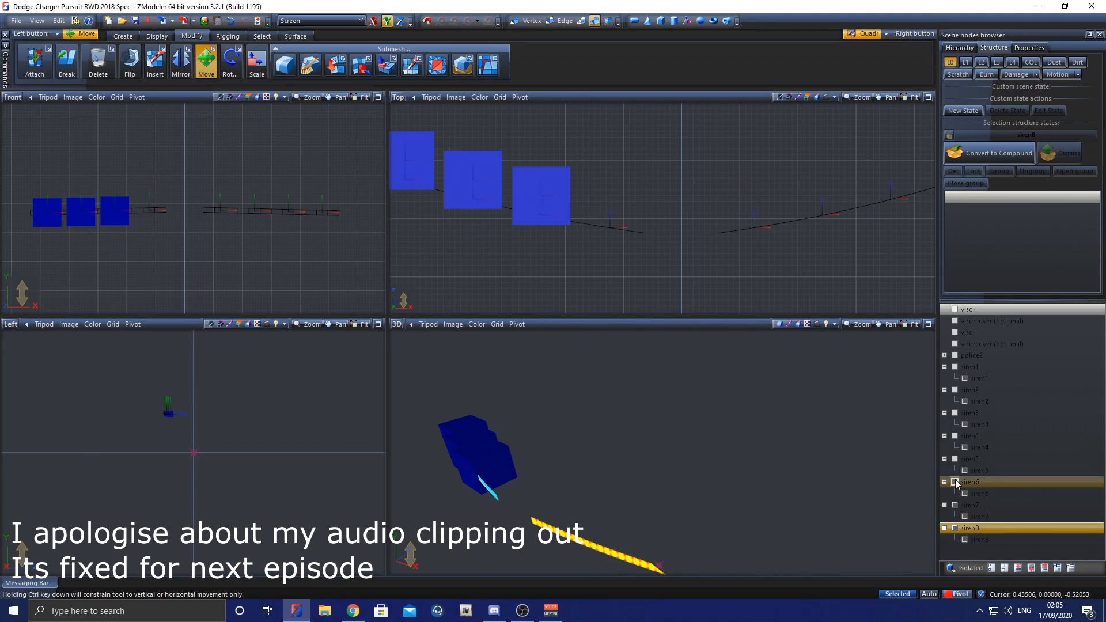
left_click(955, 481)
left_click(955, 504)
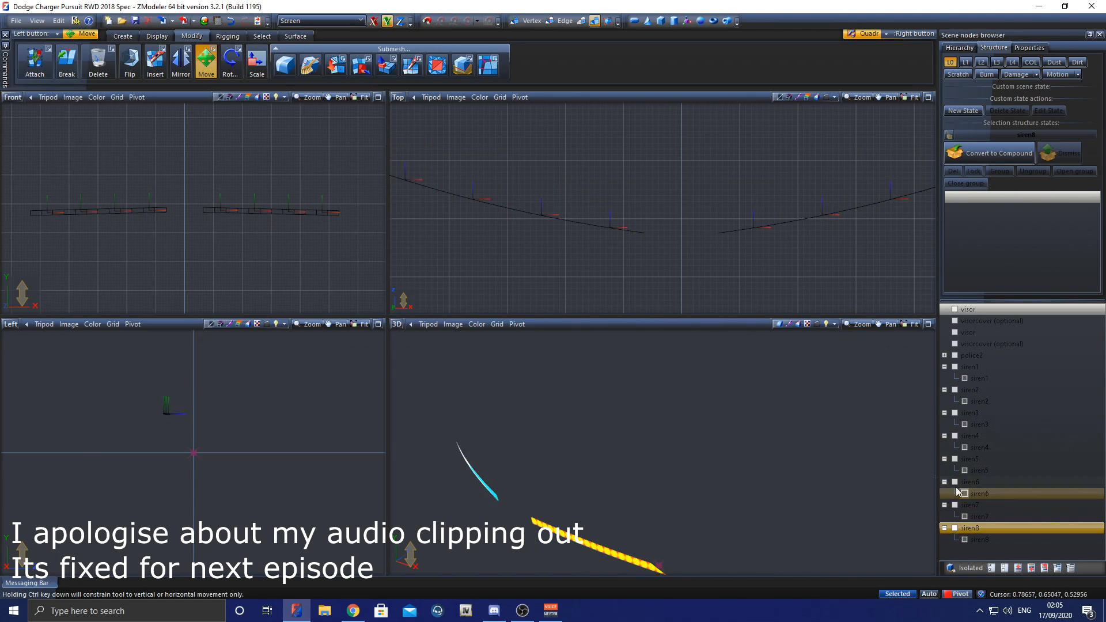
Step: Select the eight siren child meshes and reset their local axes to their parent dummies
scroll(668, 227, "down", 4)
left_click_drag(482, 172, 894, 273)
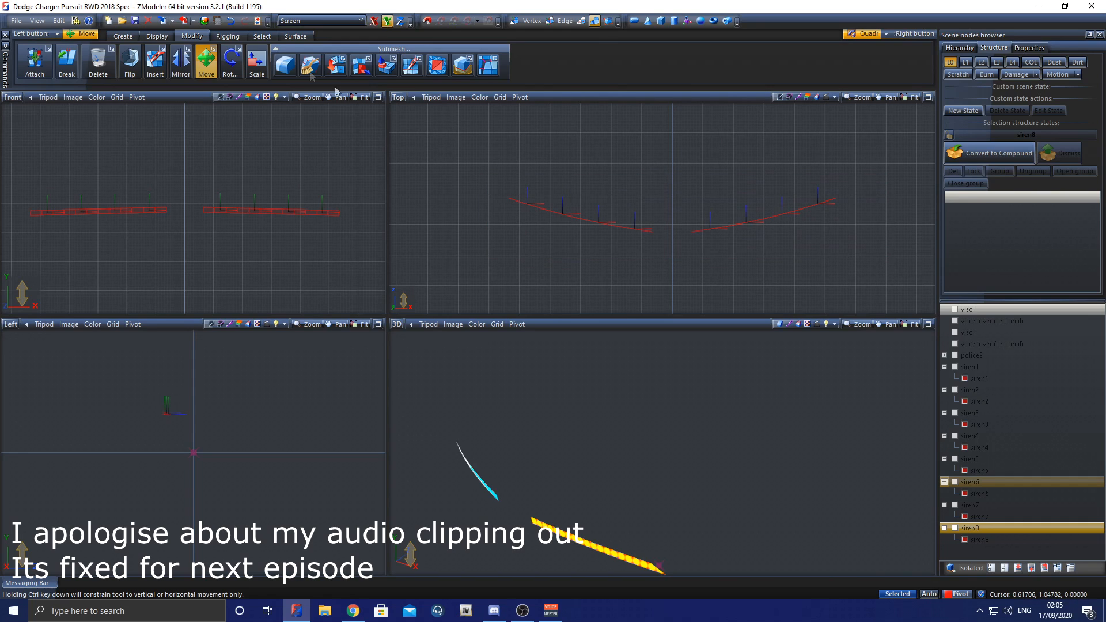
left_click(262, 36)
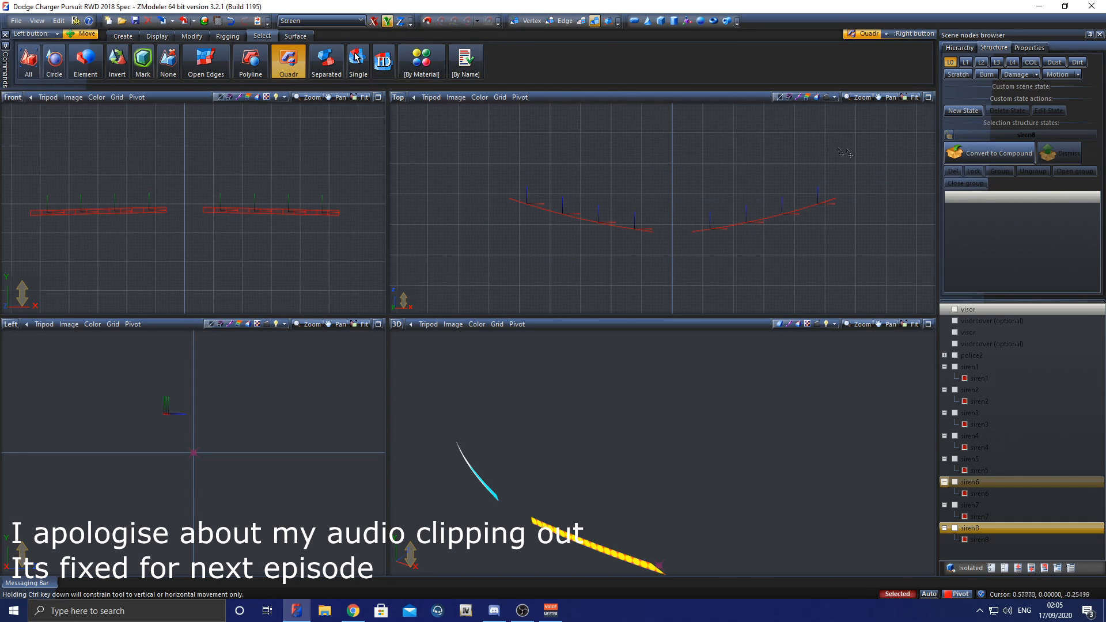
left_click(157, 37)
left_click(228, 63)
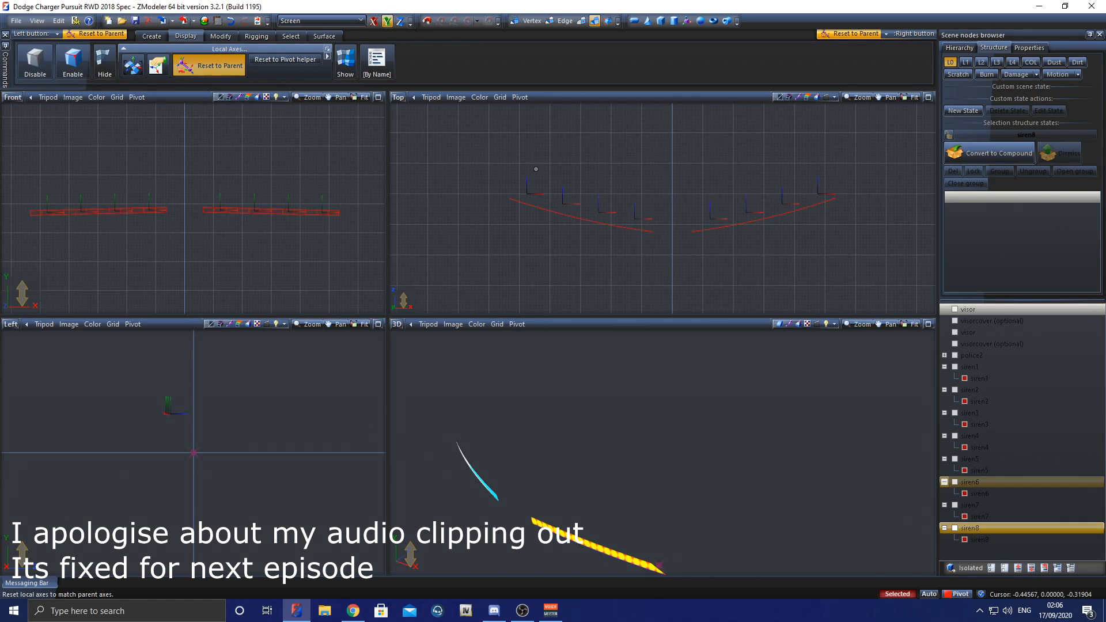
scroll(644, 206, "up", 1)
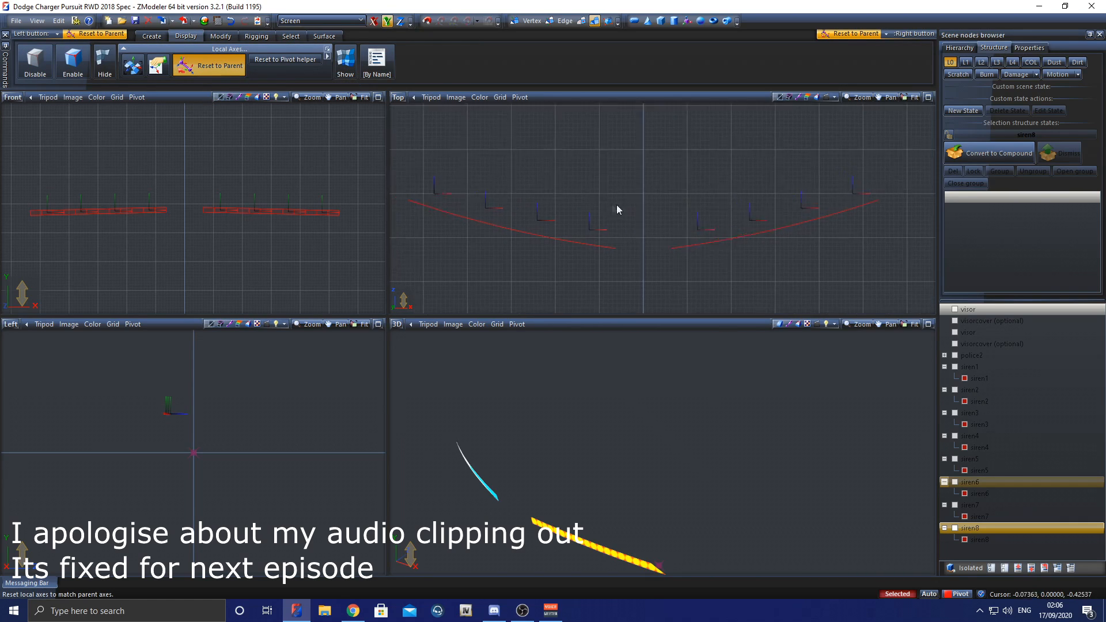
scroll(616, 206, "down", 1)
scroll(453, 182, "up", 1)
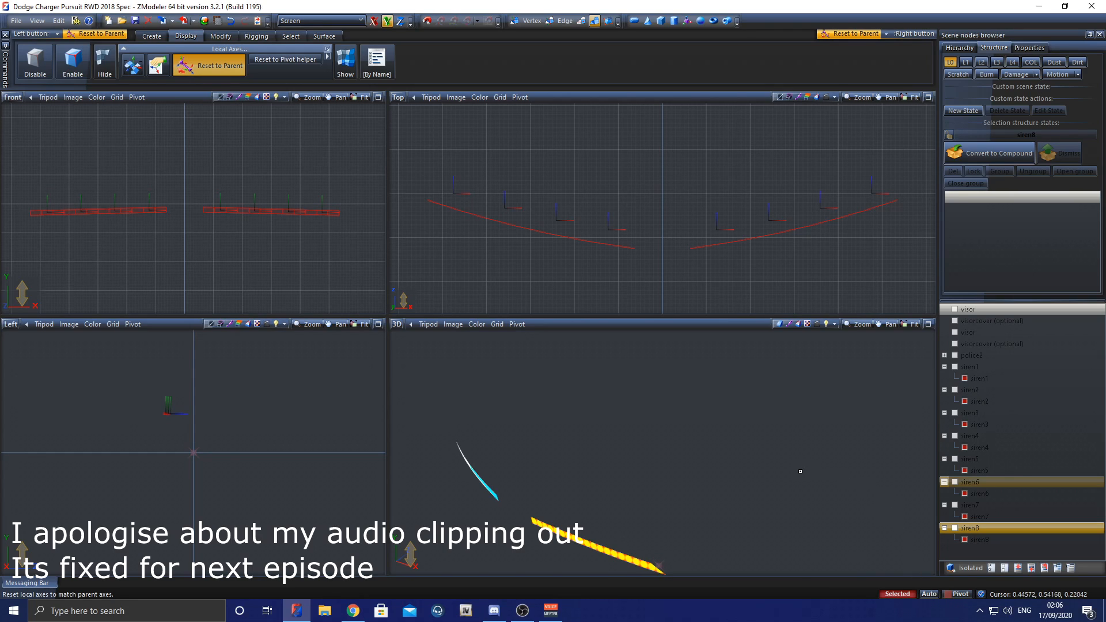
Step: Examine the Scale values in the properties of the eight selected siren meshes
left_click(1030, 47)
scroll(741, 163, "down", 1)
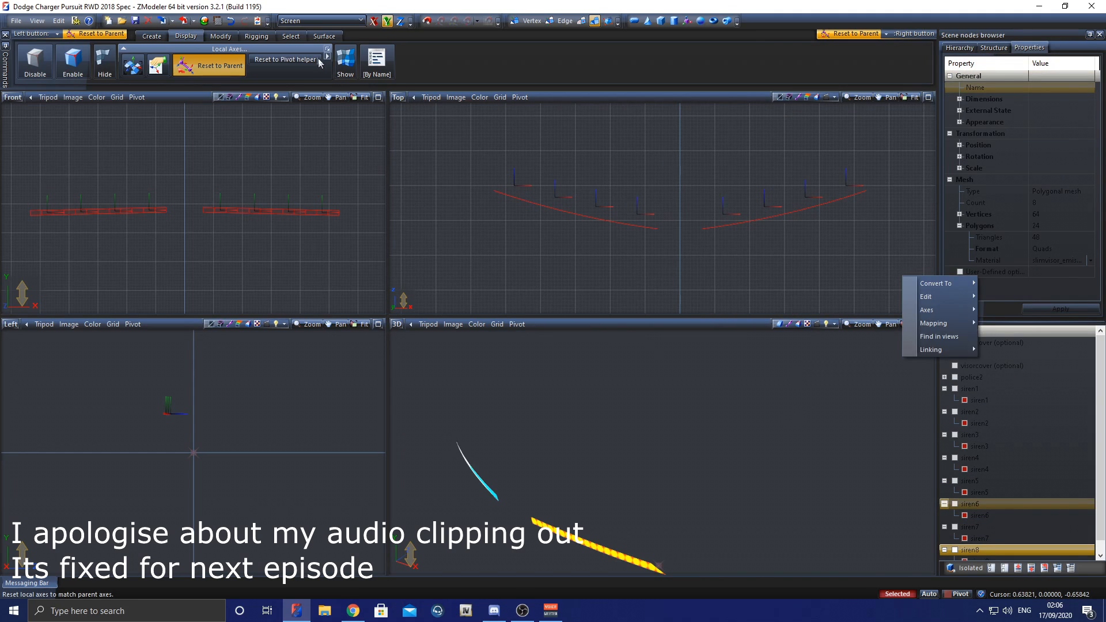
left_click(301, 40)
left_click(294, 61)
left_click_drag(454, 156, 933, 275)
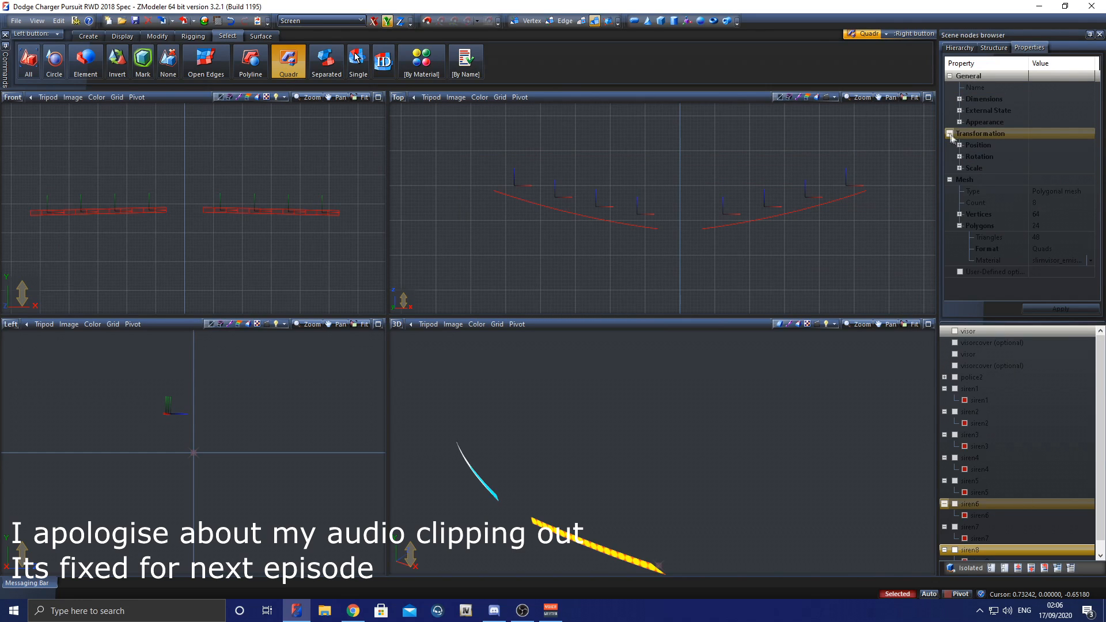
left_click(959, 168)
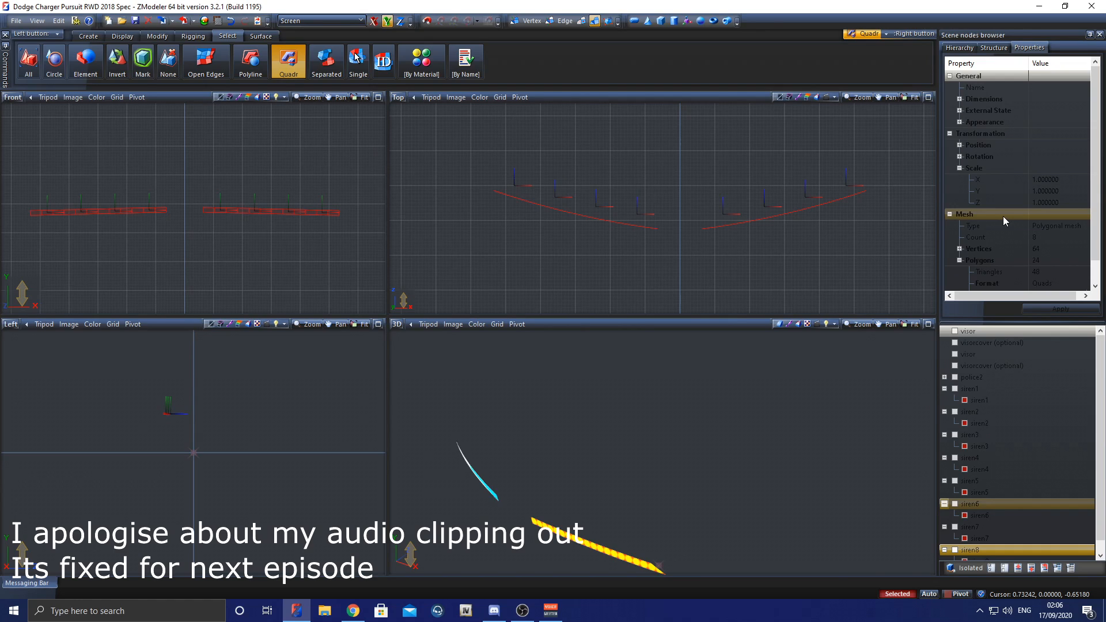
Step: Set the X, Y and Z scale of the eight selected siren meshes to 0.1 and apply it
left_click(990, 179)
left_click(990, 179)
type("0.1")
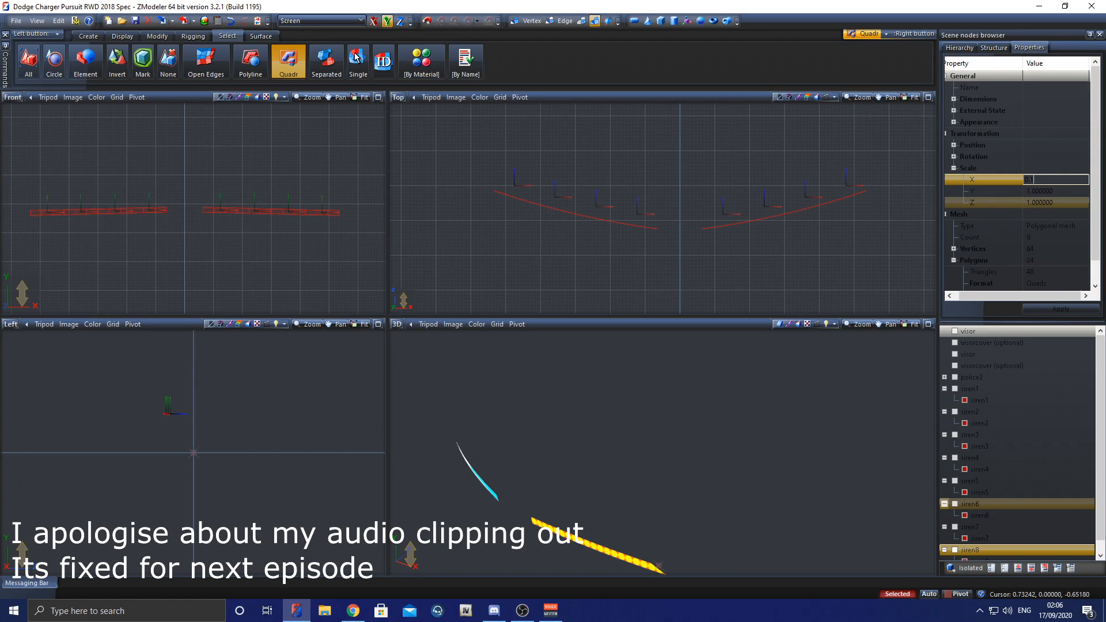
left_click(1080, 192)
type("0.1")
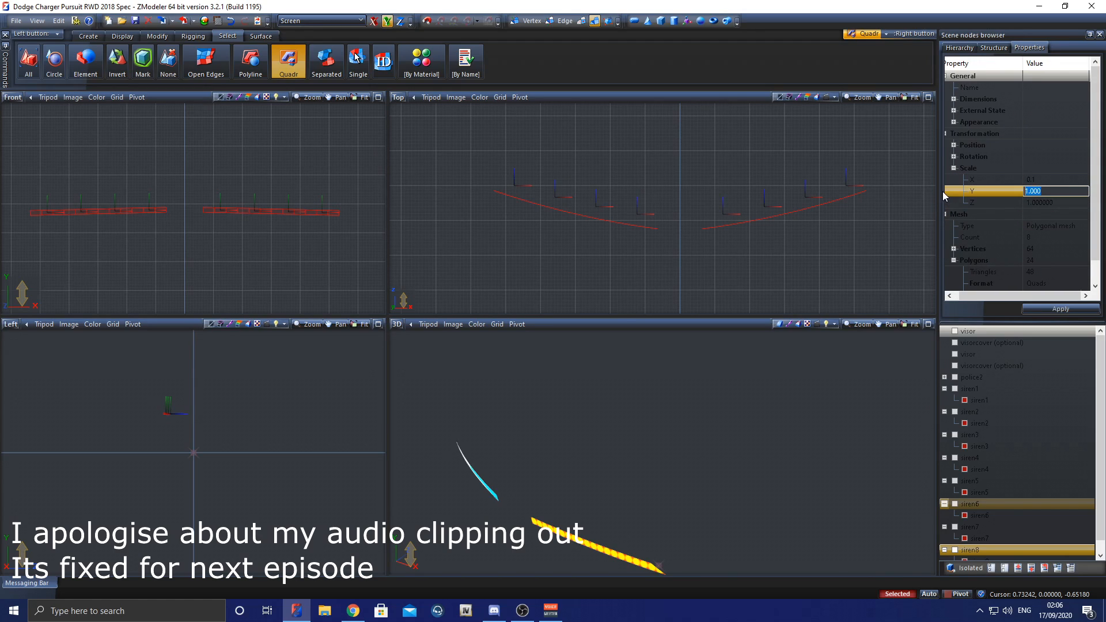
left_click(1059, 202)
type("0.1")
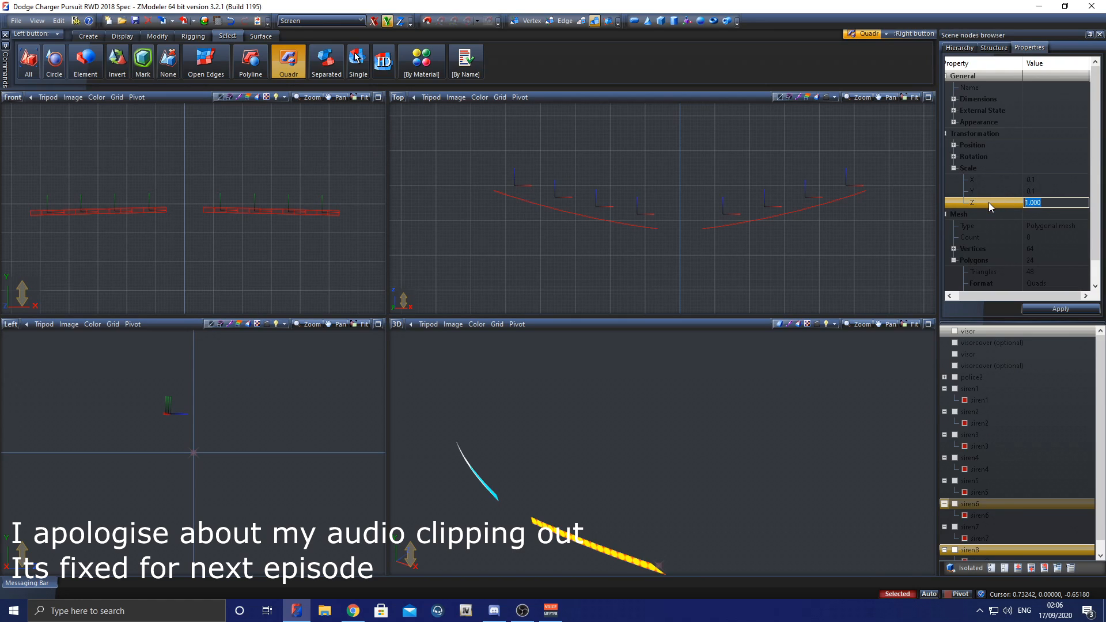
key("Return")
left_click(1045, 309)
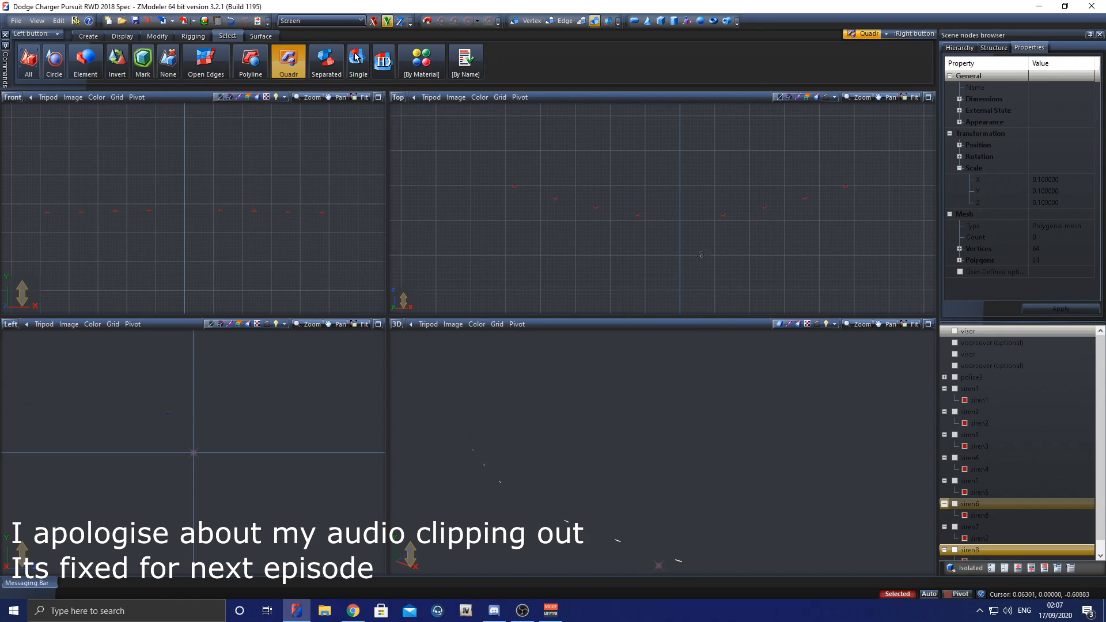
Step: Show the two visor nodes again and examine the placement of the shrunken siren meshes against them
scroll(640, 217, "down", 6)
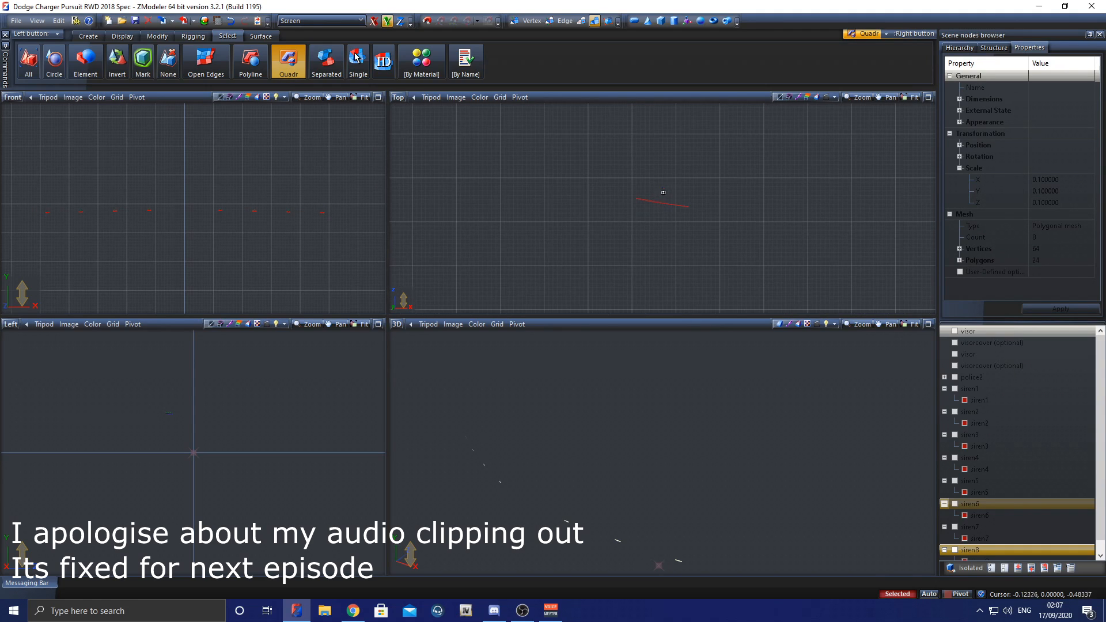
scroll(664, 189, "up", 2)
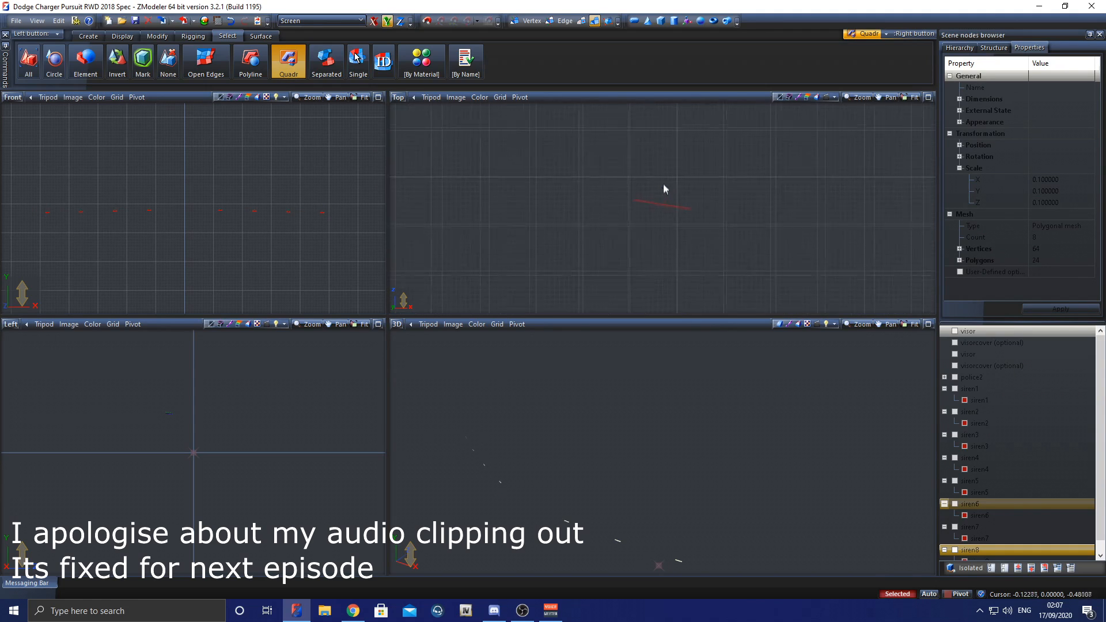
scroll(674, 197, "up", 2)
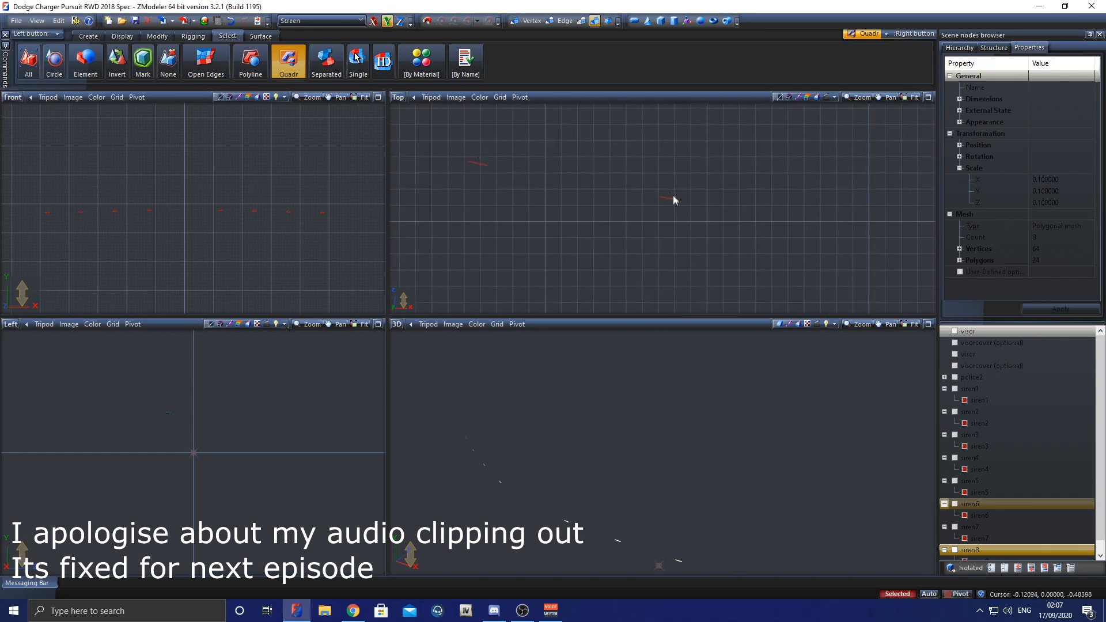
scroll(675, 192, "up", 2)
scroll(658, 219, "up", 3)
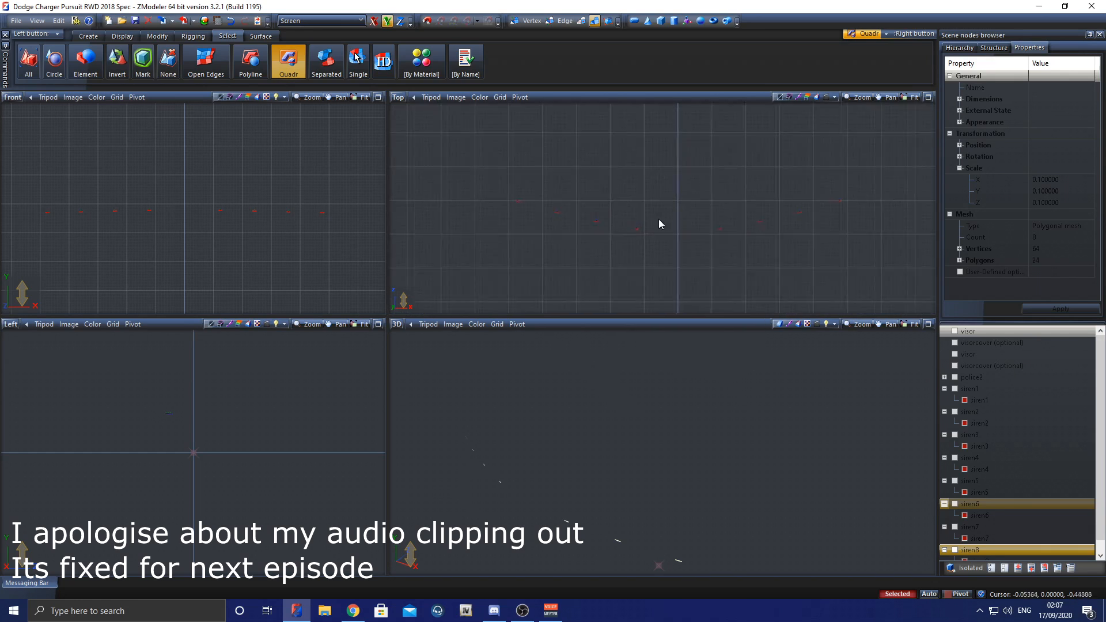
left_click(954, 354)
left_click(955, 332)
middle_click_drag(688, 495, 709, 485)
scroll(626, 202, "up", 3)
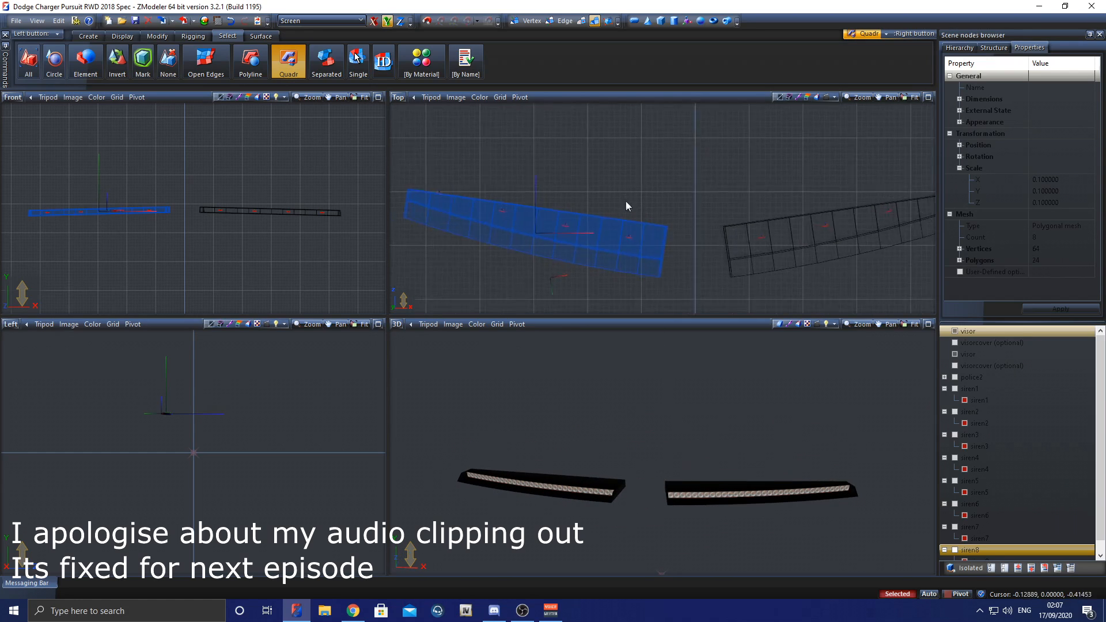
left_click(804, 252)
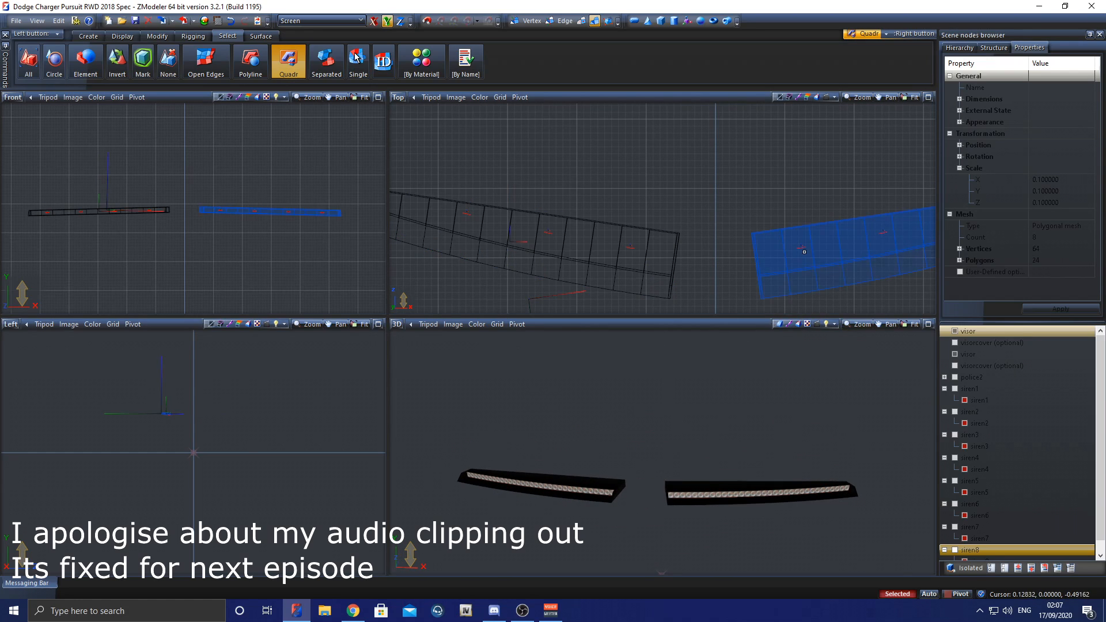
scroll(689, 204, "down", 3)
Step: Clear the mesh selection, hide all objects in the scene and bring up the structure states
key("Escape")
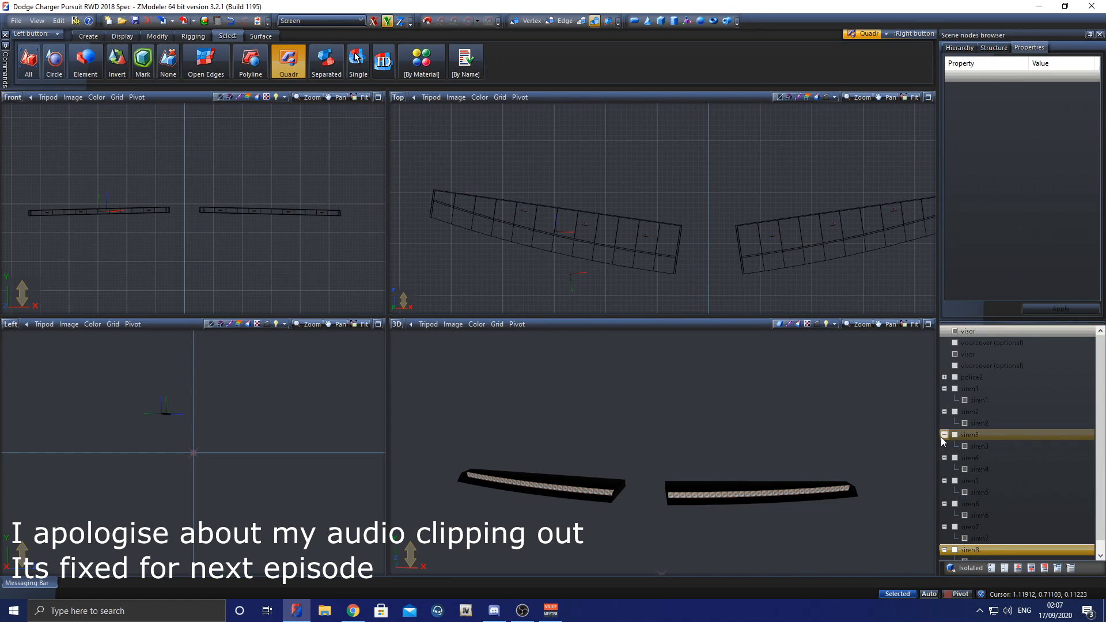
left_click(1004, 568)
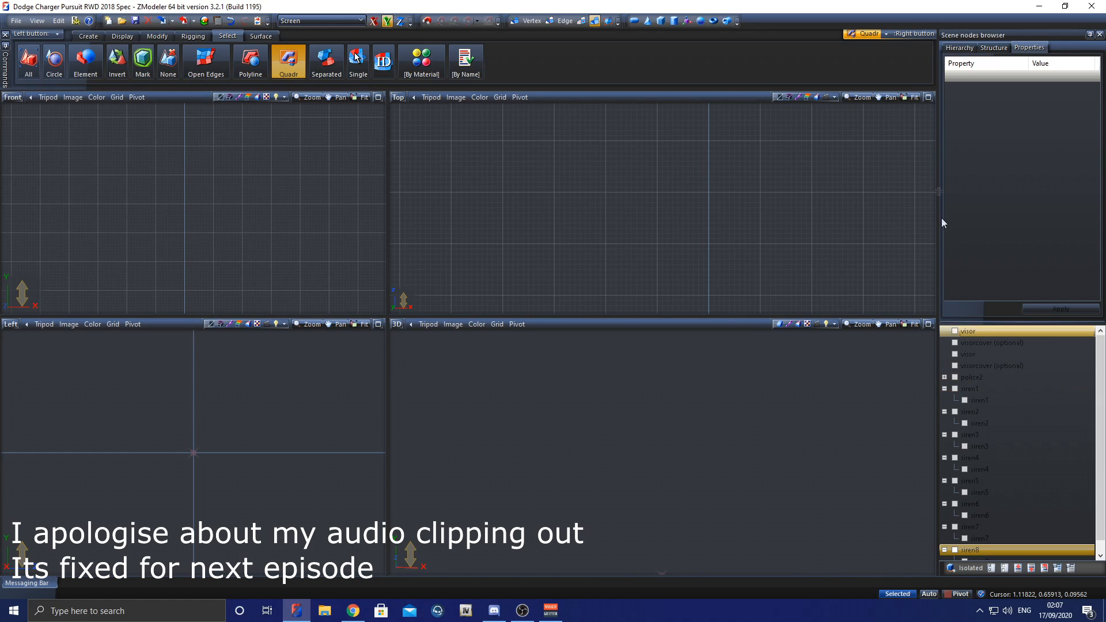
left_click(988, 47)
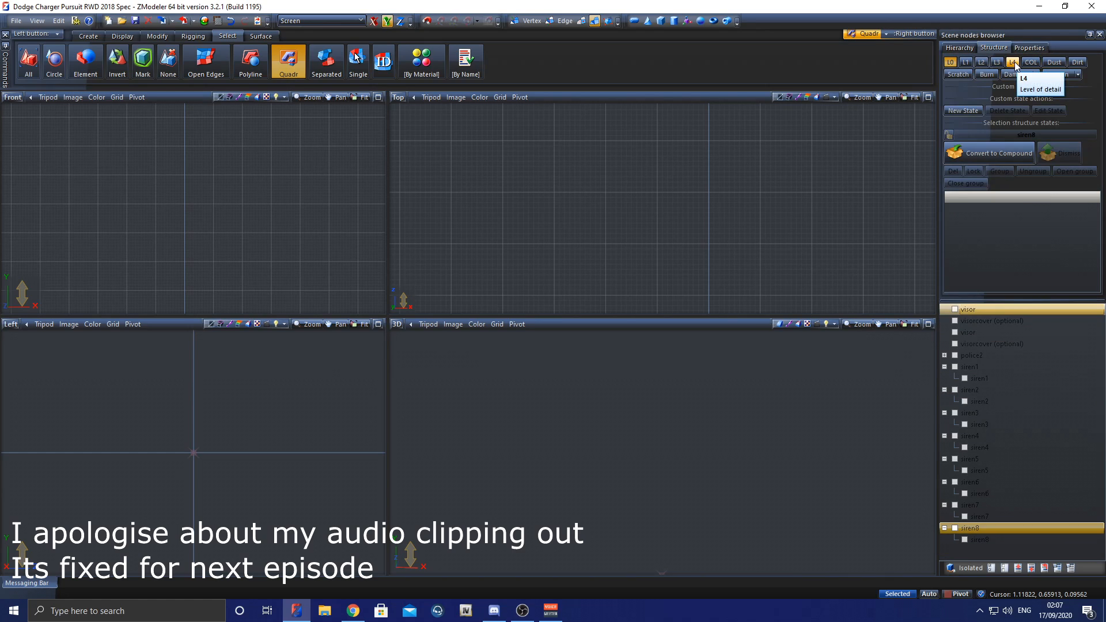
left_click(982, 64)
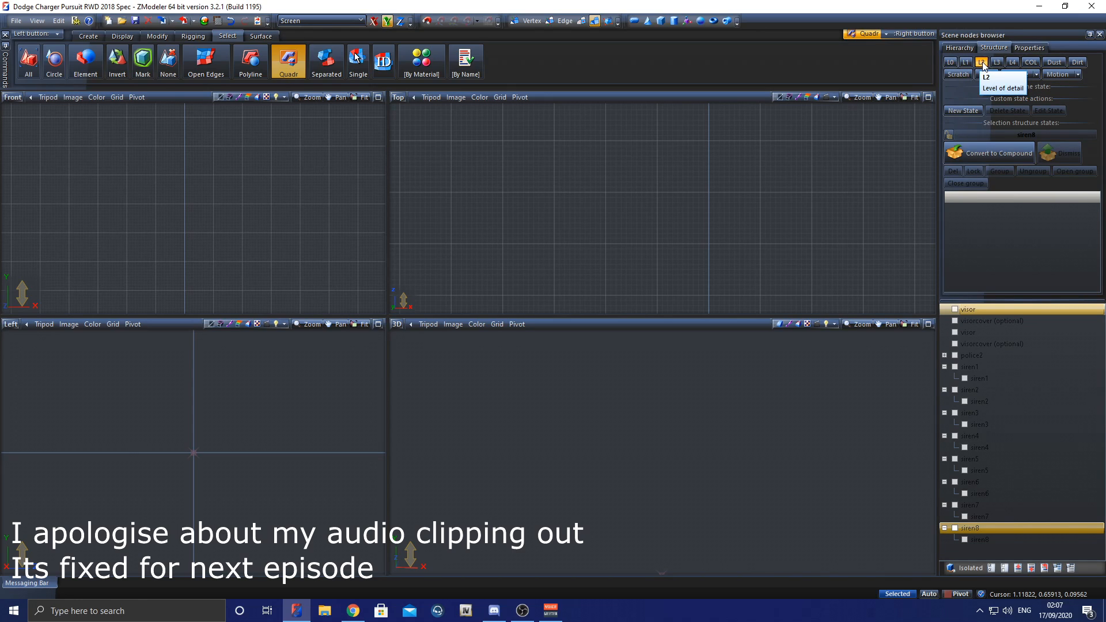
left_click(951, 63)
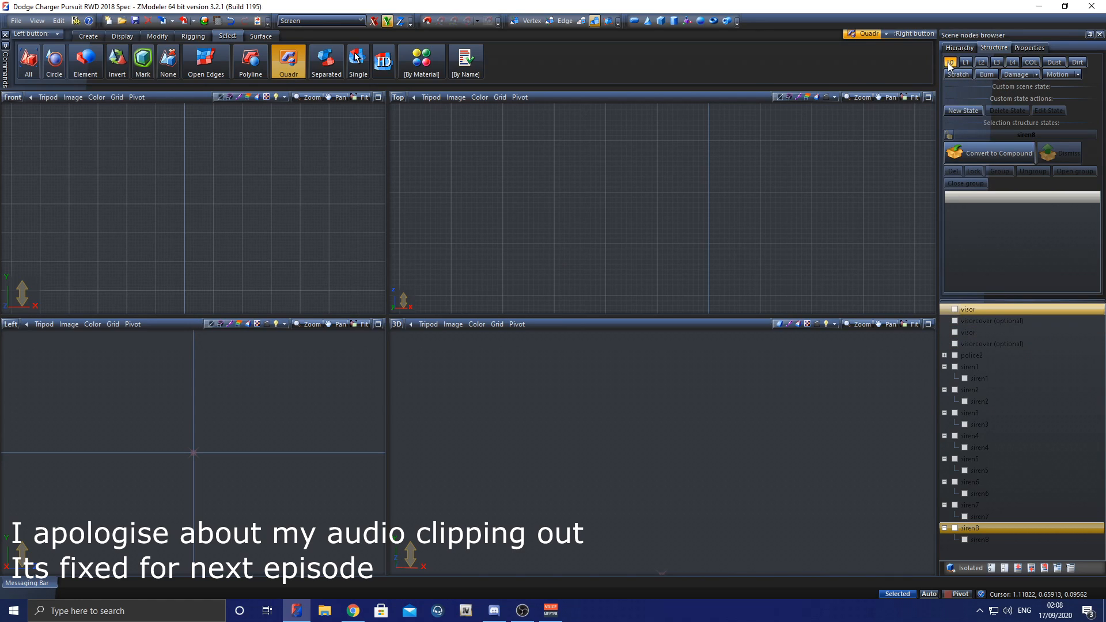
left_click(1005, 367)
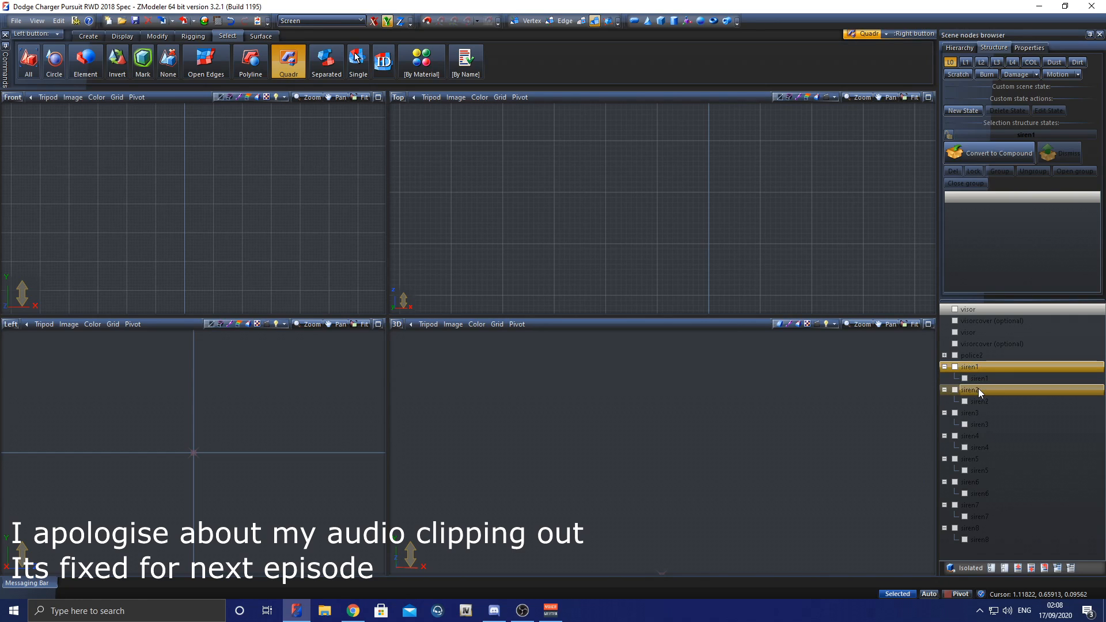
left_click(979, 459)
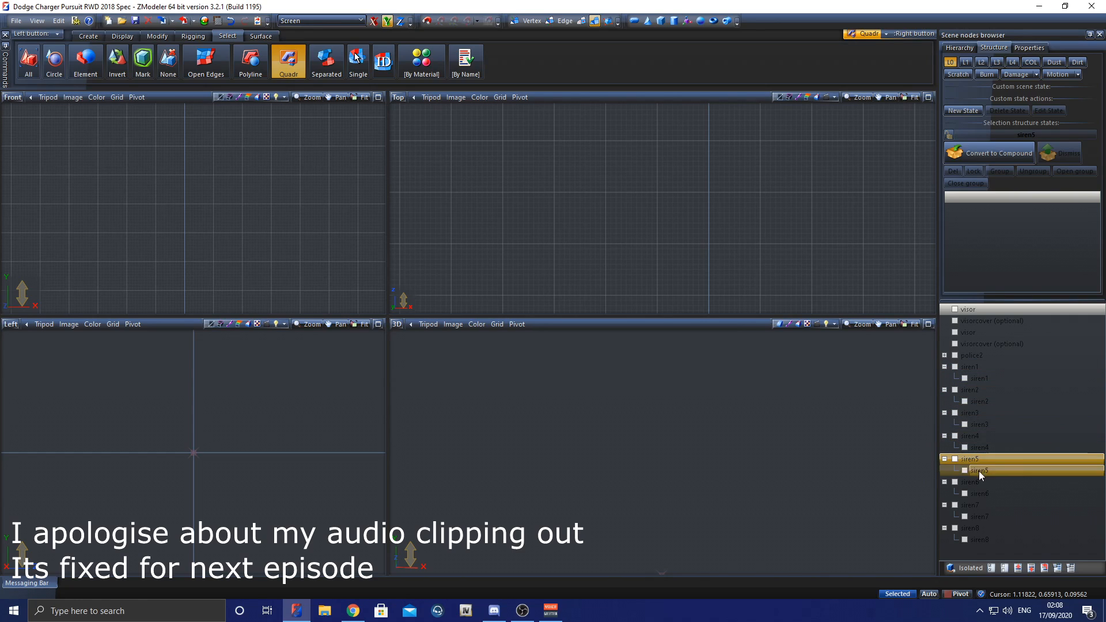
left_click(991, 401)
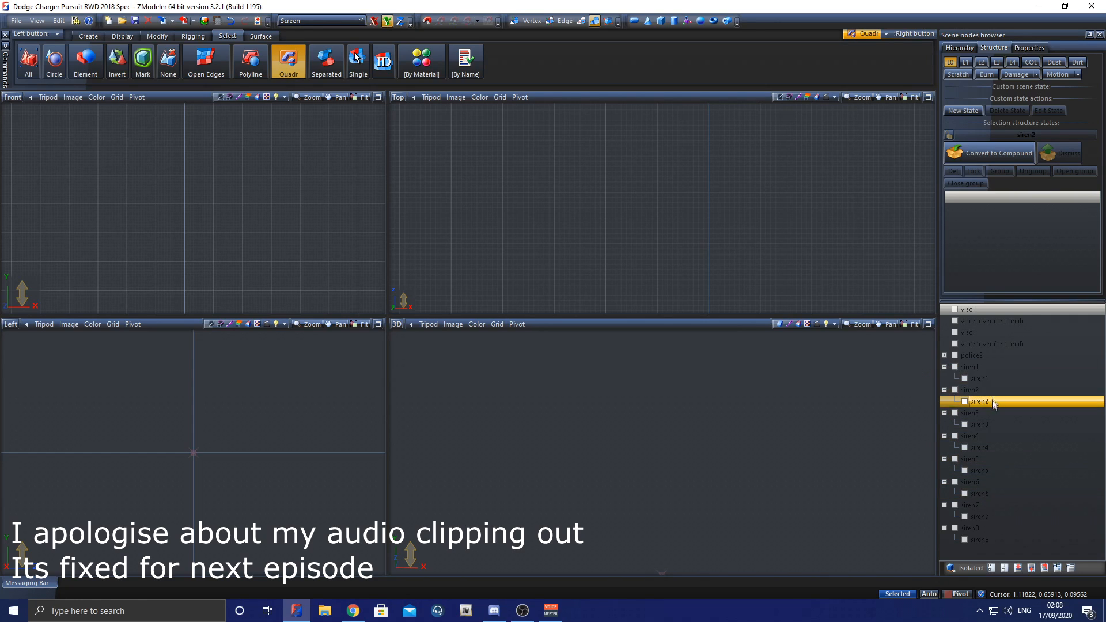
left_click(1007, 460)
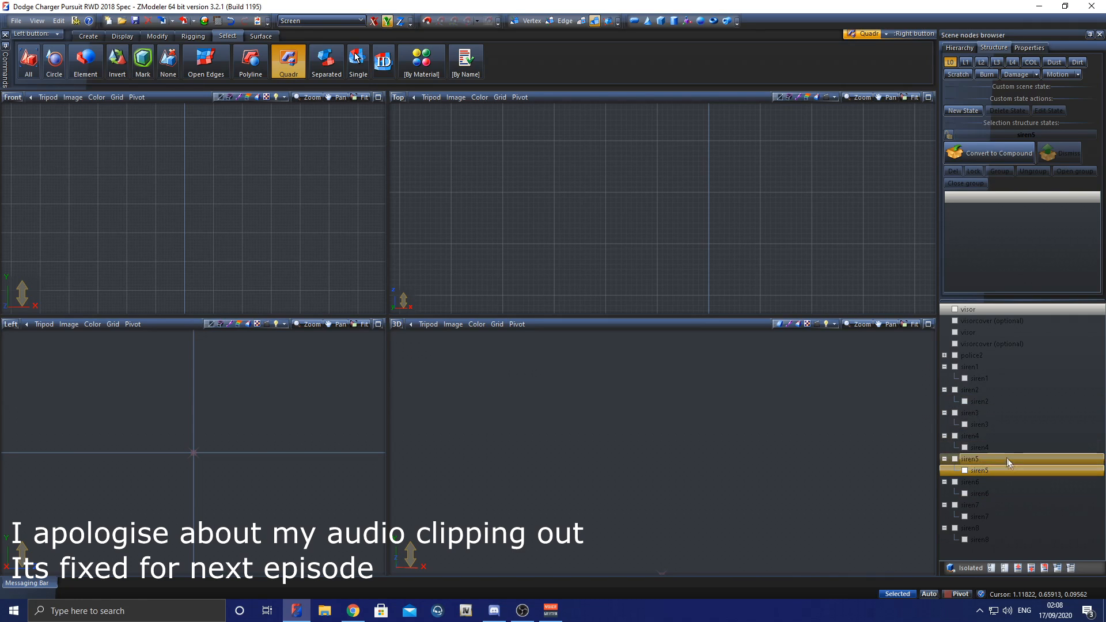
Step: Convert the siren1 parent to a compound and assign its child mesh to the L0 state
left_click(993, 367)
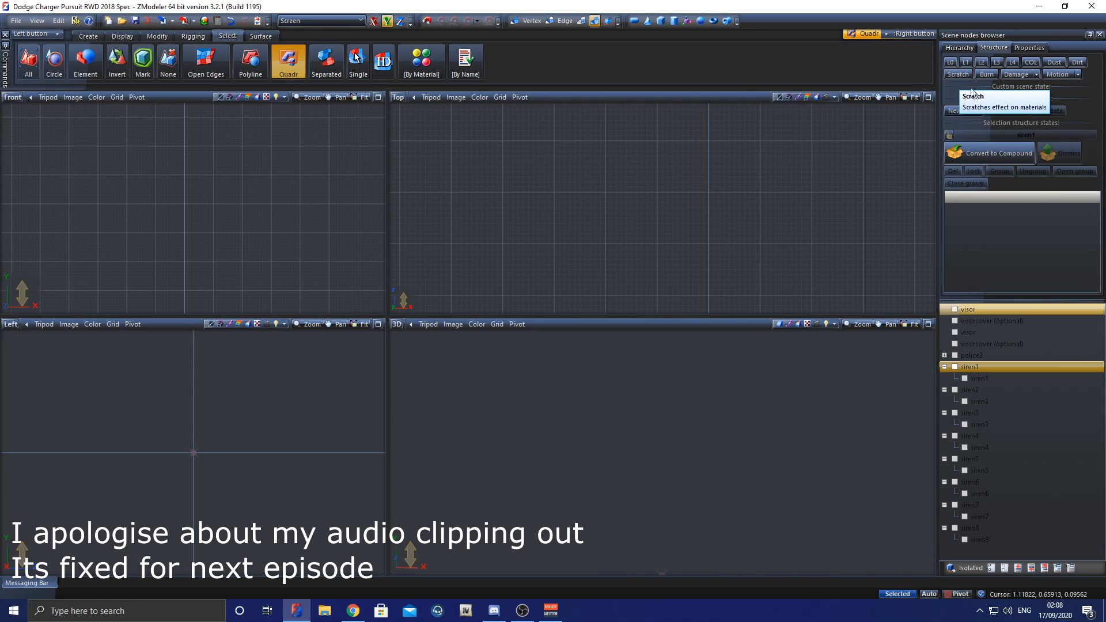
left_click(984, 150)
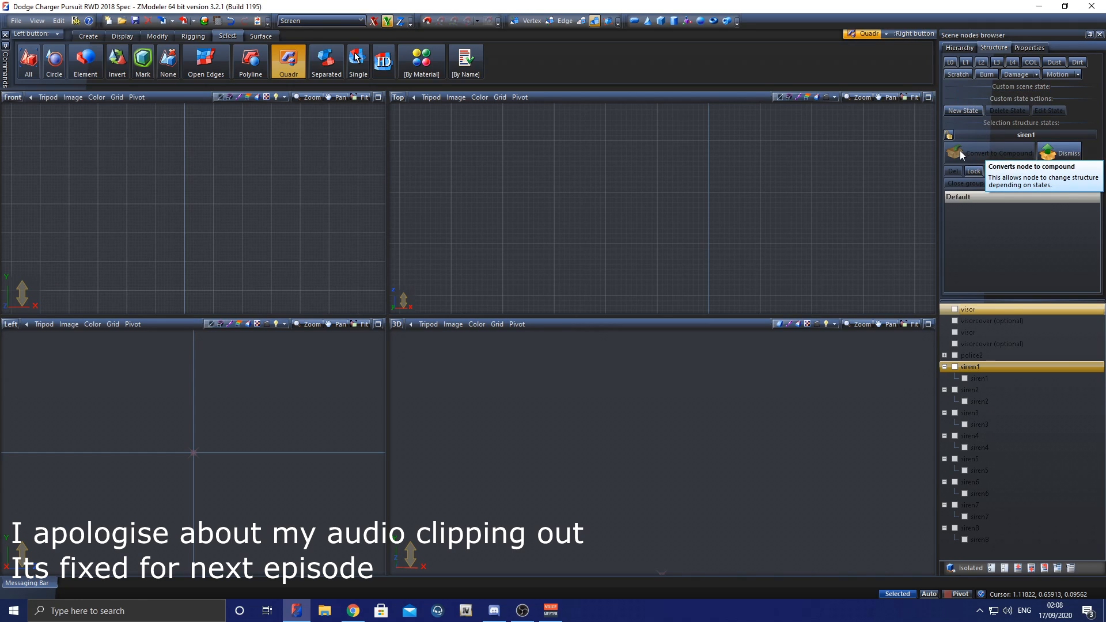
left_click(949, 134)
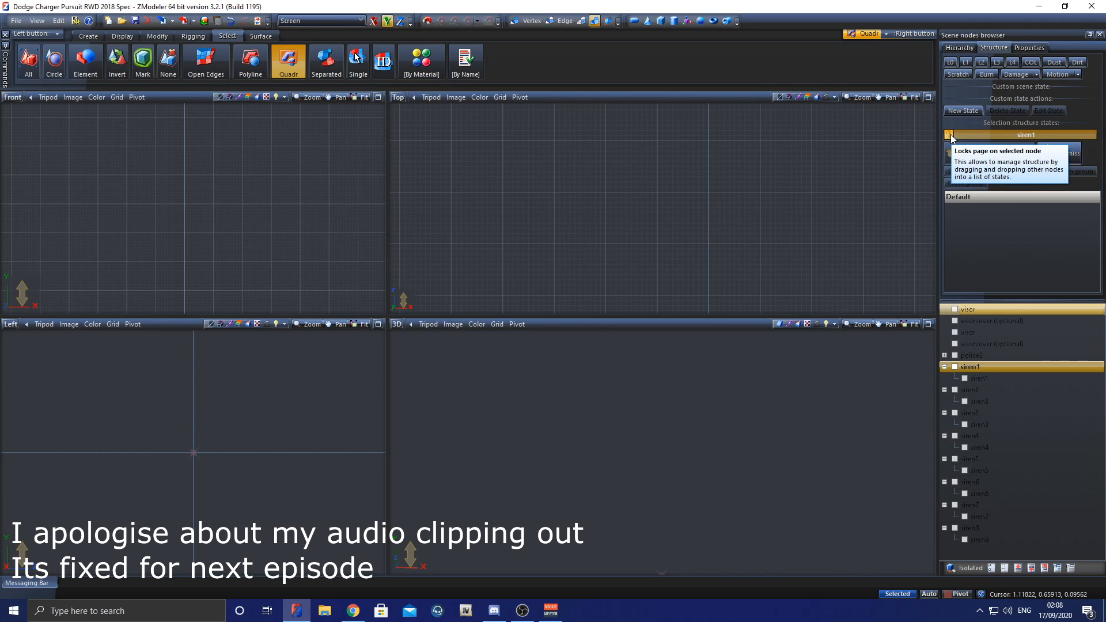
left_click(950, 62)
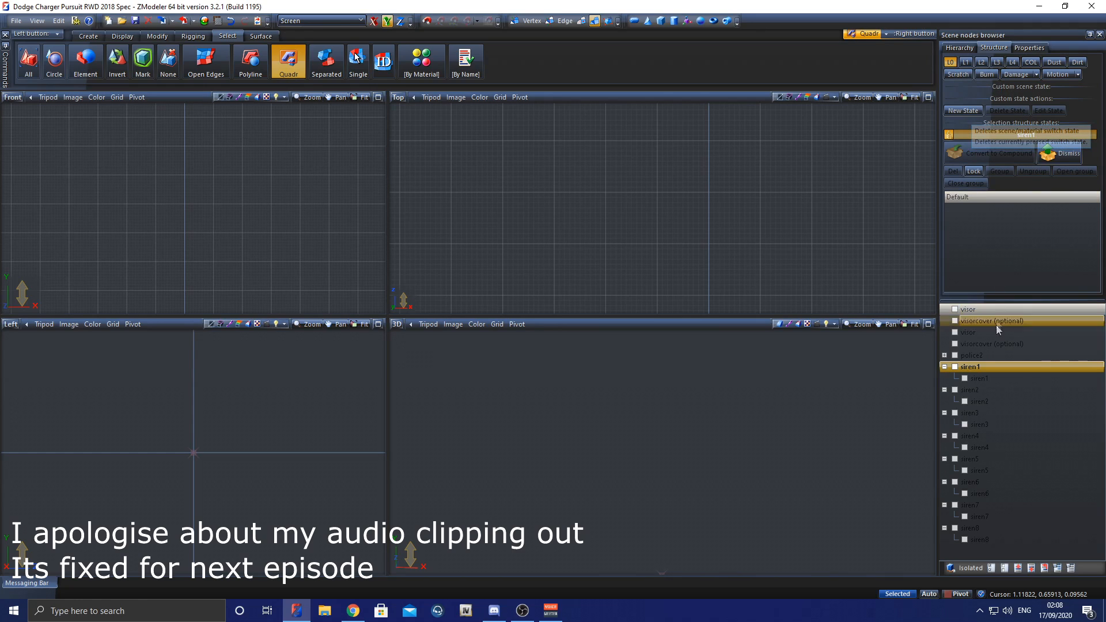
left_click_drag(984, 380, 989, 237)
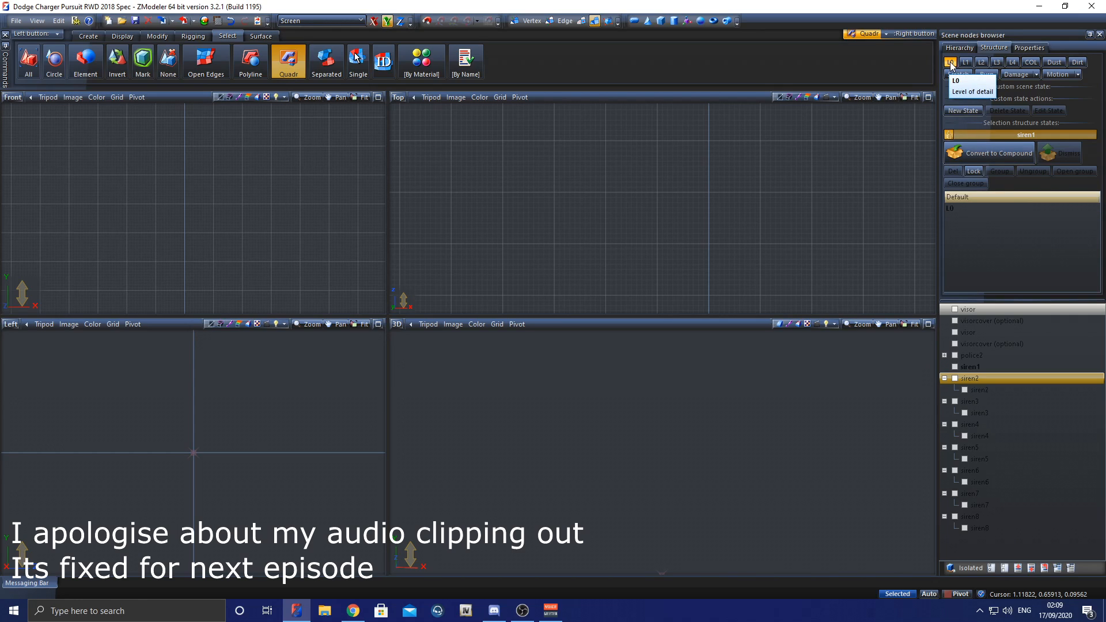
left_click(950, 135)
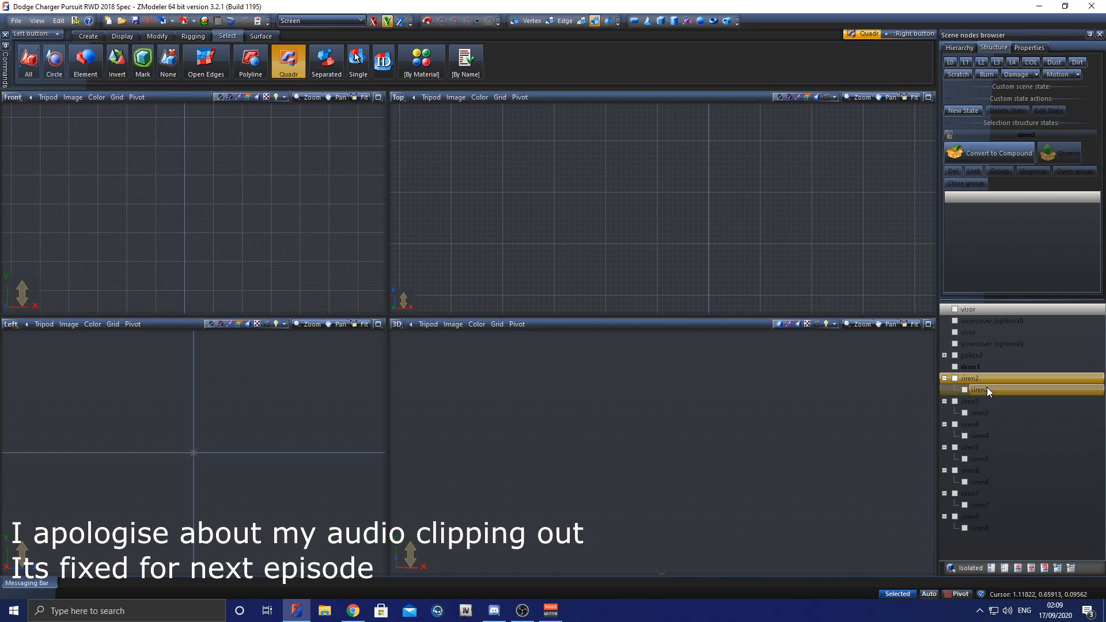
Step: Convert the siren2 parent to a compound and assign its child mesh to the L0 state
left_click(972, 160)
left_click(948, 135)
left_click(950, 62)
left_click_drag(991, 393, 1023, 260)
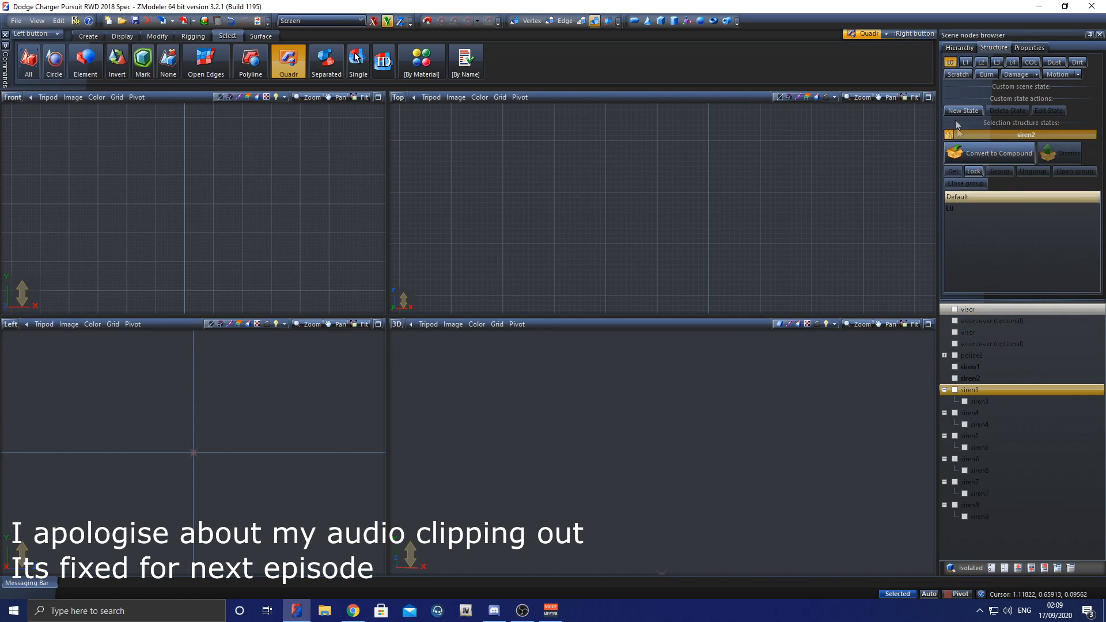
left_click(950, 62)
left_click(949, 134)
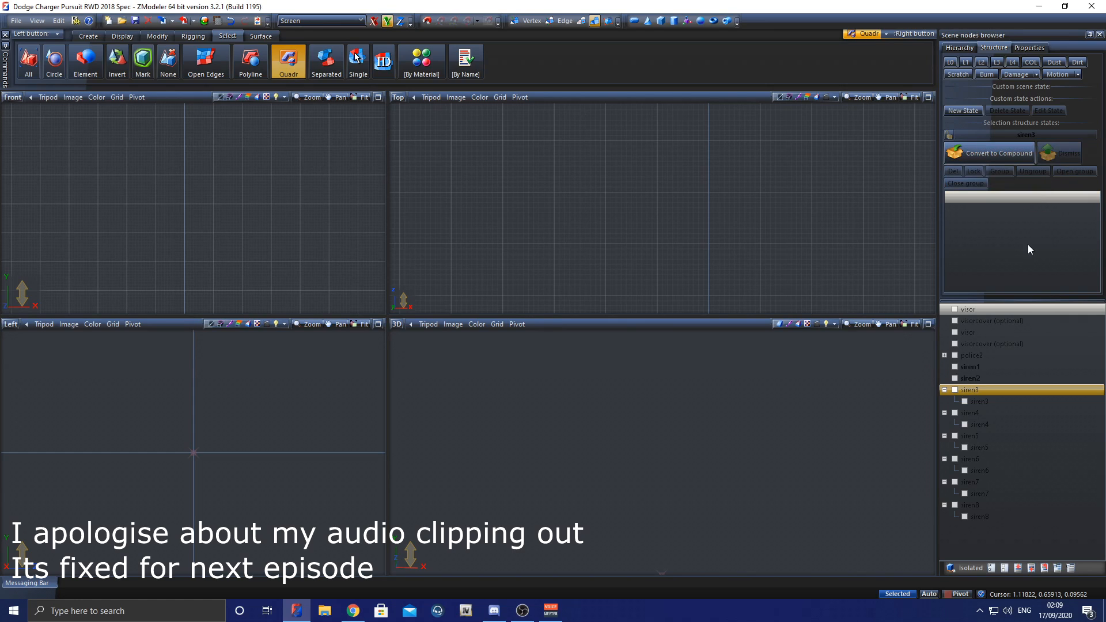
Step: Convert the siren3 and siren4 parents to compounds, assigning each one's child mesh to its L0 state
left_click(959, 134)
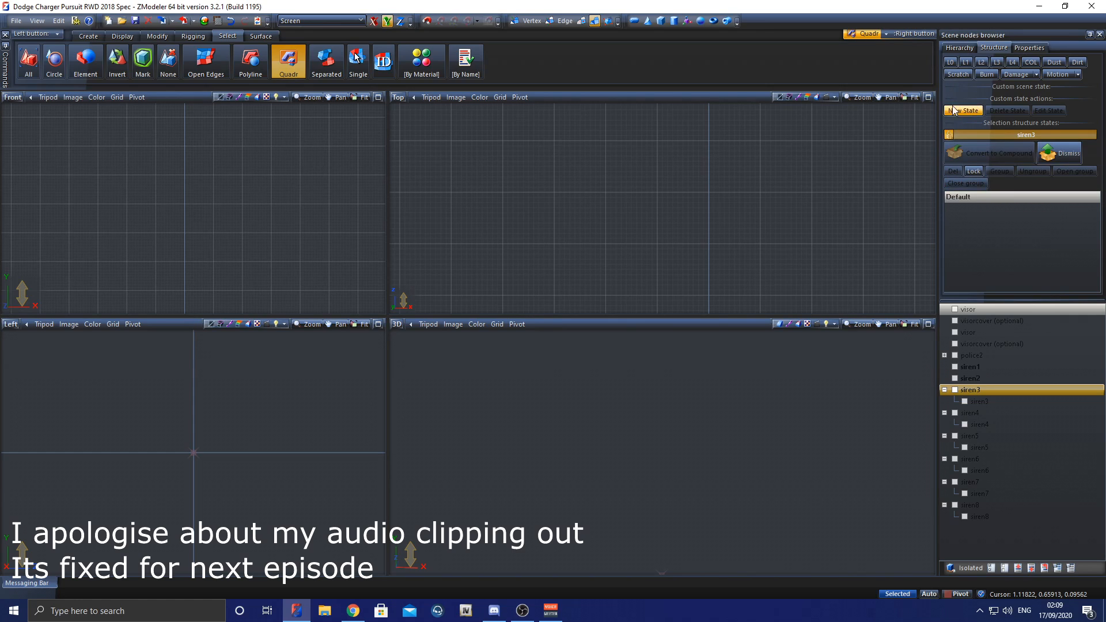
left_click(974, 171)
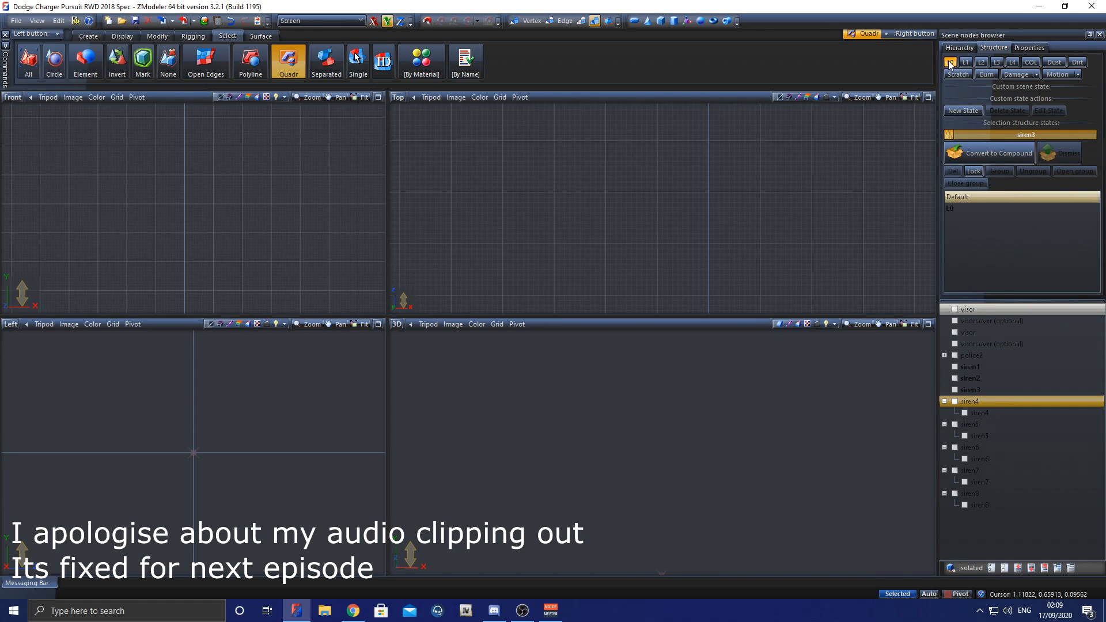
left_click(948, 135)
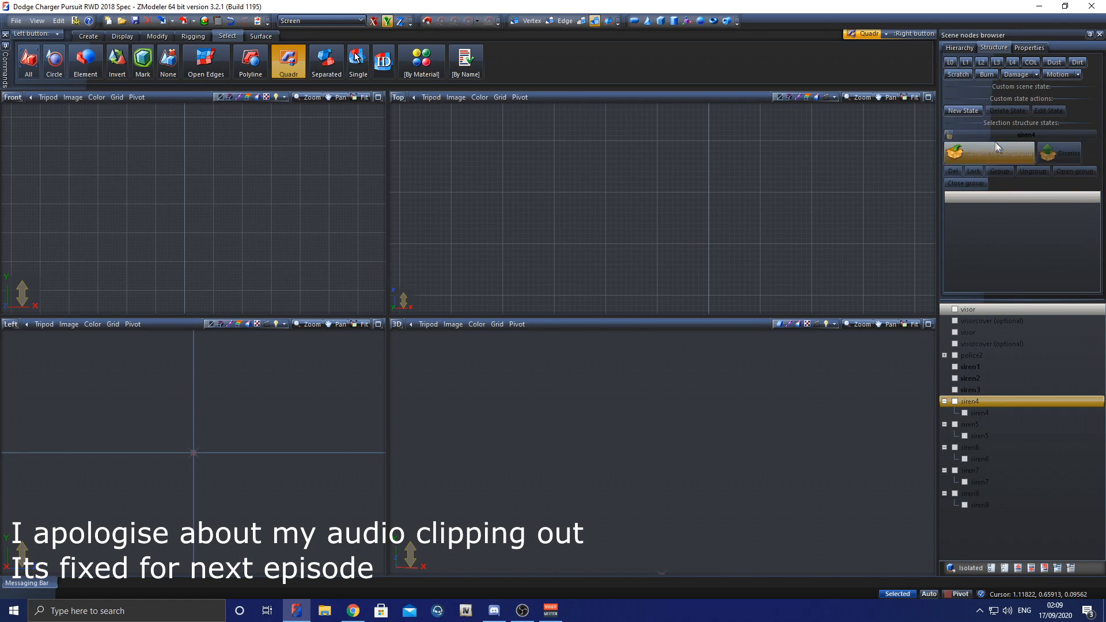
left_click(948, 134)
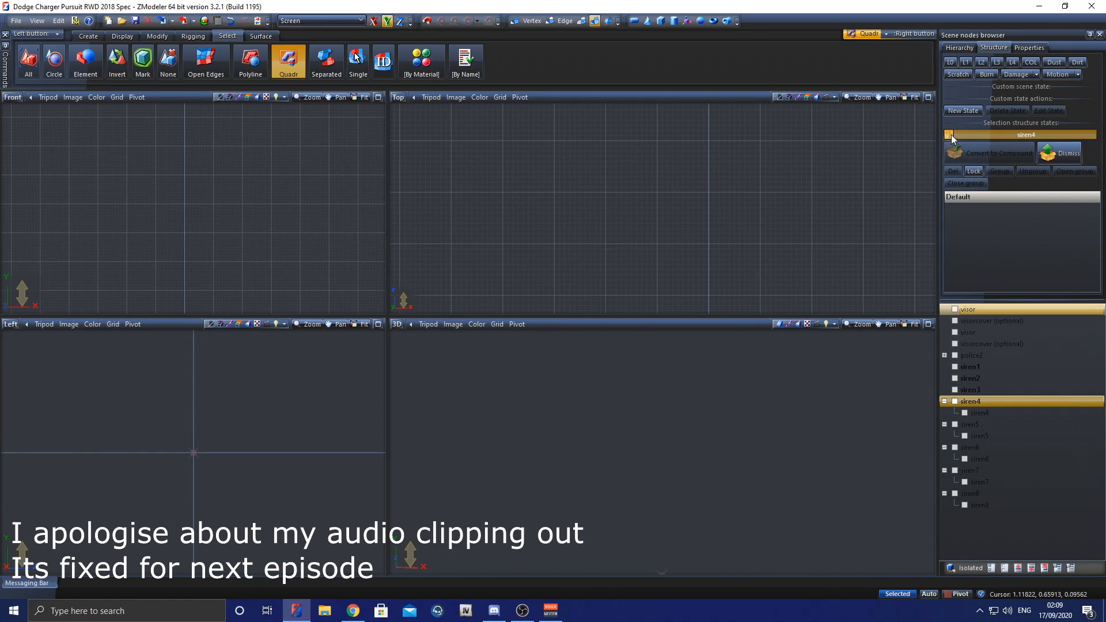
left_click(972, 424)
left_click(948, 134)
Step: Convert the siren5 and siren6 parents to compounds, assigning each one's child mesh to its L0 state
left_click(948, 134)
left_click(970, 436)
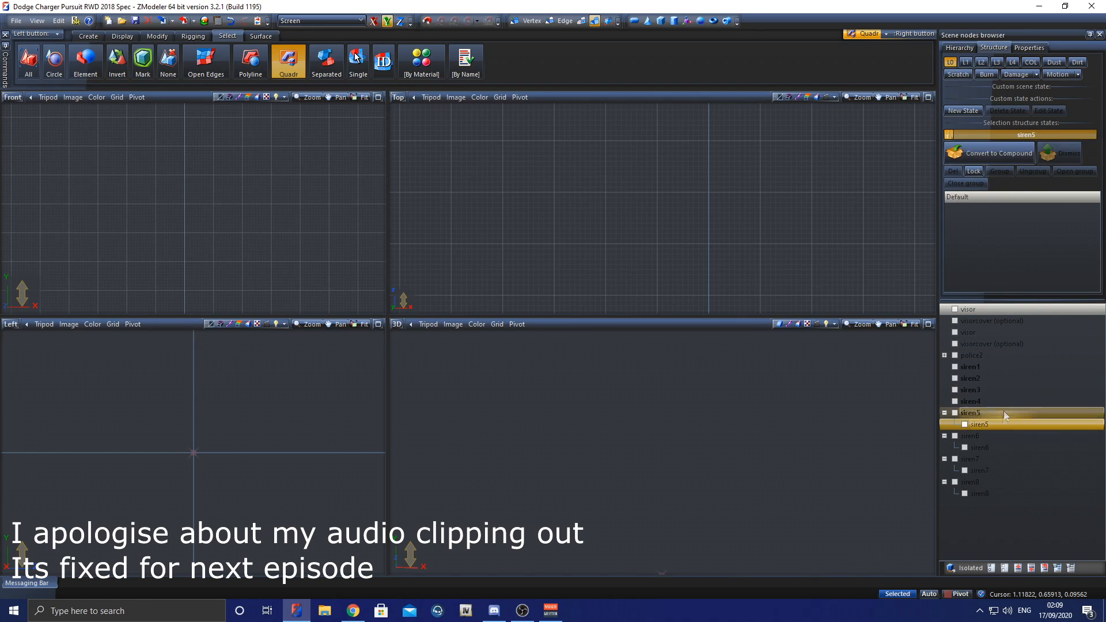
left_click(949, 135)
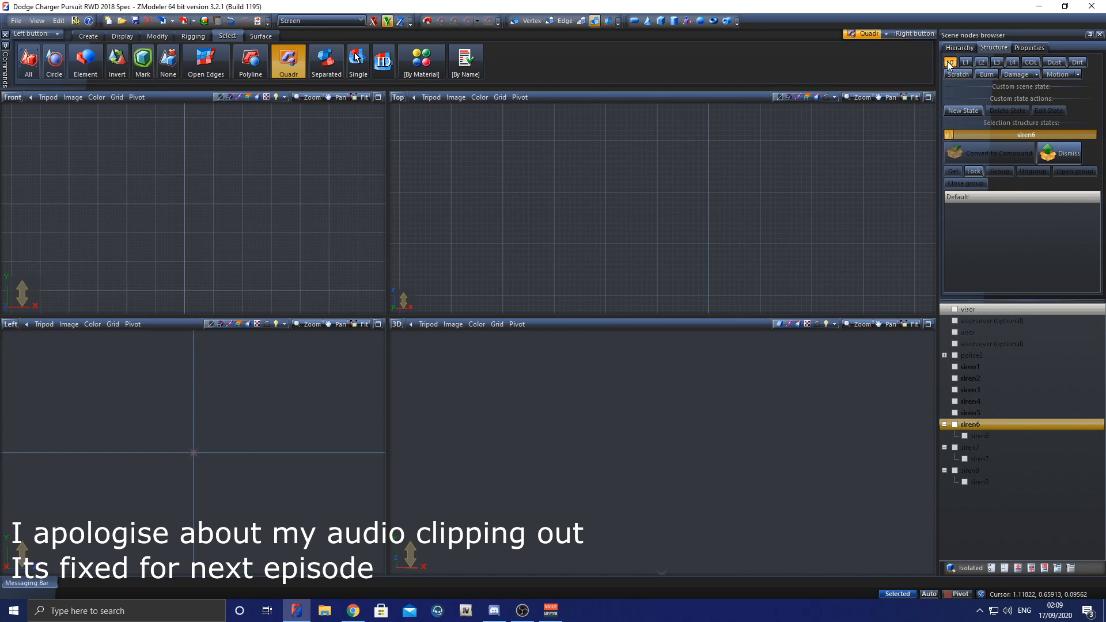
left_click(1000, 435)
left_click(951, 62)
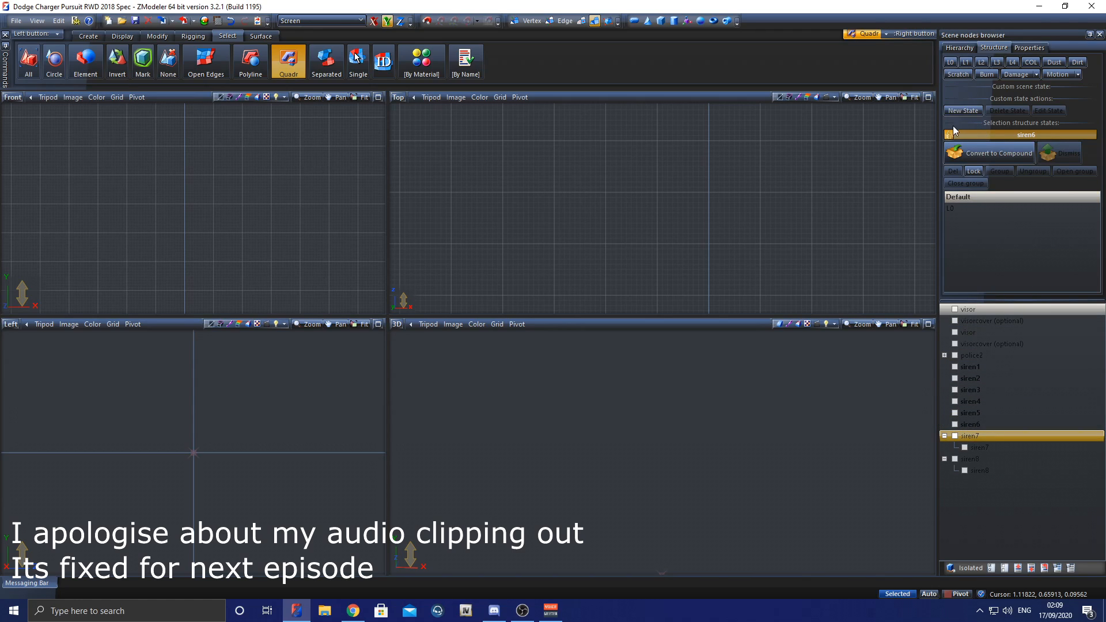
left_click(949, 134)
Step: Convert the siren7 and siren8 parents to compounds, assigning each one's child mesh to its L0 state, and save the scene
left_click(948, 134)
left_click(950, 61)
left_click(970, 447)
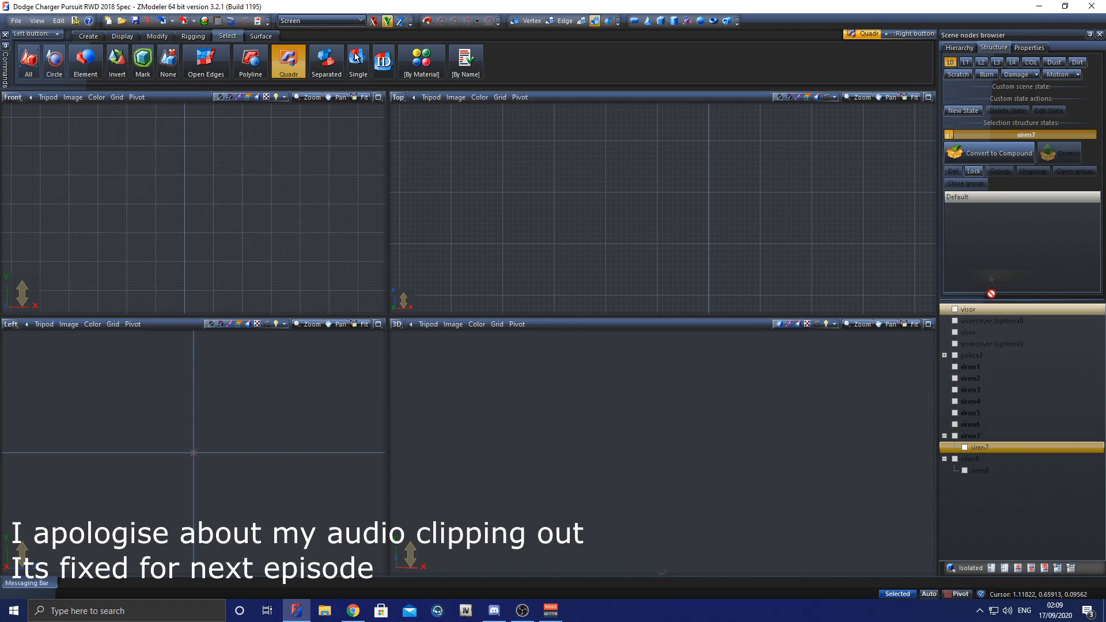
left_click(949, 134)
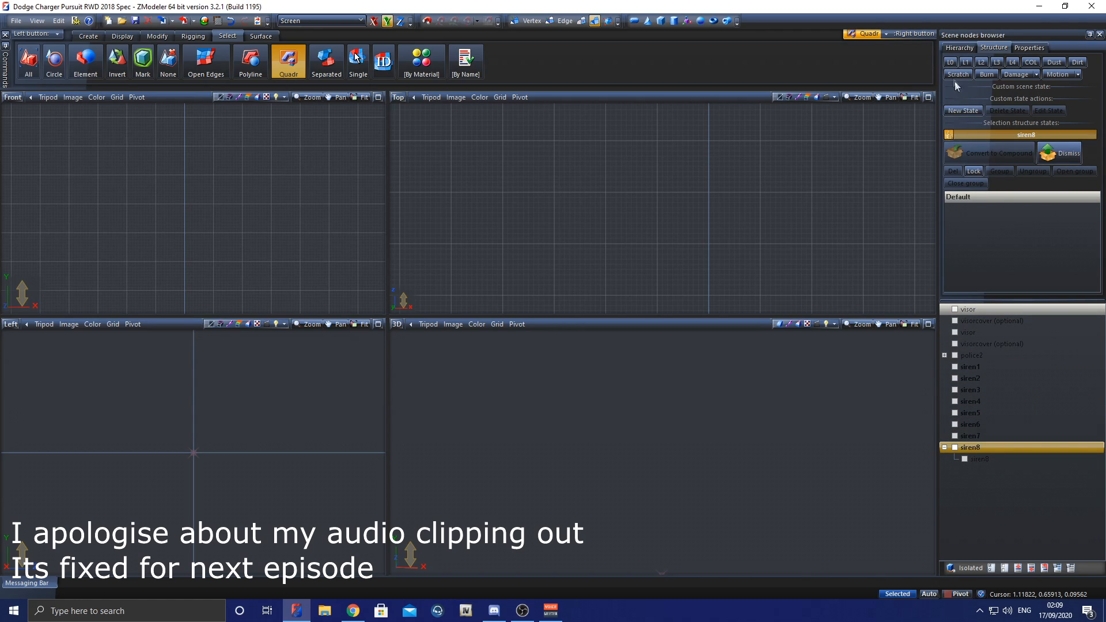
left_click(982, 458)
left_click(950, 61)
left_click(1017, 447)
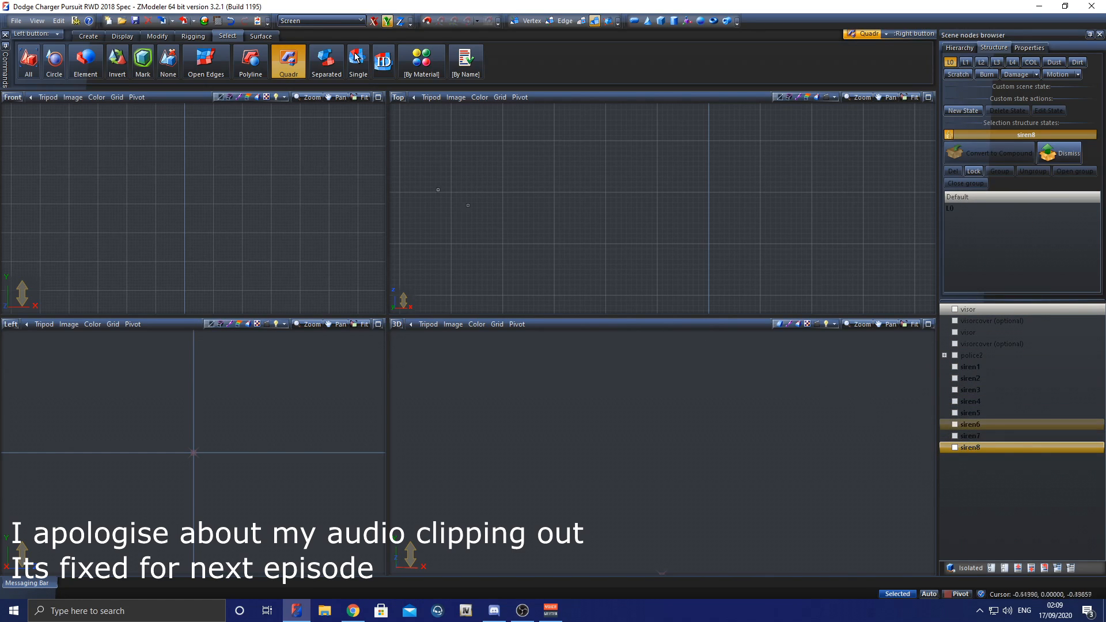
left_click(136, 20)
Step: Show the visor and visorcover (optional) meshes and attach all four parts into one visor object
left_click(956, 344)
left_click(955, 332)
left_click(954, 321)
left_click(954, 310)
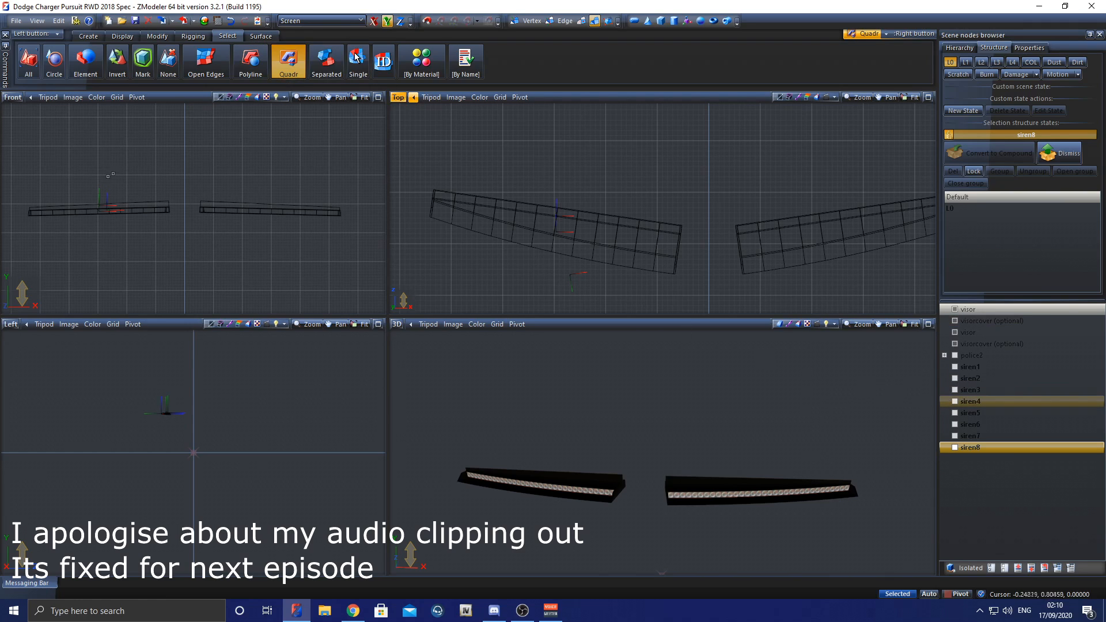
left_click(157, 36)
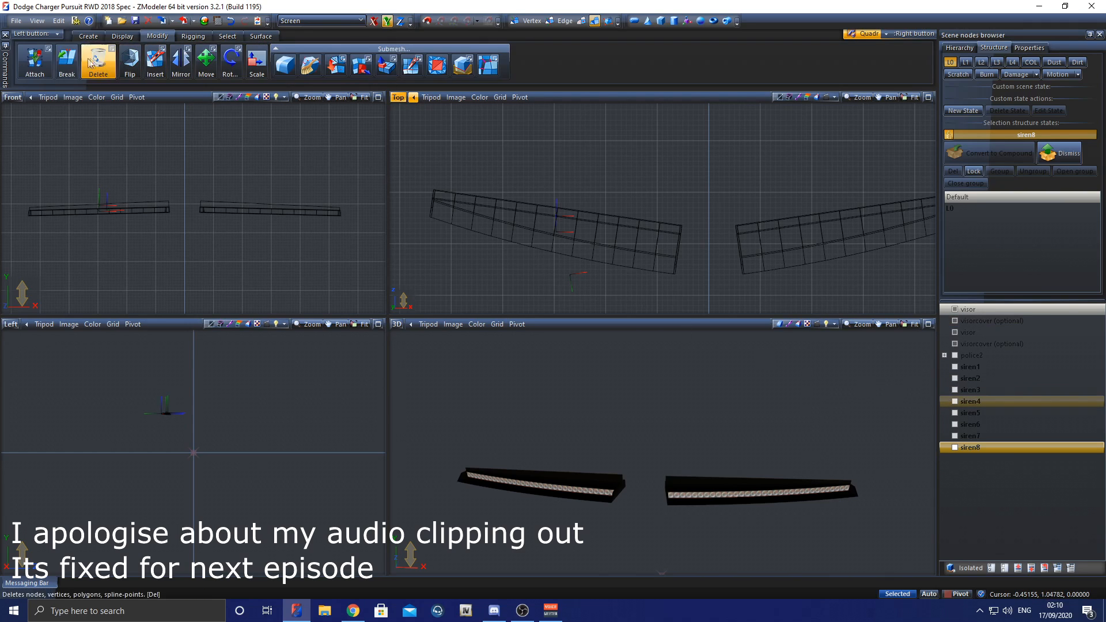
left_click(35, 60)
left_click(153, 205)
left_click(214, 204)
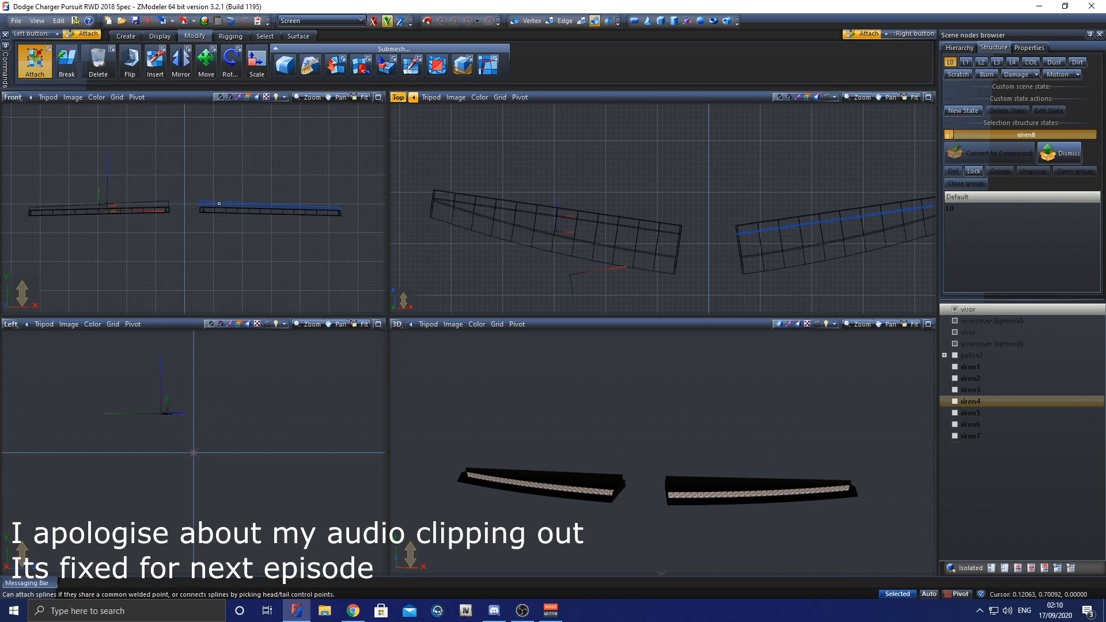
left_click(218, 210)
left_click(167, 208)
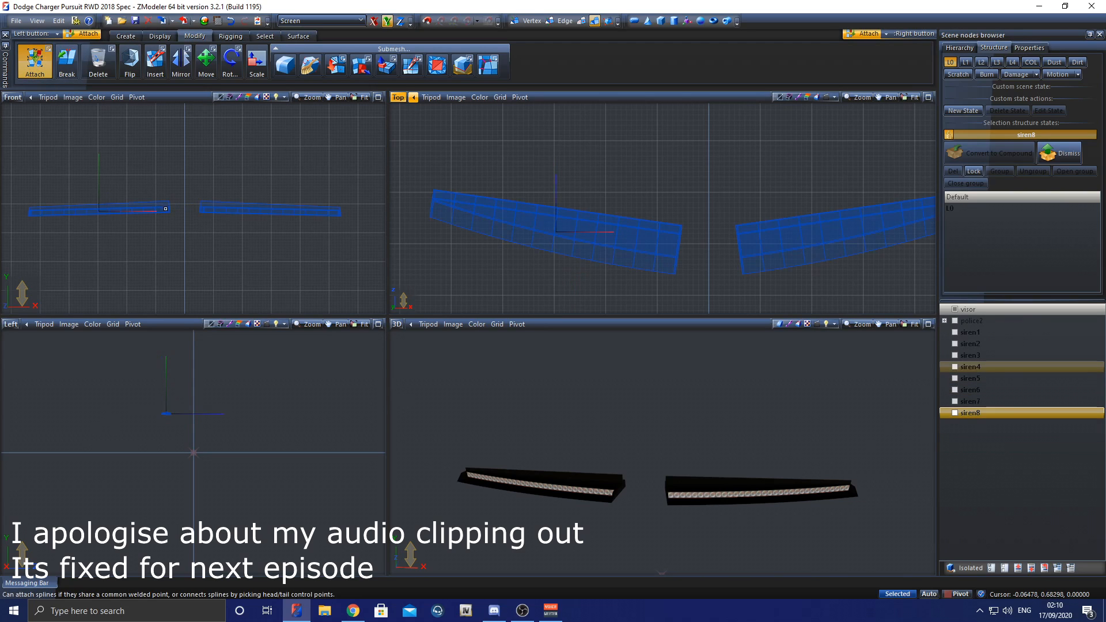
Step: Rename the combined visor object as extra_1
left_click(986, 309)
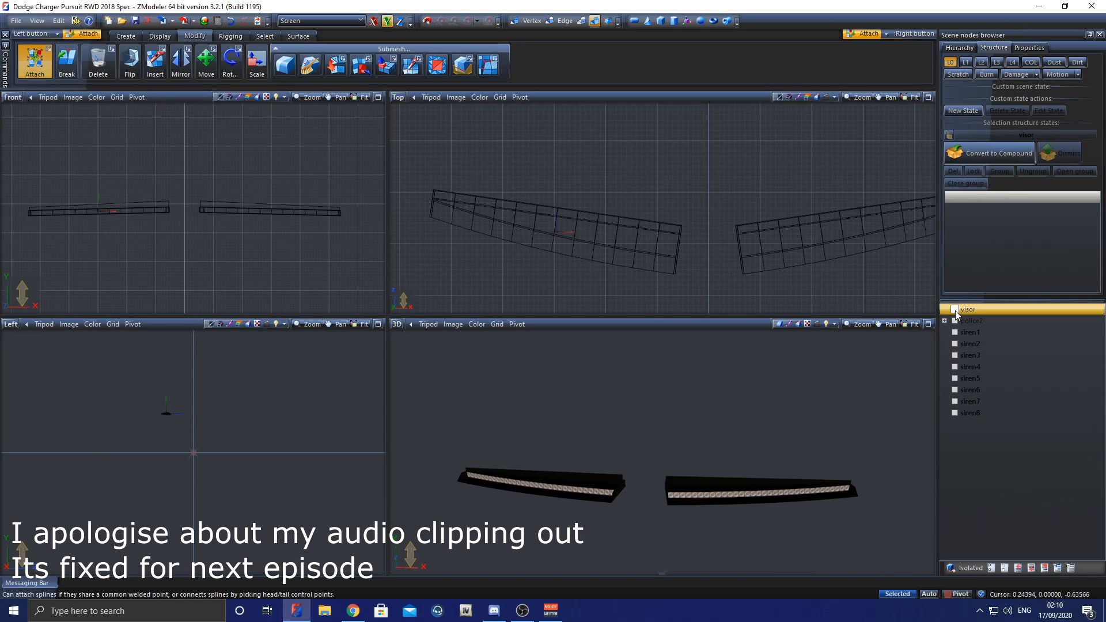
left_click(992, 308)
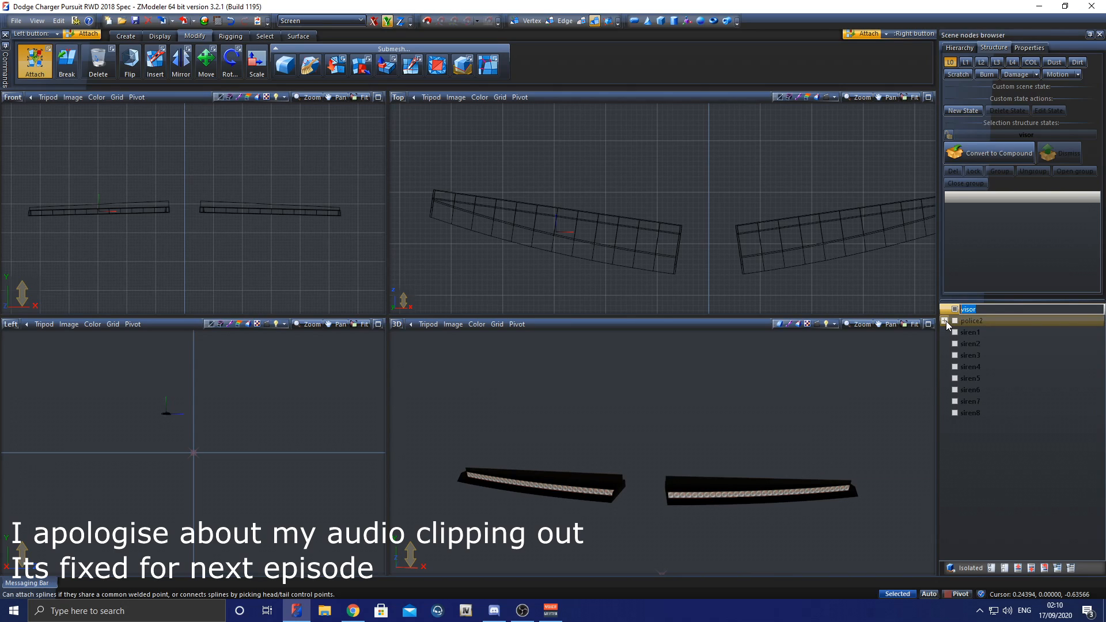
type("extra_1")
key("Return")
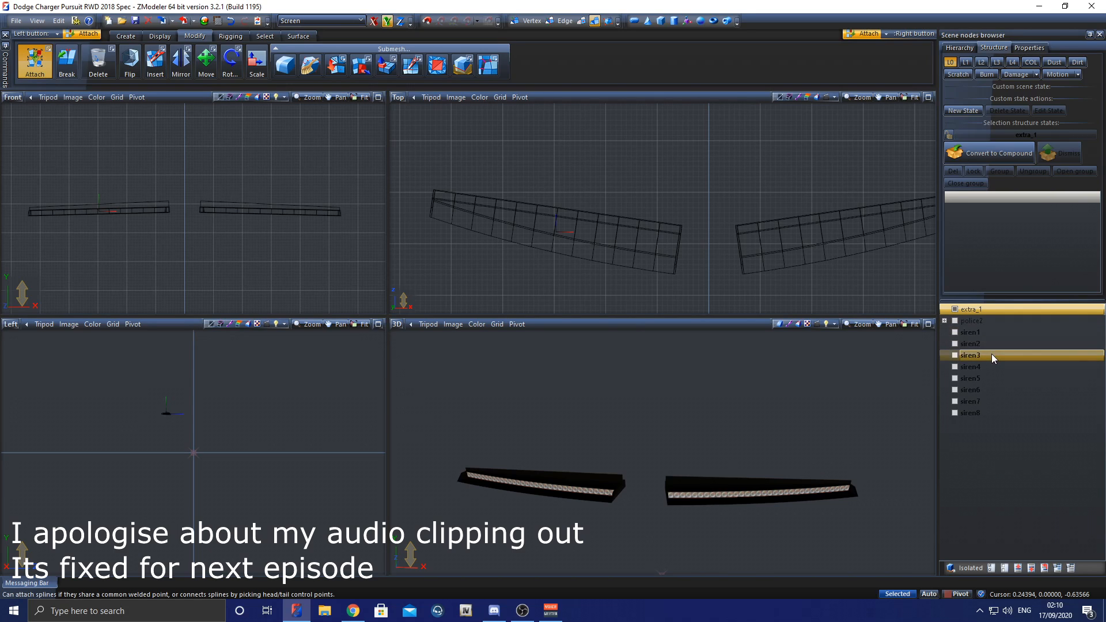
Step: Center the local axes of the extra_1 mesh to the object
left_click(167, 38)
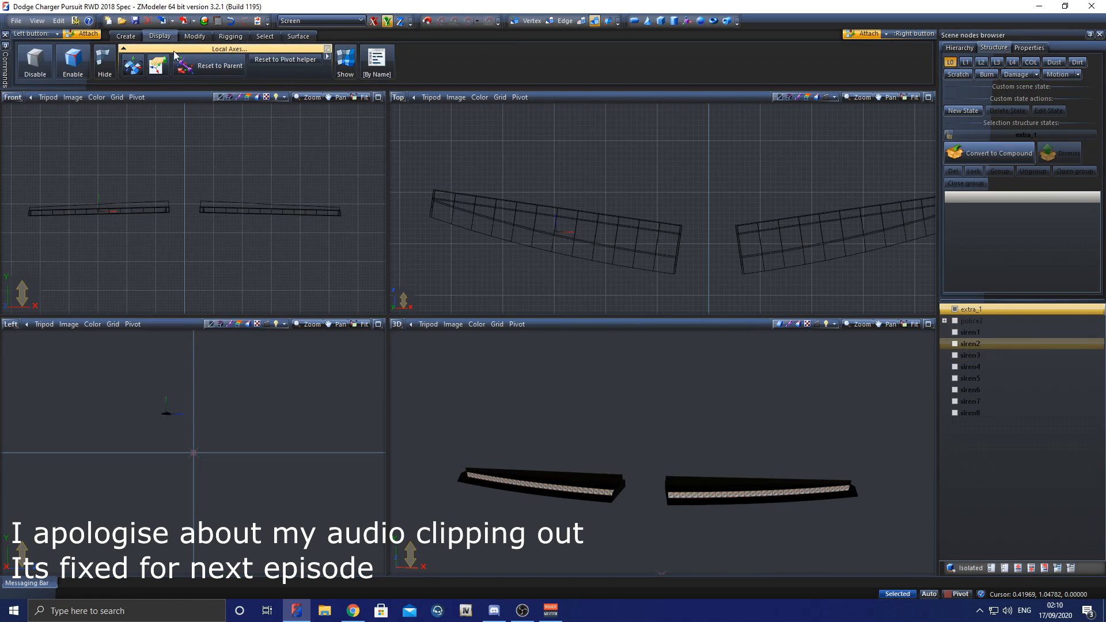
left_click(133, 65)
left_click(528, 228)
left_click(529, 229)
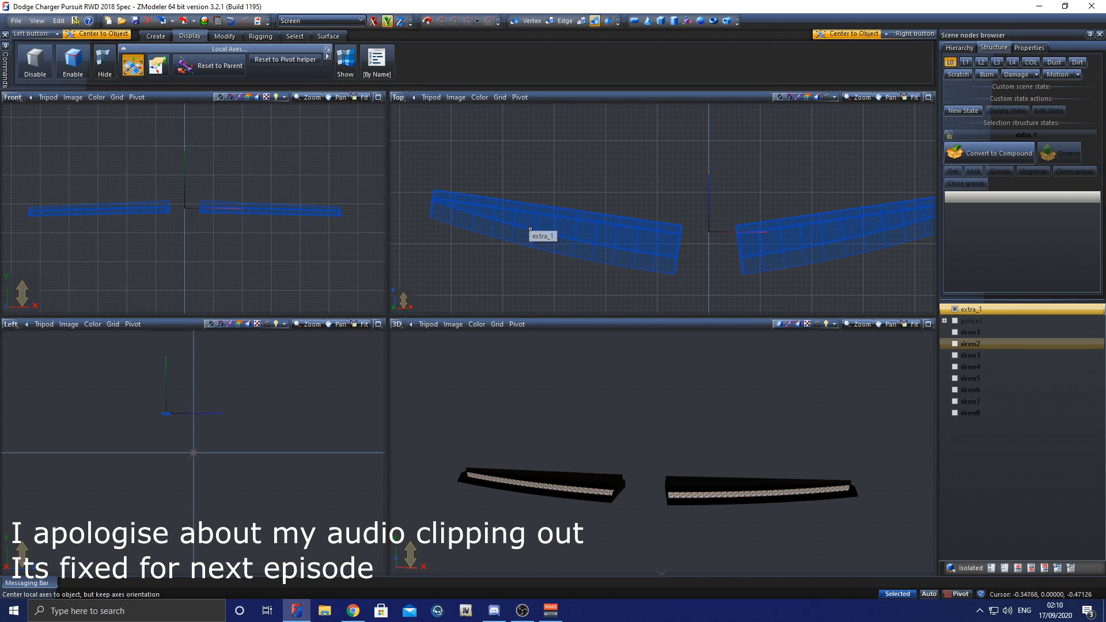
Step: Copy the extra_1 mesh and convert the copy to a dummy
left_click(156, 36)
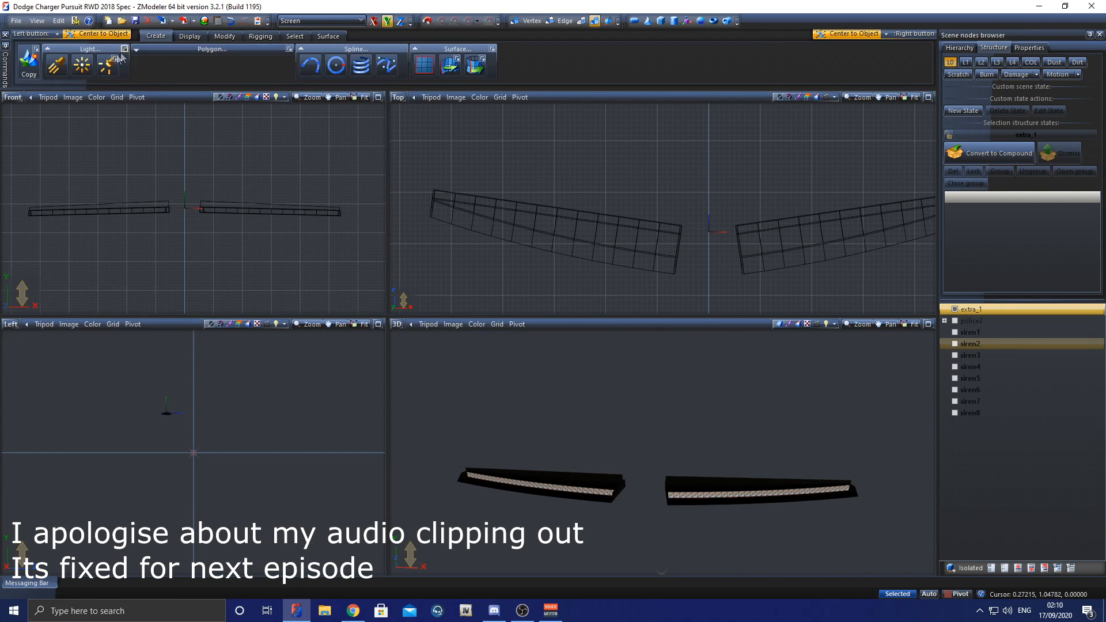
left_click(28, 60)
left_click(230, 205)
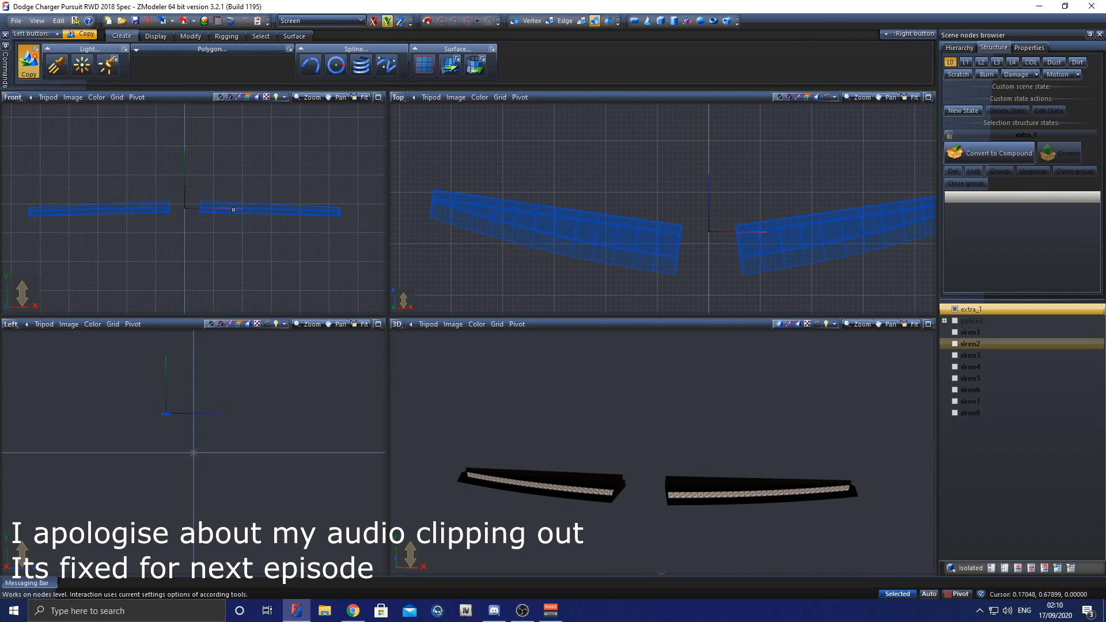
left_click(971, 424)
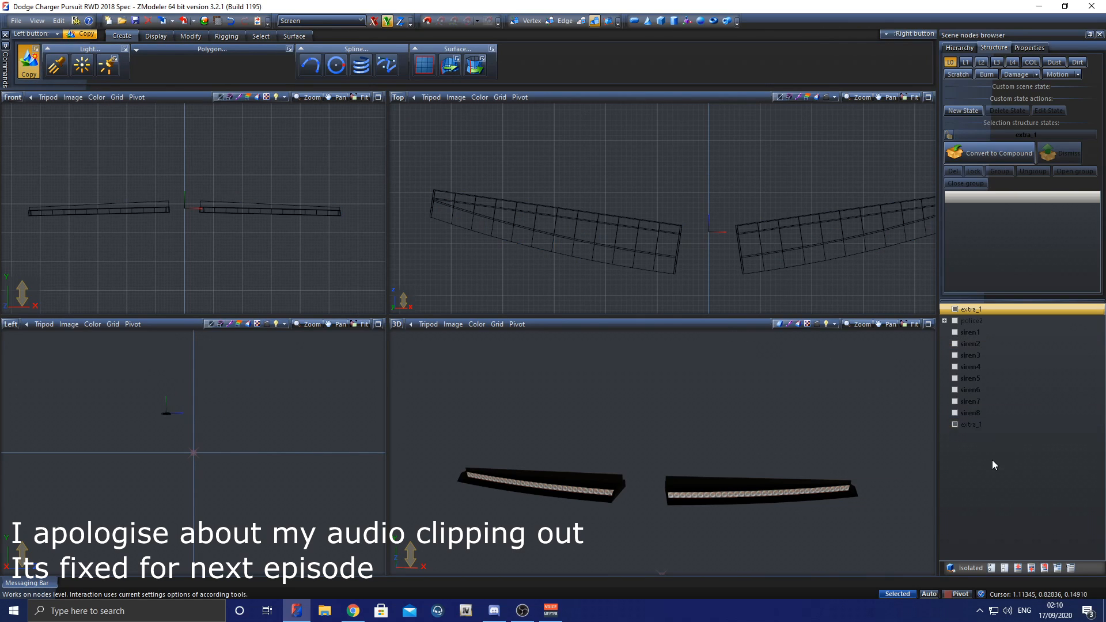
right_click(986, 428)
mouse_move(996, 433)
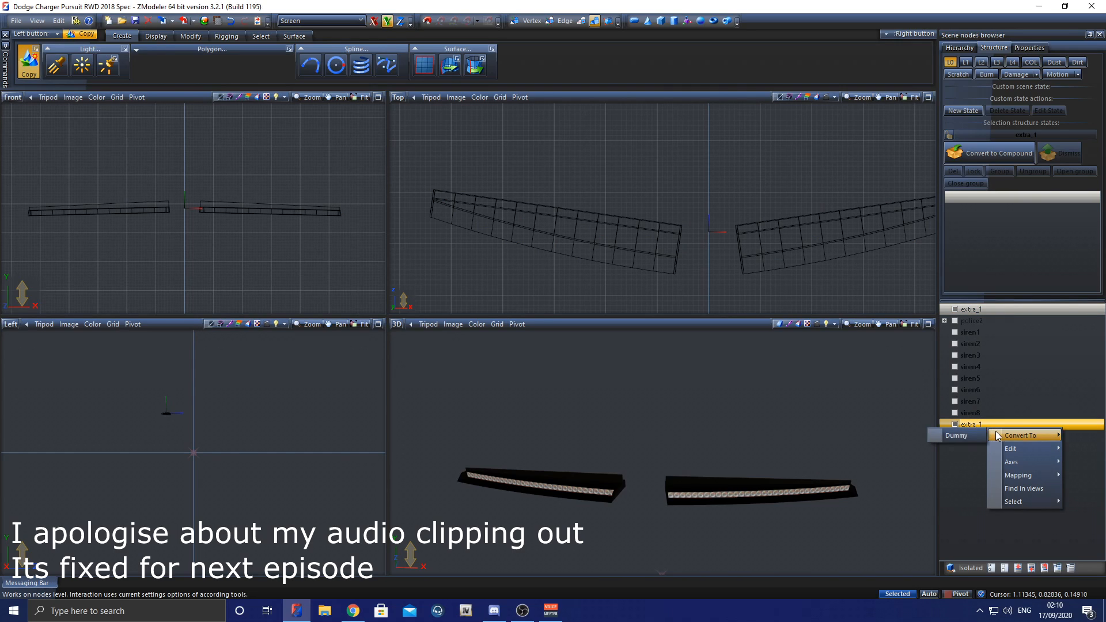
left_click(956, 436)
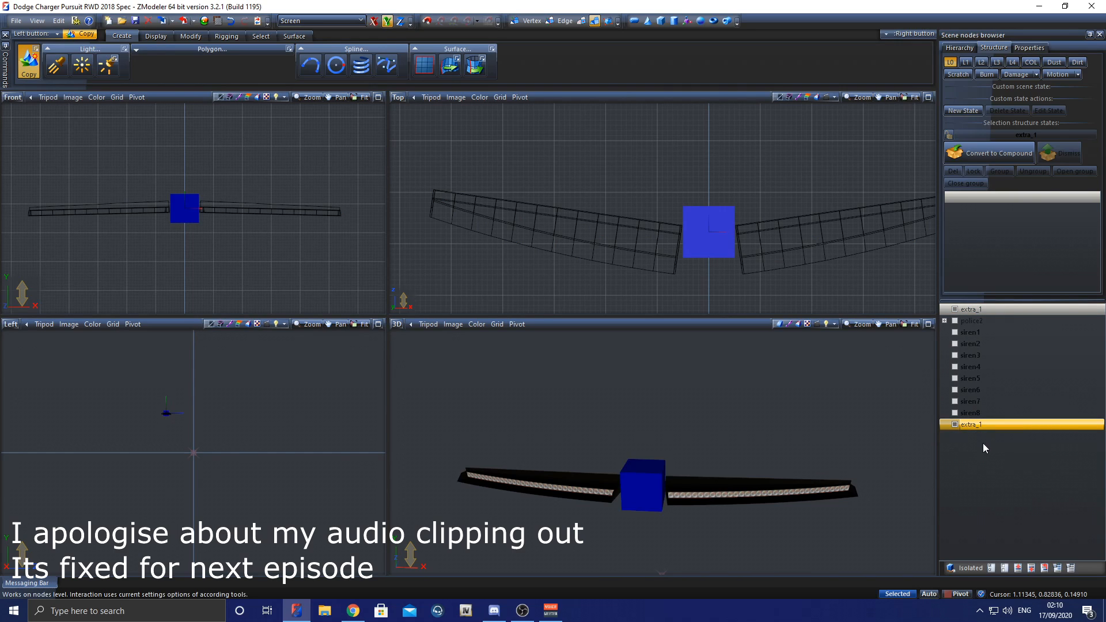
Step: Parent the extra_1 mesh to the extra_1 dummy in the node hierarchy
left_click_drag(1037, 310, 1010, 426)
left_click(945, 413)
left_click(984, 415)
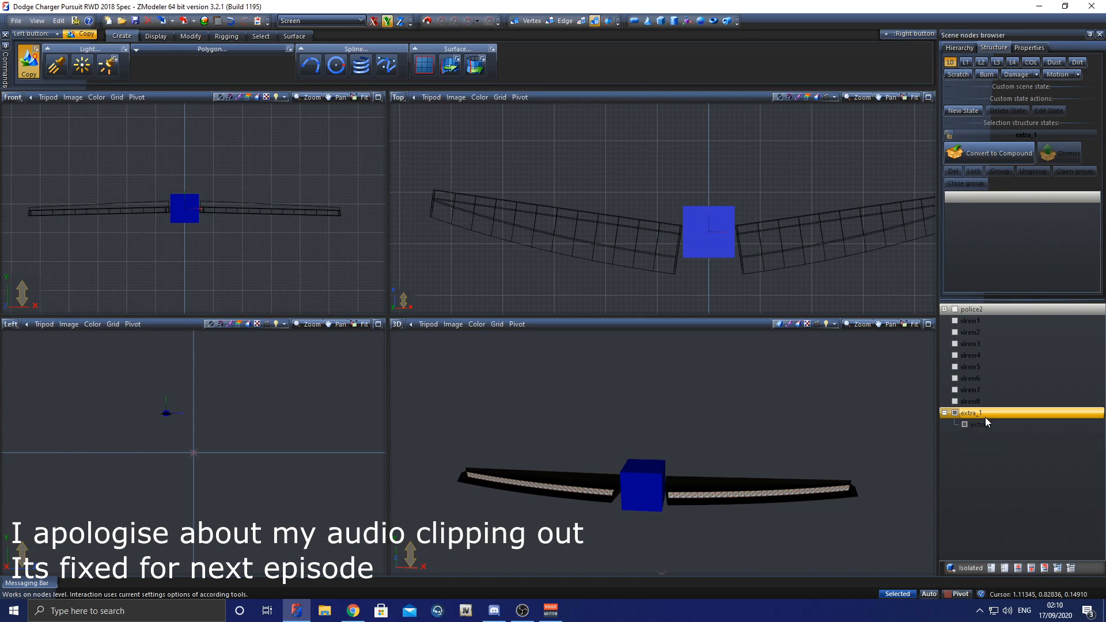
Step: Convert the extra_1 dummy to a compound and assign its child mesh to the L0 state
left_click(983, 425)
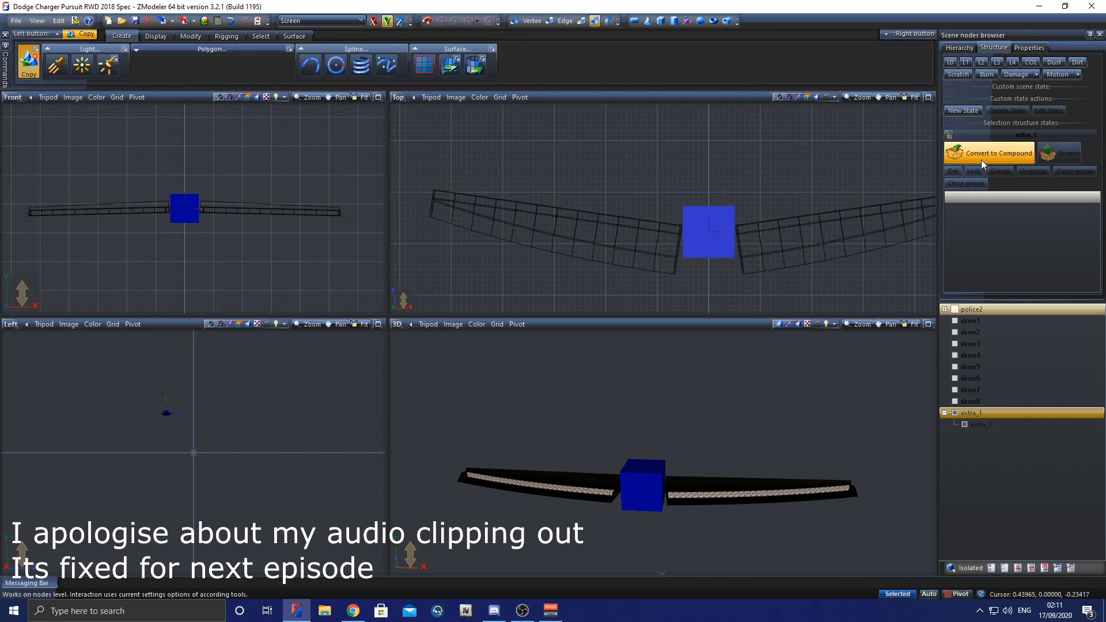
left_click(949, 136)
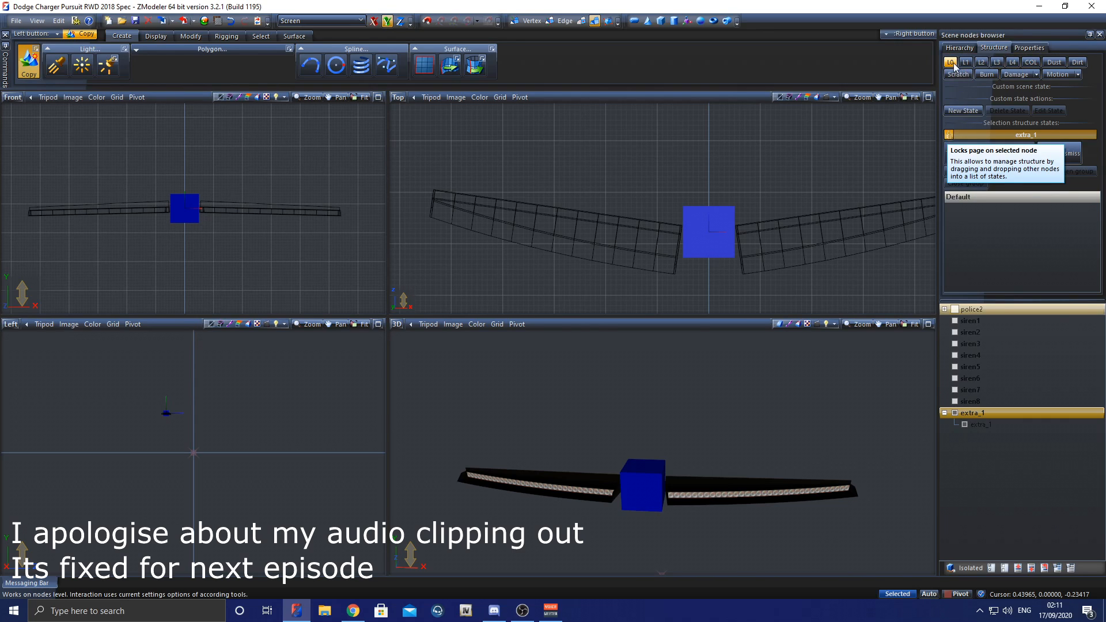
left_click_drag(978, 425, 1008, 240)
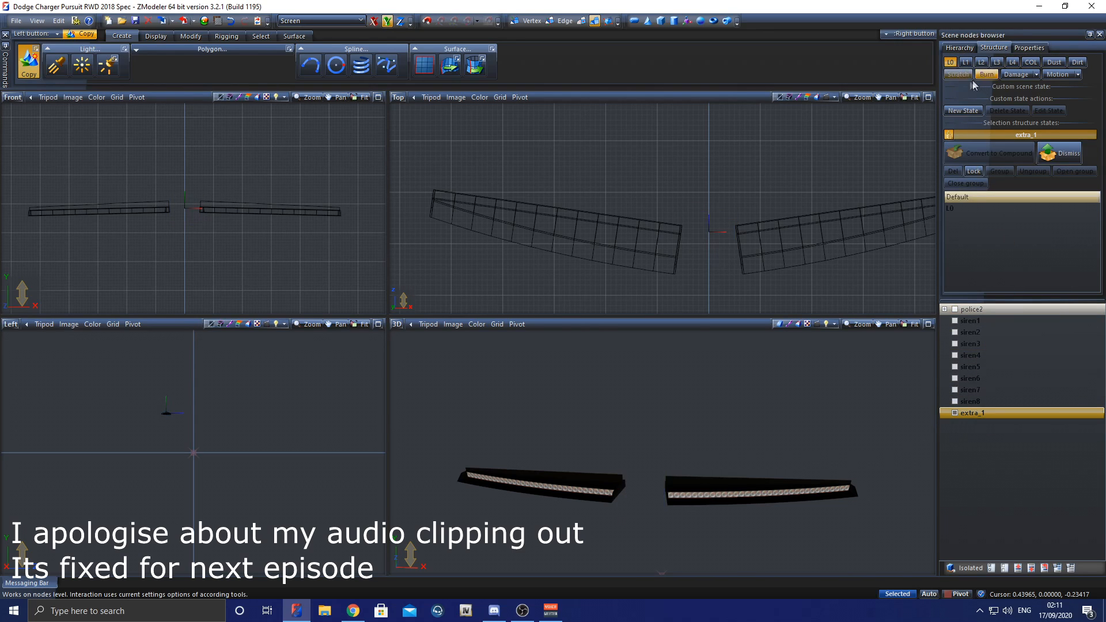
Step: Parent all the siren1 to siren8 compounds to the extra_1 dummy
left_click(983, 401)
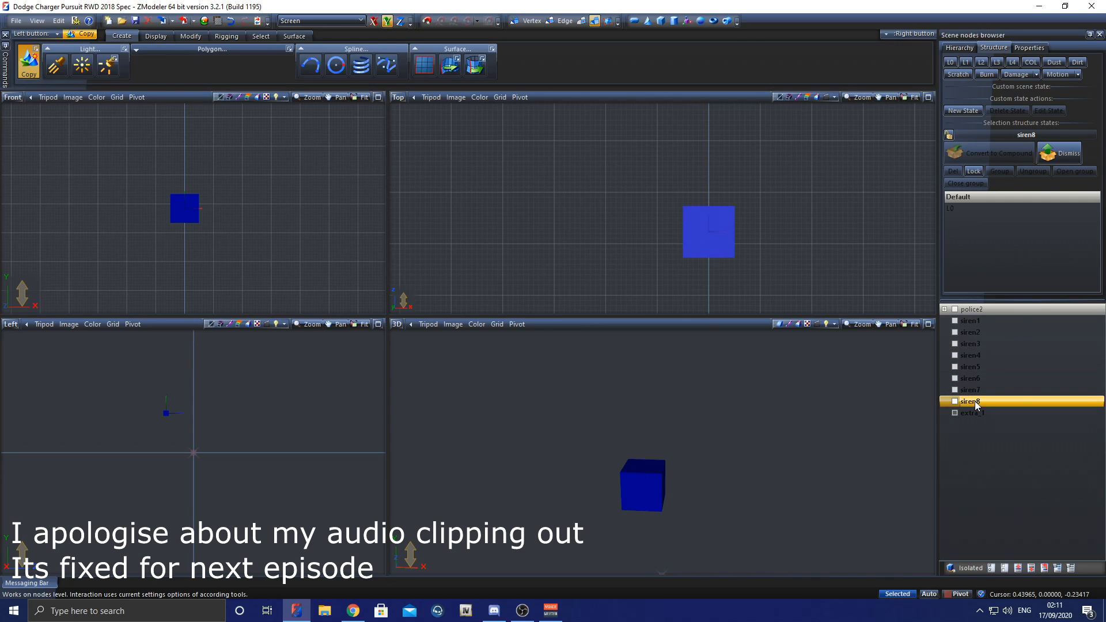
left_click(1011, 319, "shift")
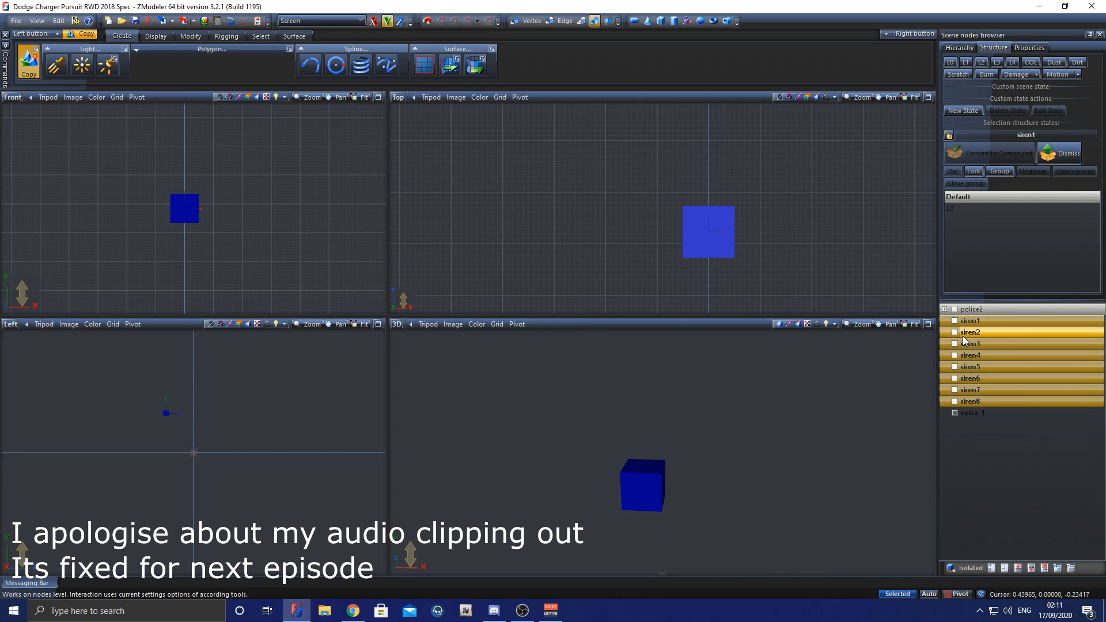
left_click_drag(992, 343, 1012, 413)
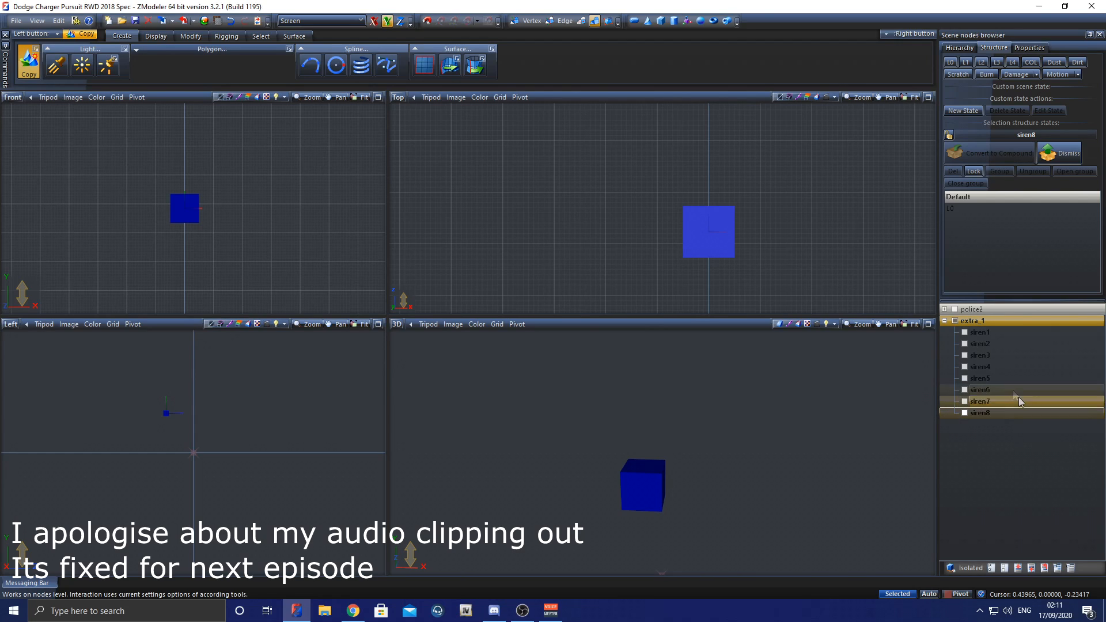
Step: Display the L0 state and create a box around the visor lights in the front view, about 1.09 by 0.058 with a 1.0 Z-side
left_click(948, 64)
left_click(746, 232)
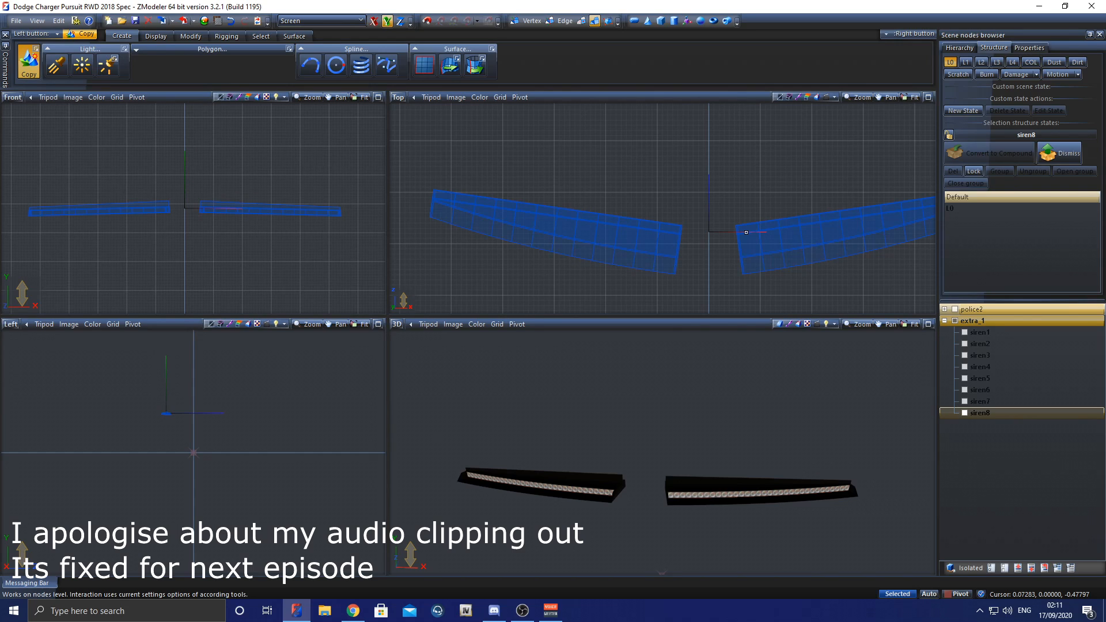
left_click(691, 184)
left_click(661, 21)
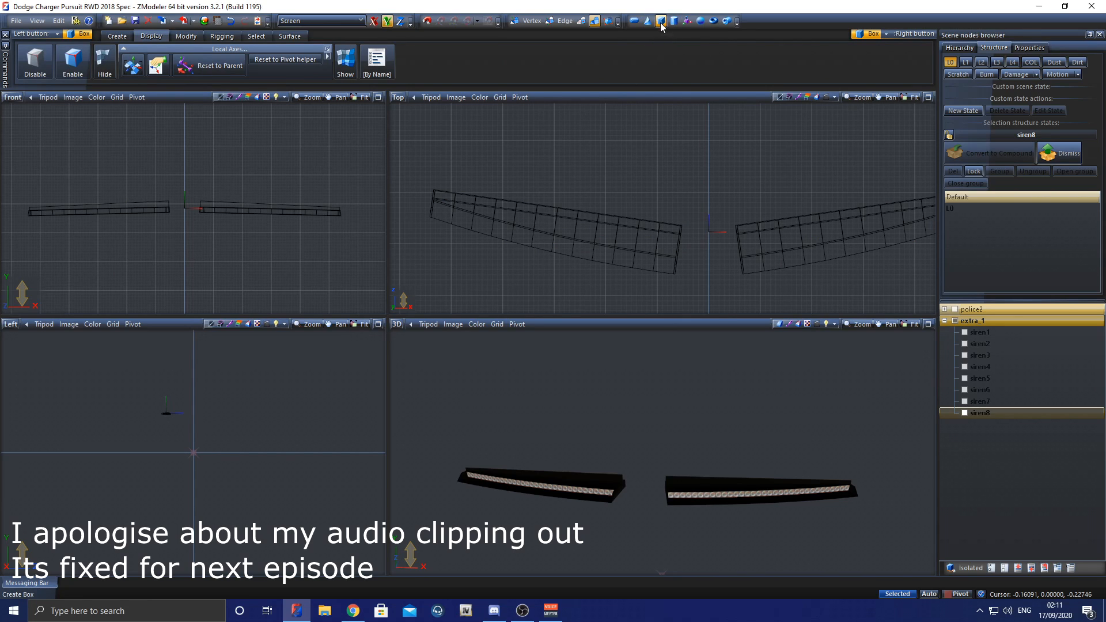
middle_click_drag(172, 193, 188, 186)
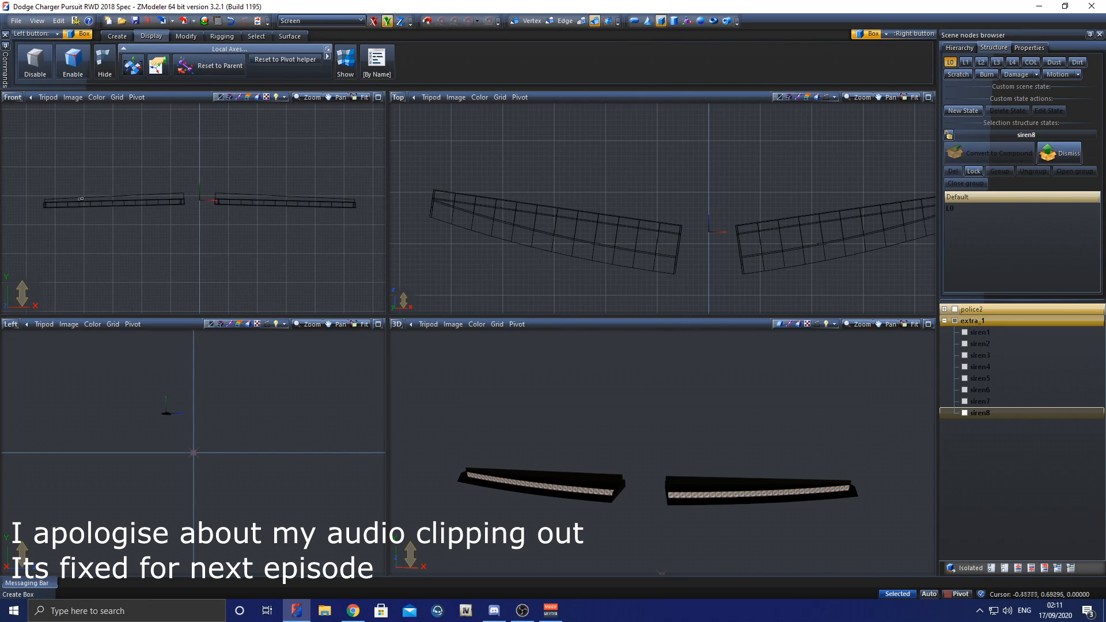
left_click_drag(41, 193, 357, 209)
left_click(357, 211)
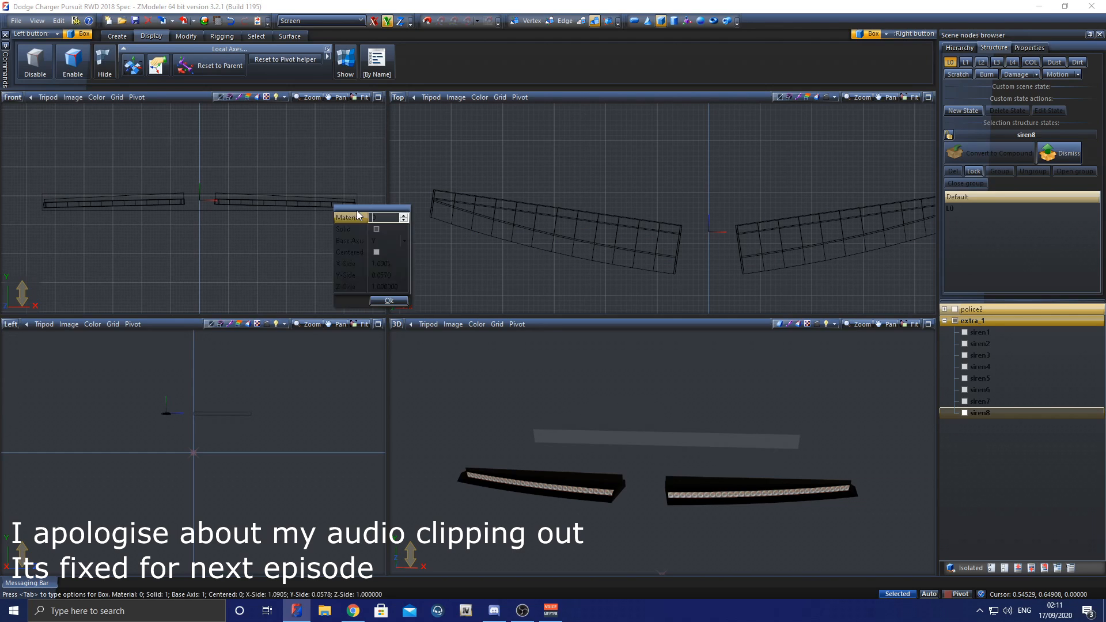
left_click(388, 300)
Step: Move the new box in the top view so it encloses both visor light bars
scroll(606, 195, "down", 7)
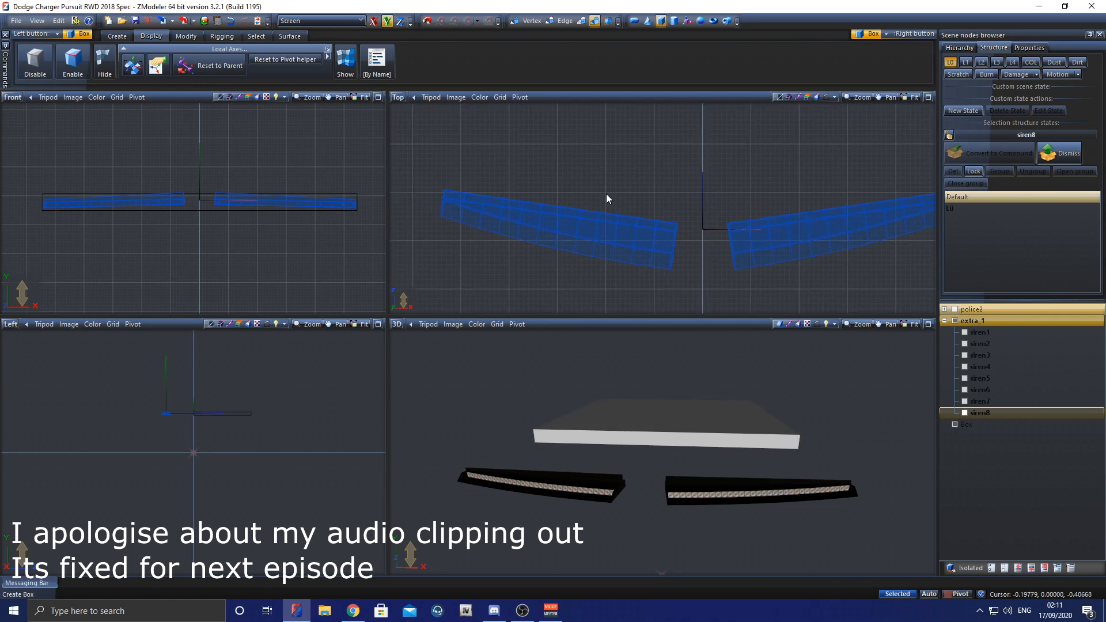
middle_click_drag(610, 162, 602, 238)
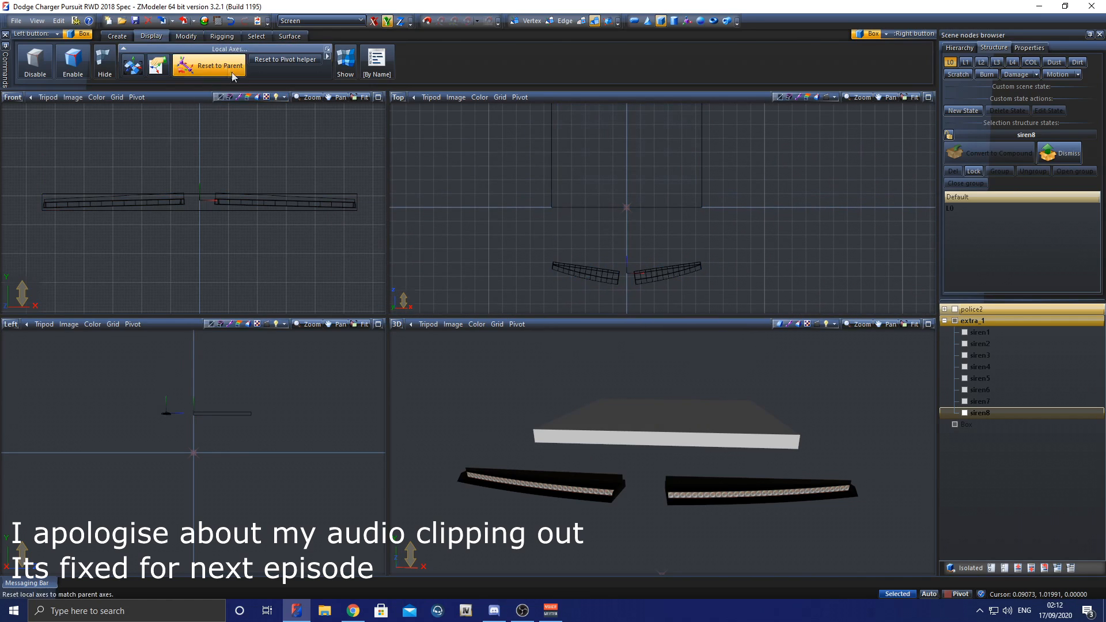
left_click(186, 36)
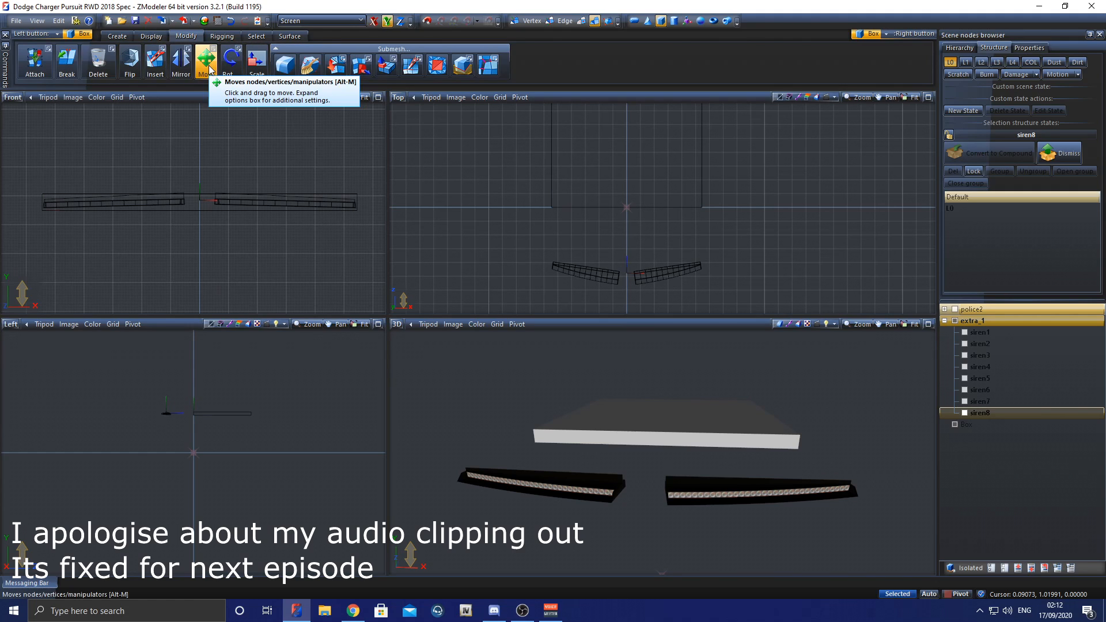
left_click(206, 64)
left_click_drag(615, 147, 621, 220)
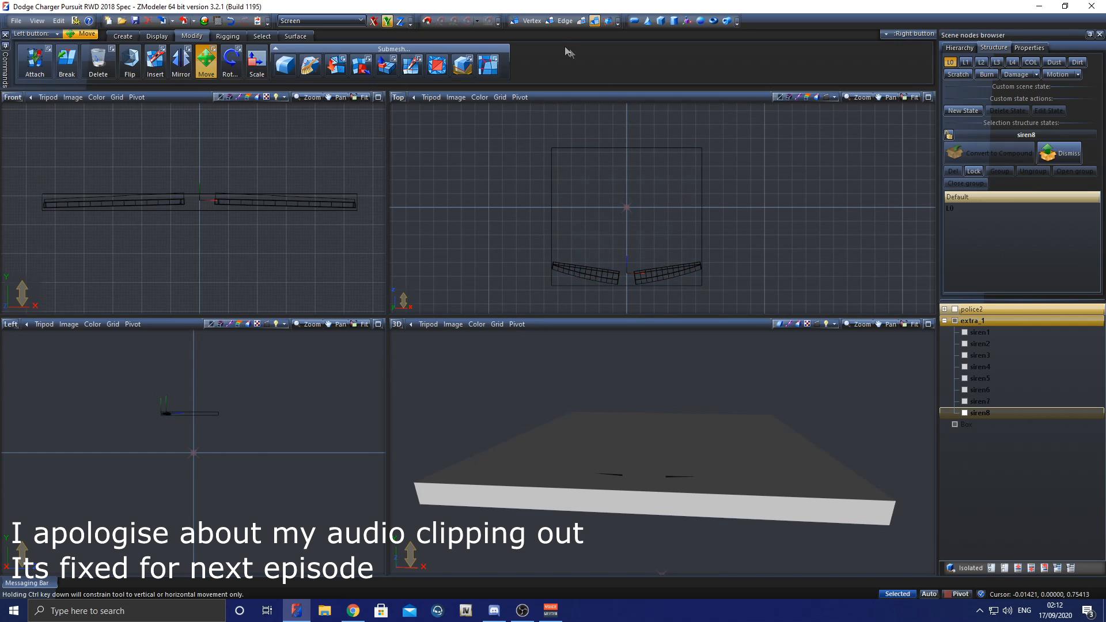
Step: Move the box's far-edge vertices in the top view so its depth closely fits the two visor light bars
left_click(531, 24)
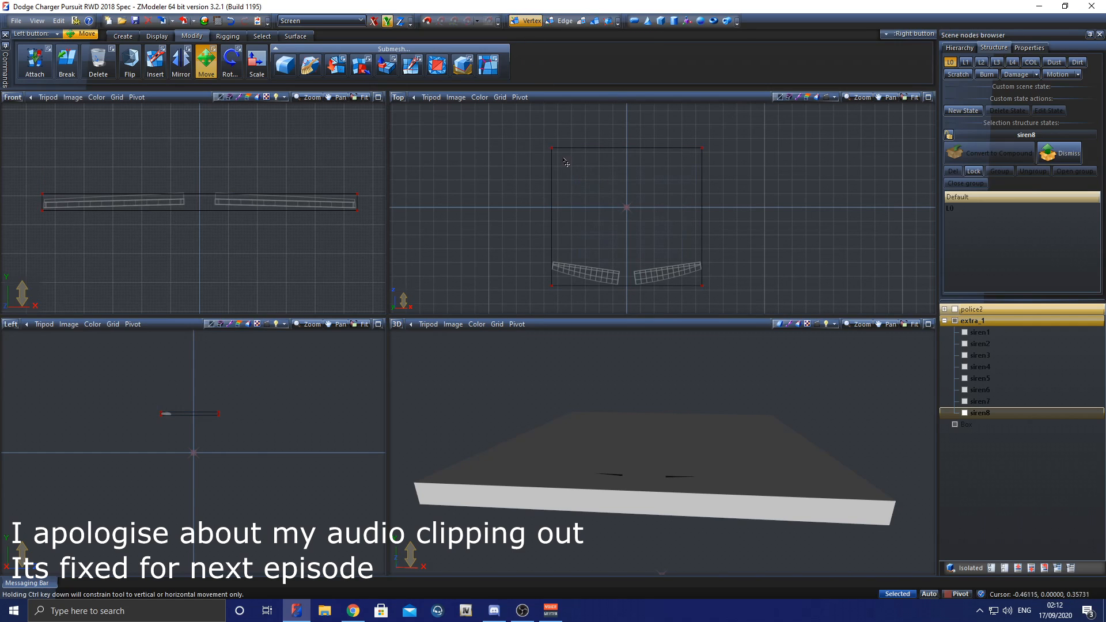
left_click(261, 36)
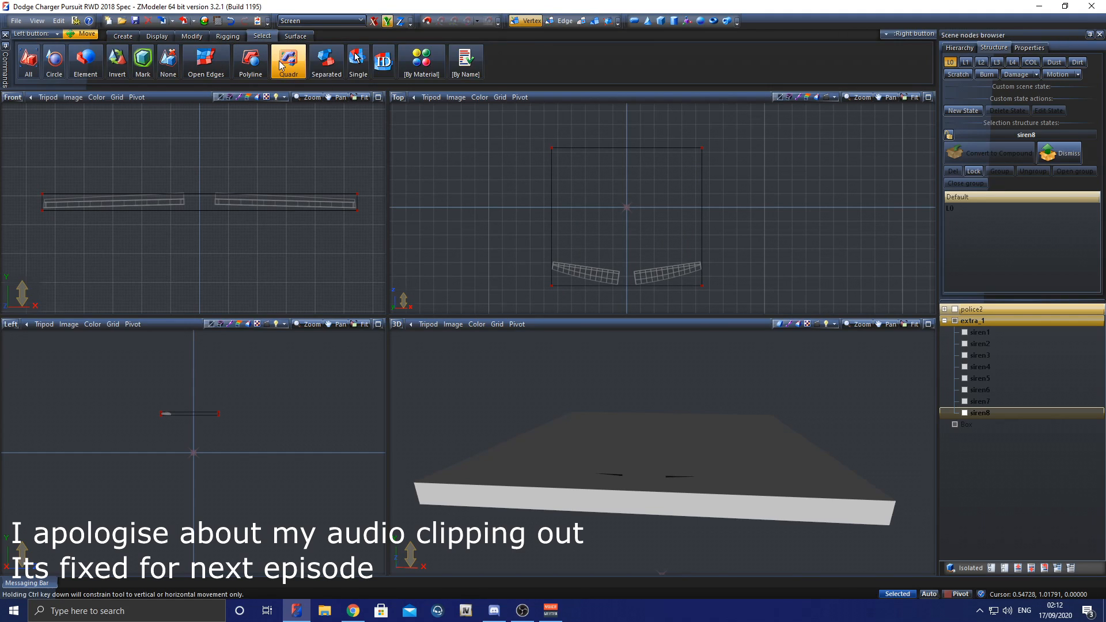
left_click(280, 64)
left_click_drag(491, 125, 715, 171)
left_click_drag(637, 154, 646, 268)
key("space")
middle_click_drag(658, 437, 683, 429)
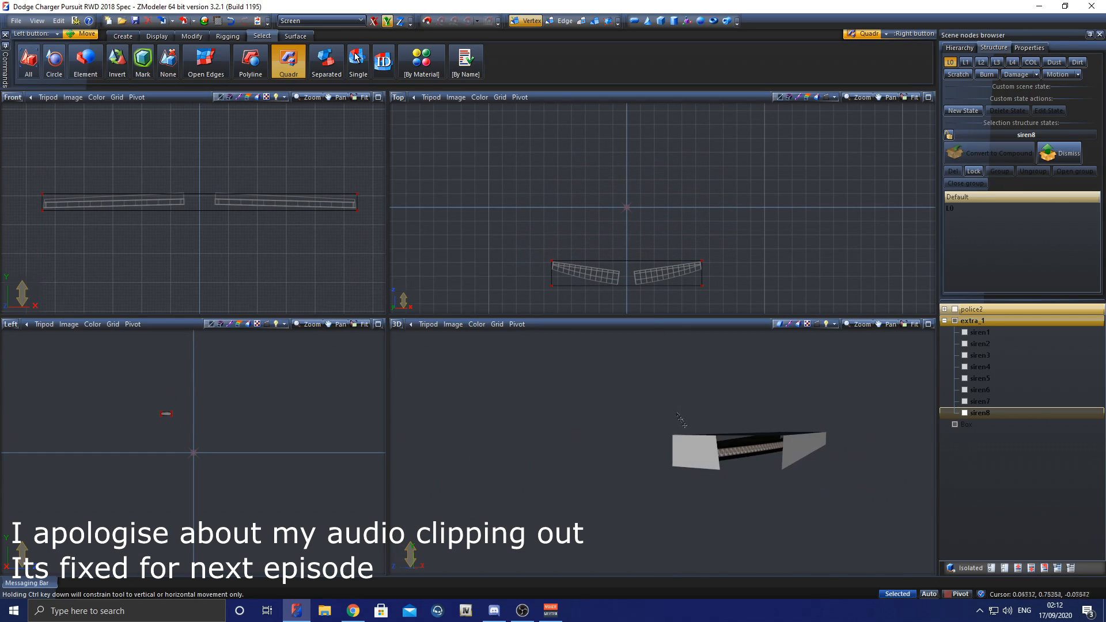
left_click(595, 22)
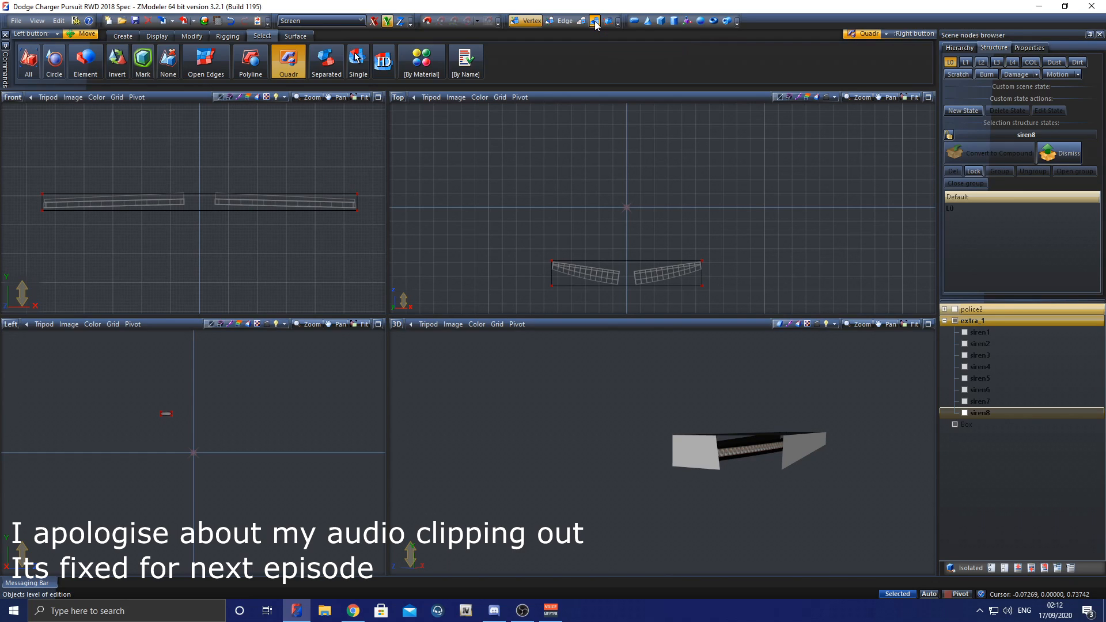
Step: Rename the fitted box as extra_1 [COL]
left_click(980, 424)
left_click(983, 427)
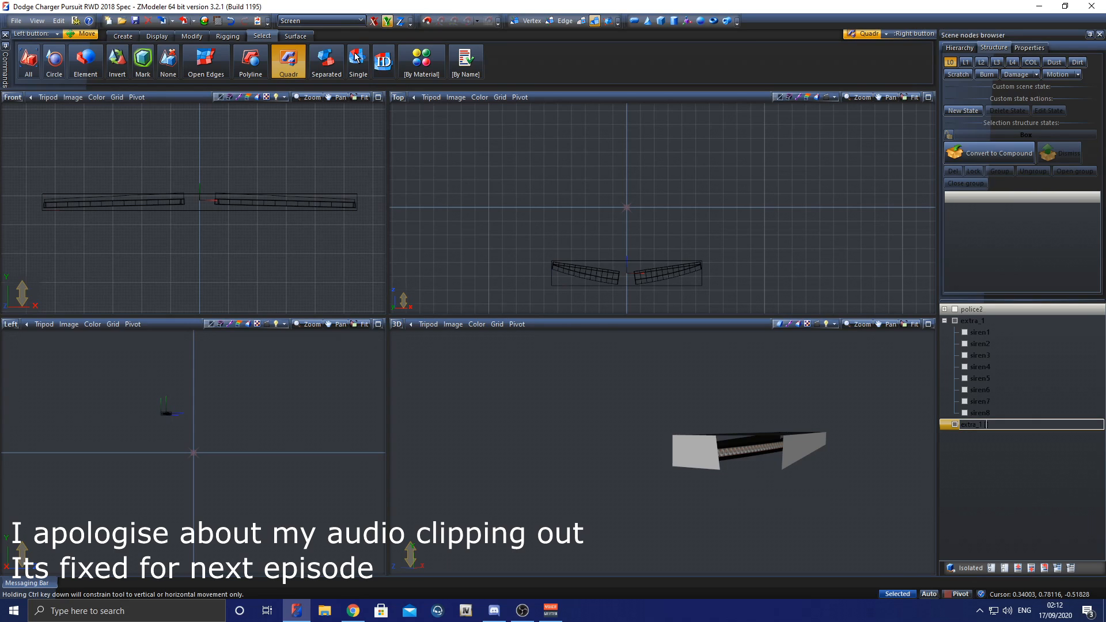
type("extra_1 [COL]")
key("Return")
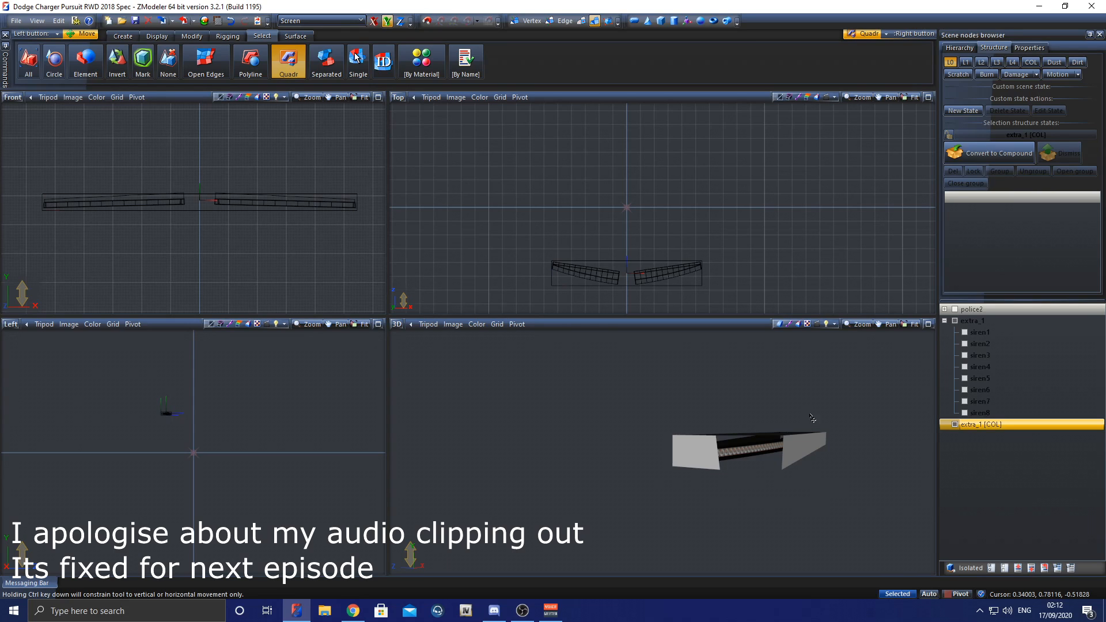
Step: Convert extra_1 [COL] to a compound in the COL state and parent it to the extra_1 compound
left_click(951, 62)
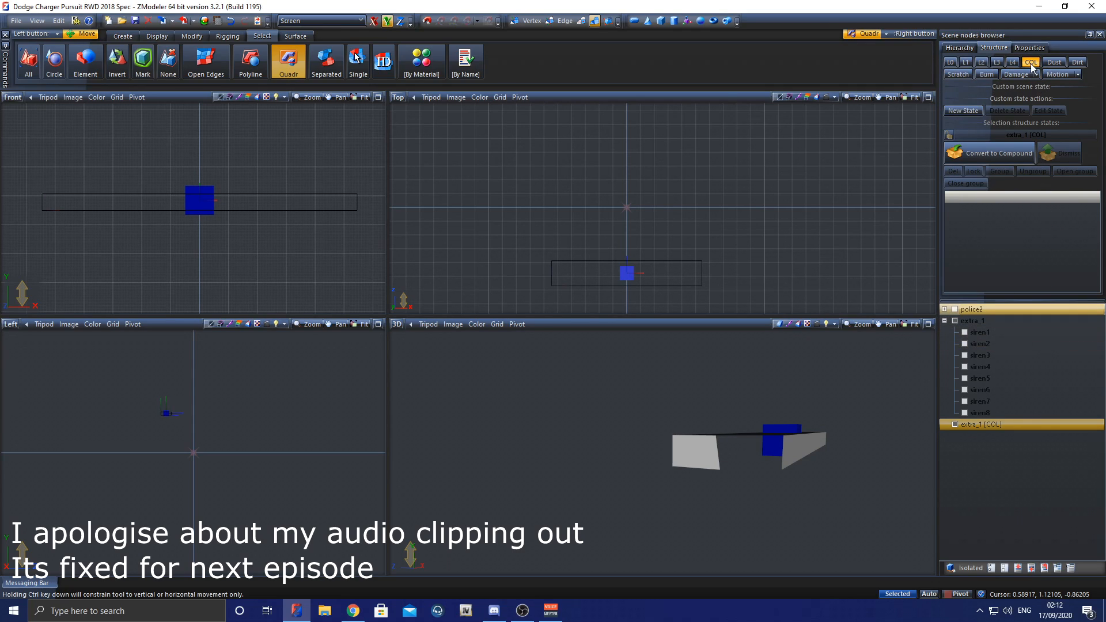
left_click(1015, 157)
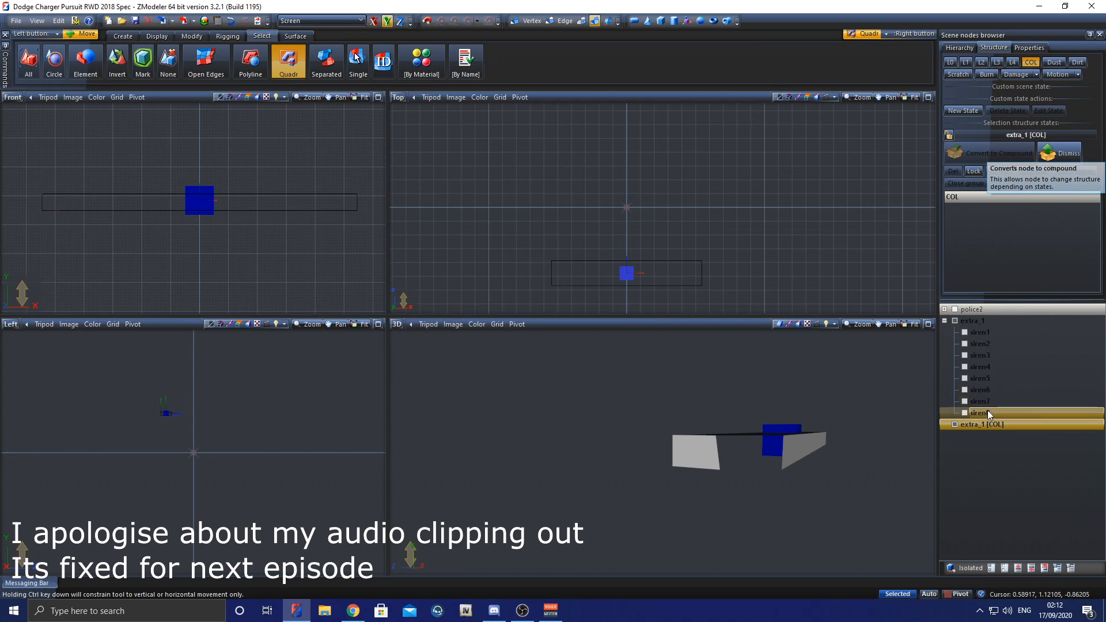
left_click_drag(986, 327, 986, 327)
Step: Display the L0 state and parent the extra_1 compound to the chassis inside police2
left_click(963, 64)
left_click(950, 62)
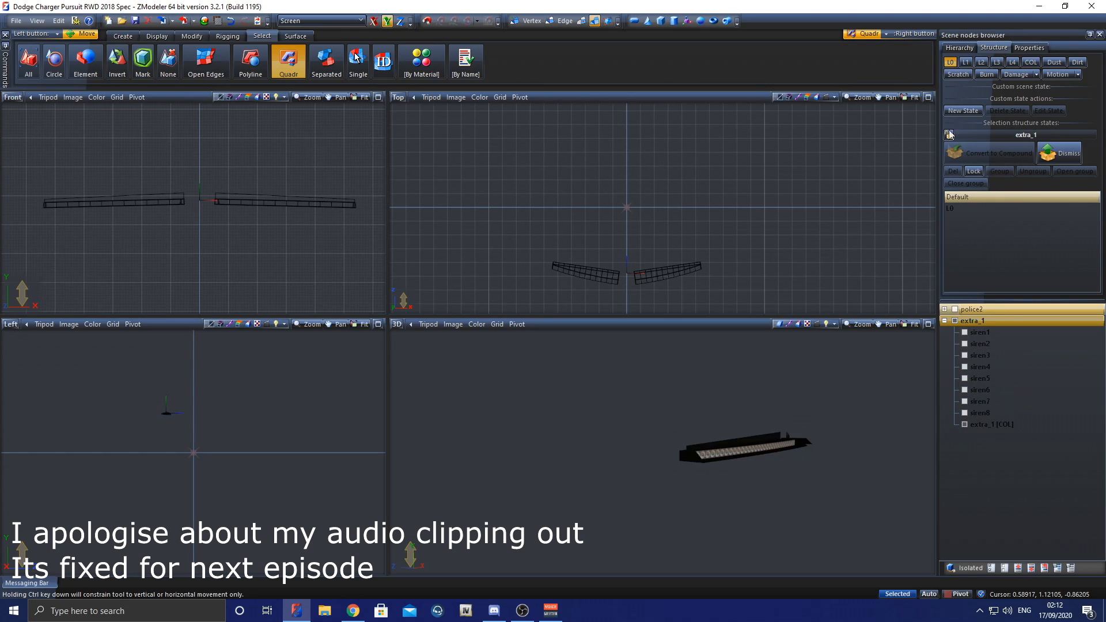
left_click(945, 320)
left_click_drag(972, 309, 1011, 331)
middle_click_drag(881, 389, 823, 396)
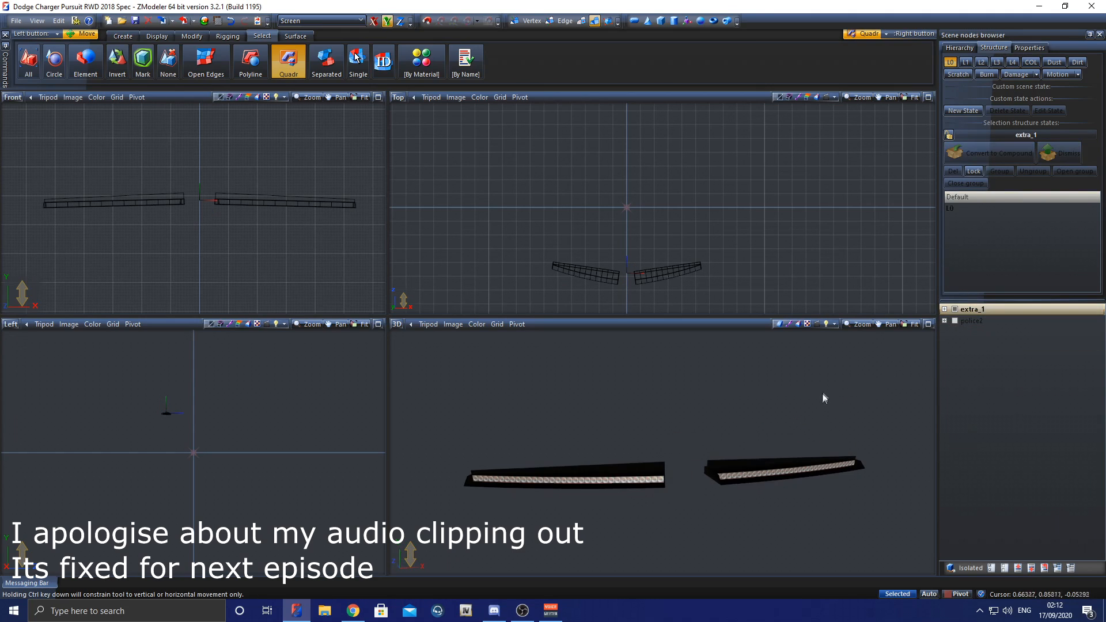
left_click(945, 321)
left_click(954, 332)
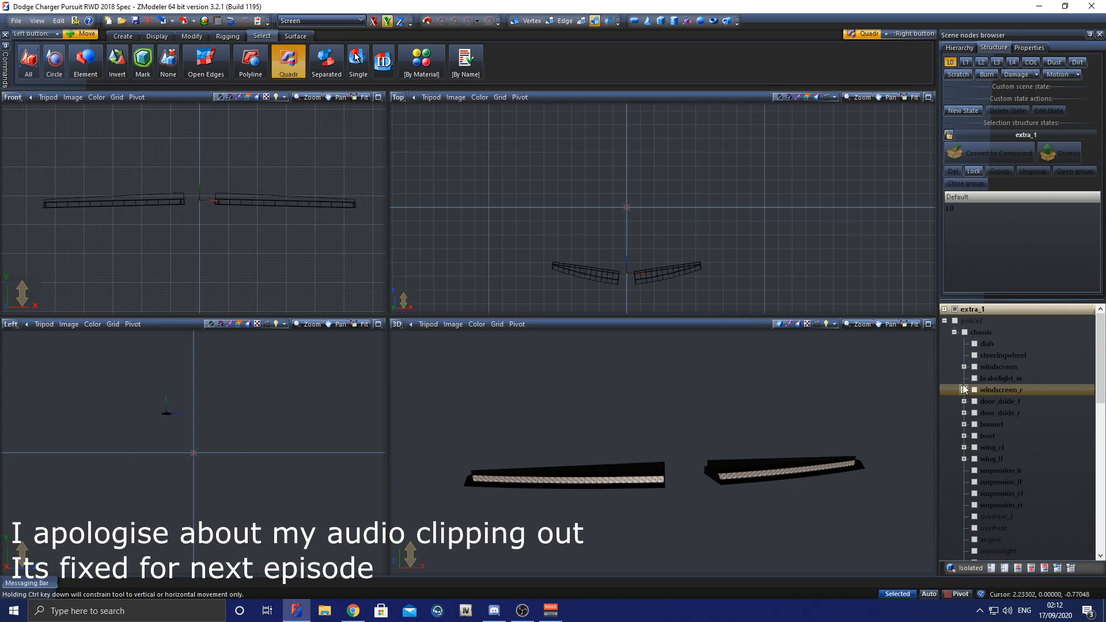
left_click(977, 310)
left_click_drag(977, 308, 999, 341)
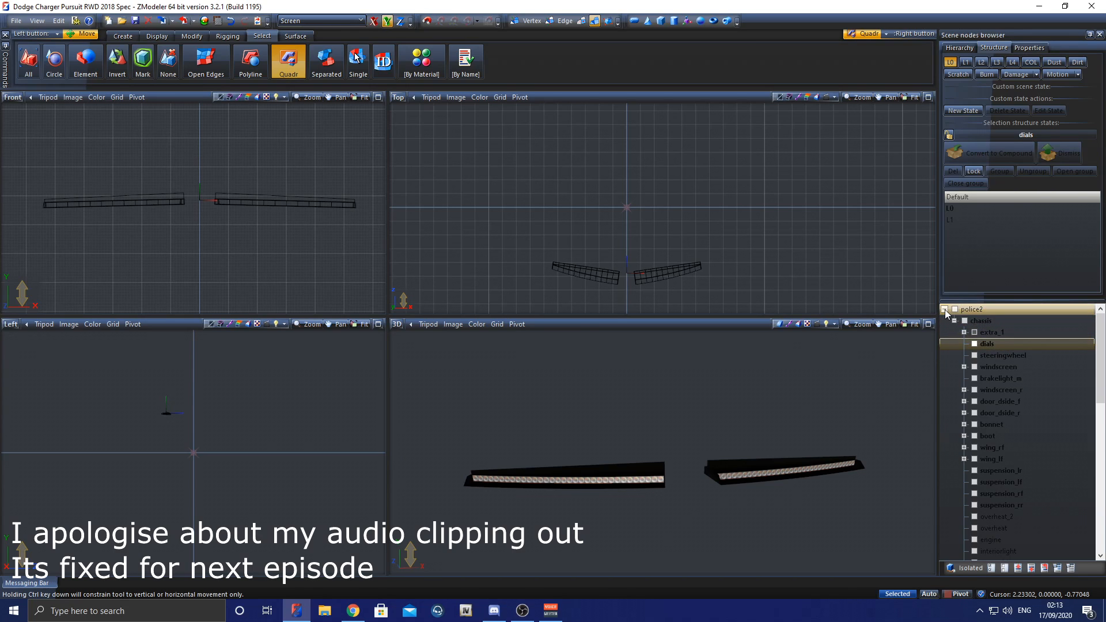
Step: Rename the police2 root node as 18charger
left_click(944, 309)
left_click(988, 308)
left_click(1012, 324)
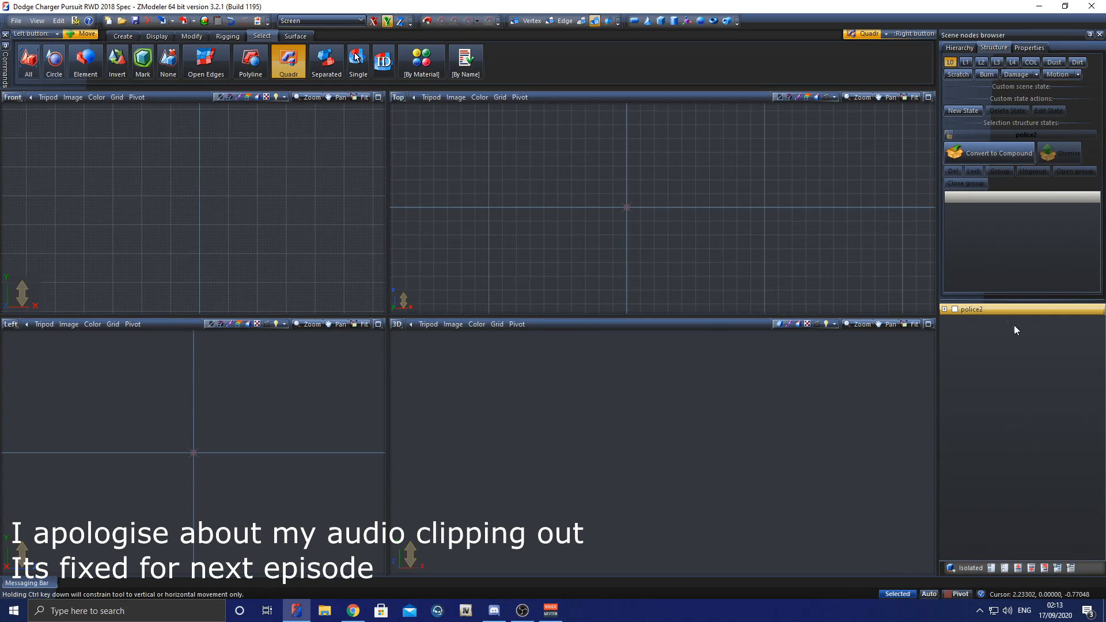
left_click(944, 309)
left_click(989, 310)
key("BackSpace")
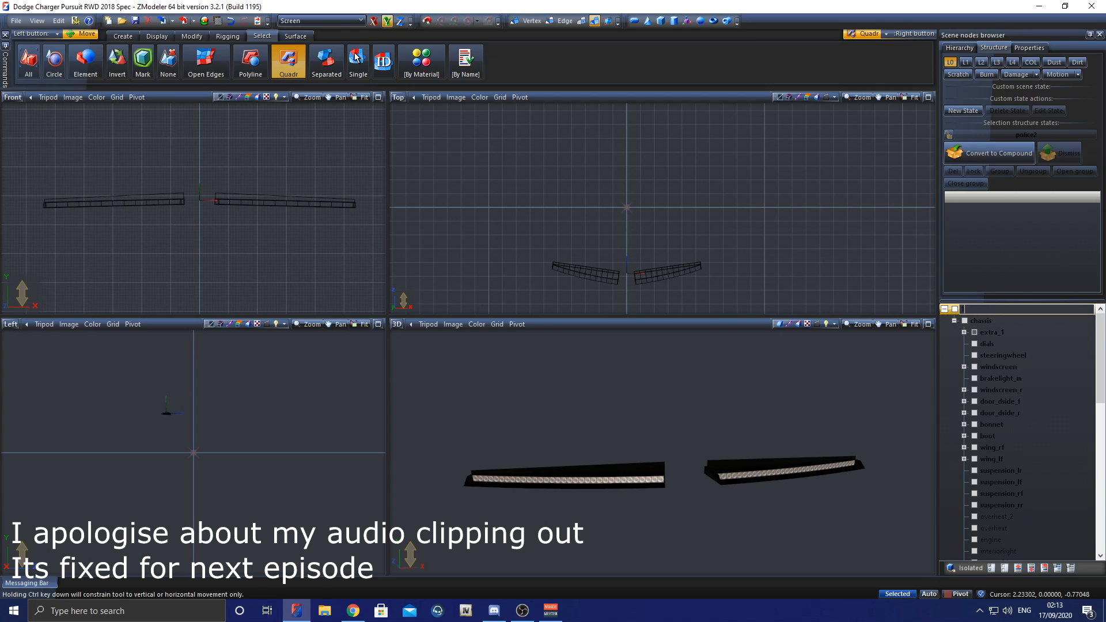
type("18chargeer")
key("Return")
key("Return")
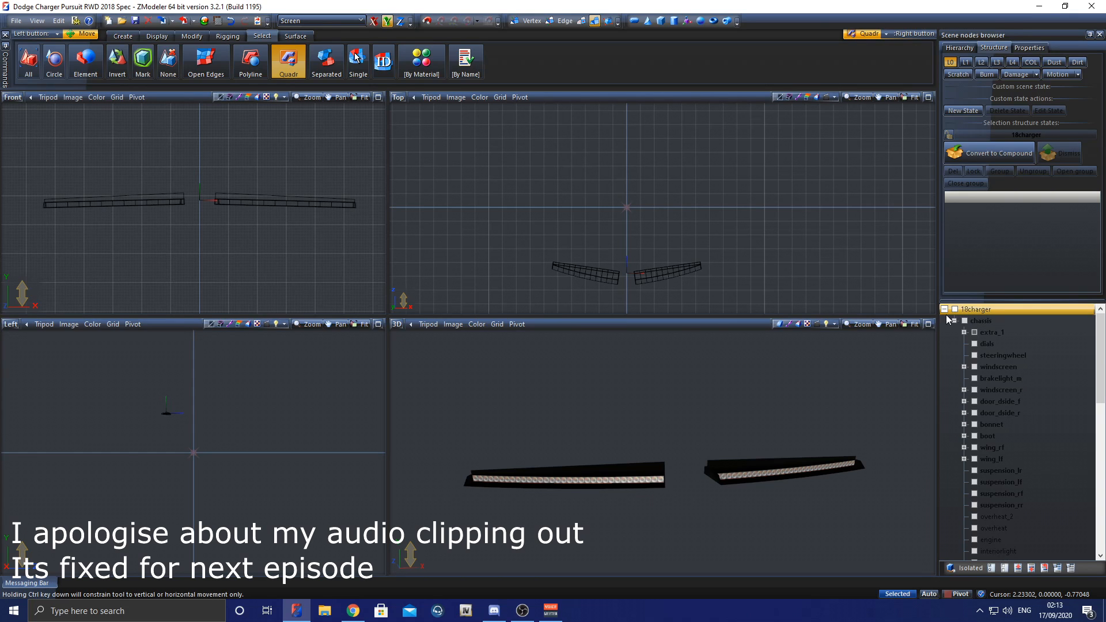
Step: Expand extra_1 to show its siren nodes and open a blank Notepad document beside the node tree
left_click(964, 332)
left_click(1000, 344)
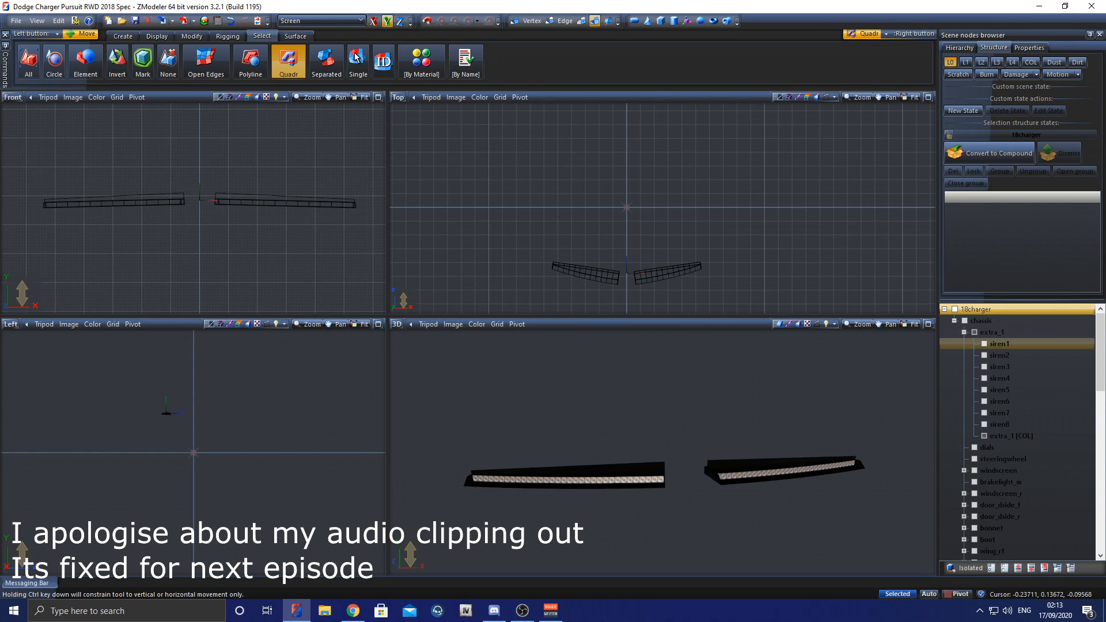
key("super")
type("not")
key("Return")
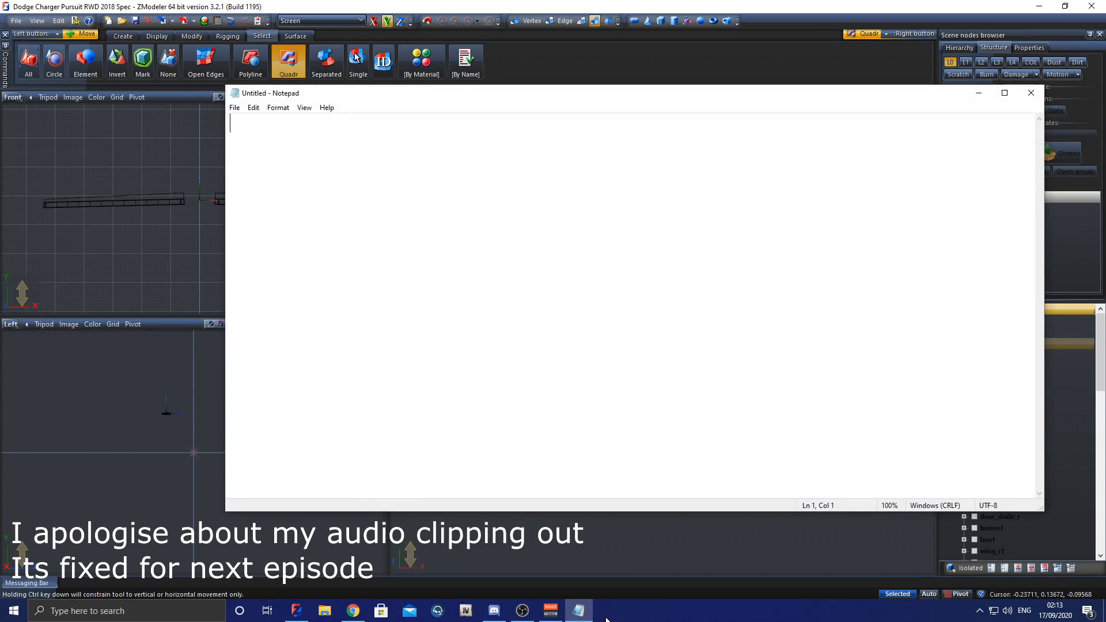
left_click_drag(393, 103, 301, 110)
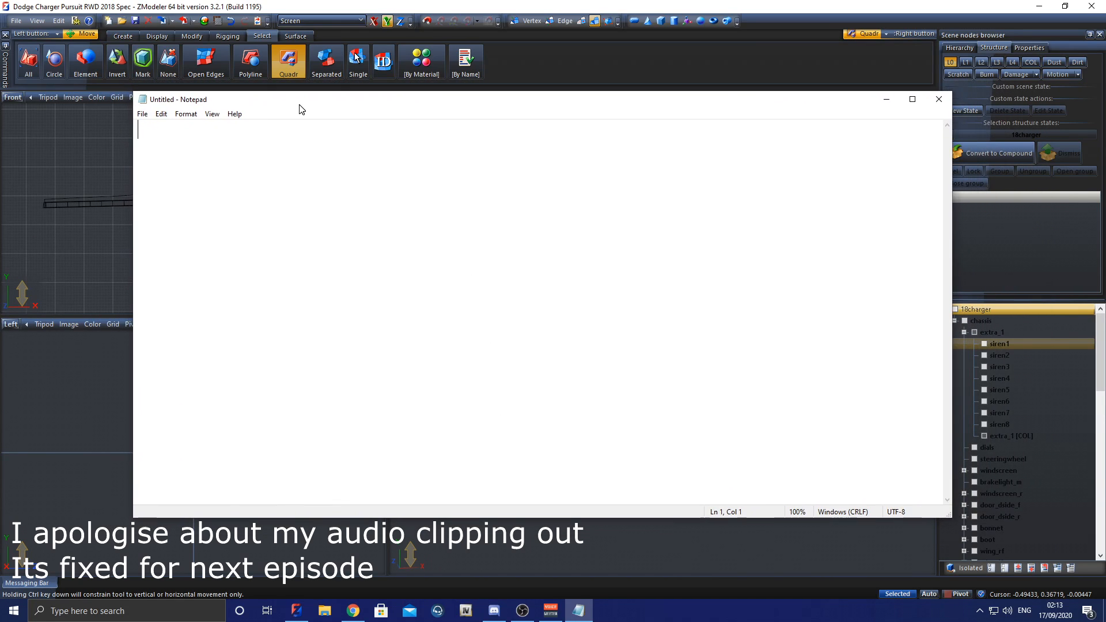
Step: Write a list of eight lines that each read "siren"
type("siren")
key("Return")
type("siren")
key("Return")
type("siren")
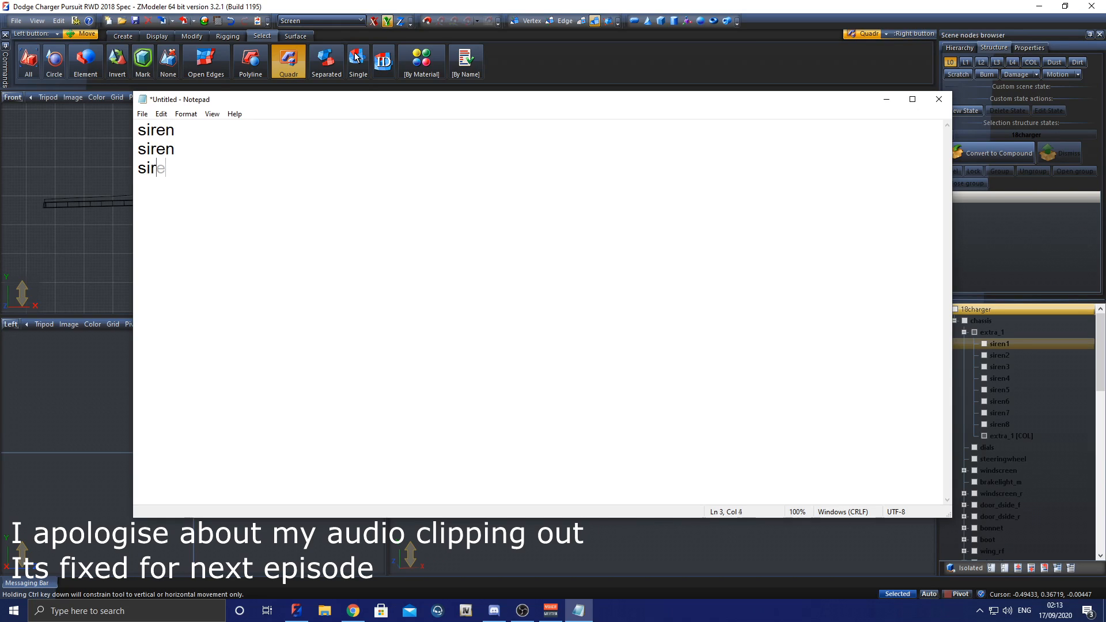
key("Return")
type("siren")
key("Return")
type("siresn")
key("BackSpace")
key("BackSpace")
key("BackSpace")
key("BackSpace")
key("BackSpace")
key("BackSpace")
key("ctrl+a")
key("ctrl+c")
key("ctrl+End")
key("ctrl+v")
Step: Number the eight lines in order as siren1 to siren8
left_click(193, 143)
left_click(195, 132)
type("1")
key("Down")
type("2")
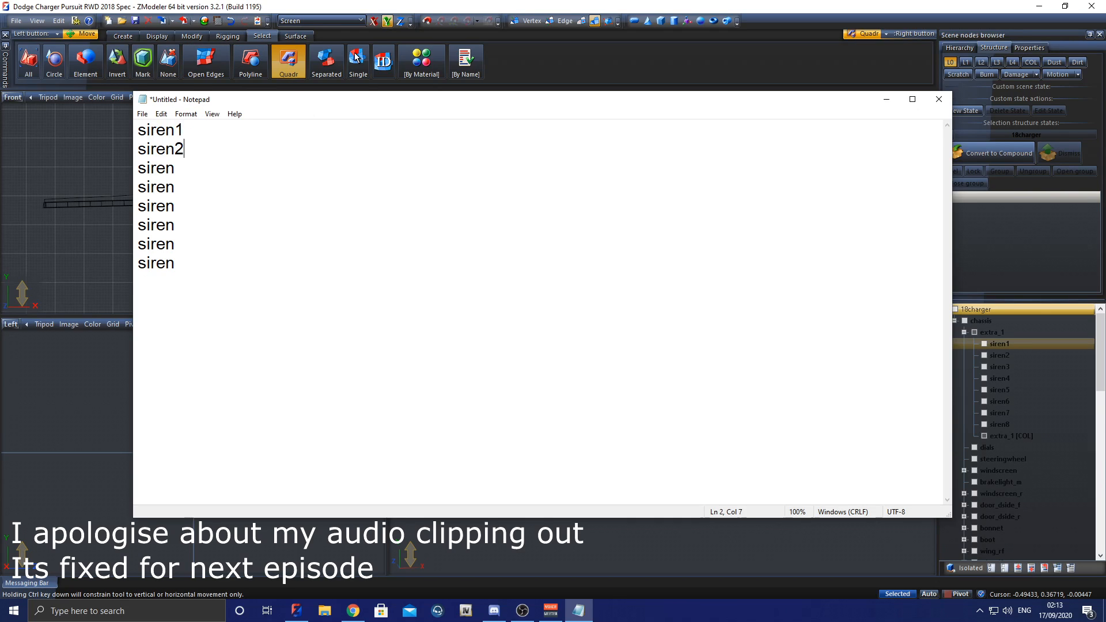
type("3")
key("Down")
type("4")
key("Down")
type("5")
key("Down")
type("6")
type("7")
Step: Append a spaced hyphen to each line from siren1 to siren8
key("Down")
type("8")
type(" -")
type(" -")
type("-")
key("Down")
type("---")
key("Down")
type("-")
key("Down")
type("-")
left_click(204, 133)
type("1")
type(" 0")
key("BackSpace")
key("BackSpace")
key("BackSpace")
left_click(218, 266)
type("1")
left_click(210, 146)
type("0")
Step: Enter the first flash digit for every siren: 1 for siren1 and 0 for siren2 to siren8
key("Down")
key("Right")
left_click(217, 148)
key("BackSpace")
left_click(229, 262)
key("BackSpace")
left_click(217, 129)
key("BackSpace")
type("1010")
left_click_drag(199, 129, 237, 130)
left_click(241, 132)
key("shift+Left")
key("shift+Left")
key("shift+Left")
key("shift+Left")
key("BackSpace")
key("Down")
key("Down")
key("Up")
key("Up")
key("Up")
key("Up")
key("Up")
key("End")
key("Up")
key("End")
type("10")
key("Down")
key("0")
key("Down")
key("0")
key("Down")
key("0")
key("Down")
key("0")
key("Down")
key("0")
key("Down")
type("0")
key("BackSpace")
key("BackSpace")
type("0")
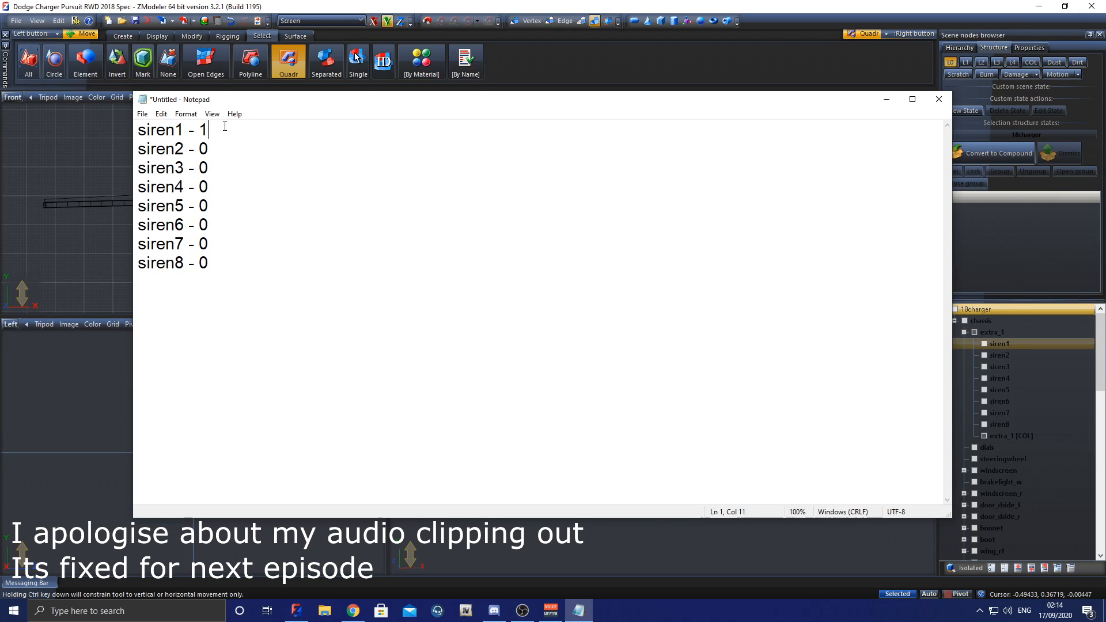
type("1")
type("1")
type("0")
Step: Extend the flash patterns to three digits: 111 for siren1, 011 for siren2, 001 for siren3 and 000 for siren4 to siren8
key("Down")
type("0")
key("Down")
type("0")
key("Down")
type("0")
key("Down")
type("0")
key("Down")
type("0")
key("Up")
type("1")
key("Down")
type("110")
key("Down")
type("0")
key("Down")
type("0")
key("Down")
type("0")
key("Down")
Step: Add a fourth digit to the flash patterns: 1 for siren1 to siren4 and 0 for siren5 to siren8
type("0")
key("Up")
key("Up")
key("Up")
key("Up")
key("Up")
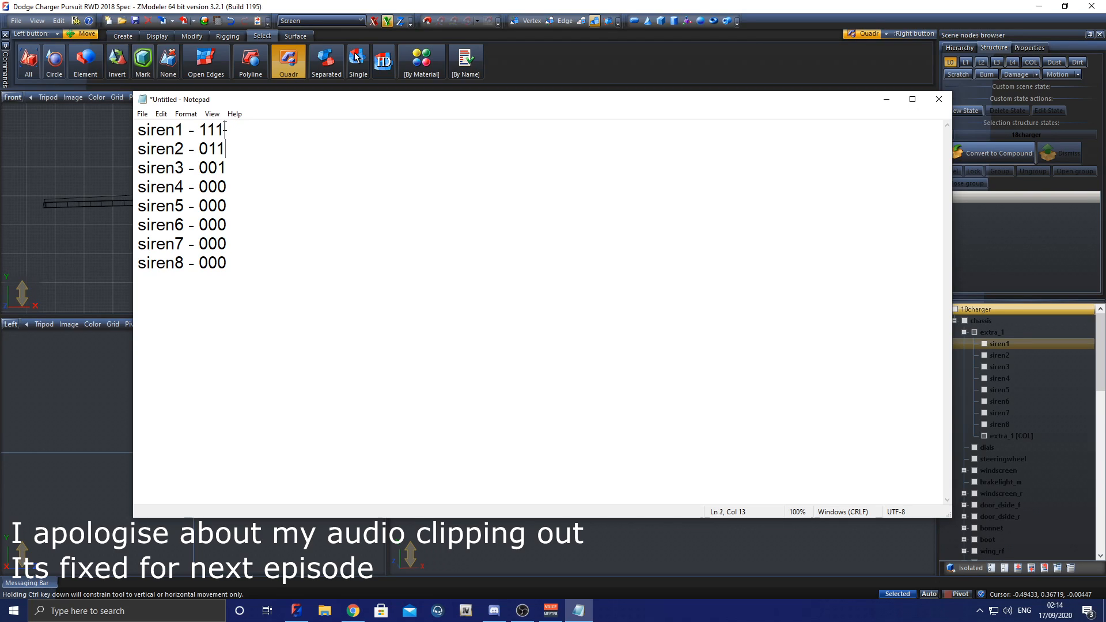
type("1")
key("Down")
type("0")
key("BackSpace")
type("1")
key("Down")
type("11")
key("Down")
type("0")
key("Down")
type("0")
key("Down")
Step: Add a fifth digit to the flash patterns: 1 for siren1 to siren5 and 0 for siren6 to siren8
type("0")
key("Down")
key("Up")
key("Up")
key("Up")
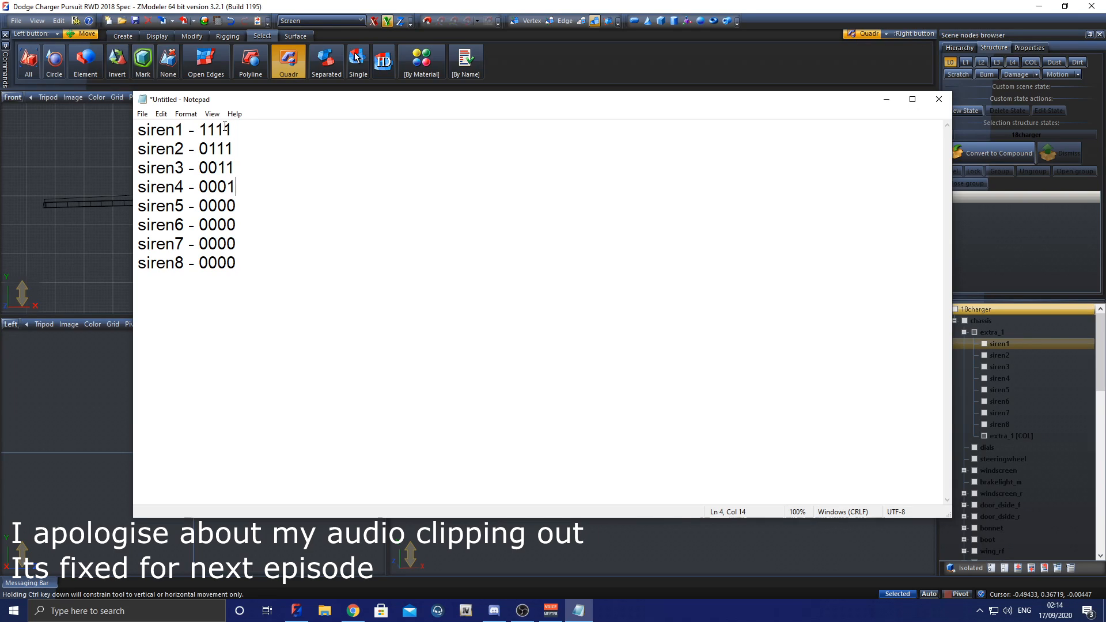
type("1")
key("Down")
key("1")
key("Down")
type("1")
key("Down")
type("1")
key("Down")
type("1")
type("0")
key("Down")
type("0")
Step: Add a sixth digit to the flash patterns: 1 for siren1 to siren5 and 0 for siren6 to siren8
key("Down")
type("0")
key("Up")
key("Up")
type("1")
key("Down")
type("1")
key("Down")
key("1")
key("Down")
key("1")
key("Down")
type("1")
key("Down")
type("0")
key("Down")
type("0")
key("Down")
Step: Add a seventh digit to the flash patterns: 1 for siren1 to siren6 and 0 for siren7 and siren8
type("00")
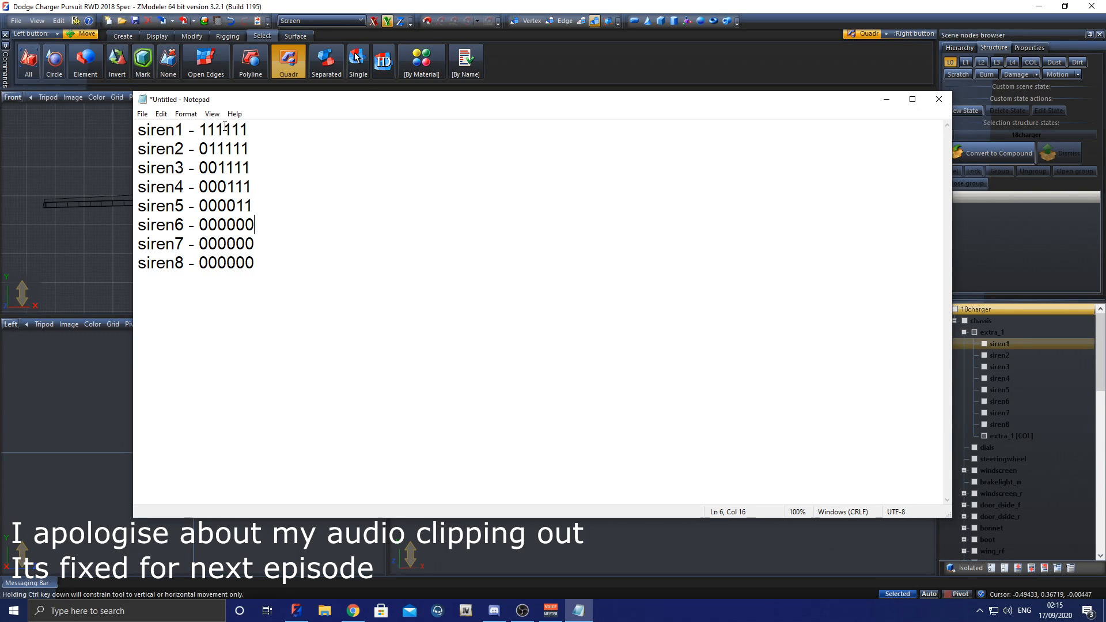
type("1")
key("Down")
key("1")
key("Down")
key("1")
key("Down")
Step: Add an eighth digit to the flash patterns: 1 for siren1 to siren7 and 0 for siren8
key("1")
key("Down")
key("1")
key("Down")
type("10")
key("BackSpace")
key("Down")
type("0")
key("Down")
type("0")
type("1")
key("Down")
key("1")
key("Down")
key("1")
key("Down")
key("1")
key("Down")
key("1")
key("Down")
key("1")
key("Down")
type("1")
type("00")
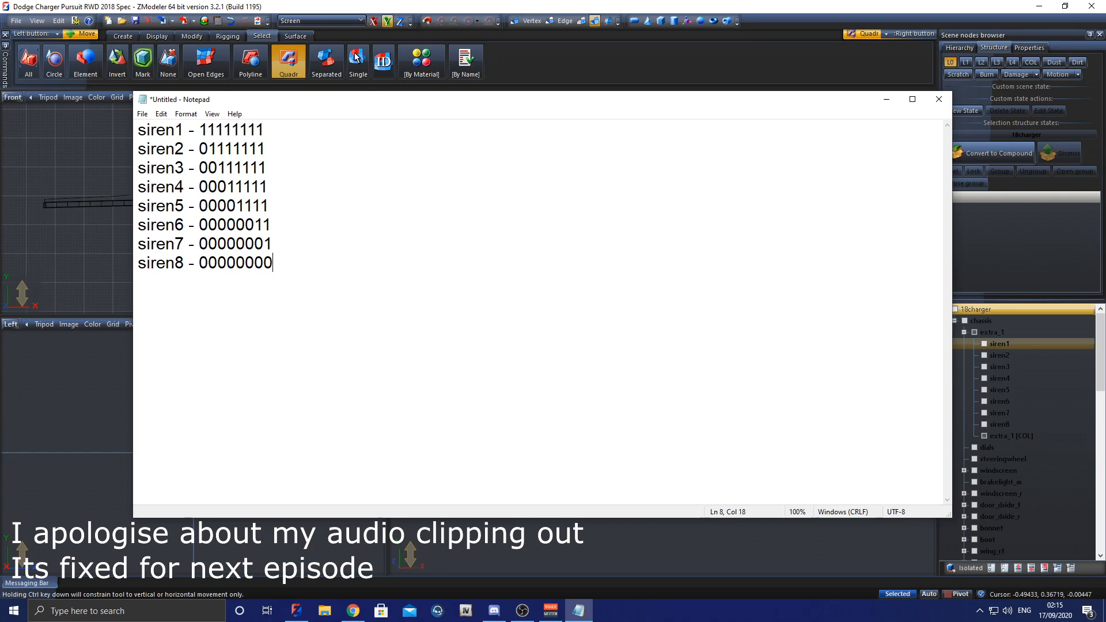
type("1")
Step: Add a 1 as the ninth digit of every siren pattern and look over the completed sweep
key("Up")
type("0")
key("BackSpace")
type("1")
key("Up")
type("1")
key("Up")
key("1")
key("Up")
key("1")
key("Up")
key("1")
key("Up")
key("1")
key("Up")
key("1")
left_click(388, 259)
left_click_drag(298, 261, 199, 265)
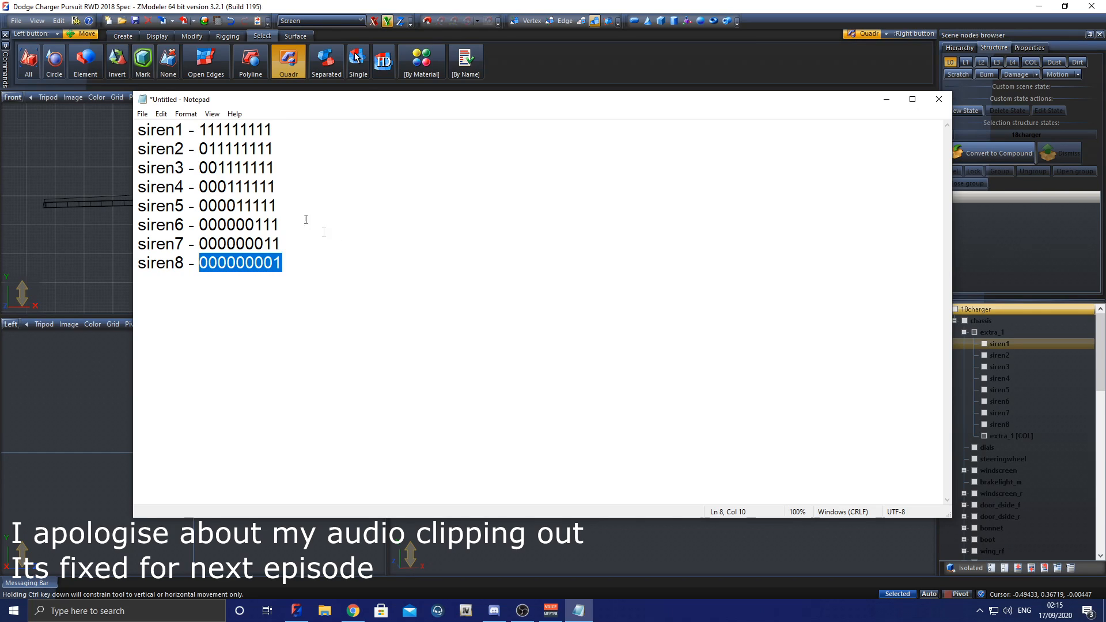
left_click_drag(202, 130, 303, 267)
Step: Add a 0 as the tenth digit of every siren pattern from siren8 up to siren1
left_click(303, 267)
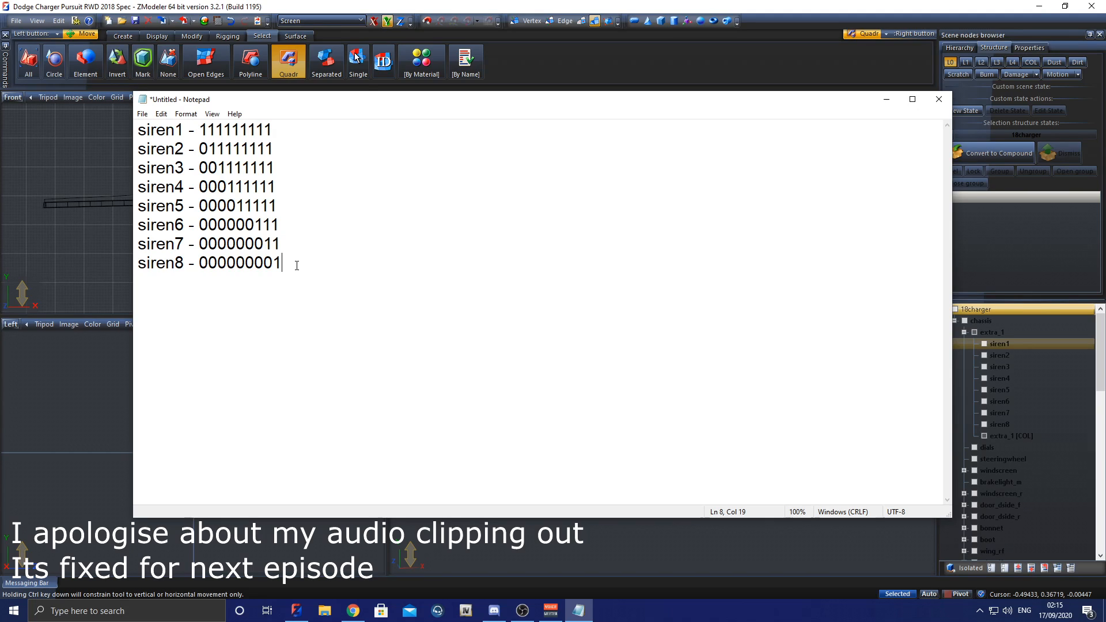
key("0")
key("Up")
key("0")
key("Up")
key("0")
key("Up")
key("0")
key("Up")
key("0")
key("Up")
key("0")
key("Up")
type("0")
key("Up")
type("0")
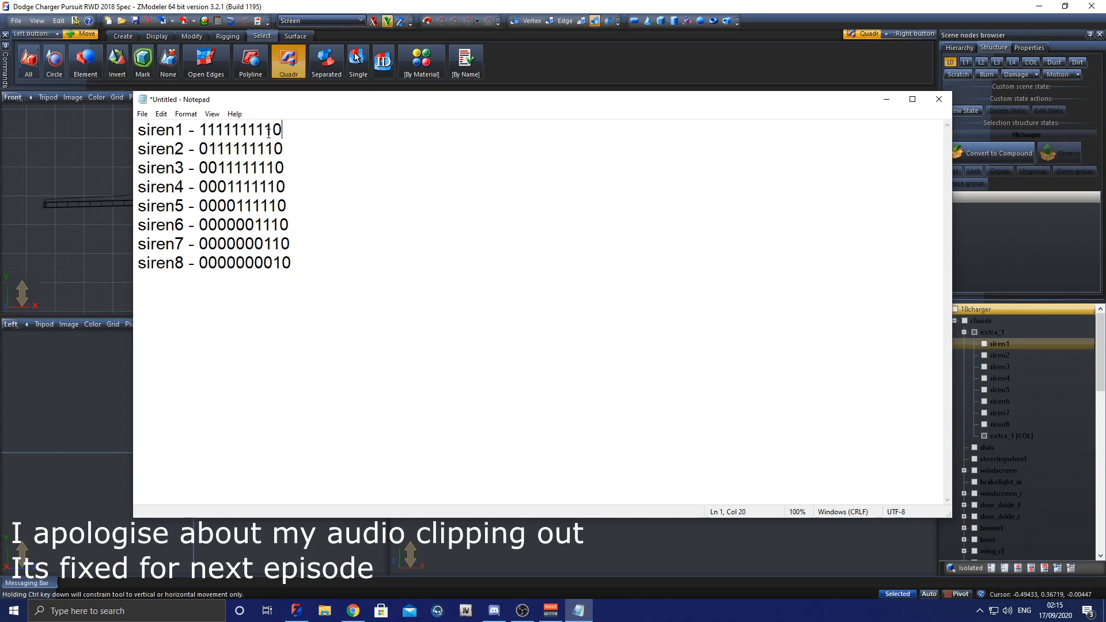
left_click_drag(199, 263, 285, 267)
left_click(303, 266)
Step: Append the reverse sweep after the tenth digit: 1 on siren8, 01 on siren7, one more leading zero per line up to 00000001 on siren1
type("01")
key("Up")
type("001")
key("Up")
type("000111111000001")
key("Up")
type("00000")
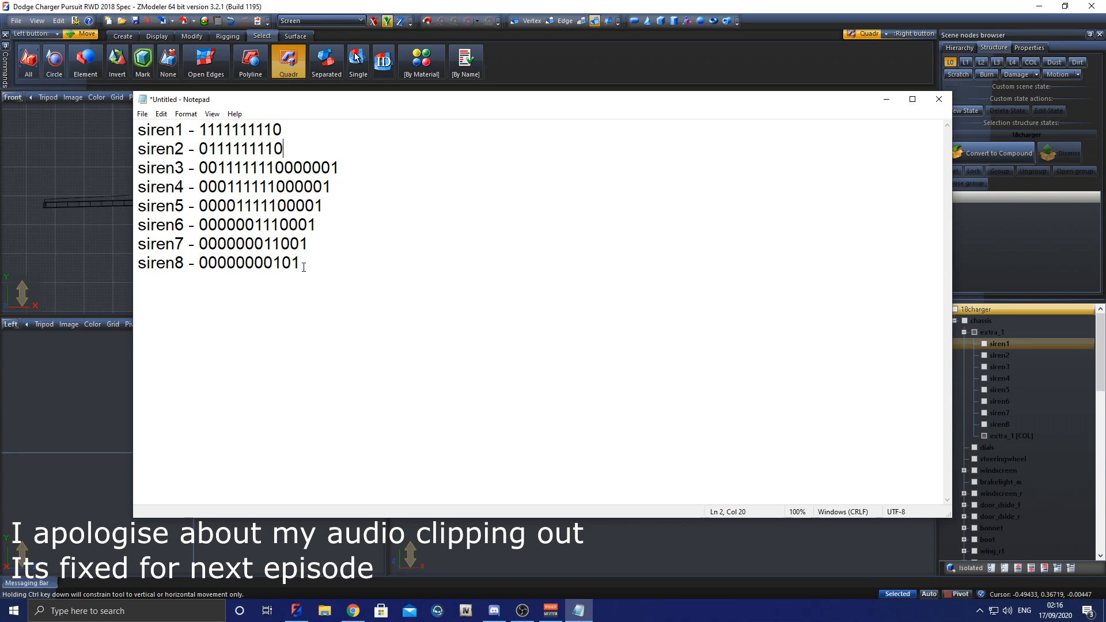
type("000011001 siren8 - ")
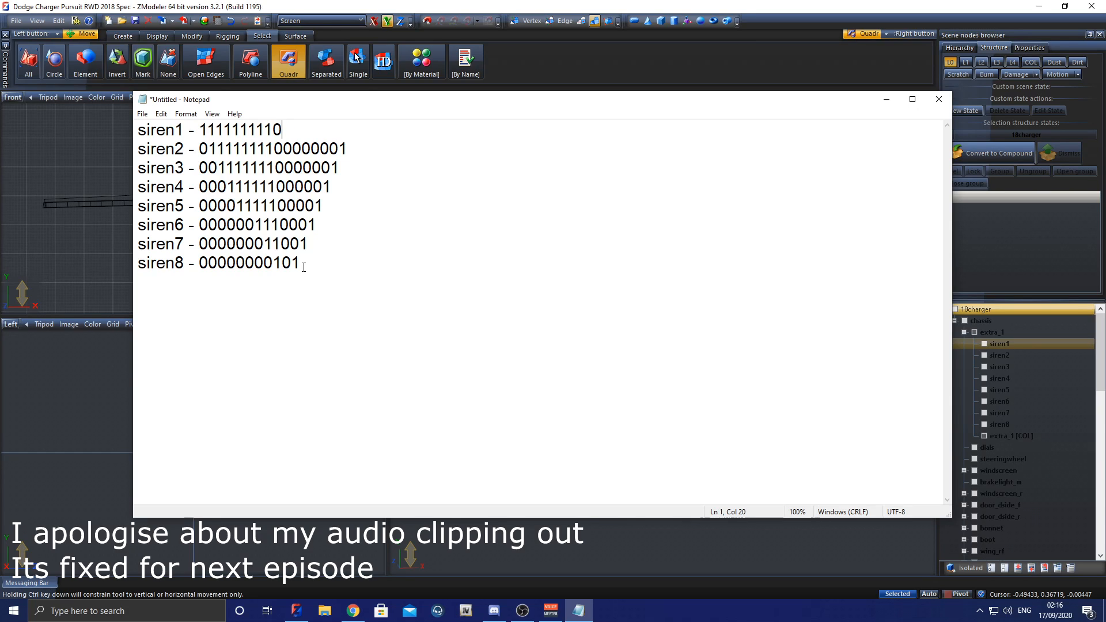
type("000000001")
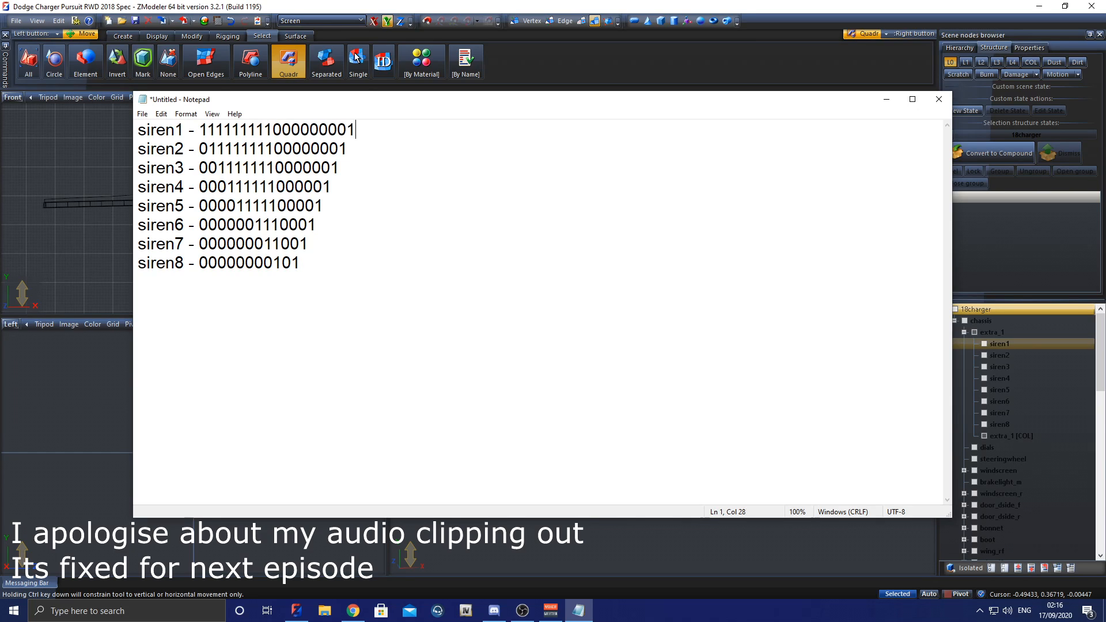
type("0")
Step: Pad the patterns of siren2 to siren8 with 1s until every line has 18 digits like siren1
key("BackSpace")
type("11")
key("Down")
type("111")
key("Down")
type("1111")
key("Down")
type("1111")
key("Down")
type("1111")
key("Down")
type("11111")
key("Down")
type("1")
key("Up")
key("Up")
type("11")
key("Down")
type("1")
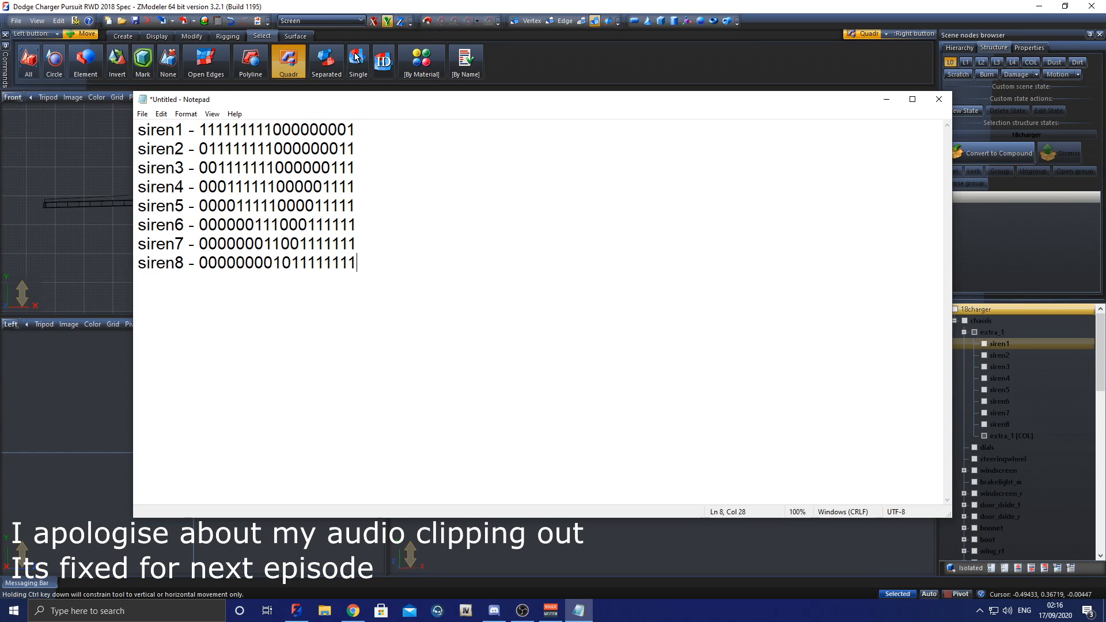
key("shift+Left")
key("shift+Left")
key("shift+Left")
key("shift+Left")
key("shift+Left")
key("shift+Left")
key("shift+Left")
key("shift+Left")
key("shift+Left")
key("shift+Left")
key("shift+Left")
key("shift+Left")
key("shift+Left")
key("shift+Left")
key("shift+Left")
key("shift+Left")
key("shift+Left")
key("shift+Left")
key("Right")
type("10")
key("BackSpace")
key("BackSpace")
key("BackSpace")
type("10101010101")
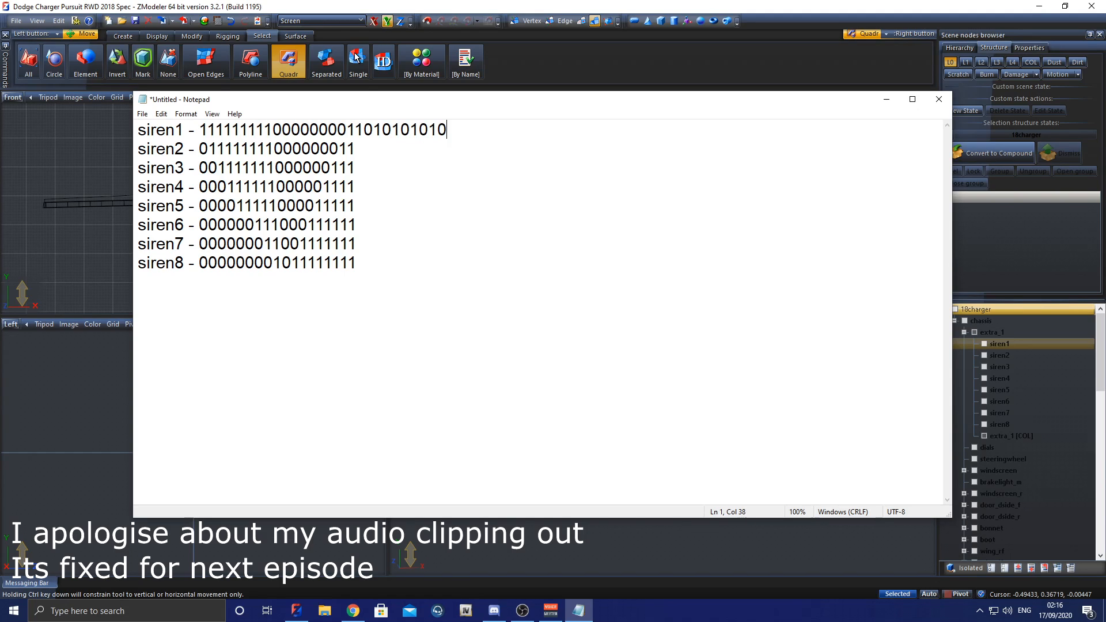
type("0")
key("ctrl+shift+Left")
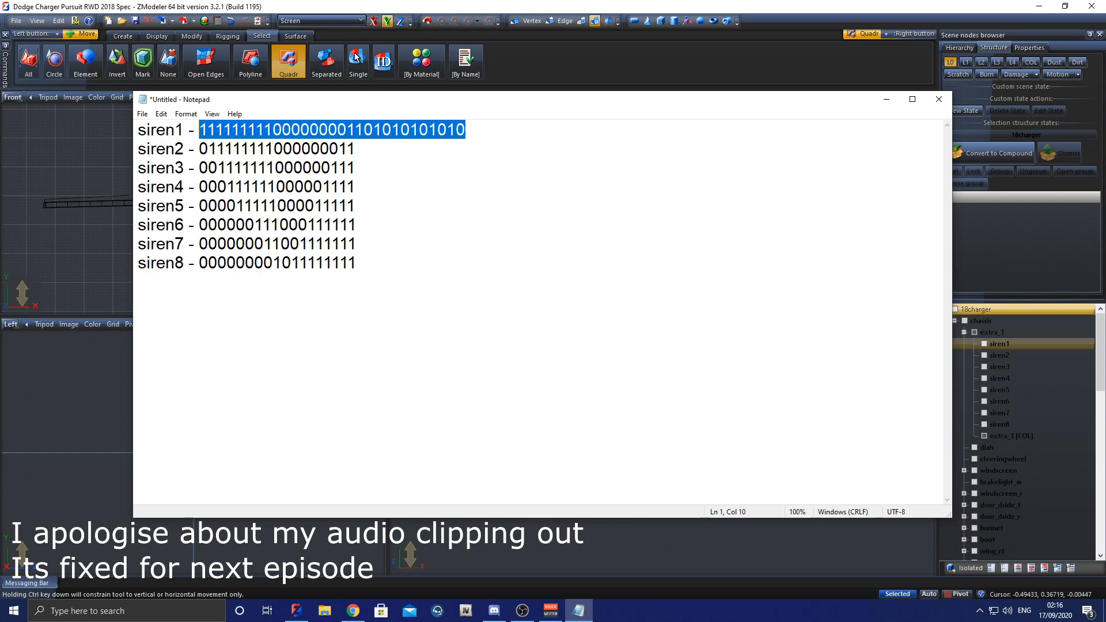
left_click_drag(353, 129, 466, 130)
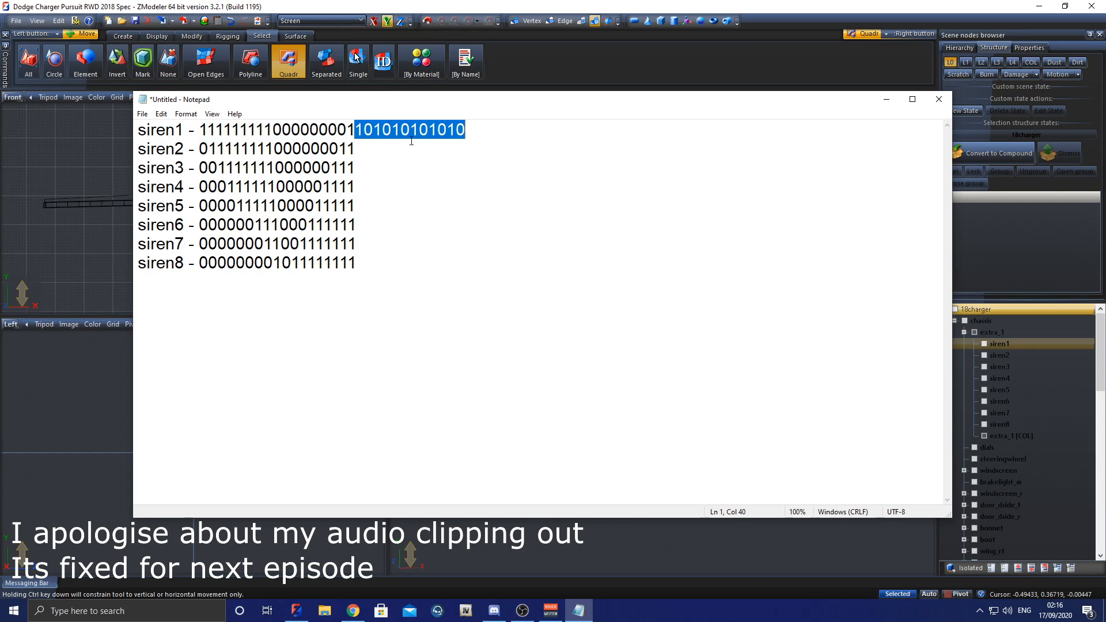
left_click(408, 142)
key("ctrl+v")
key("ctrl+z")
left_click_drag(486, 130, 354, 131)
left_click(366, 150)
key("ctrl+v")
key("Down")
key("ctrl+v")
key("Down")
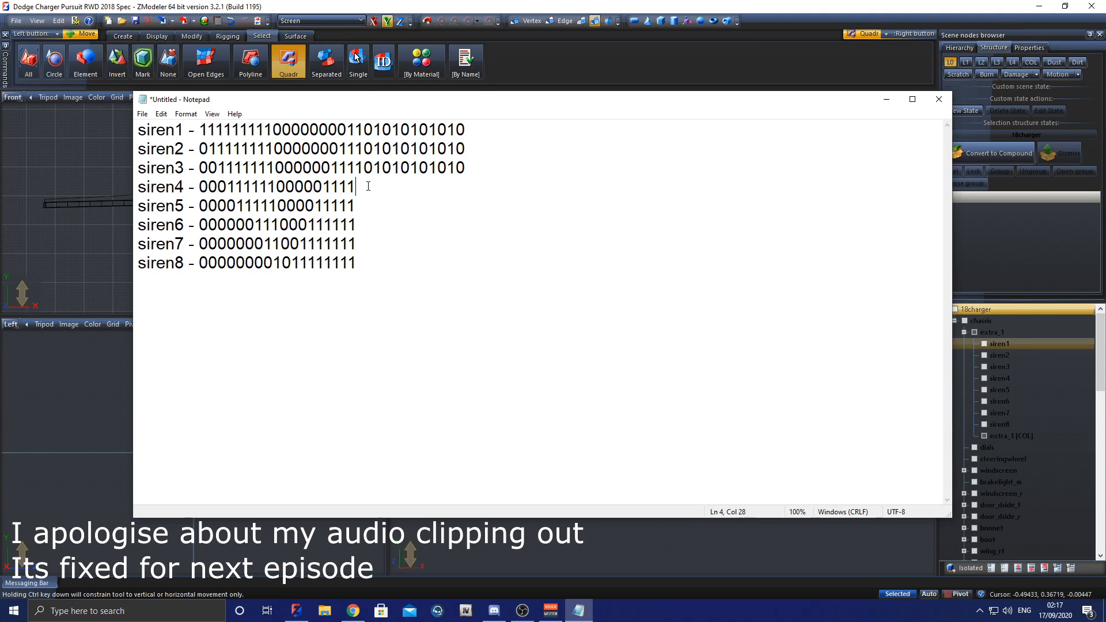
key("ctrl+v")
key("Down")
type("01010101010")
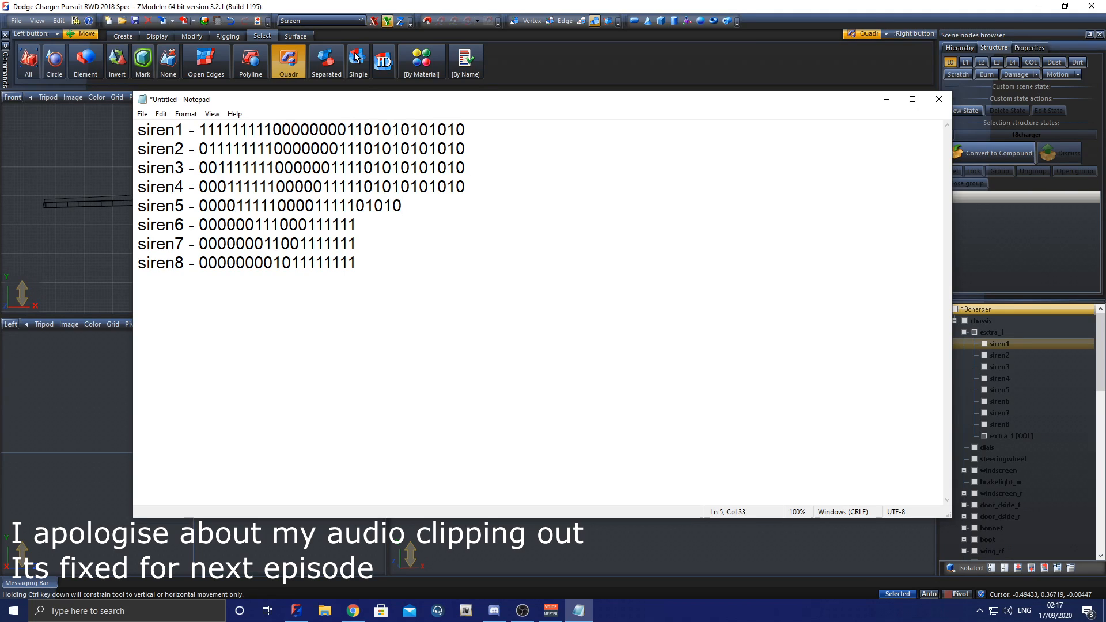
type("10=")
key("BackSpace")
key("BackSpace")
left_click_drag(468, 209, 358, 208)
key("ctrl+c")
left_click(363, 224)
key("ctrl+v")
left_click(364, 244)
key("ctrl+v")
left_click(373, 265)
key("ctrl+v")
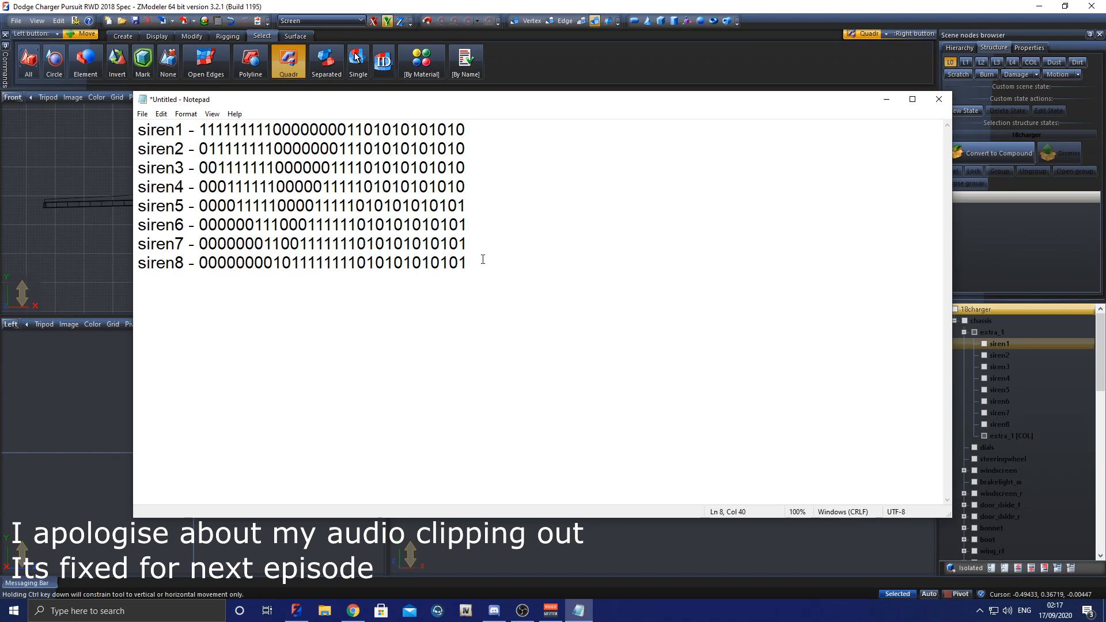
Step: Switch to ZModeler and move the slimvisor_emissive material up the material list, directly after Default Material
left_click(990, 333)
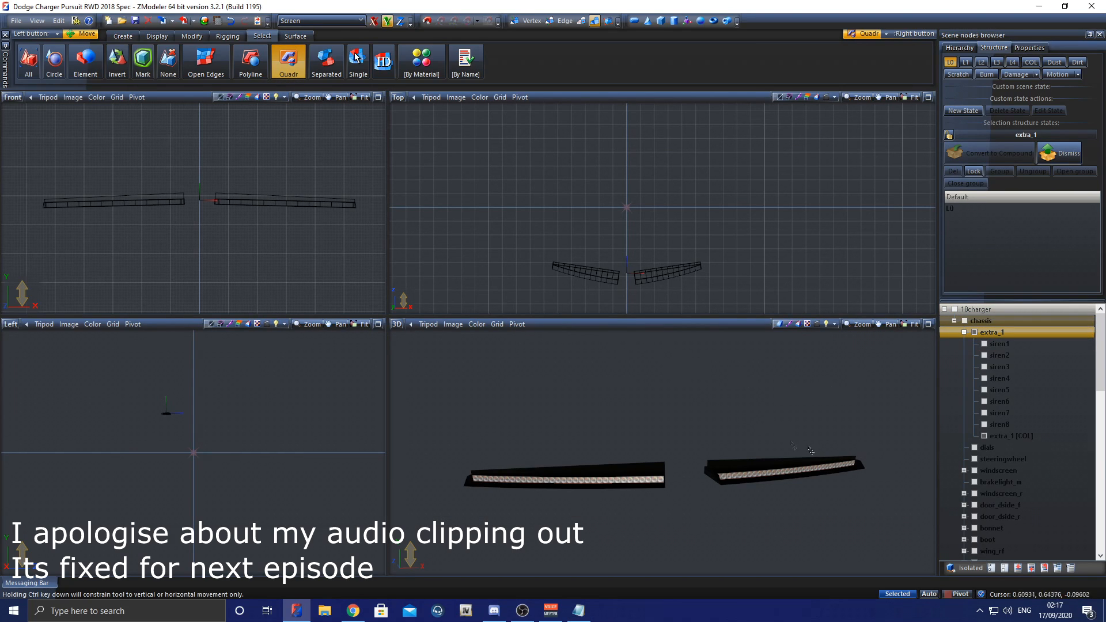
left_click(205, 22)
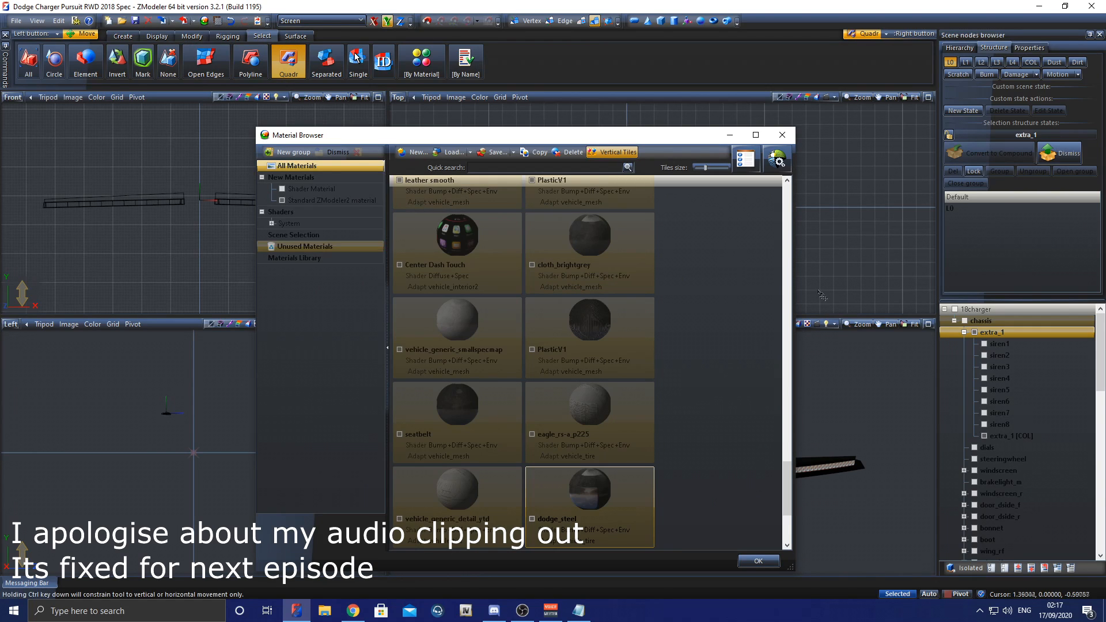
left_click_drag(789, 485, 788, 520)
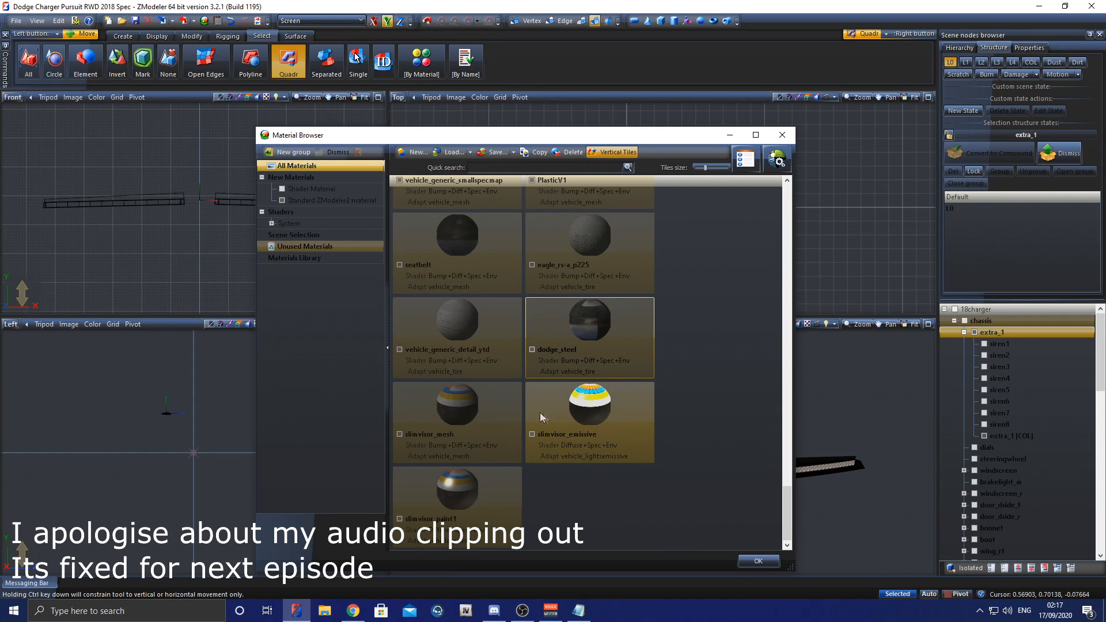
mouse_move(606, 405)
left_mouse_down()
mouse_move(603, 327)
mouse_move(582, 375)
mouse_move(513, 222)
mouse_move(525, 222)
left_mouse_up()
scroll(582, 375, "up", 9)
scroll(579, 371, "up", 6)
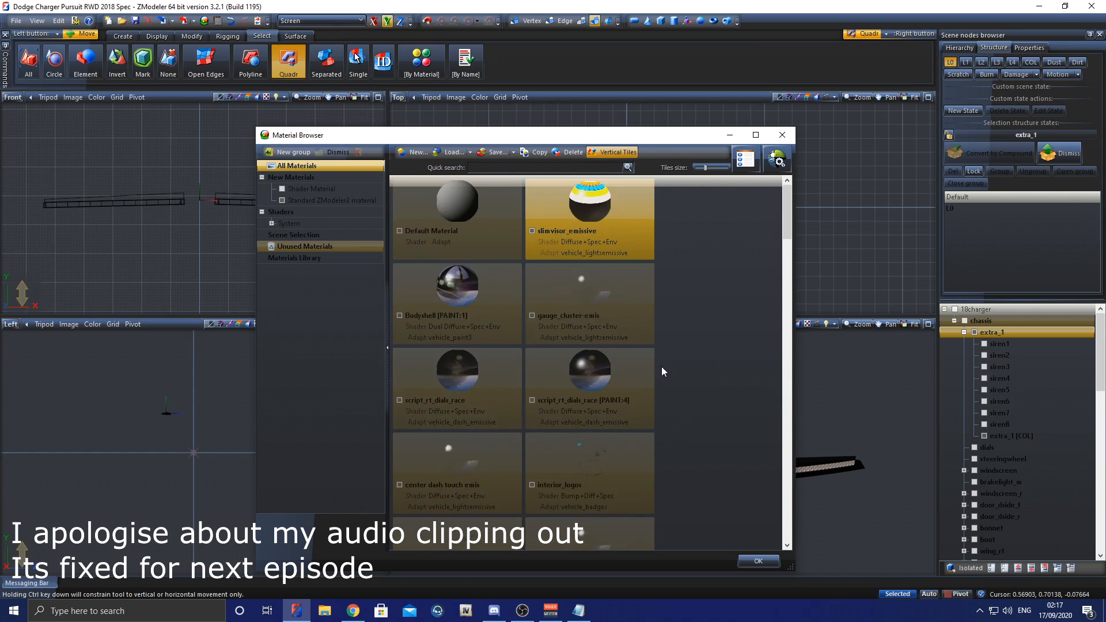
left_click(782, 135)
Step: Export the whole 18charger model under the file name 18charger and check the export message log
left_click(1006, 310)
left_click(1006, 310)
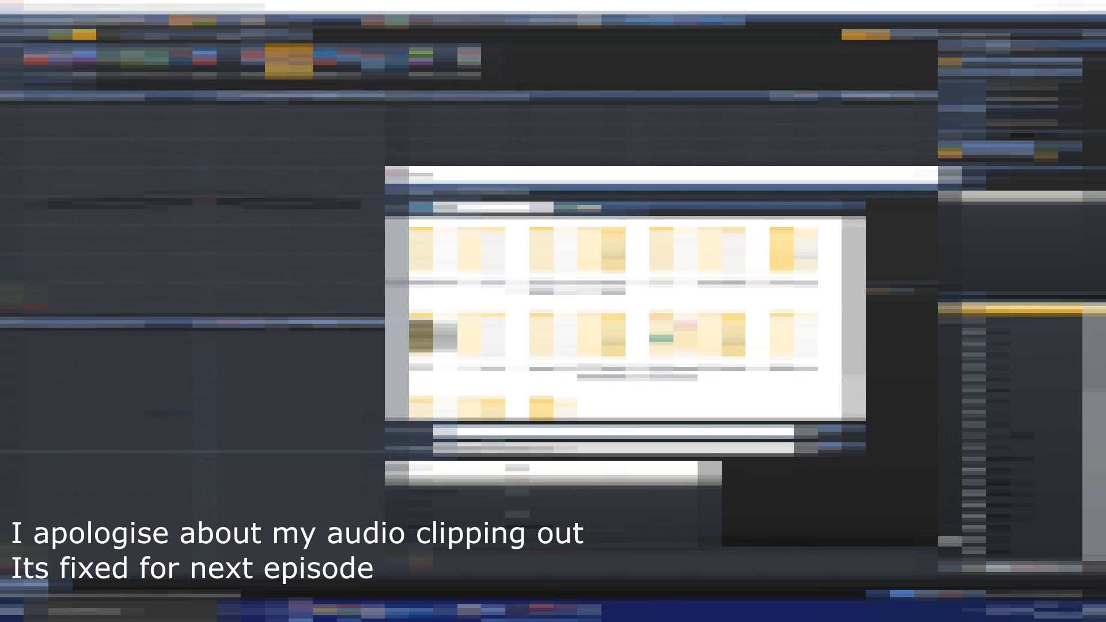
type("18charger")
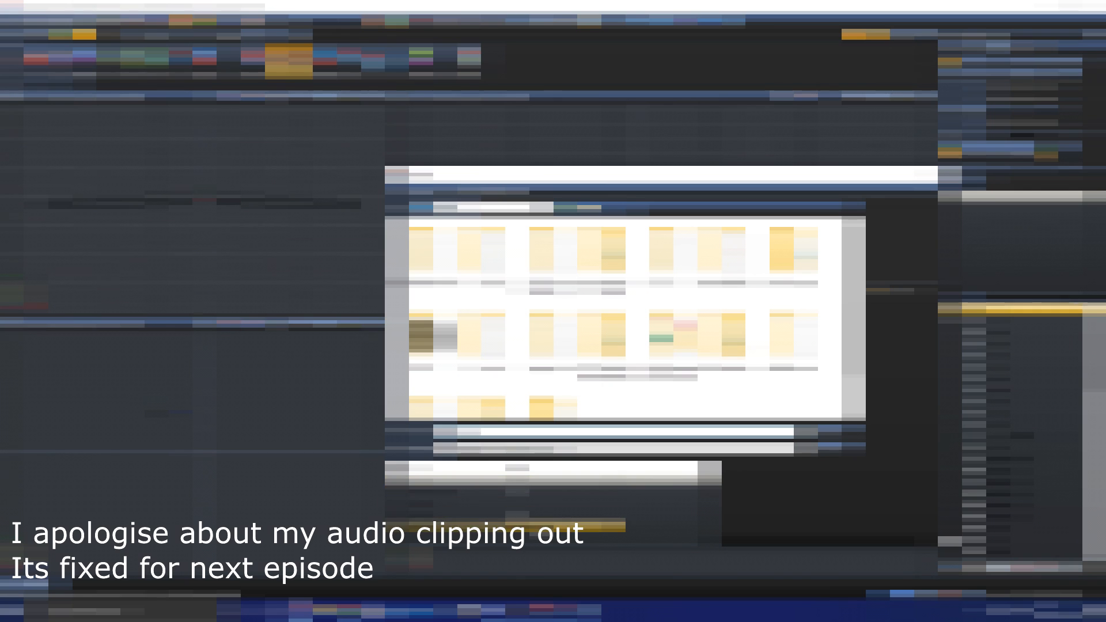
left_click(815, 433)
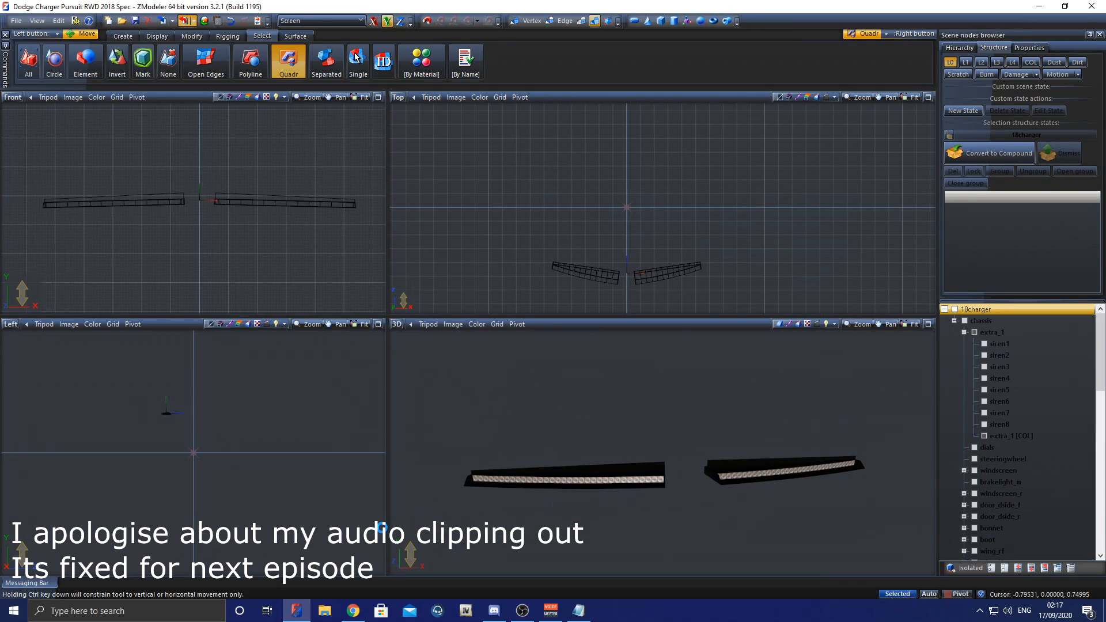
mouse_move(36, 587)
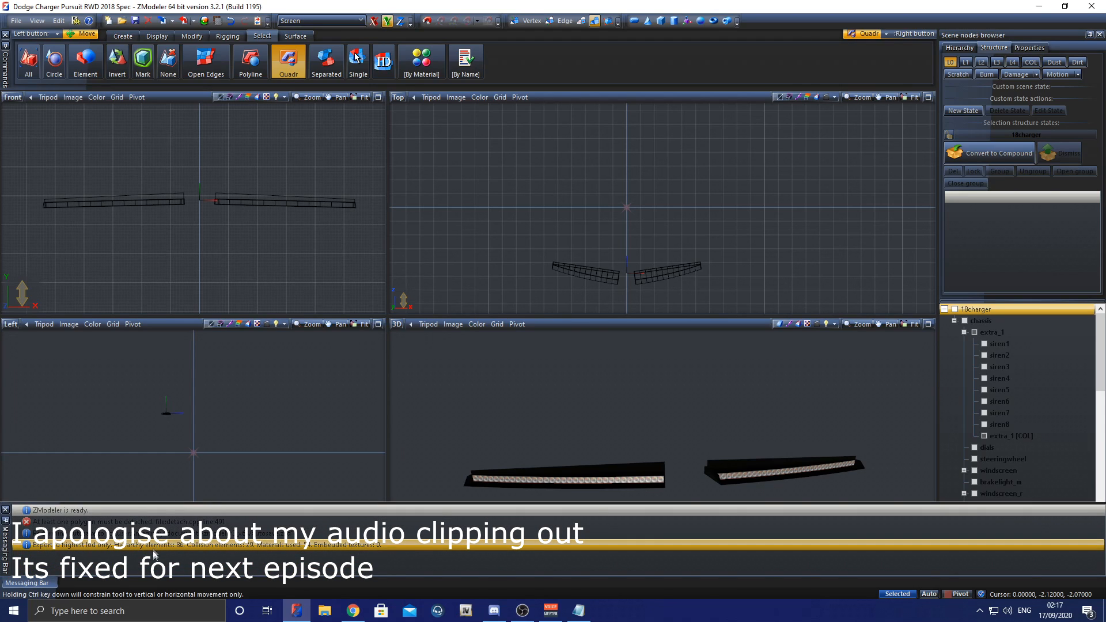
Step: Rename the model's root node as 18charger_hi and export the high-detail version under that name
double_click(1018, 309)
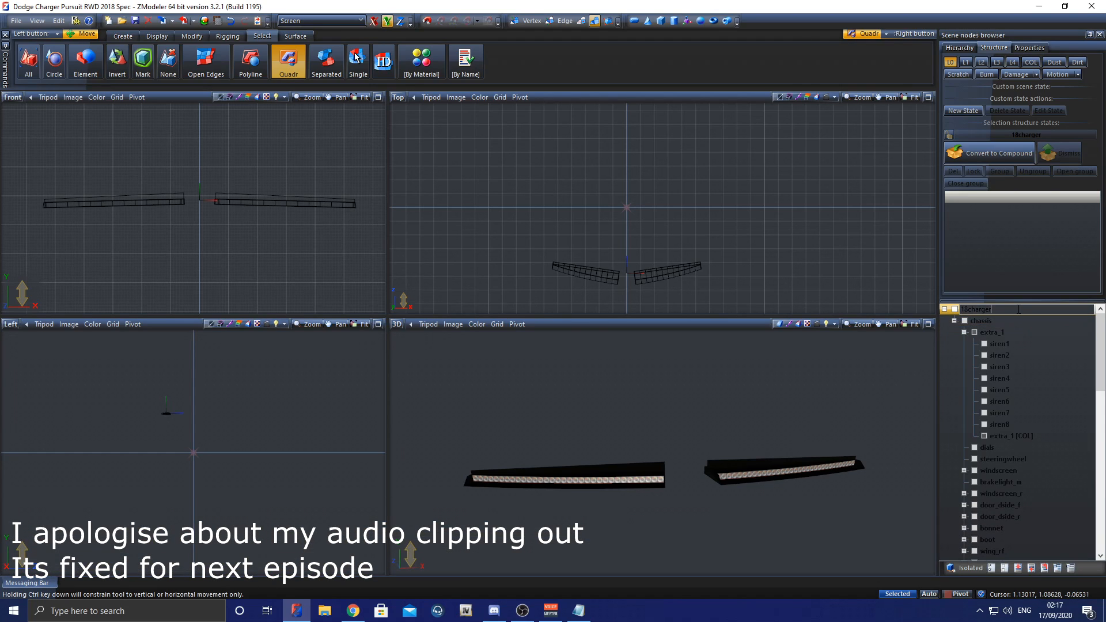
key("Return")
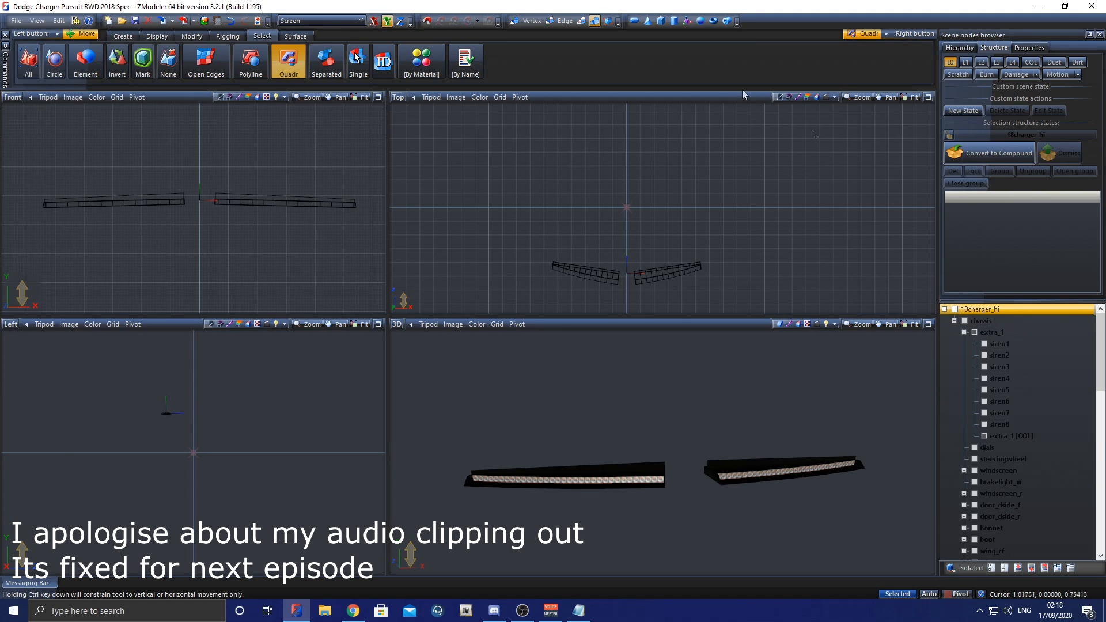
key("ctrl+s")
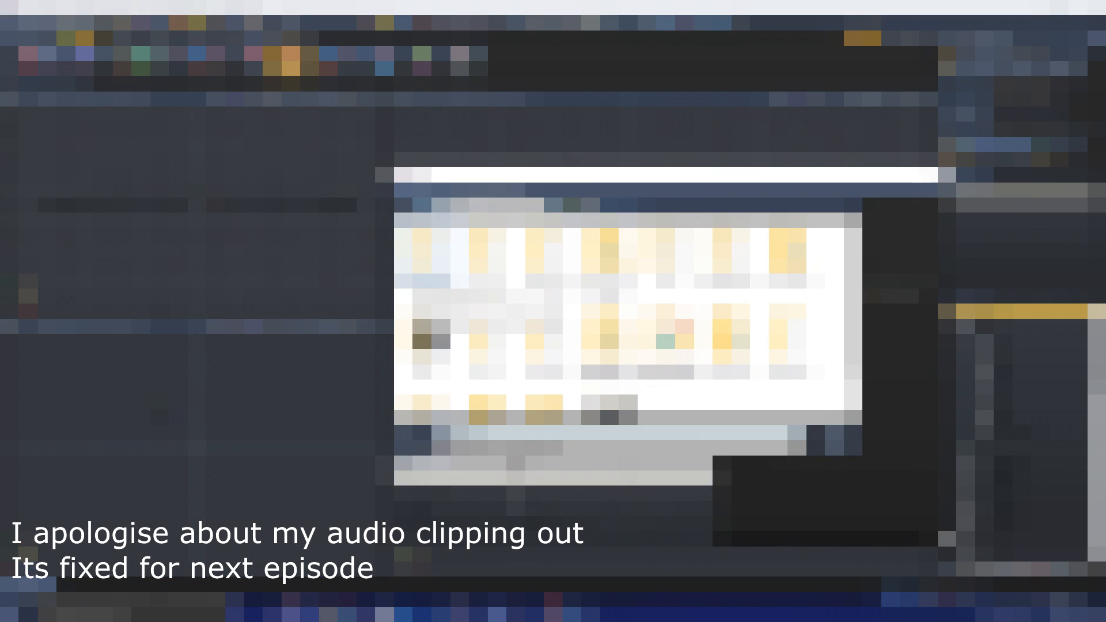
key("Return")
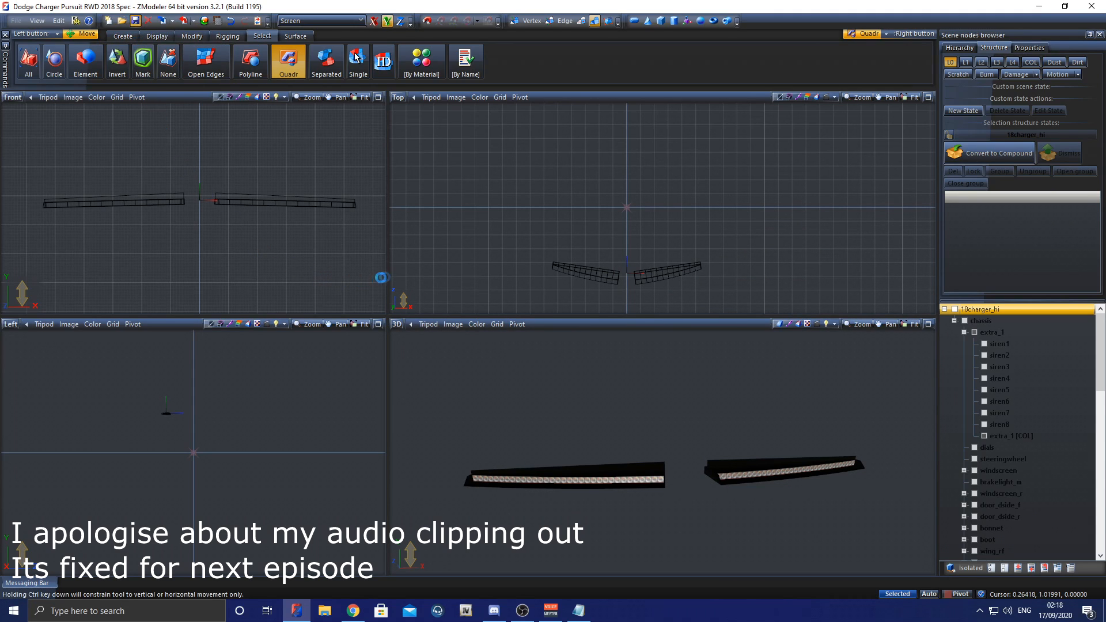
Step: Minimise ZModeler, bring the Notepad note into view over the desktop and highlight the siren1 pattern for review
left_click(1039, 7)
mouse_move(193, 99)
left_mouse_down()
mouse_move(221, 117)
mouse_move(204, 105)
left_mouse_up()
left_click_drag(543, 264, 478, 143)
left_click(375, 173)
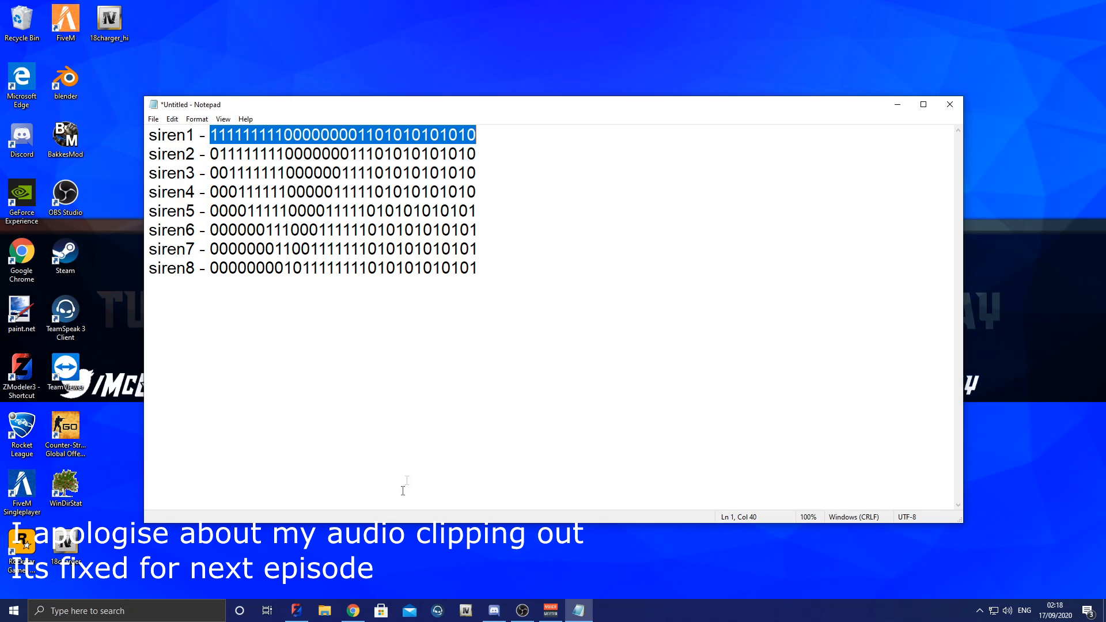
Step: Switch to Chrome's RapidTables binary to decimal converter and convert the siren1 pattern from the Notepad note
left_click(353, 611)
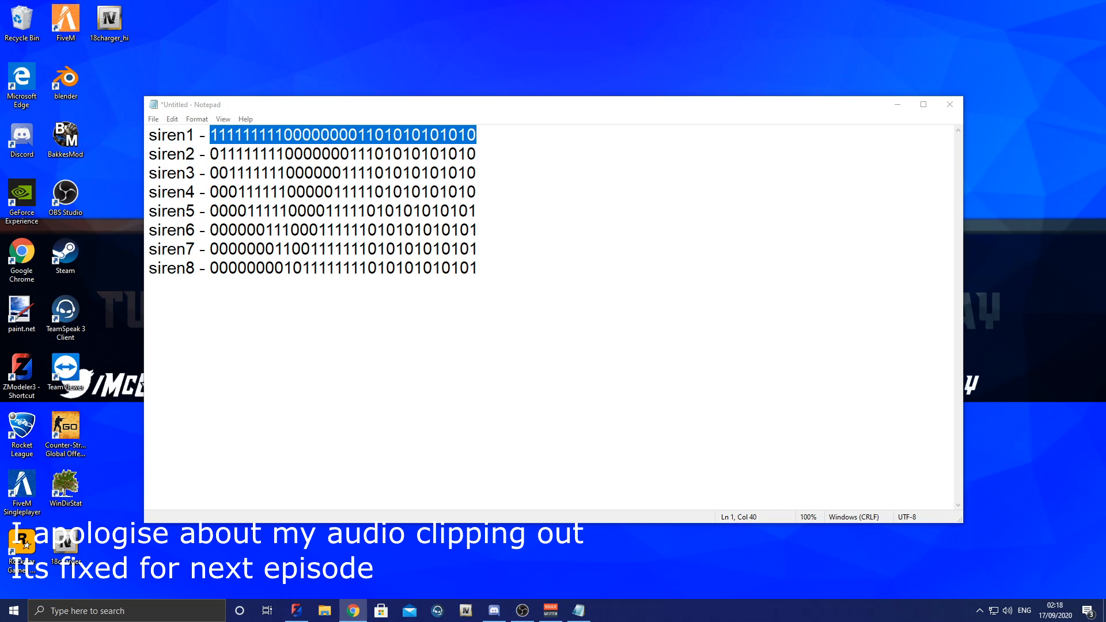
left_click_drag(0, 86, 397, 1)
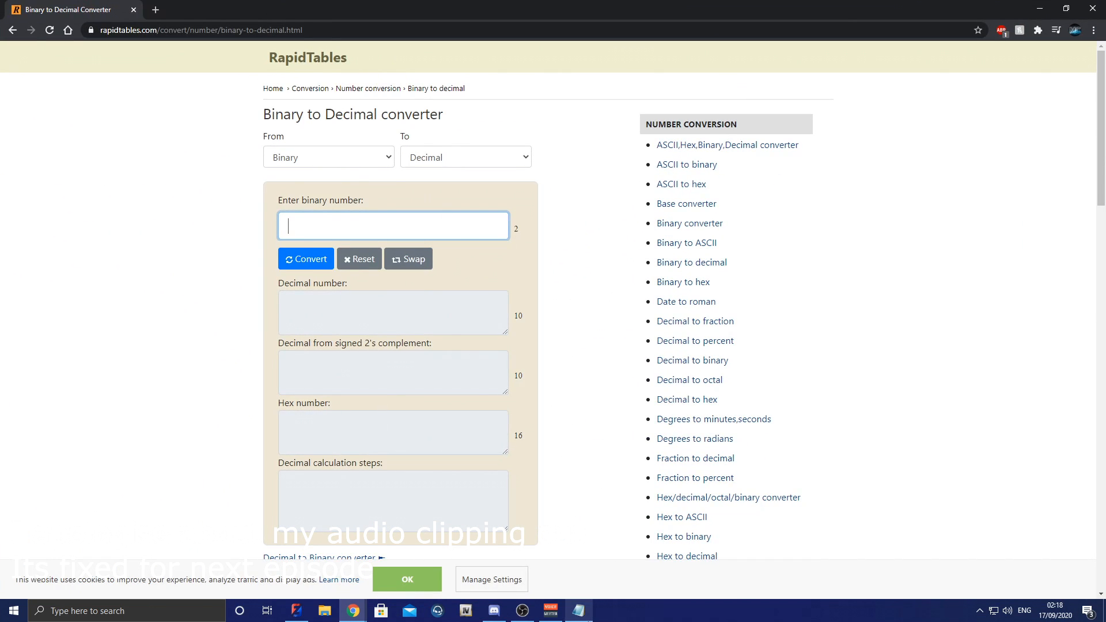
left_click(578, 611)
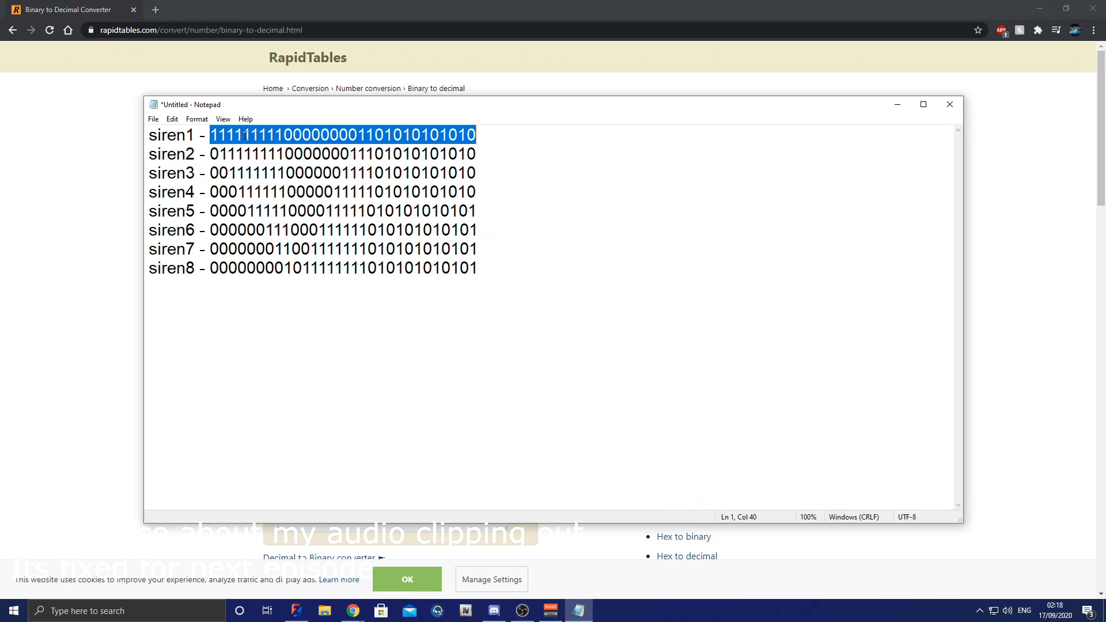
left_click(110, 168)
left_click(350, 225)
key("ctrl+v")
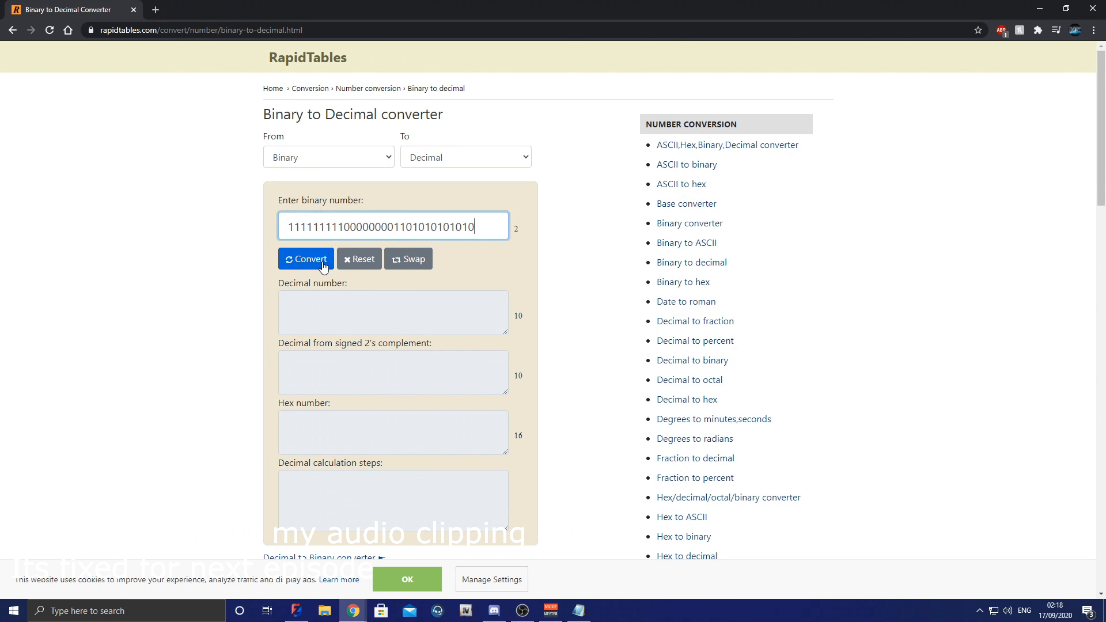
left_click(323, 266)
left_click_drag(353, 305, 281, 307)
key("ctrl+c")
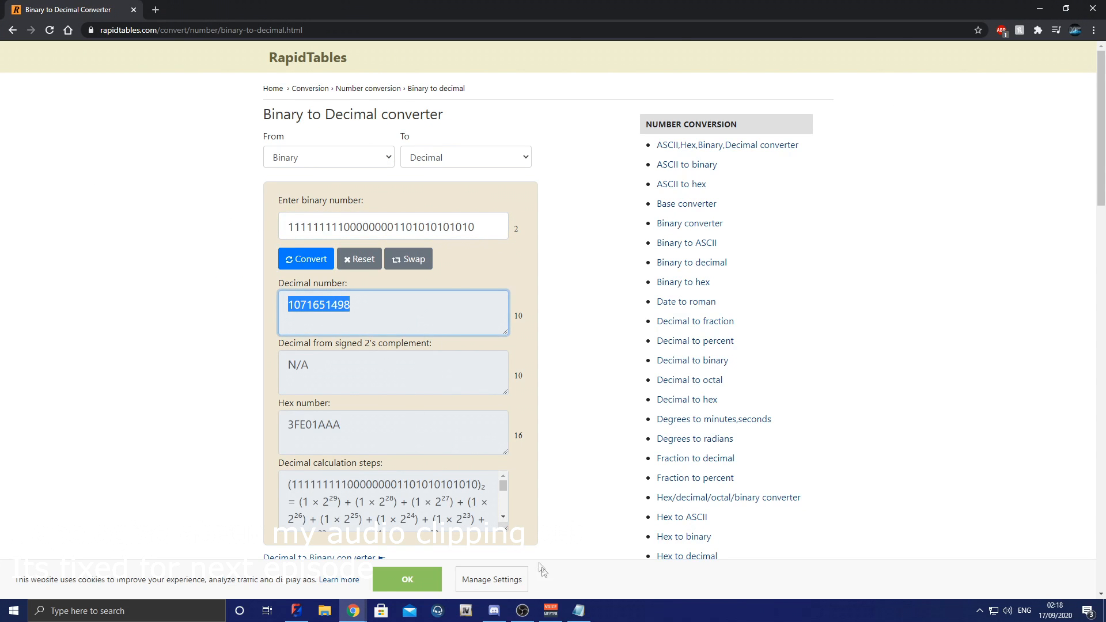
left_click(578, 611)
left_click(505, 133)
key("ctrl+v")
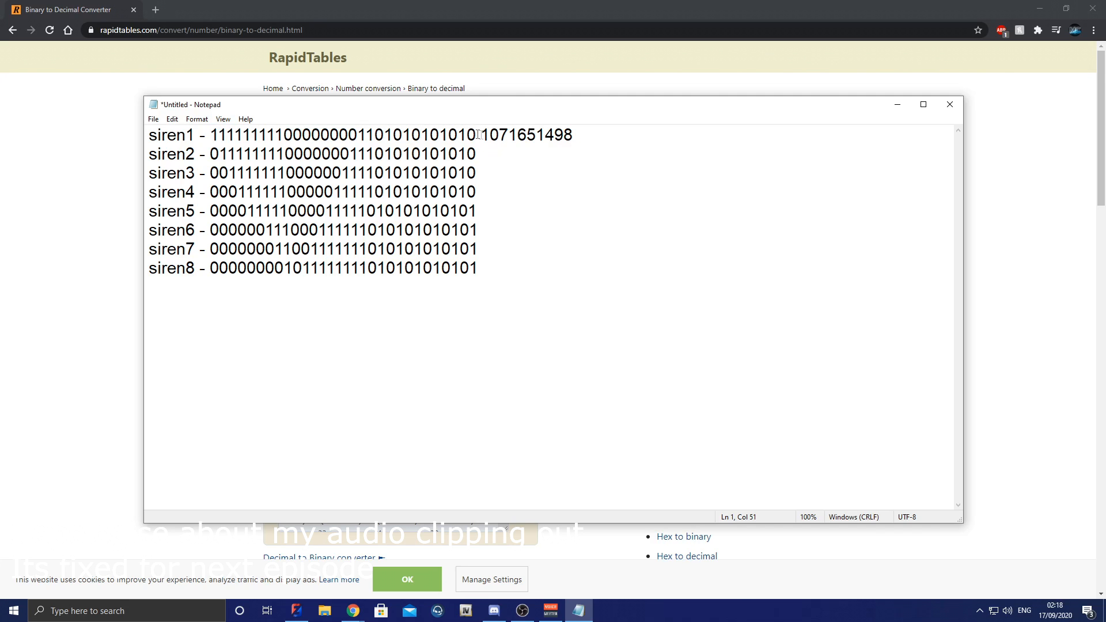
Step: Convert the siren2 pattern to decimal in Chrome and append 534788778 to its line in the Notepad note
left_click_drag(486, 152, 210, 154)
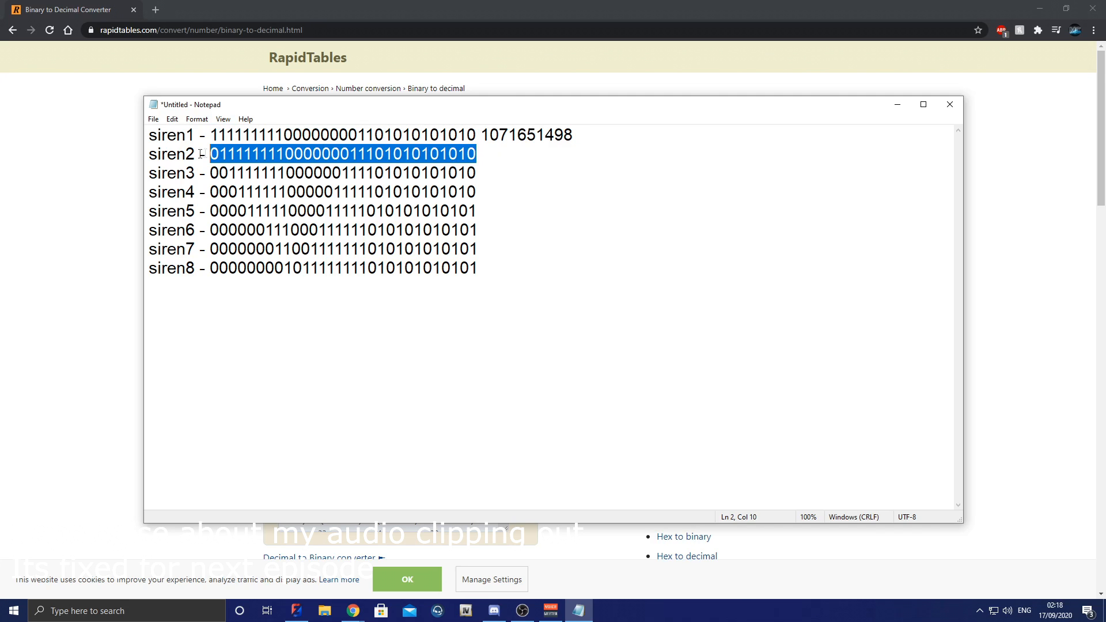
left_click(353, 611)
double_click(391, 225)
key("ctrl+v")
left_click(306, 259)
left_click_drag(354, 305, 237, 326)
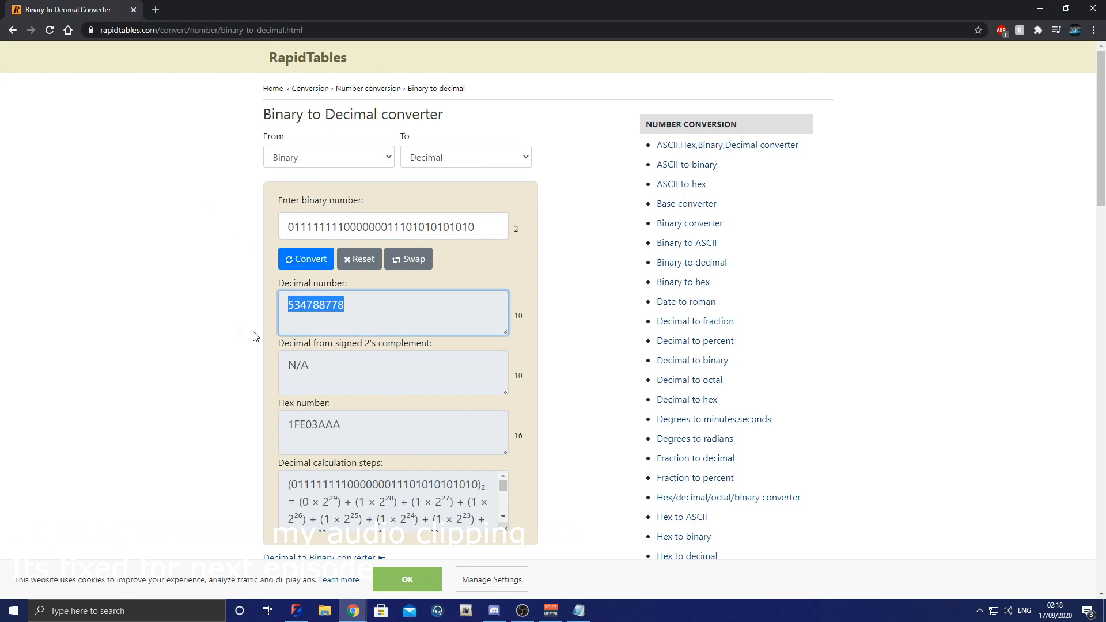
left_click(578, 611)
left_click(495, 154)
key("ctrl+v")
Step: Convert the siren3 pattern to decimal in Chrome and append 266369706 to its line in the Notepad note
left_click_drag(477, 173, 210, 173)
key("alt+Tab")
double_click(360, 229)
key("ctrl+v")
left_click(282, 262)
left_click_drag(354, 305, 252, 313)
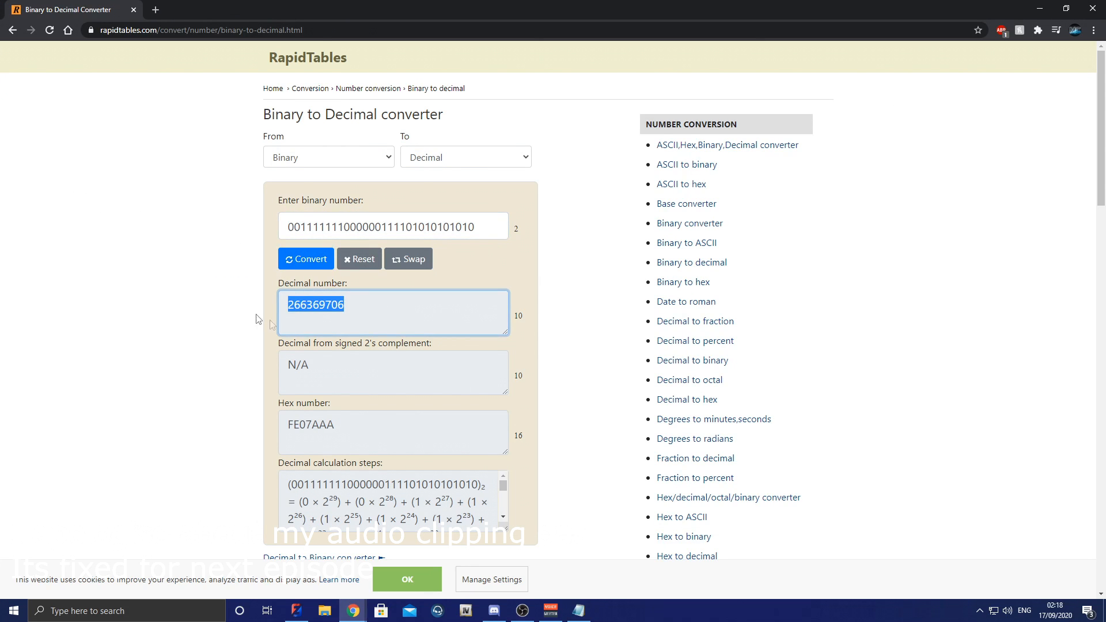
left_click(579, 610)
left_click(495, 173)
key("ctrl+v")
Step: Convert the siren4 pattern to decimal in Chrome and append 132184746 to its line in the Notepad note
left_click_drag(477, 192, 210, 192)
left_click(353, 611)
double_click(360, 227)
left_click(578, 611)
left_click(496, 192)
key("ctrl+v")
Step: Convert the siren5 pattern to decimal in Chrome and append 65140053 to its line in the Notepad note
left_click_drag(477, 211, 210, 211)
left_click(353, 611)
double_click(368, 229)
key("ctrl+v")
Step: Convert the siren6 pattern to decimal in Chrome and append 14939477 to its line in the Notepad note
left_click_drag(482, 229, 210, 230)
left_click(124, 229)
double_click(360, 227)
key("ctrl+v")
left_click_drag(353, 305, 249, 321)
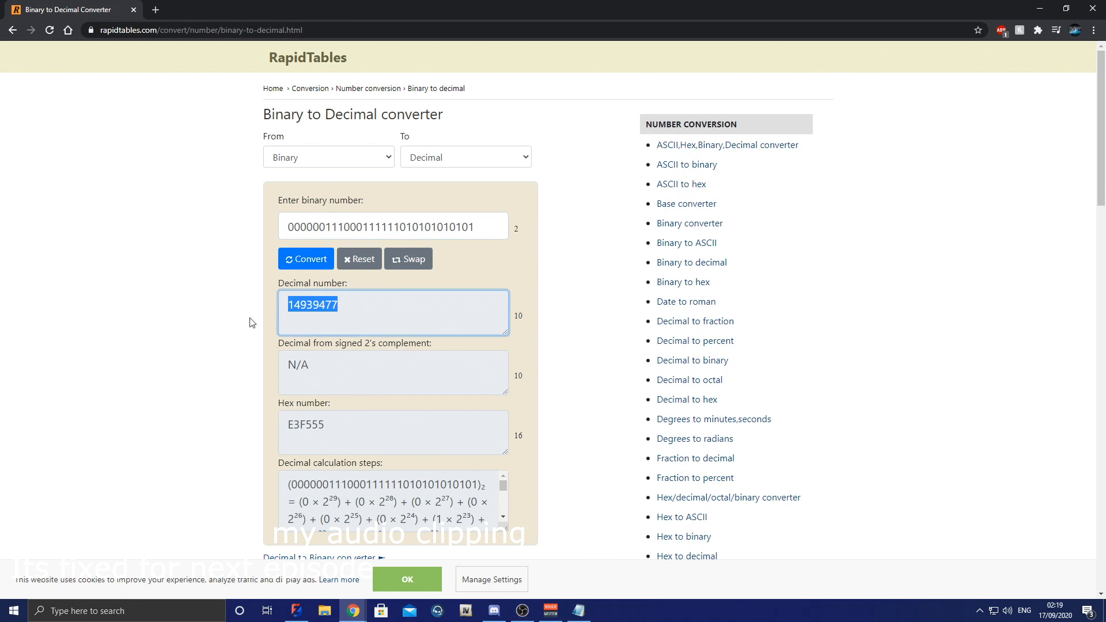
left_click(579, 611)
left_click(486, 233)
key("ctrl+v")
Step: Convert the siren7 pattern to decimal in Chrome and append 6813013 to its line in the Notepad note
left_click_drag(481, 249, 210, 249)
left_click(353, 611)
double_click(336, 227)
key("ctrl+v")
double_click(311, 306)
left_click(579, 611)
key("ctrl+v")
Step: Convert the siren8 pattern to decimal in Chrome and append 3142997 to its line in the Notepad note
left_click_drag(433, 268, 209, 268)
left_click(353, 611)
double_click(336, 226)
key("ctrl+v")
double_click(311, 308)
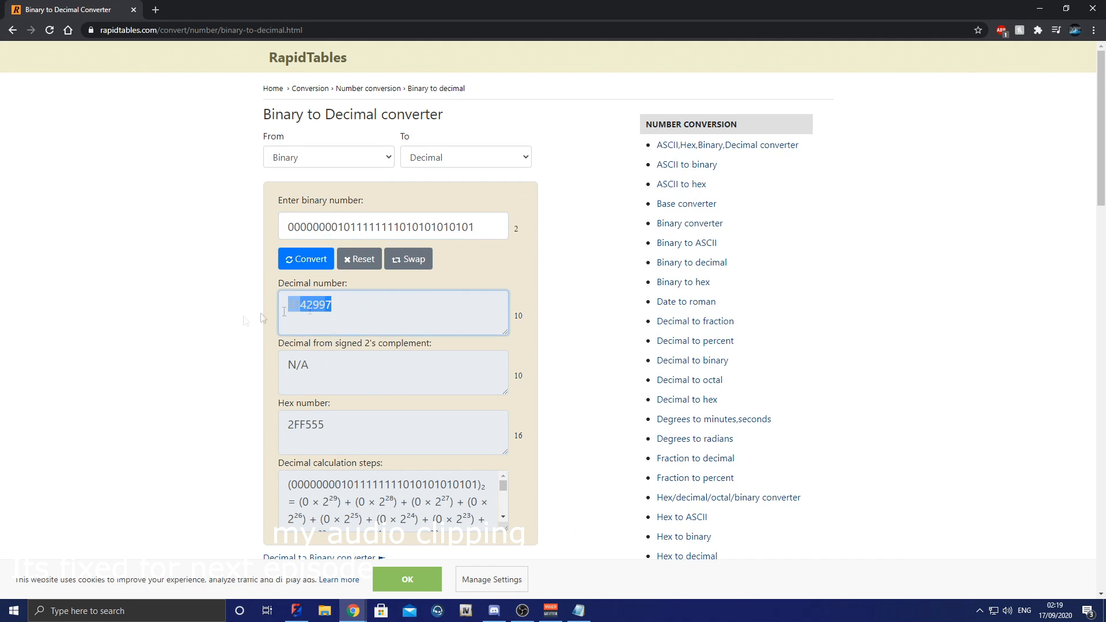
left_click(579, 611)
left_click(501, 268)
key("ctrl+v")
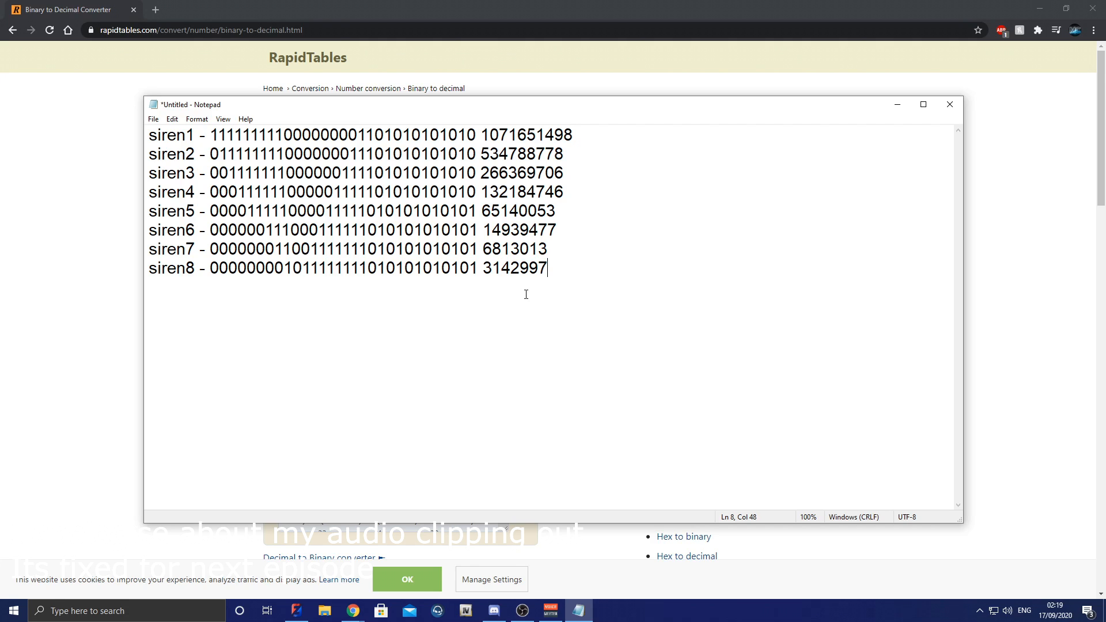
Step: Minimise the browser and note, then open the stream folder inside the tutorial pack's FiveM Resource Template in File Explorer
left_click(1040, 8)
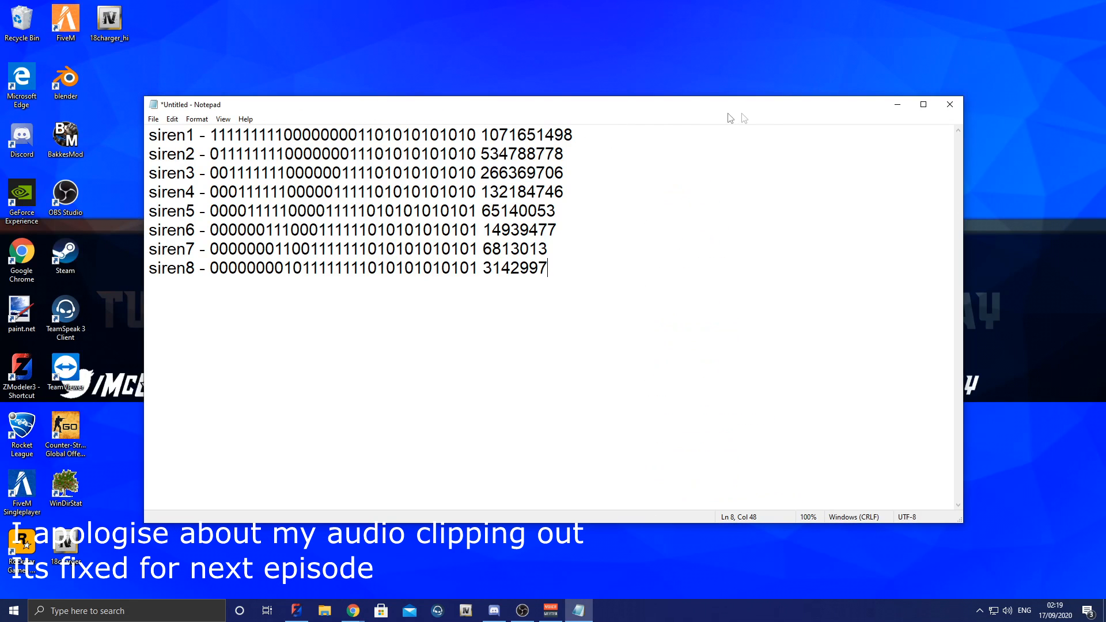
left_click(896, 105)
double_click(544, 137)
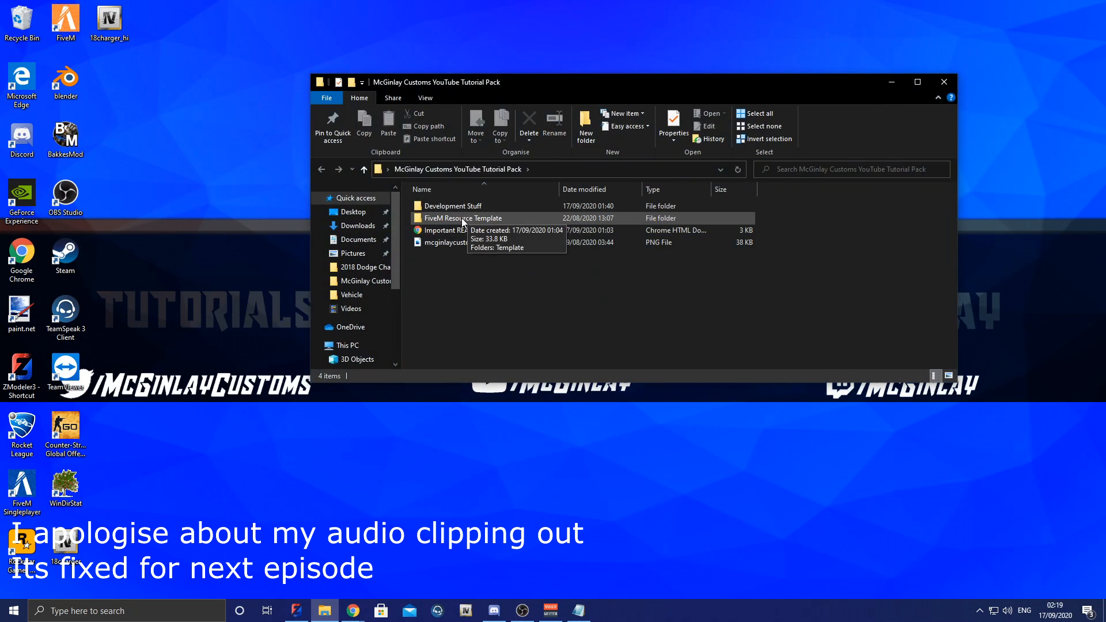
double_click(491, 218)
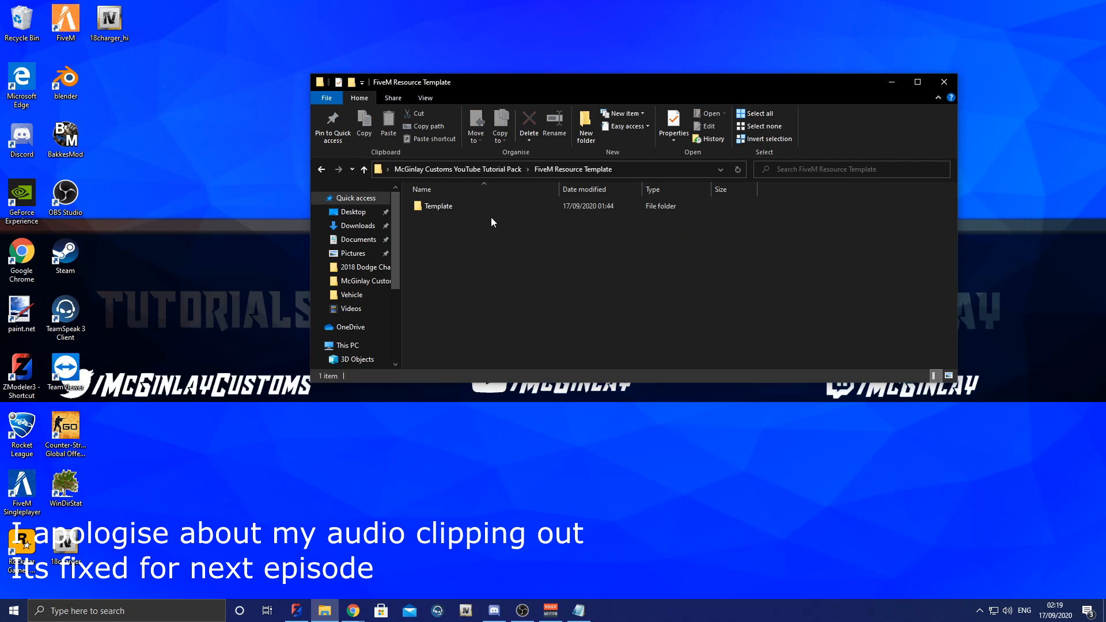
double_click(578, 206)
double_click(646, 206)
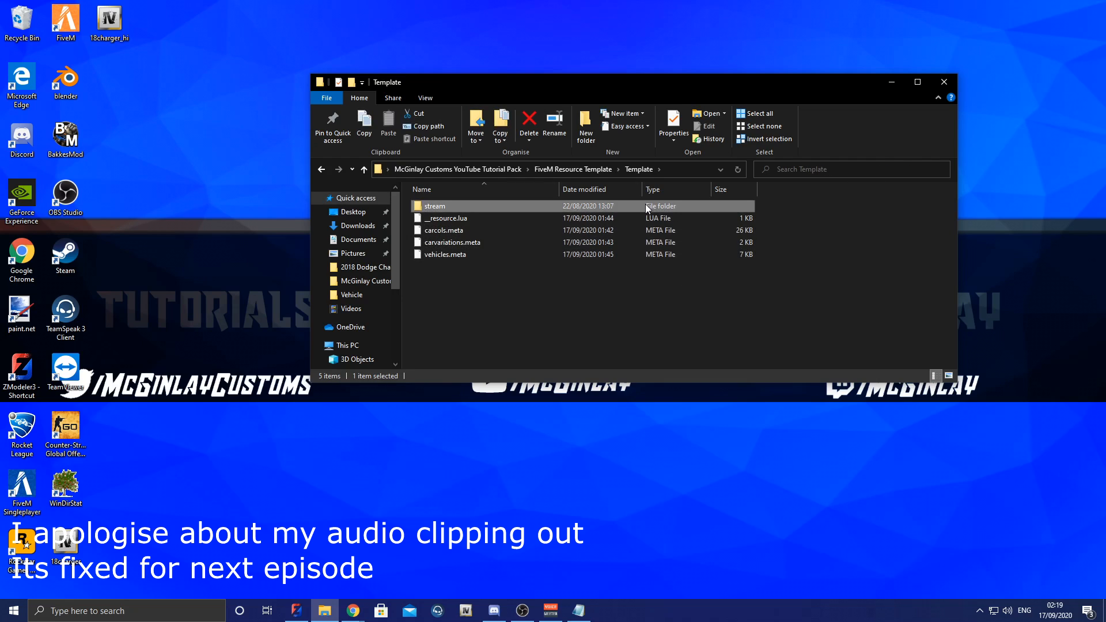
Step: Move the exported 18charger and 18charger_hi files from the desktop into the stream folder
left_click_drag(107, 43, 190, 95)
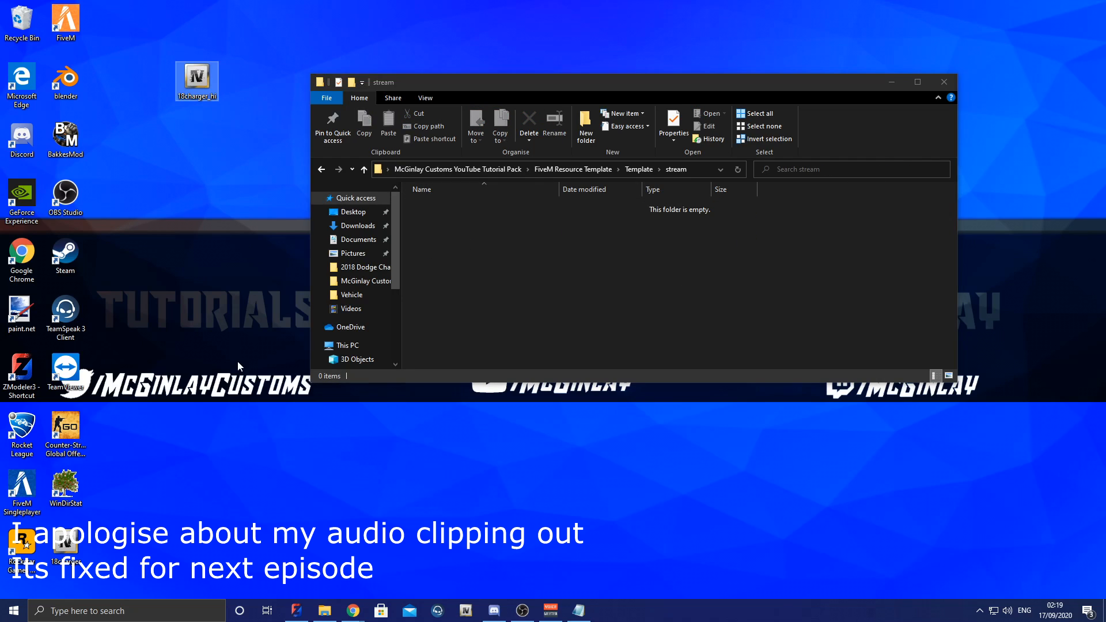
left_click_drag(65, 545, 222, 147)
left_click(196, 78, "ctrl")
left_click_drag(197, 78, 551, 242)
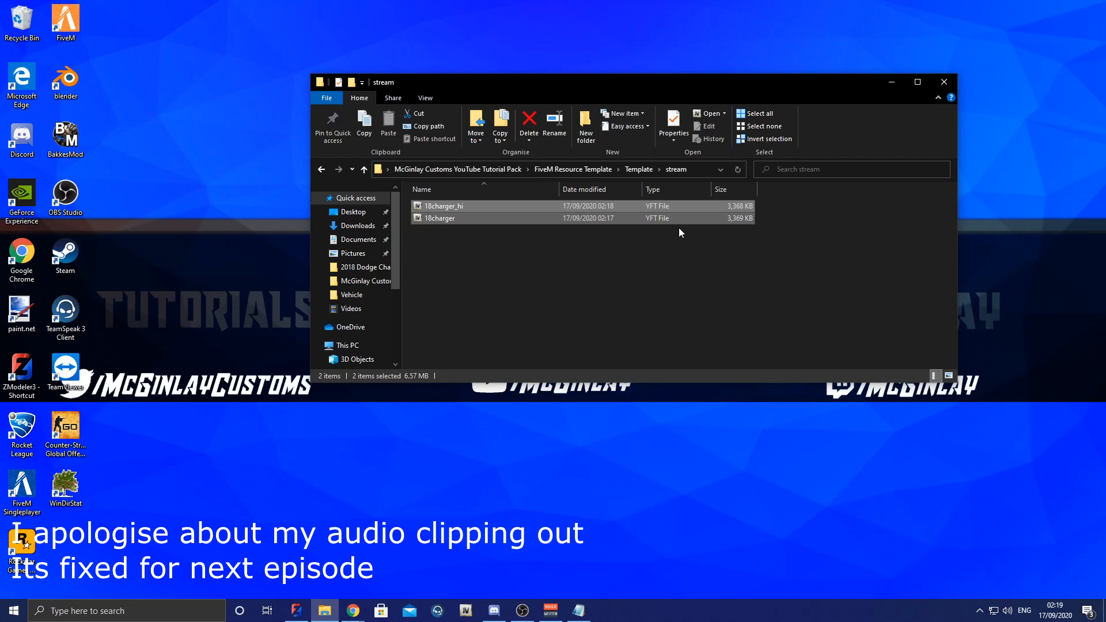
Step: Open the Template folder's vehicles.meta in Notepad++ and set its modelName to 18charger
left_click(639, 169)
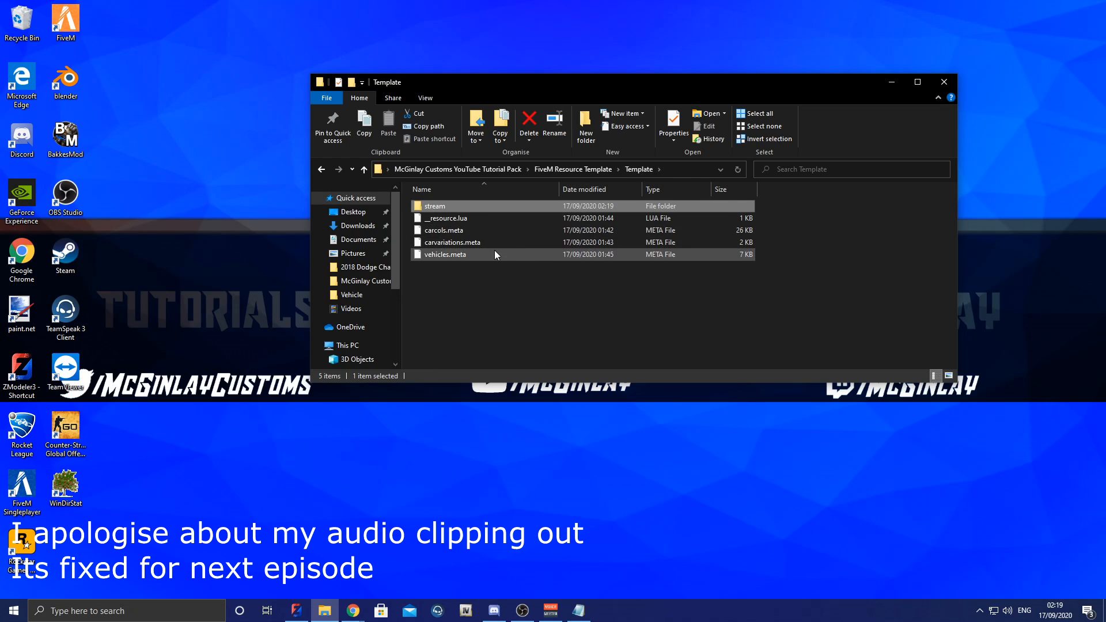
right_click(476, 255)
right_click(452, 256)
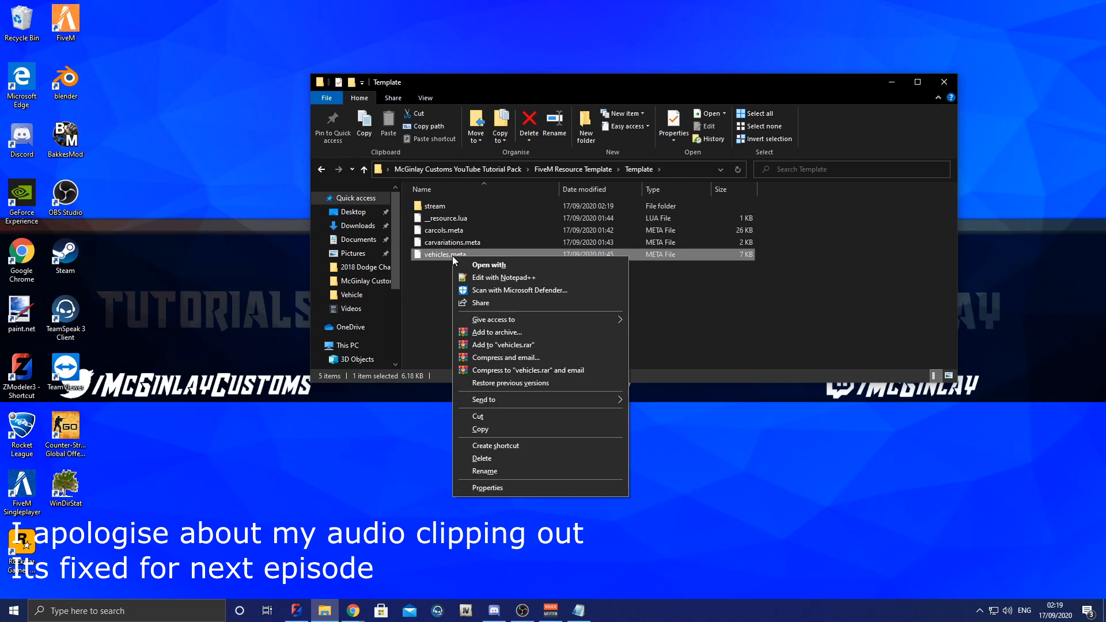
left_click(471, 276)
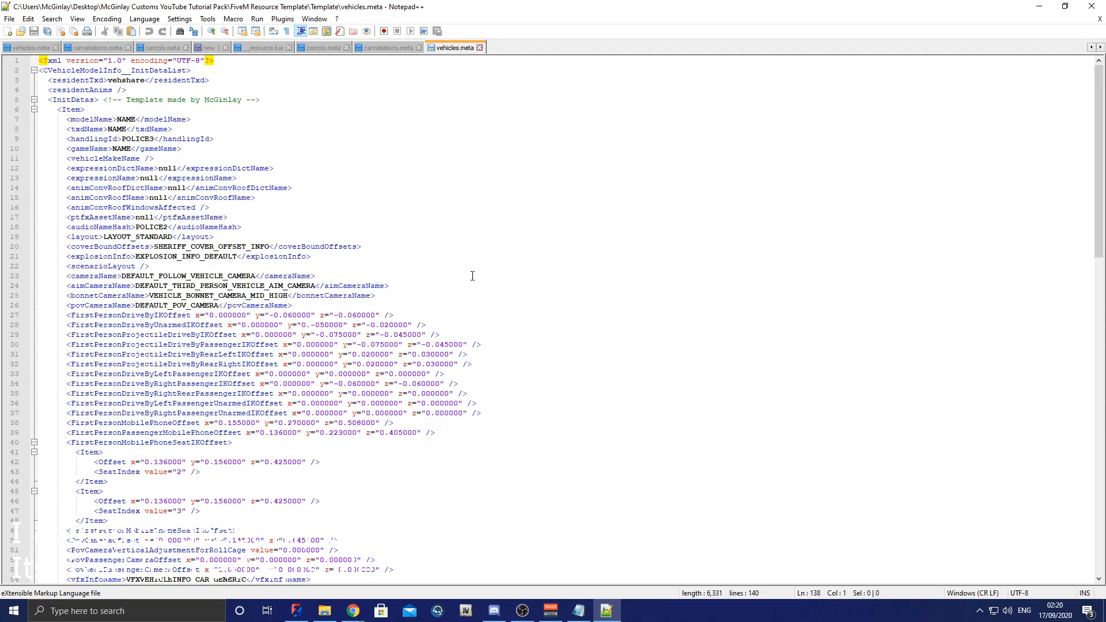
left_click(137, 118)
key("BackSpace")
key("BackSpace")
key("BackSpace")
key("BackSpace")
type("18charger")
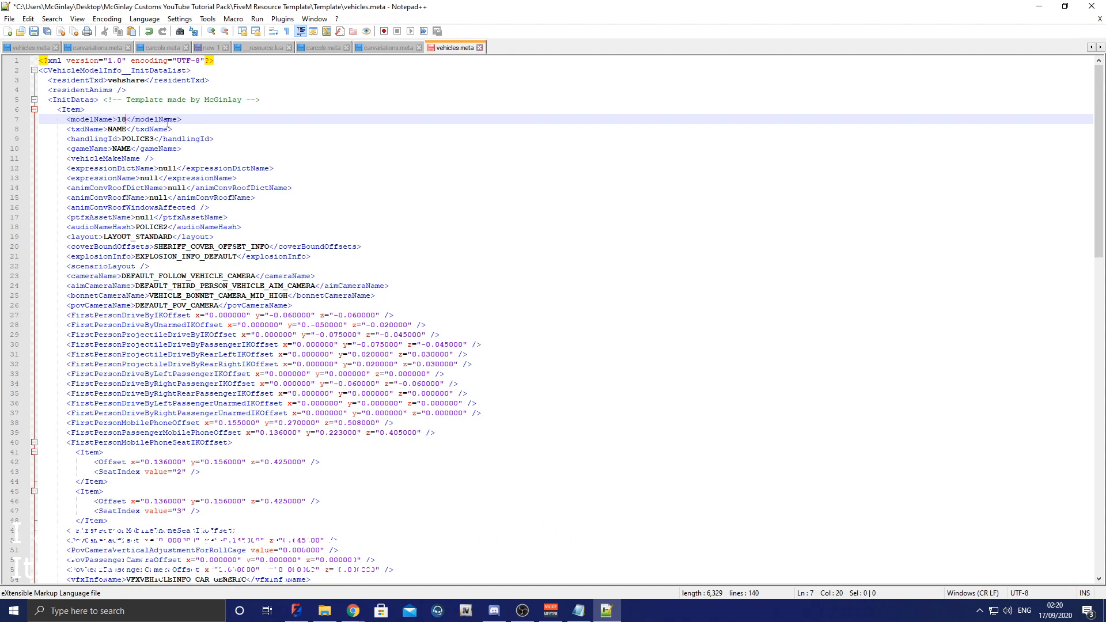
Step: Set the txdName in vehicles.meta to 18charger
key("Down")
key("Left")
key("Left")
key("Left")
key("BackSpace")
key("BackSpace")
key("BackSpace")
key("BackSpace")
type("18charge")
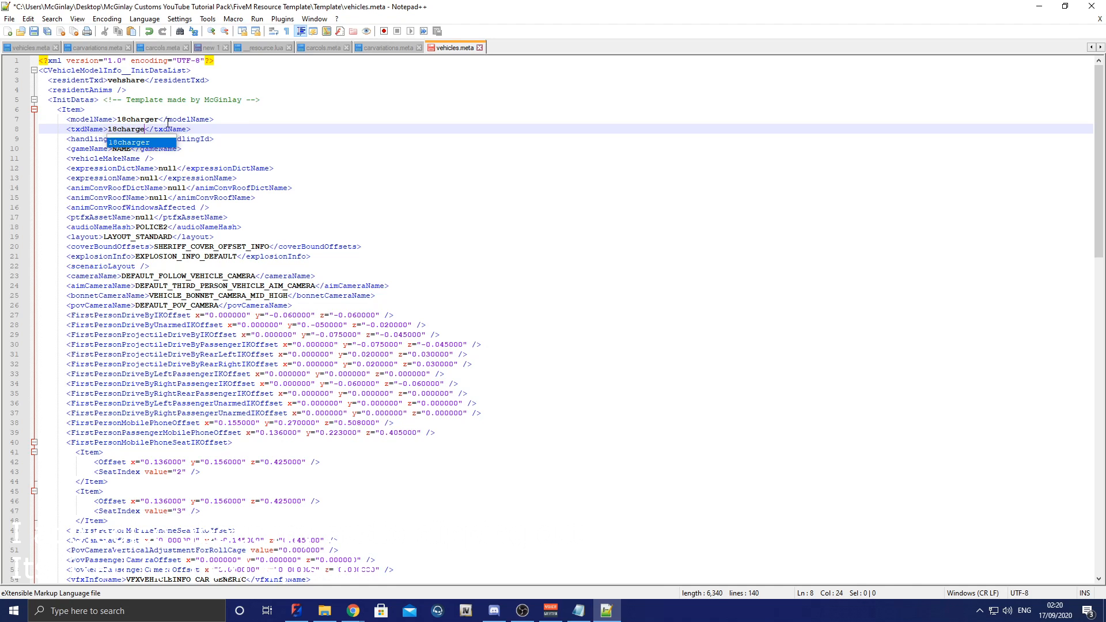
type("r")
Step: Set the gameName in vehicles.meta to 18charger
key("Down")
key("Down")
key("BackSpace")
key("BackSpace")
key("BackSpace")
key("BackSpace")
type("18charge")
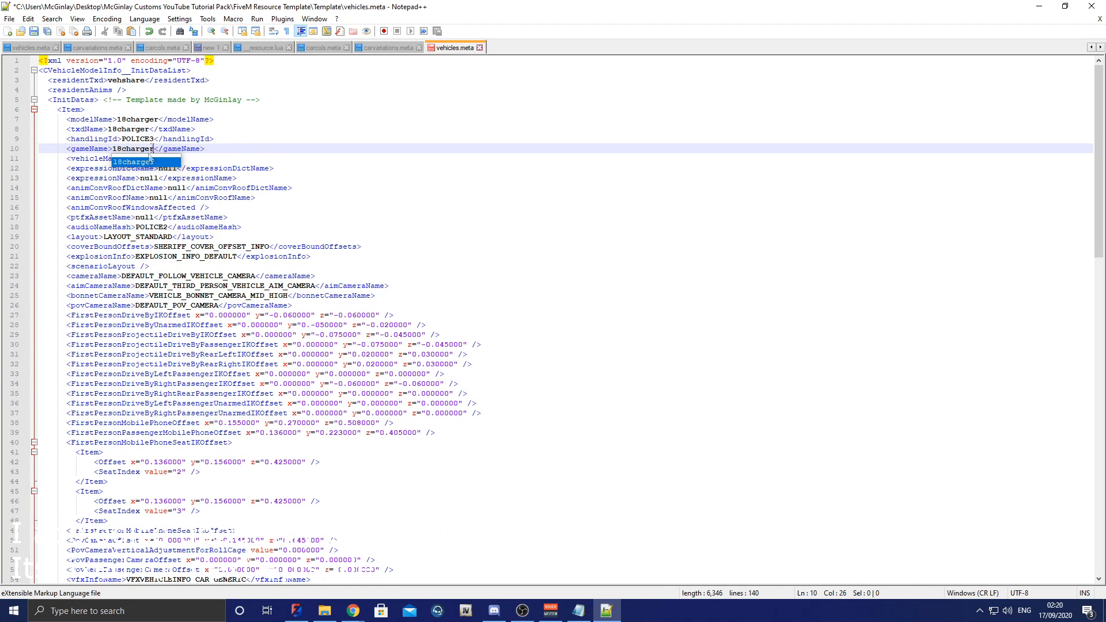
type("r")
Step: Set the handlingId in vehicles.meta to BUFFALO2
key("Up")
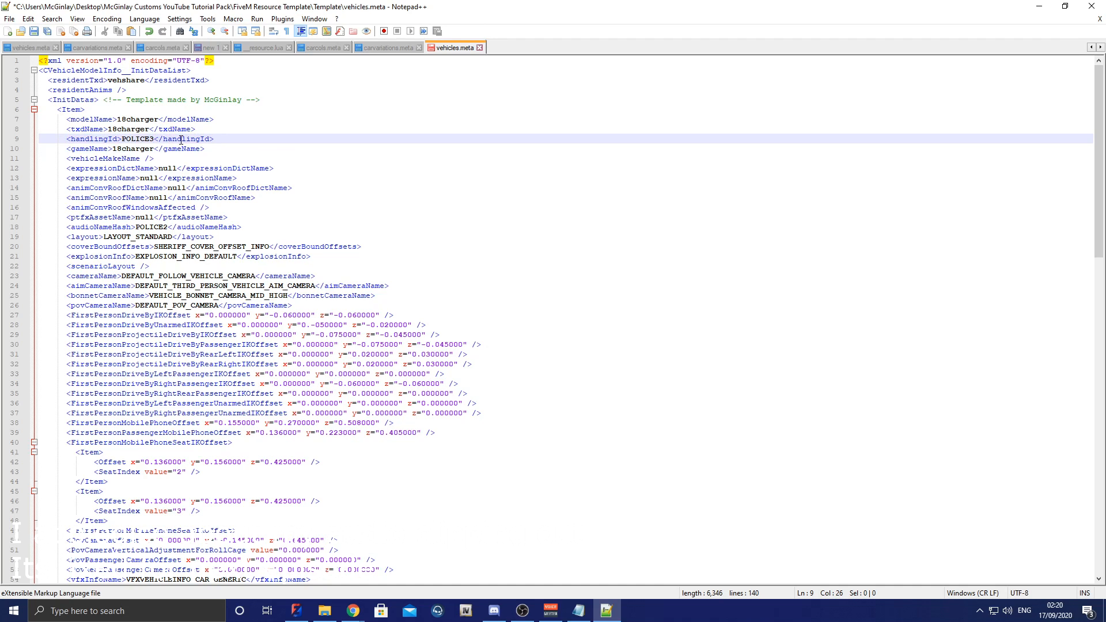
key("BackSpace")
key("BackSpace")
key("BackSpace")
key("BackSpace")
key("BackSpace")
key("BackSpace")
key("BackSpace")
type("BUFFALO2")
Step: Set the audioNameHash to WINDSOR, then save vehicles.meta and close the editor
left_click_drag(169, 228, 137, 228)
type("WINDSOR")
key("ctrl+s")
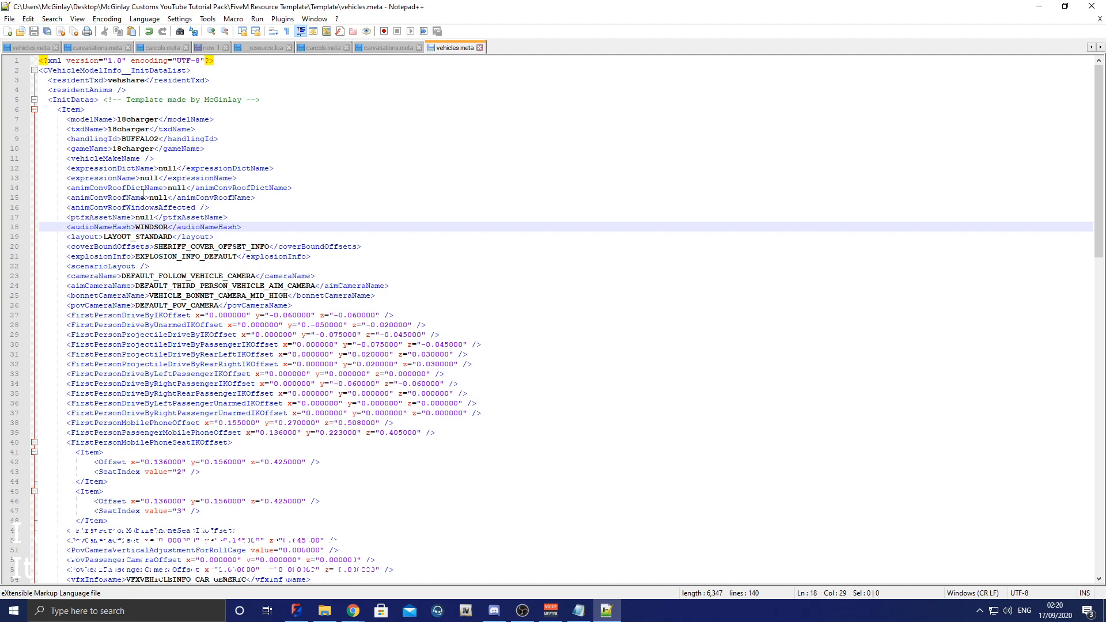
left_click(1091, 6)
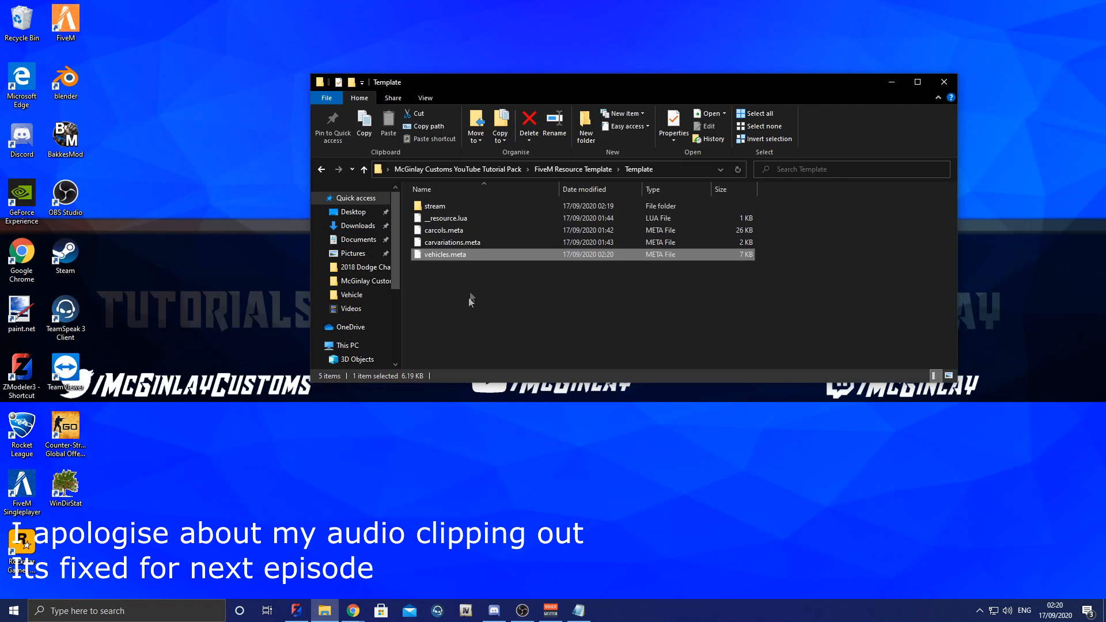
Step: Open the Template folder's carcols.meta in Notepad++ and set the siren item's id value to 31457
left_click(443, 232)
right_click(444, 232)
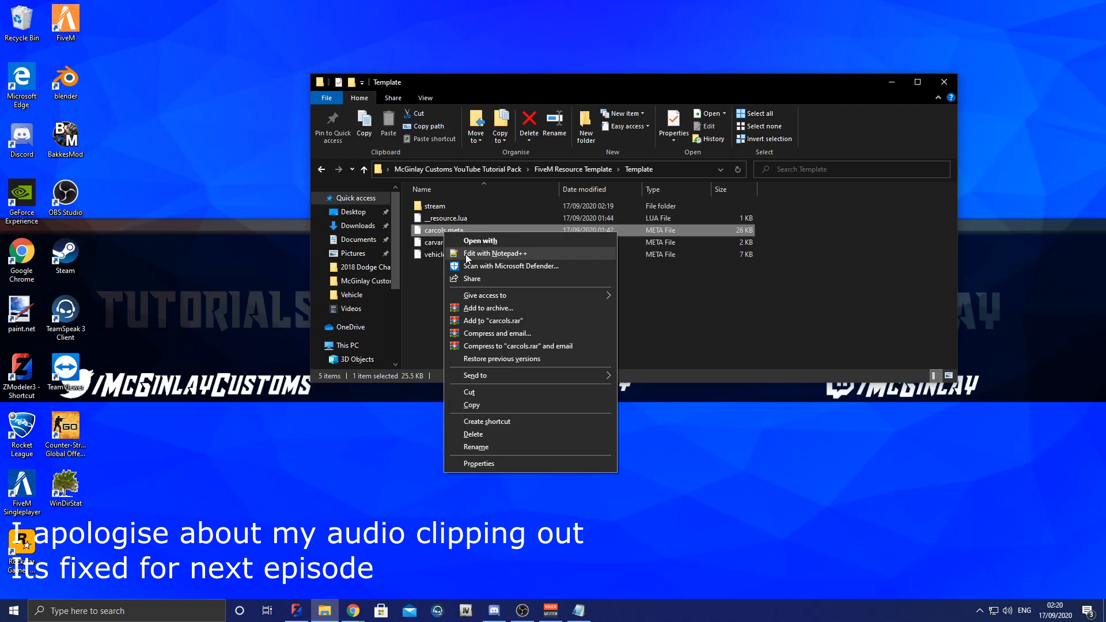
left_click(467, 256)
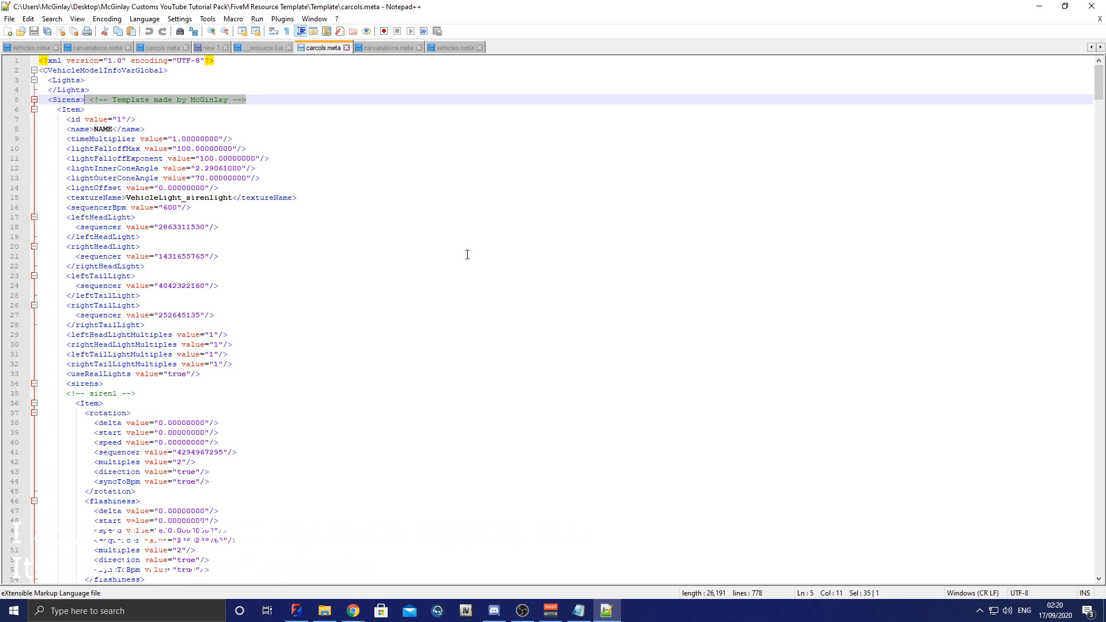
left_click(487, 246)
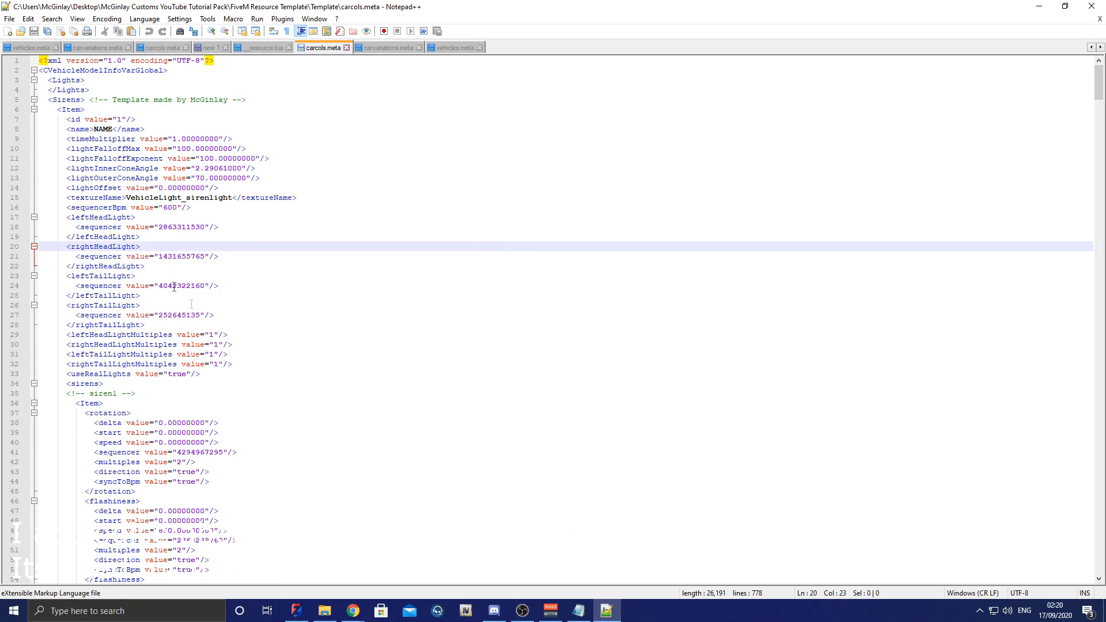
left_click(126, 119)
key("BackSpace")
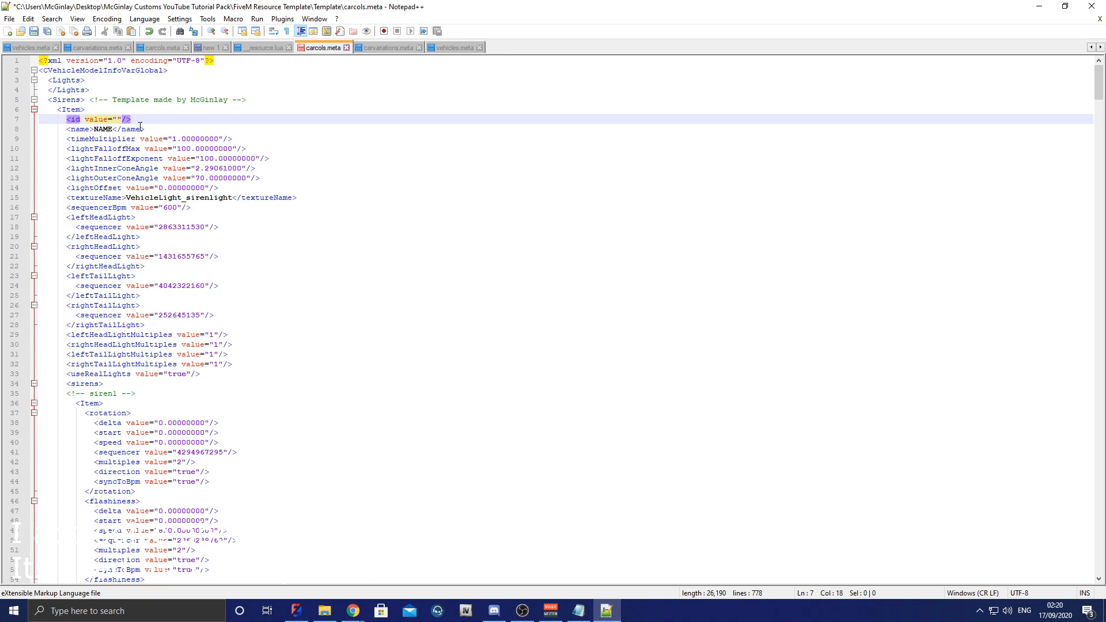
type("31457")
Step: Replace the siren item's name placeholder in carcols.meta with Tutorial
double_click(104, 129)
key("BackSpace")
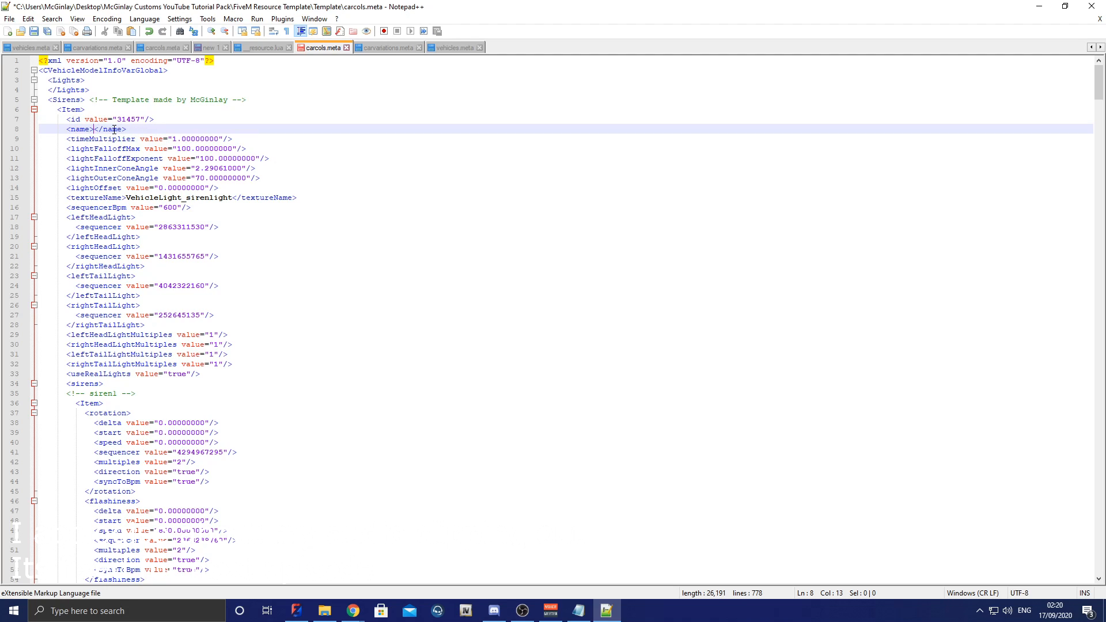
type("Y")
key("BackSpace")
type("Tutorial")
scroll(1086, 92, "down", 7)
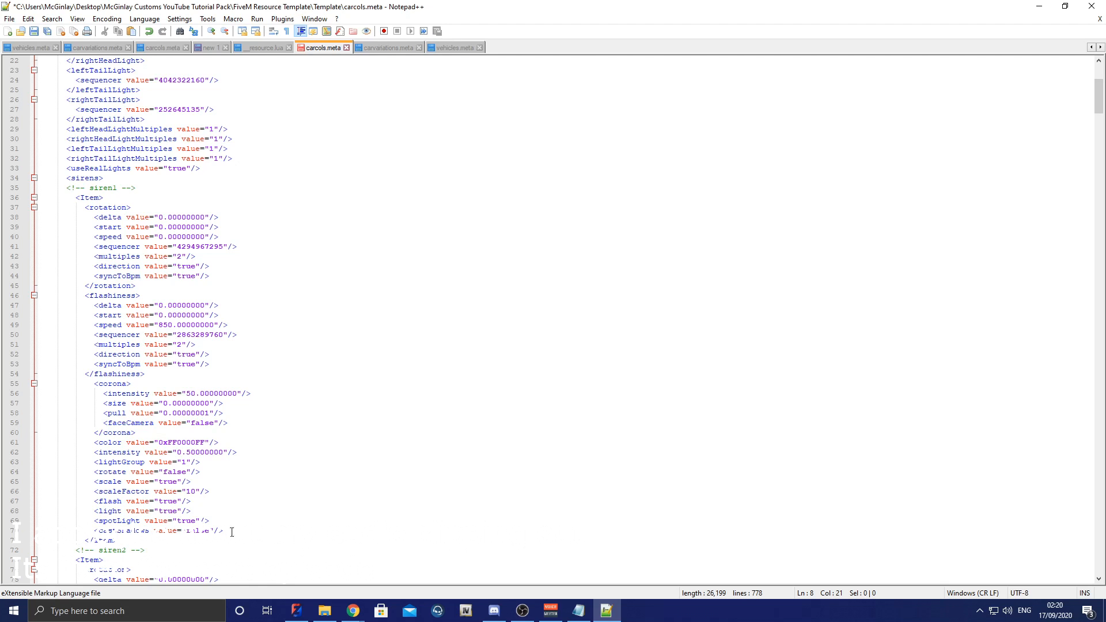
left_click(579, 610)
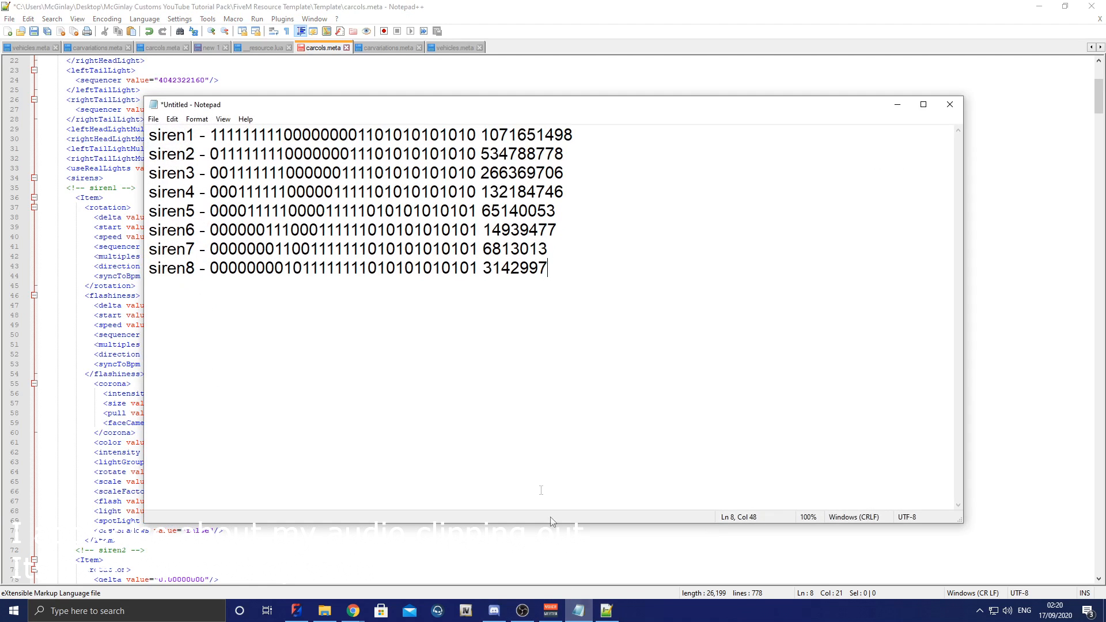
left_click_drag(574, 136, 482, 134)
key("ctrl+c")
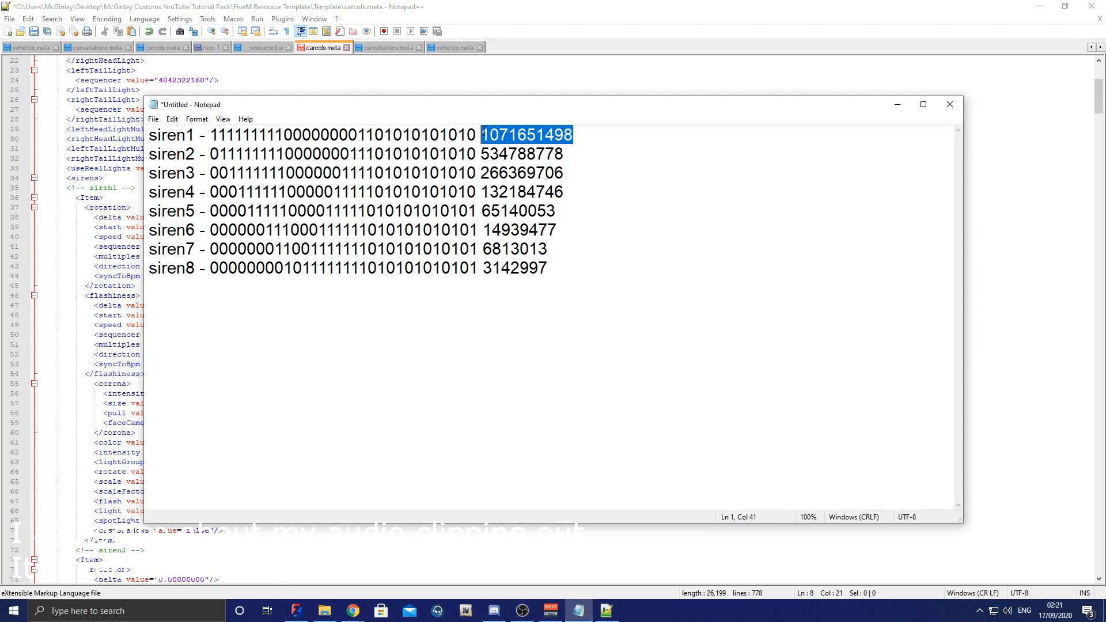
left_click(903, 95)
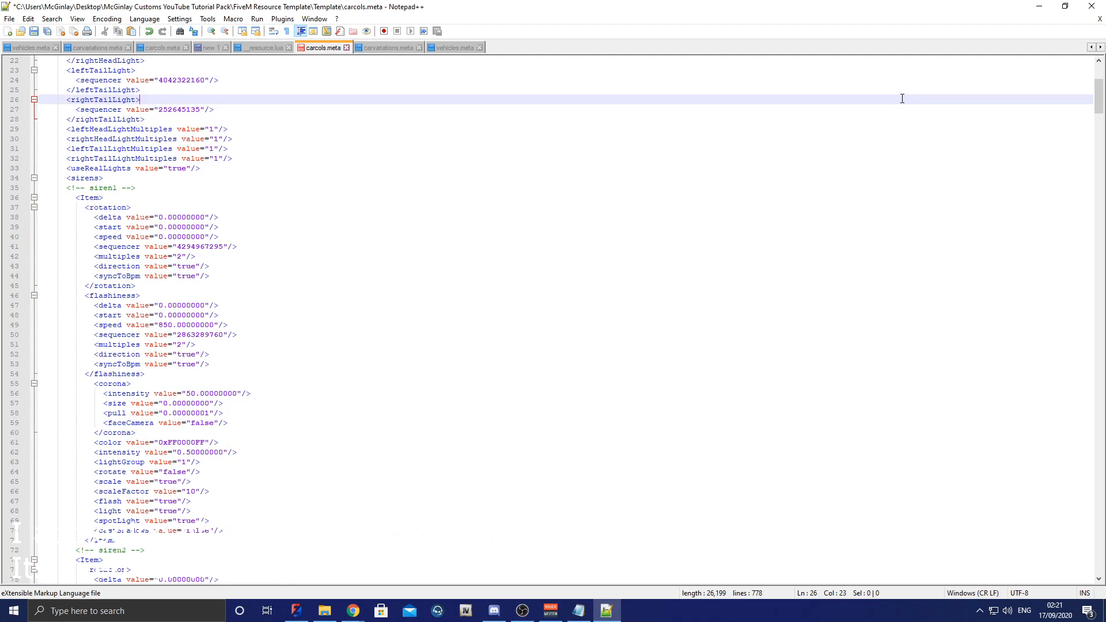
left_click(142, 295)
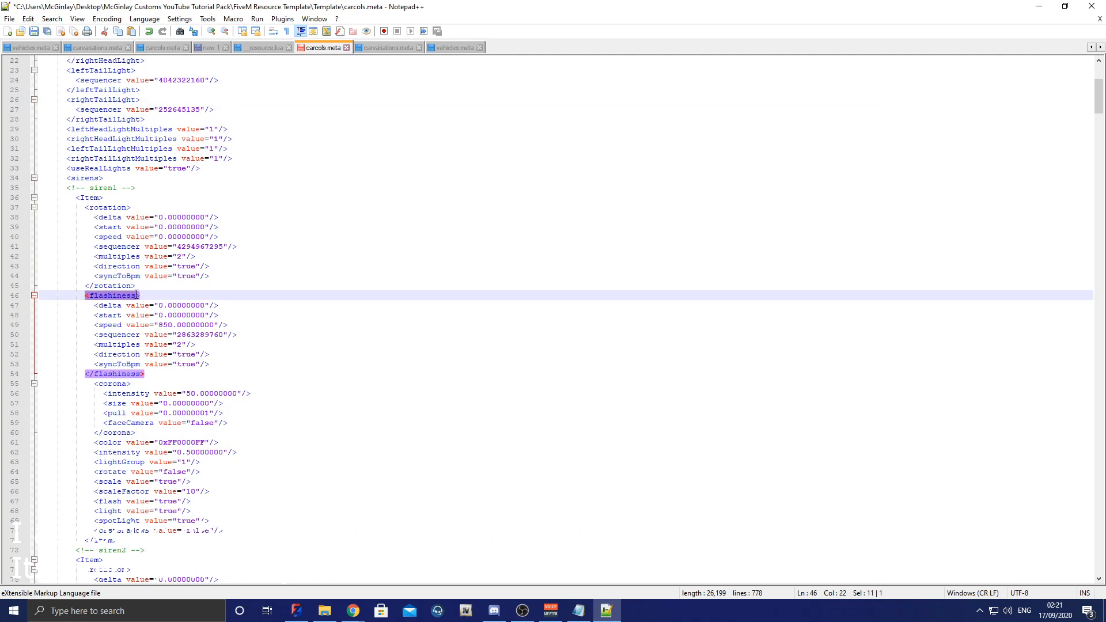
left_click_drag(144, 294, 86, 295)
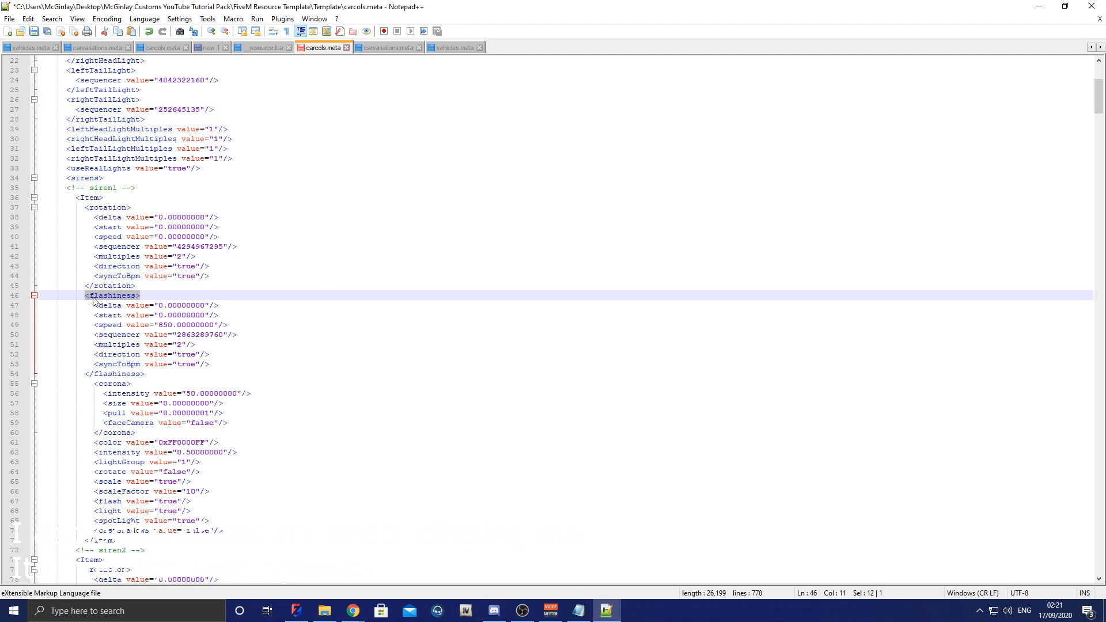
left_click_drag(177, 335, 225, 336)
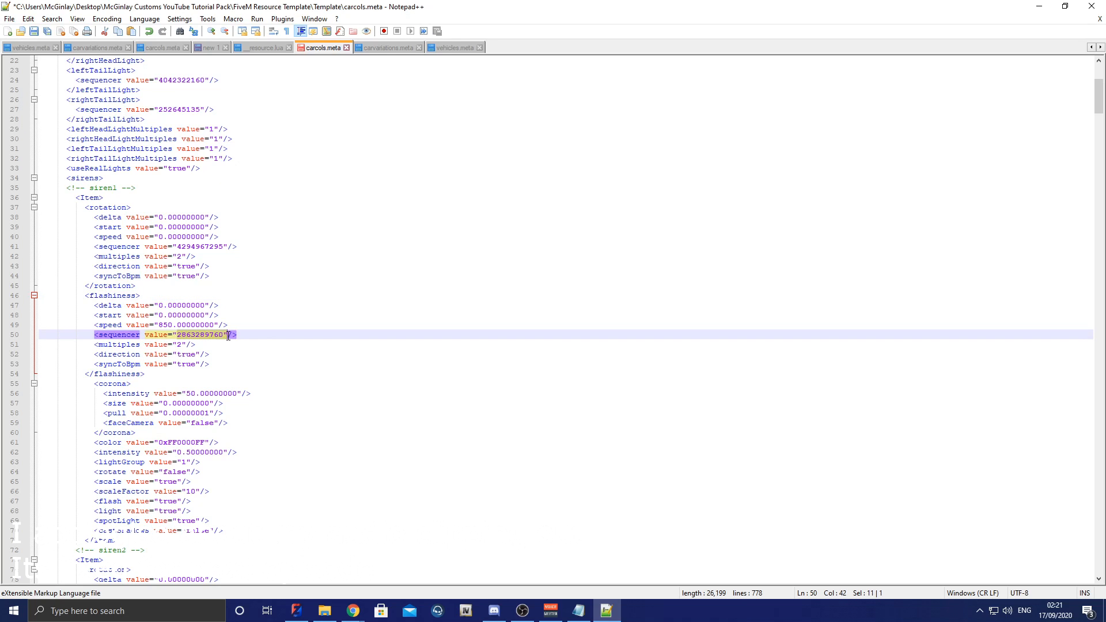
key("ctrl+v")
Step: Copy siren2's decimal from the Notepad list and set siren2's flashiness sequencer value to 534788778
left_click(579, 610)
left_click_drag(564, 153, 483, 153)
key("ctrl+c")
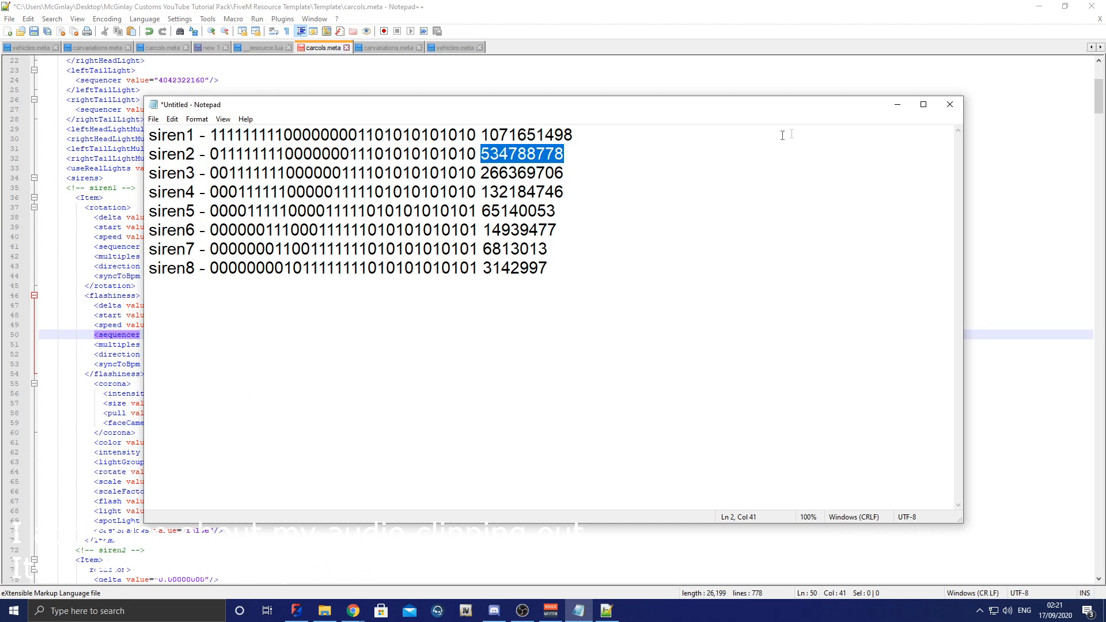
left_click(897, 105)
left_click_drag(1099, 108, 1100, 144)
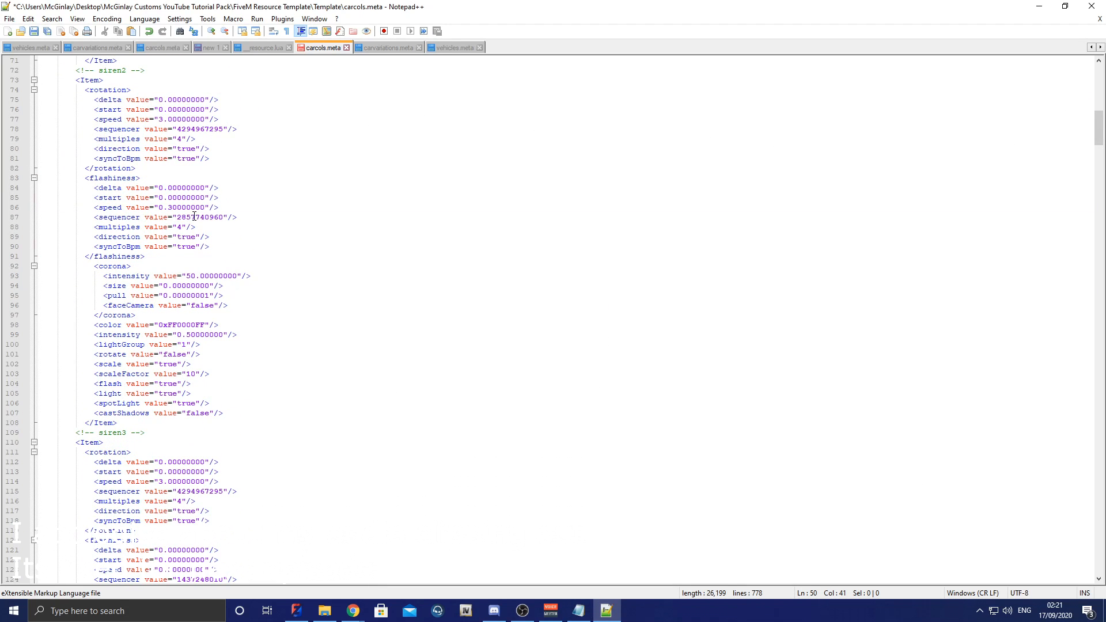
double_click(195, 217)
key("ctrl+v")
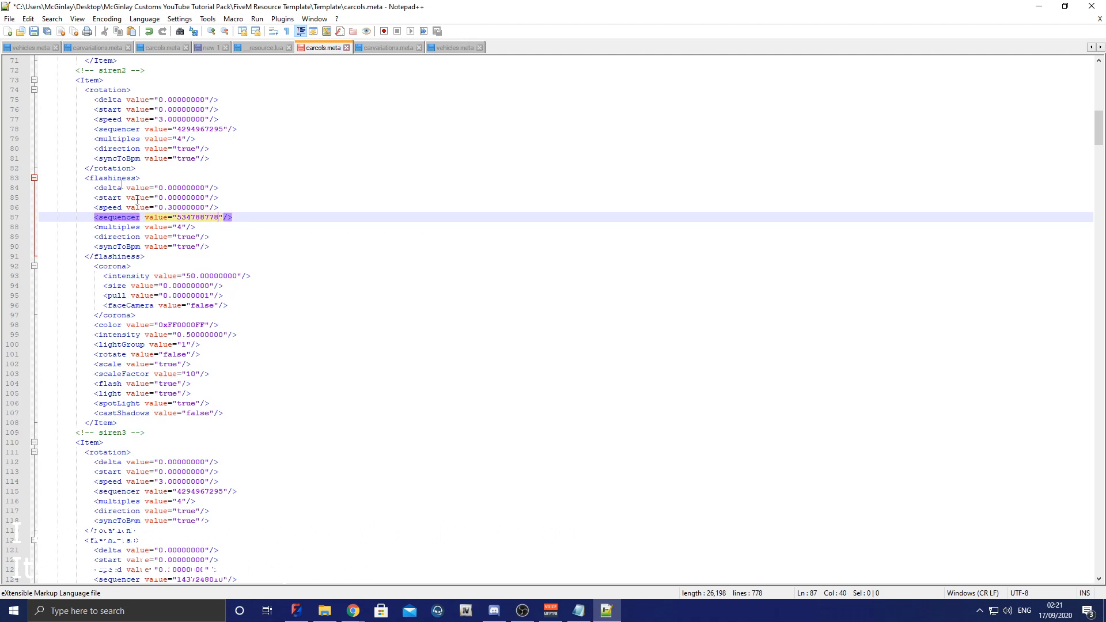
Step: Copy siren3's decimal from the Notepad list and set siren3's flashiness sequencer value to 266369706
left_click(578, 611)
double_click(486, 175)
key("ctrl+c")
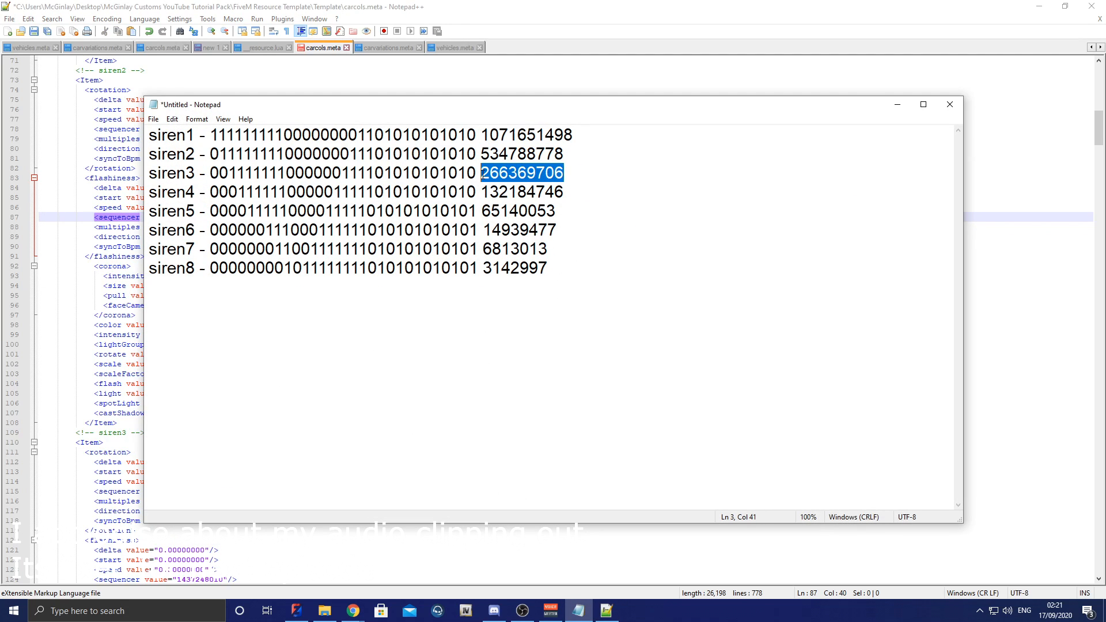
left_click(897, 105)
scroll(1088, 145, "down", 11)
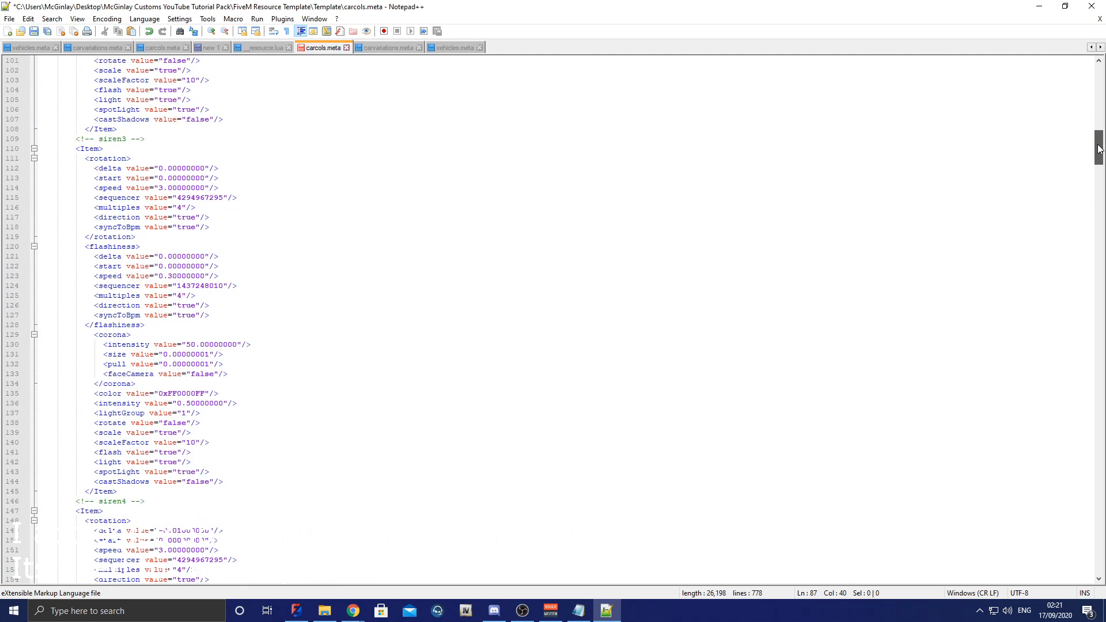
double_click(205, 257)
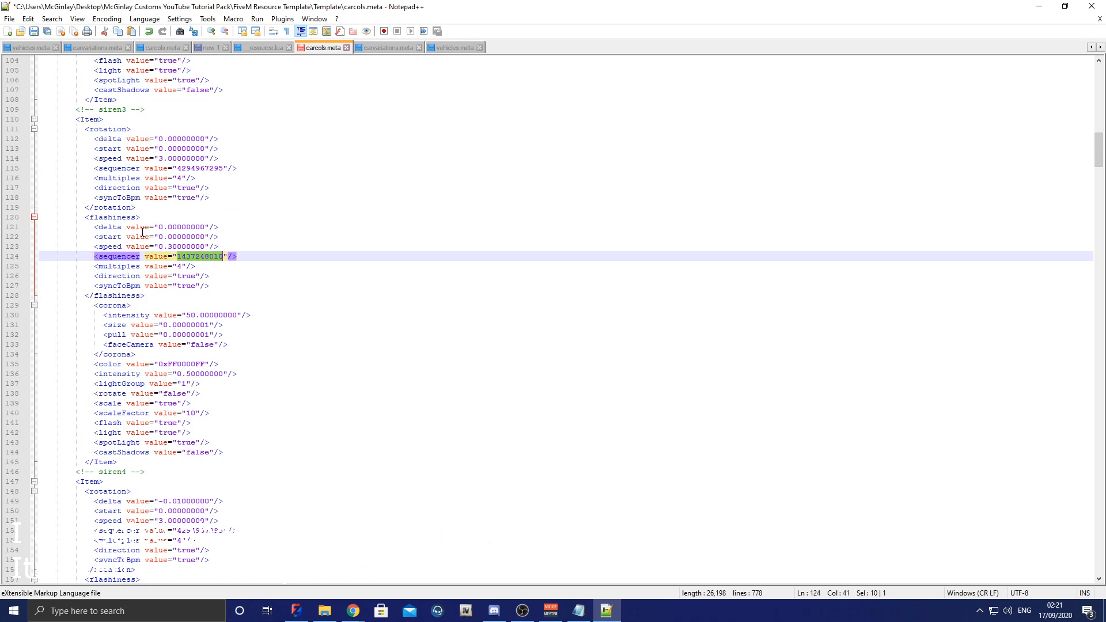
key("ctrl+v")
Step: Copy siren4's decimal from the Notepad list and set siren4's flashiness sequencer value to 132184746
left_click(578, 610)
left_click_drag(564, 192, 490, 192)
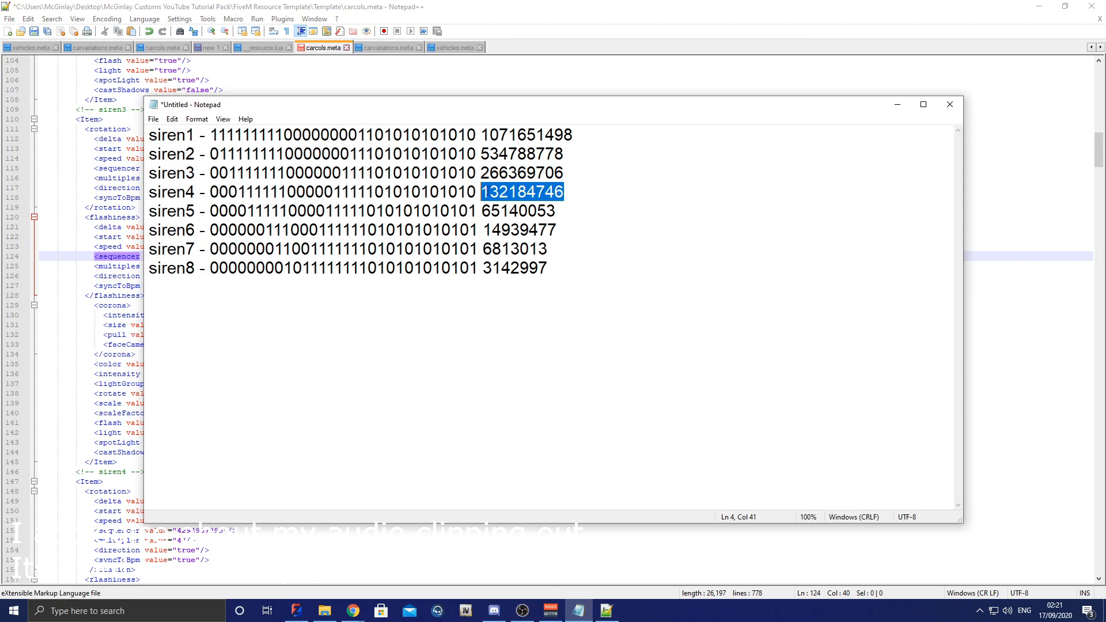
left_click(897, 104)
left_click_drag(1098, 152, 1099, 167)
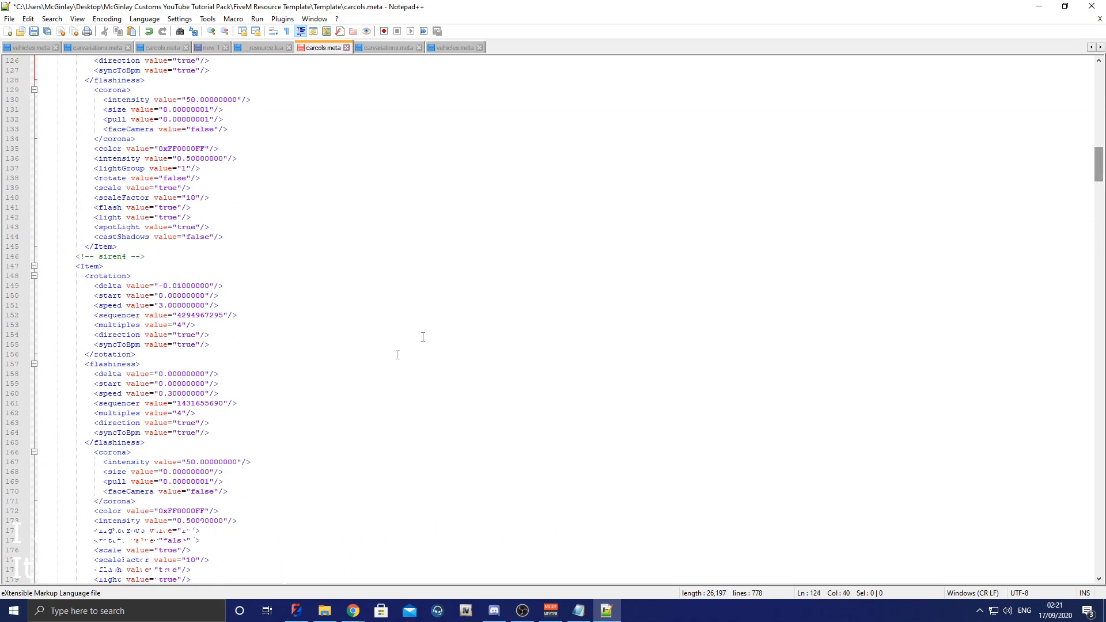
double_click(205, 403)
type("132184746")
Step: Copy siren5's decimal from the Notepad list and set siren5's flashiness sequencer value to 65140053
left_click(579, 611)
left_click_drag(556, 211, 481, 211)
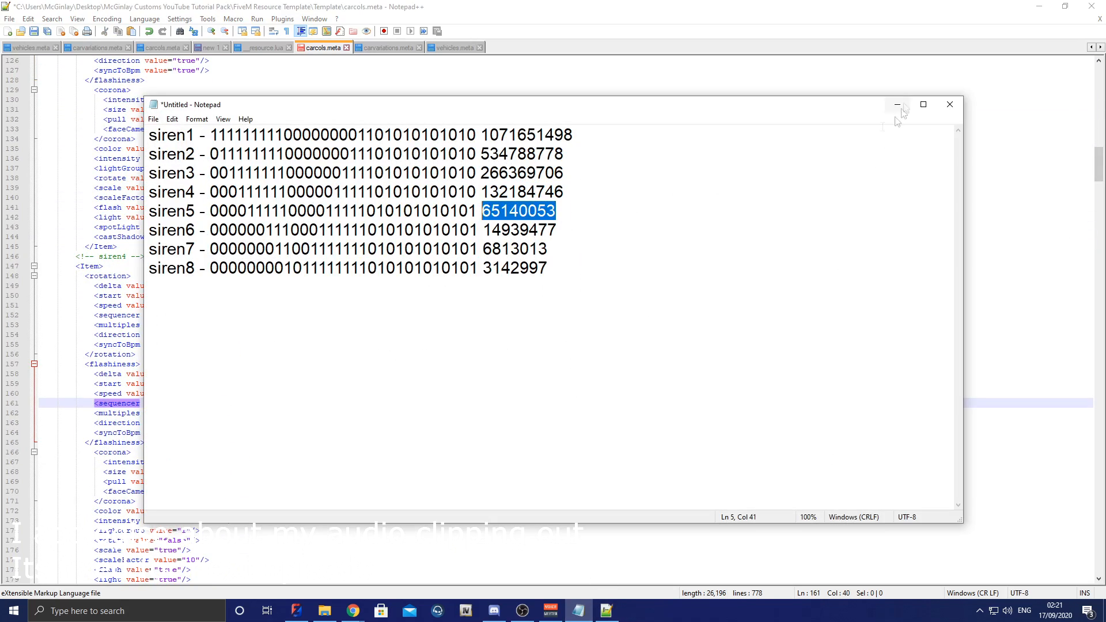
left_click(897, 104)
left_click_drag(1098, 166, 1099, 189)
double_click(205, 384)
type("65140053")
Step: Copy siren6's decimal from the Notepad list and set siren6's flashiness sequencer value to 14939477
left_click(579, 611)
left_click_drag(556, 230, 483, 230)
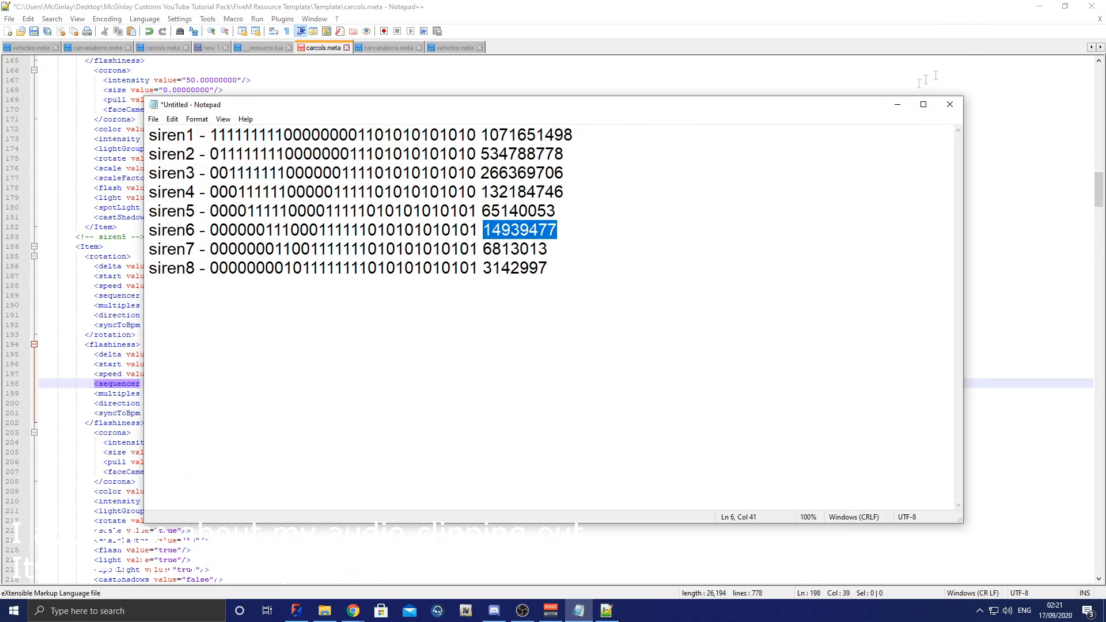
left_click(897, 104)
left_click_drag(1098, 189, 1098, 204)
double_click(195, 501)
type("14939477")
Step: Copy siren7's decimal from the Notepad list and set siren7's flashiness sequencer value to 6813013
left_click(578, 611)
left_click_drag(548, 249, 483, 249)
left_click(897, 104)
left_click_drag(1099, 204, 1099, 236)
double_click(194, 384)
type("6813013")
Step: Copy siren8's decimal from the Notepad list and set siren8's flashiness sequencer value to 3142997
left_click(578, 610)
left_click_drag(548, 267, 482, 268)
left_click(897, 104)
left_click_drag(1099, 236, 1098, 257)
double_click(194, 462)
type("3142997")
left_click(351, 501)
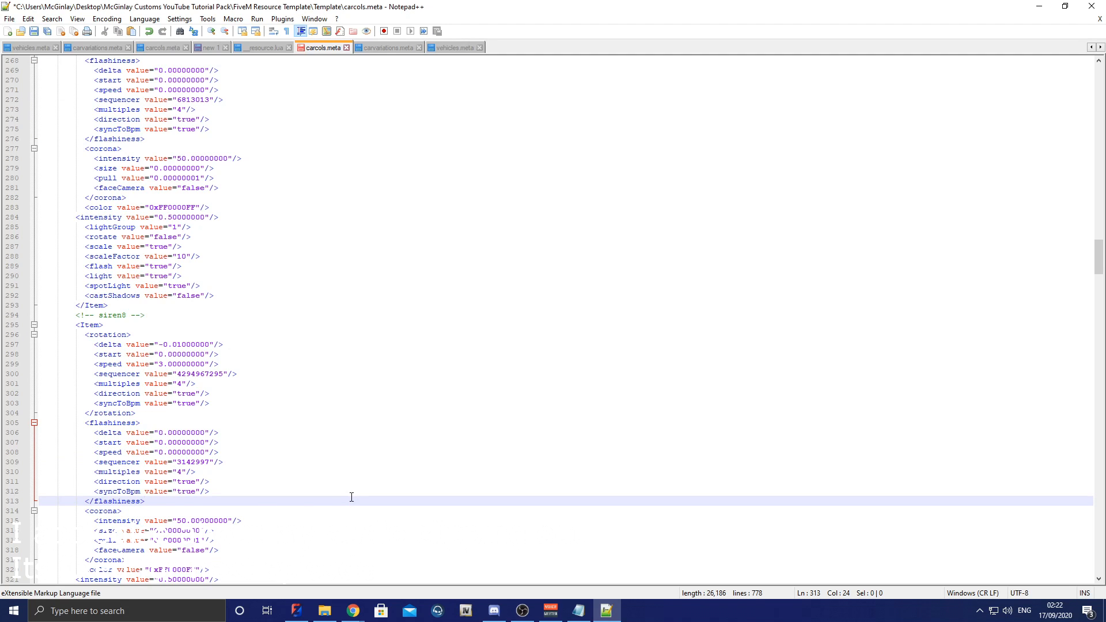
Step: Copy siren1's flashiness delta value and set siren5's flashiness delta to 0.00000000
left_click_drag(1099, 258, 1090, 123)
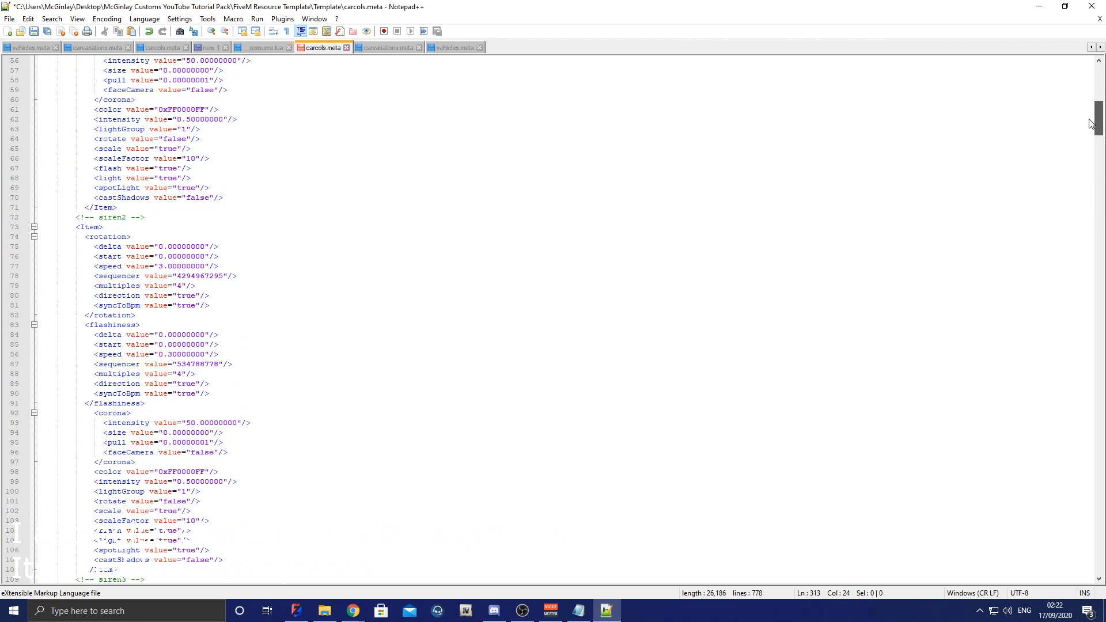
left_click_drag(1090, 124, 1090, 125)
left_click_drag(1096, 129, 1094, 94)
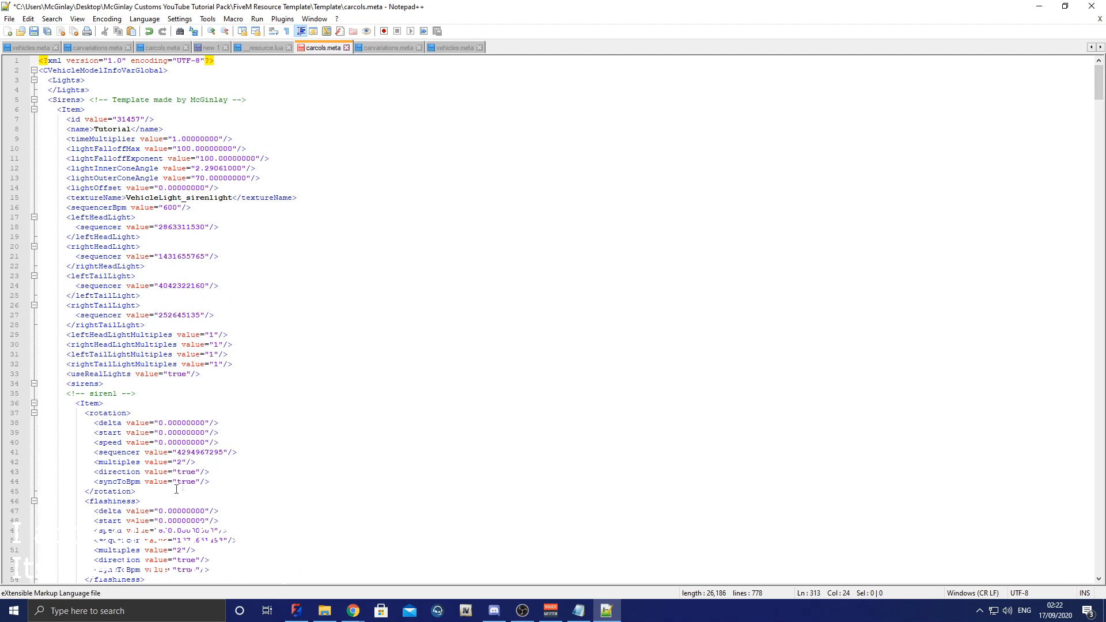
left_click(103, 512)
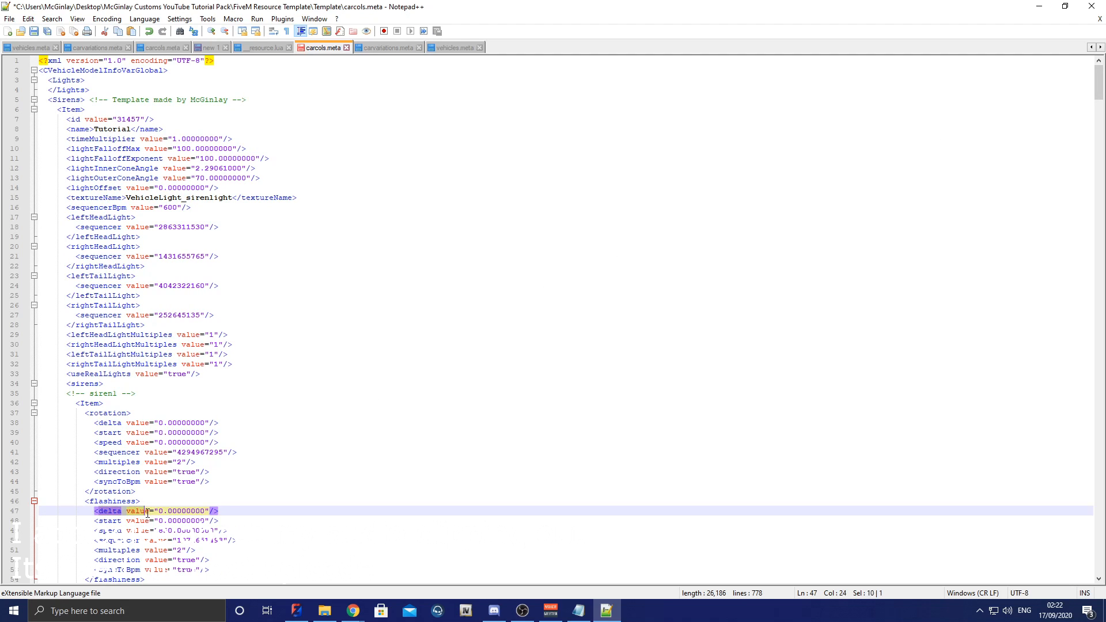
left_click_drag(158, 512, 205, 512)
key("ctrl+c")
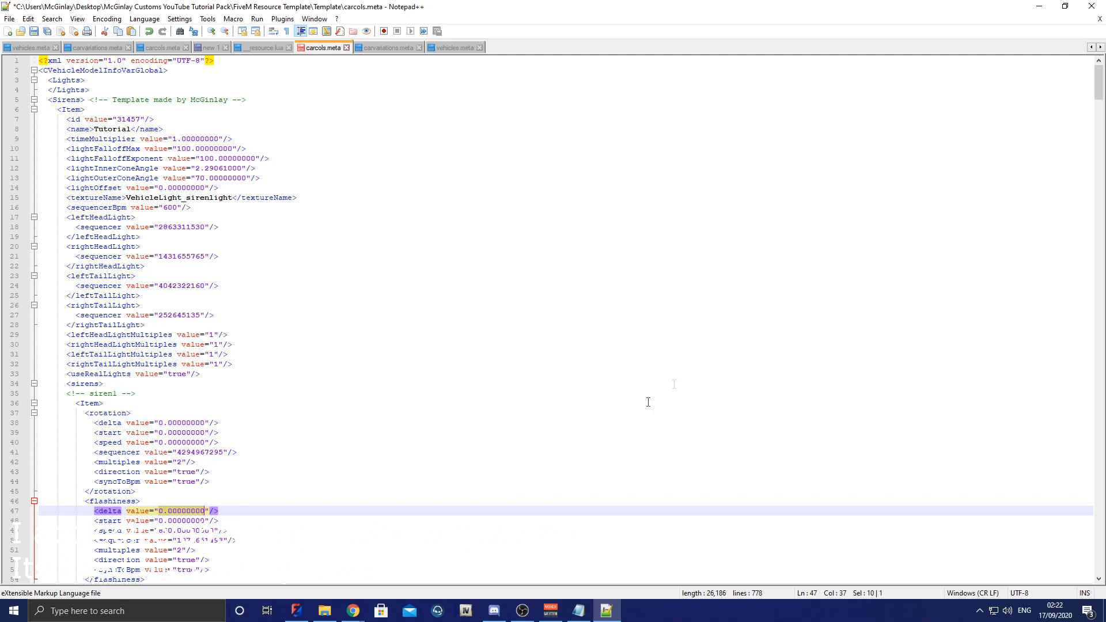
left_click_drag(1100, 86, 1090, 188)
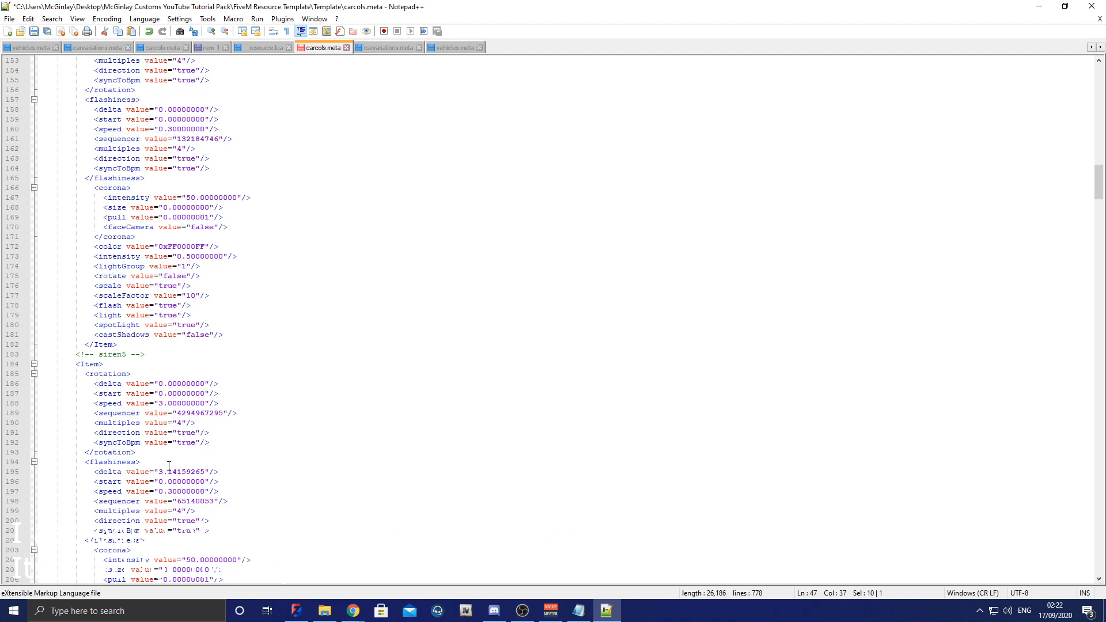
left_click_drag(160, 472, 206, 472)
key("ctrl+v")
Step: Set siren6's flashiness delta to the copied value 0.00000000
left_click_drag(1099, 189, 1099, 221)
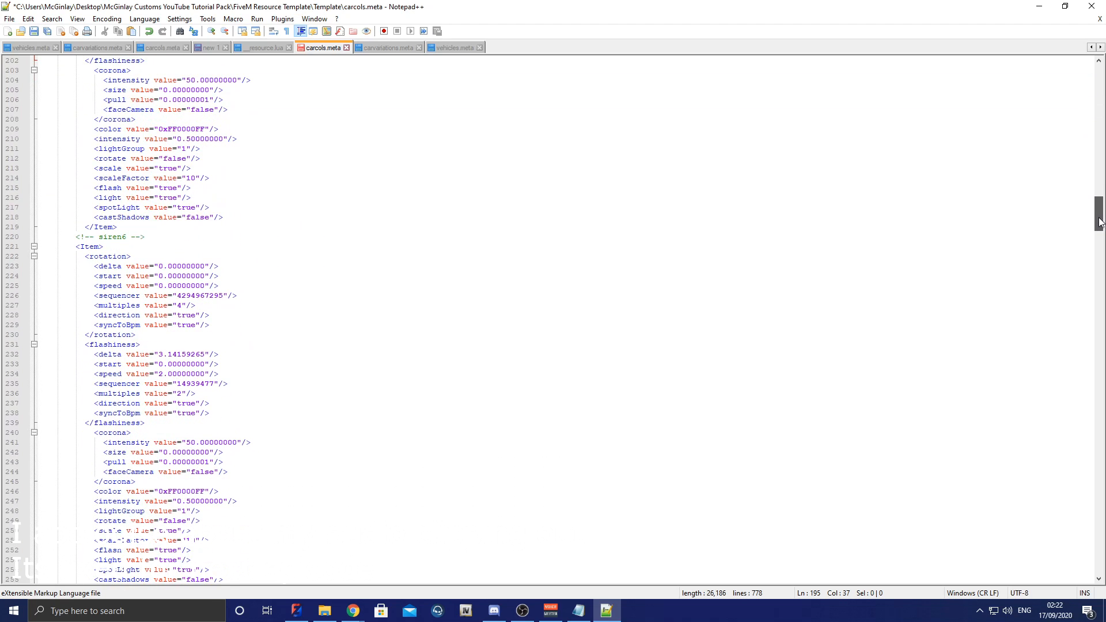
left_click_drag(160, 355, 207, 355)
key("ctrl+v")
left_click_drag(1100, 225, 1097, 257)
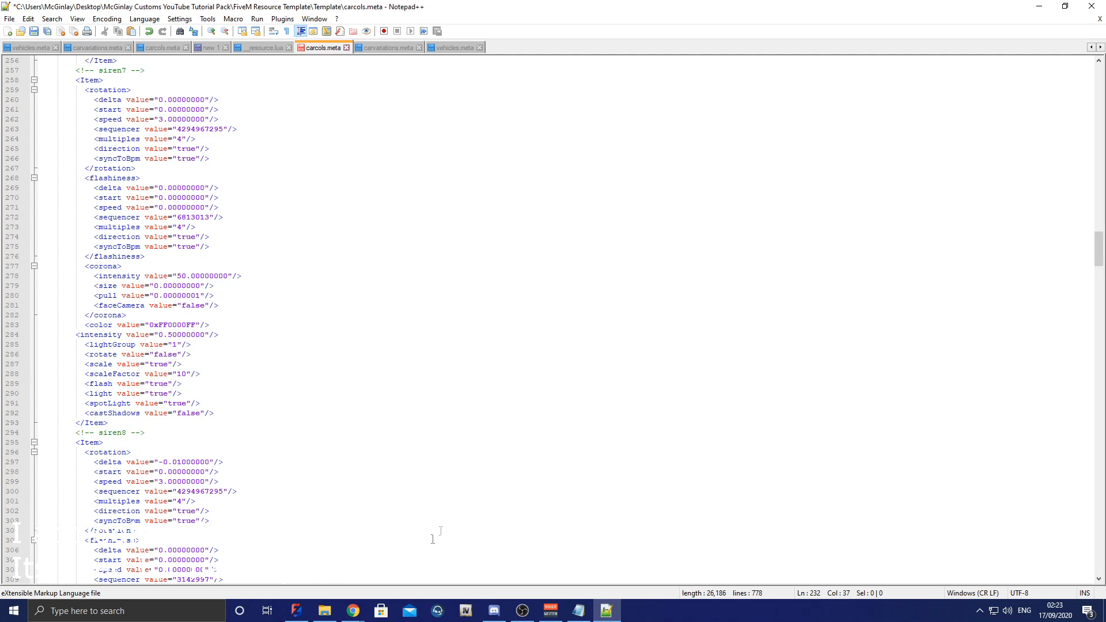
Step: Copy the Red colour value from the carcols cheat sheet in Google Sheets and set siren1's color in carcols.meta to 0xFFFF0000
left_click(325, 610)
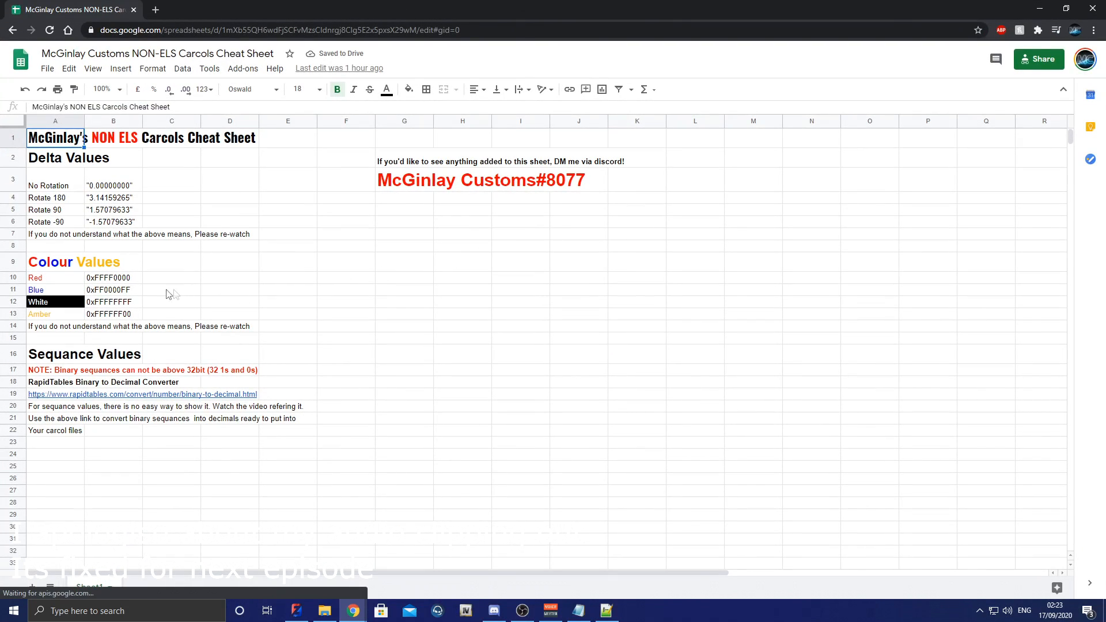
left_click(61, 281)
left_click(115, 280)
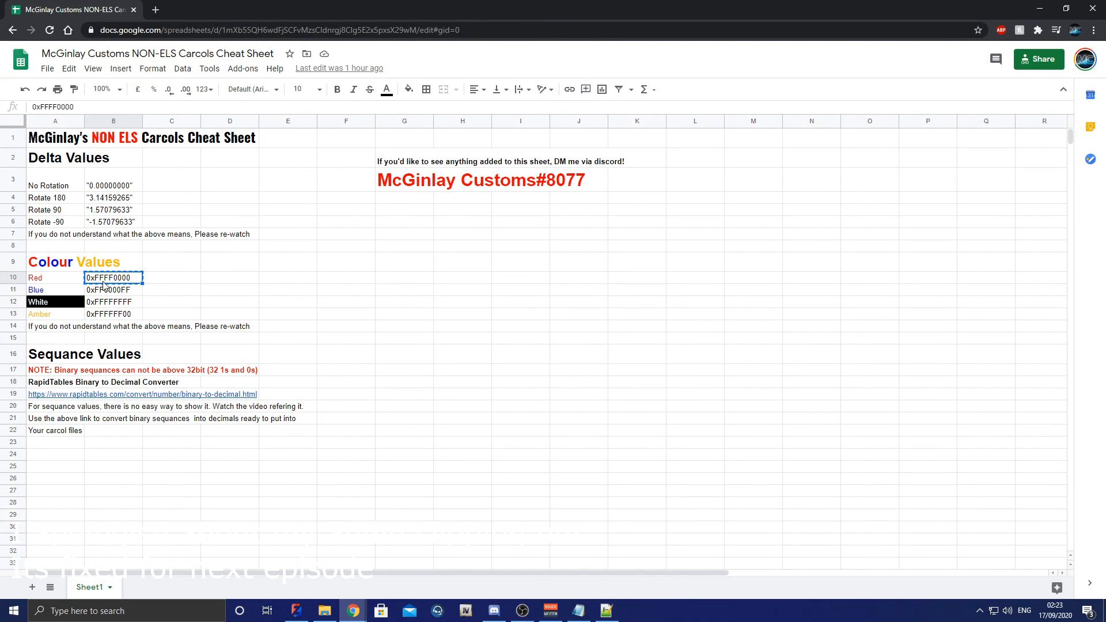
key("alt+Tab")
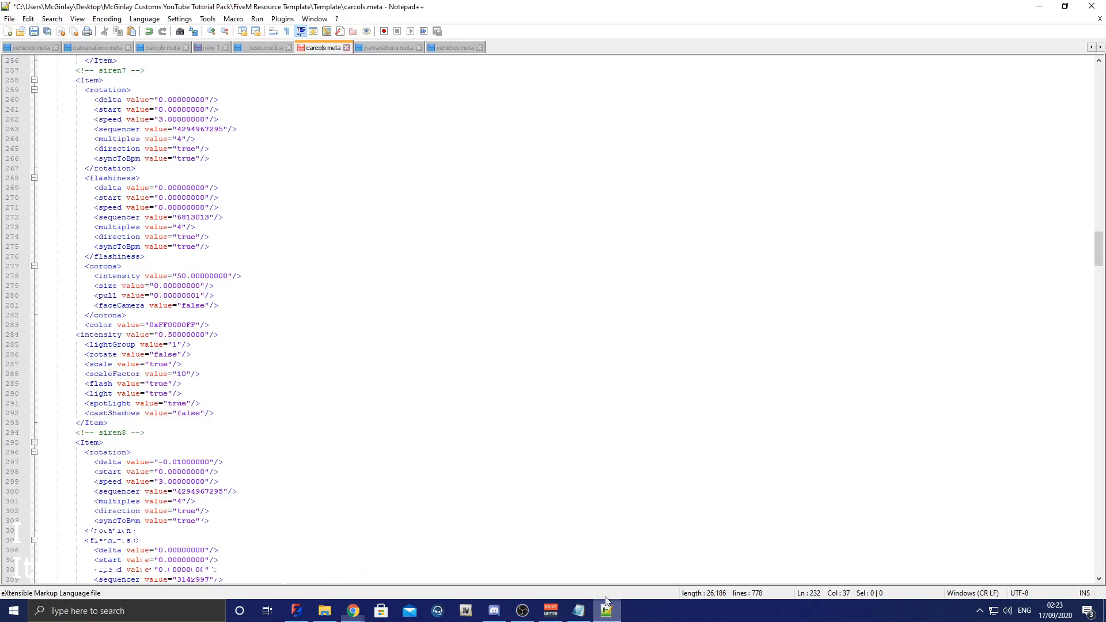
scroll(247, 296, "up", 15)
scroll(243, 286, "up", 20)
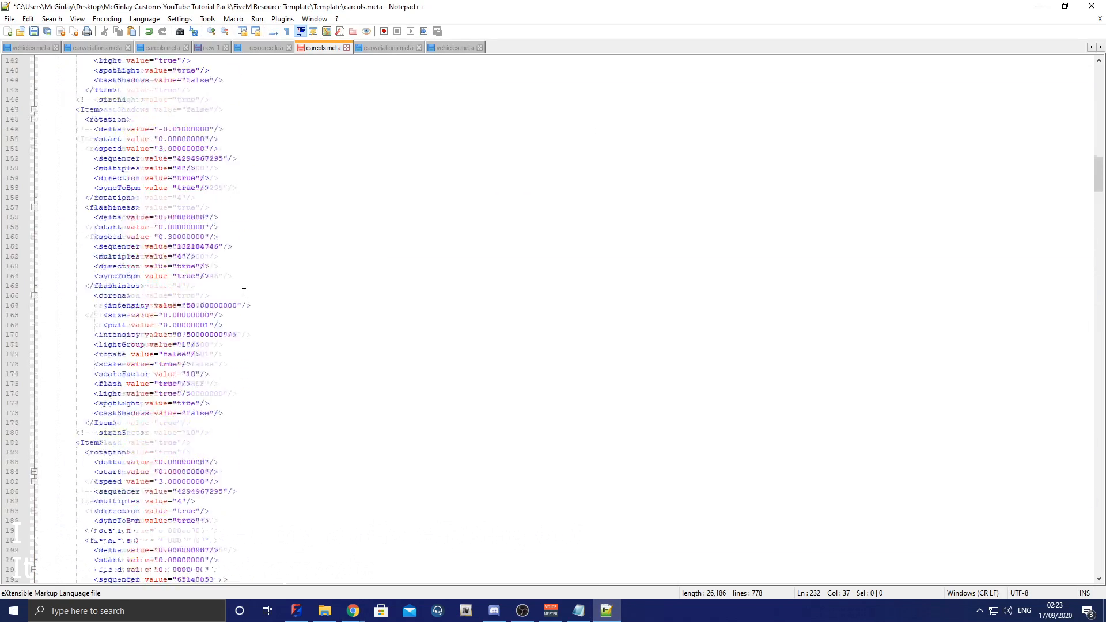
scroll(231, 300, "up", 1)
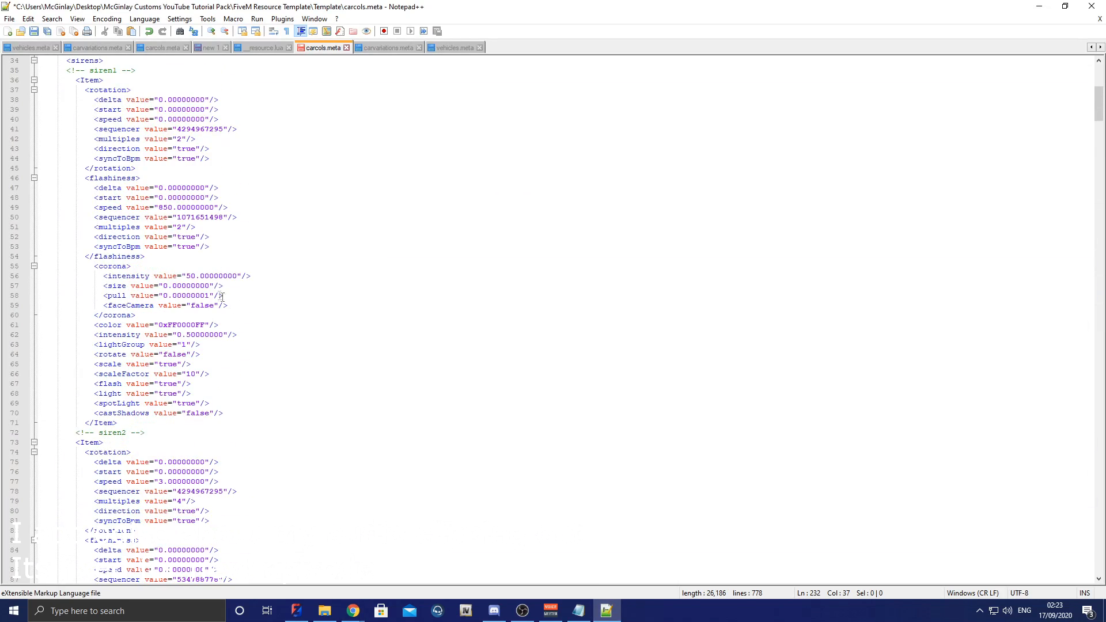
left_click(177, 325)
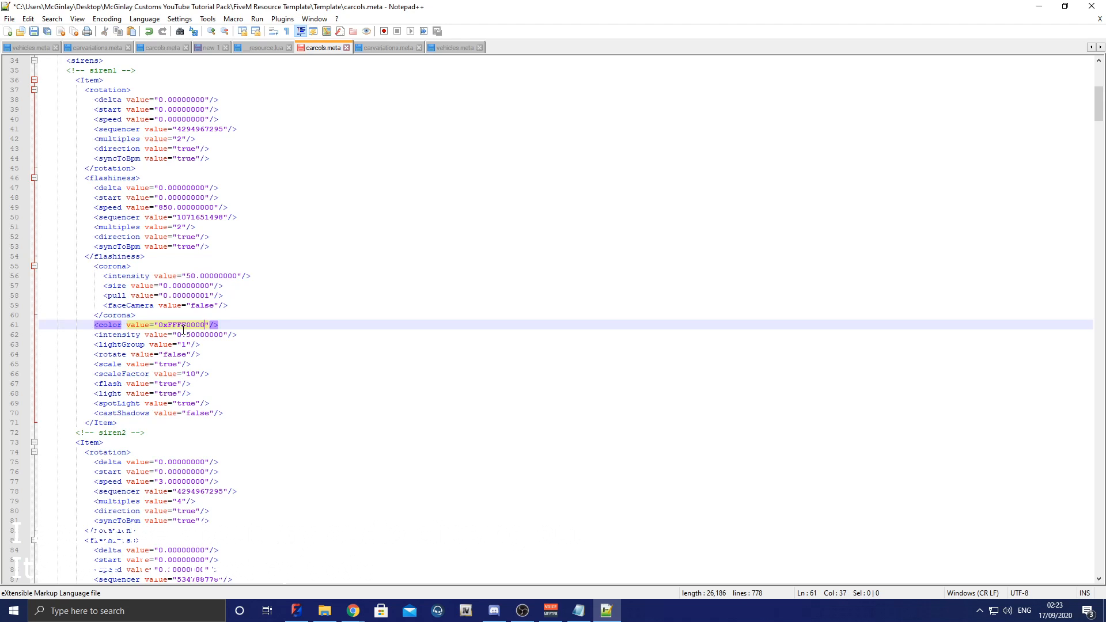
Step: Set the color values of siren2 and siren3 to 0xFFFF0000
scroll(1098, 127, "down", 10)
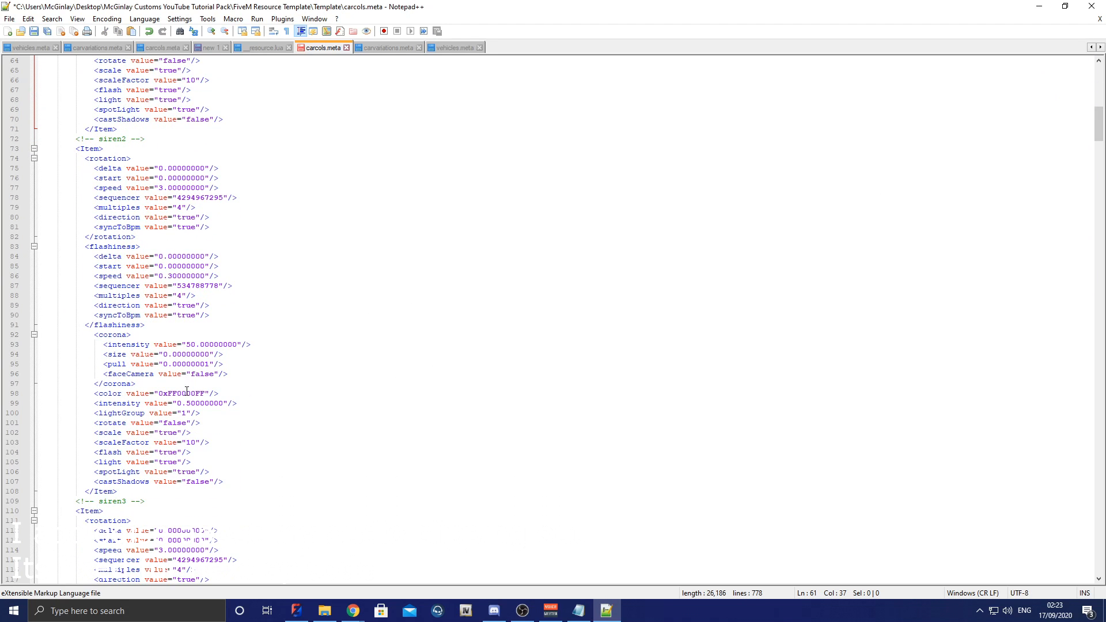
left_click(187, 393)
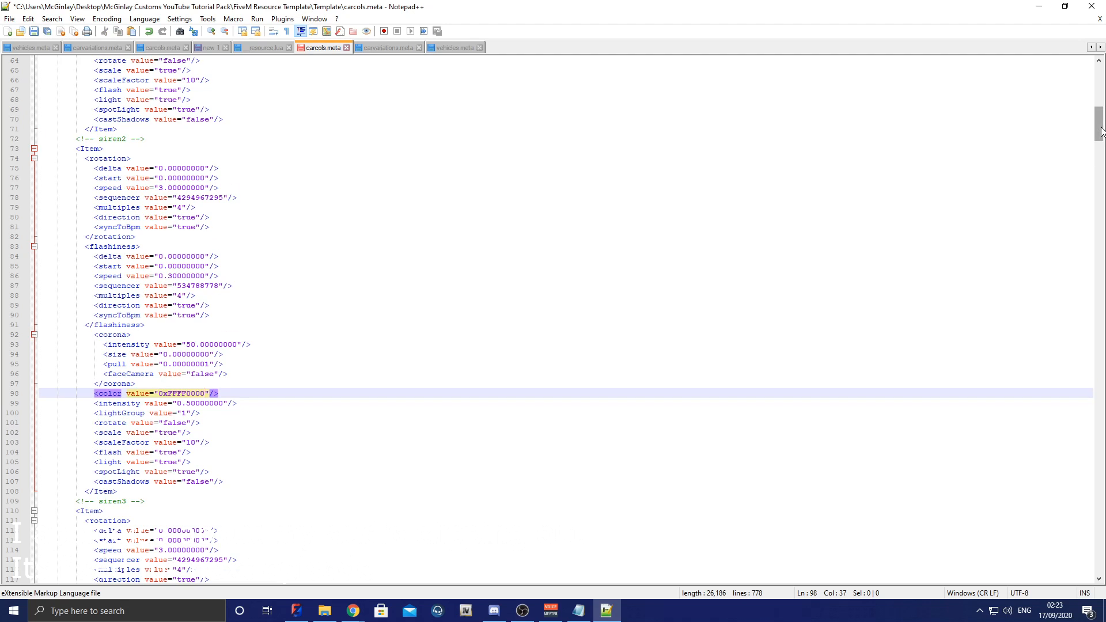
scroll(1099, 132, "down", 17)
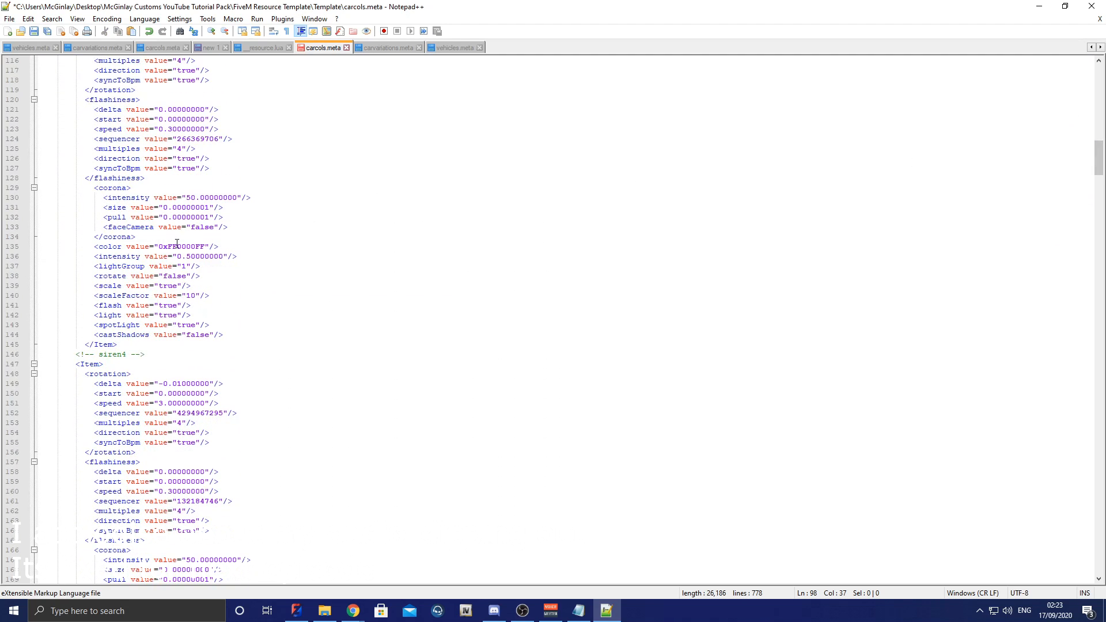
double_click(176, 246)
type("0xFFFF0000")
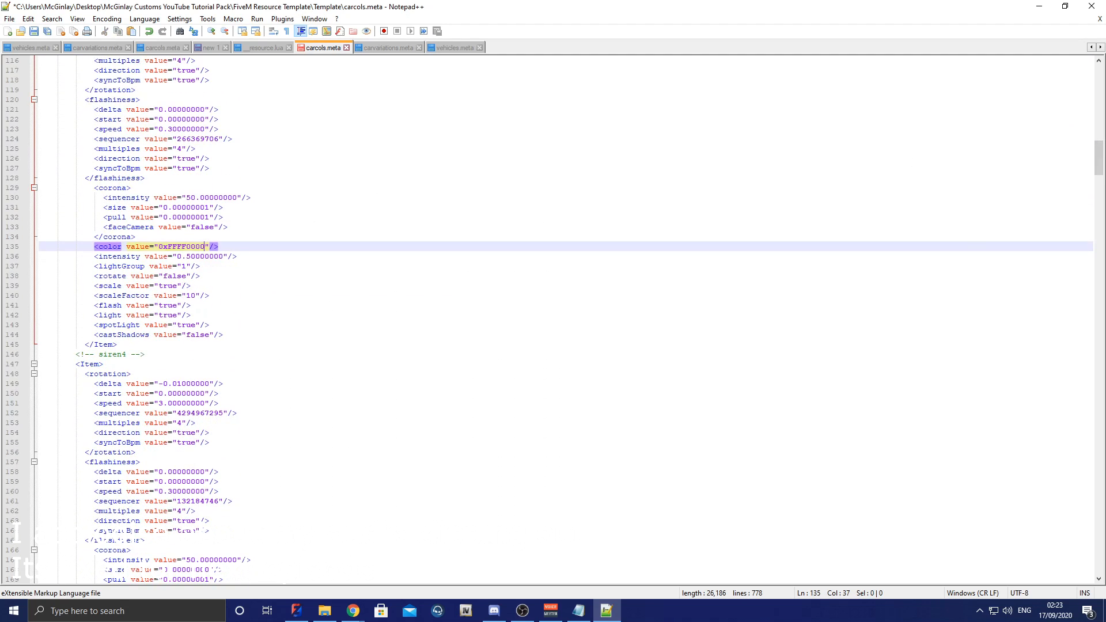
Step: Set siren4's color value to the copied red code 0xFFFF0000
left_click_drag(1098, 150, 1091, 162)
double_click(190, 443)
type("0xFFFF0000")
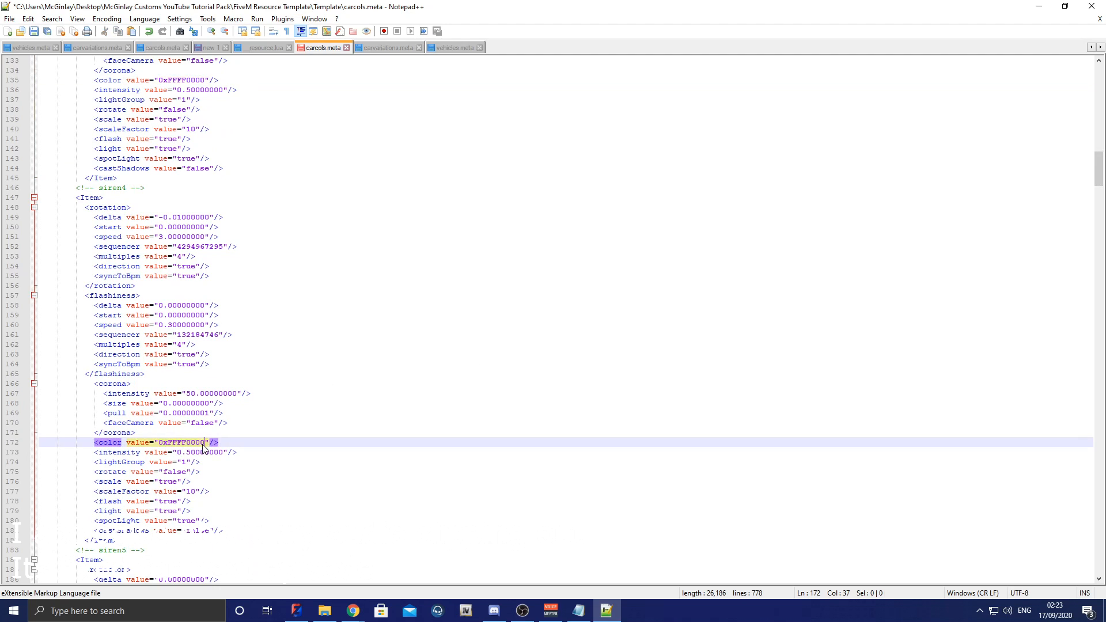
Step: Switch to the carcols cheat sheet in Google Sheets and copy the Blue colour value 0xFF0000FF
mouse_move(354, 609)
left_click(381, 596)
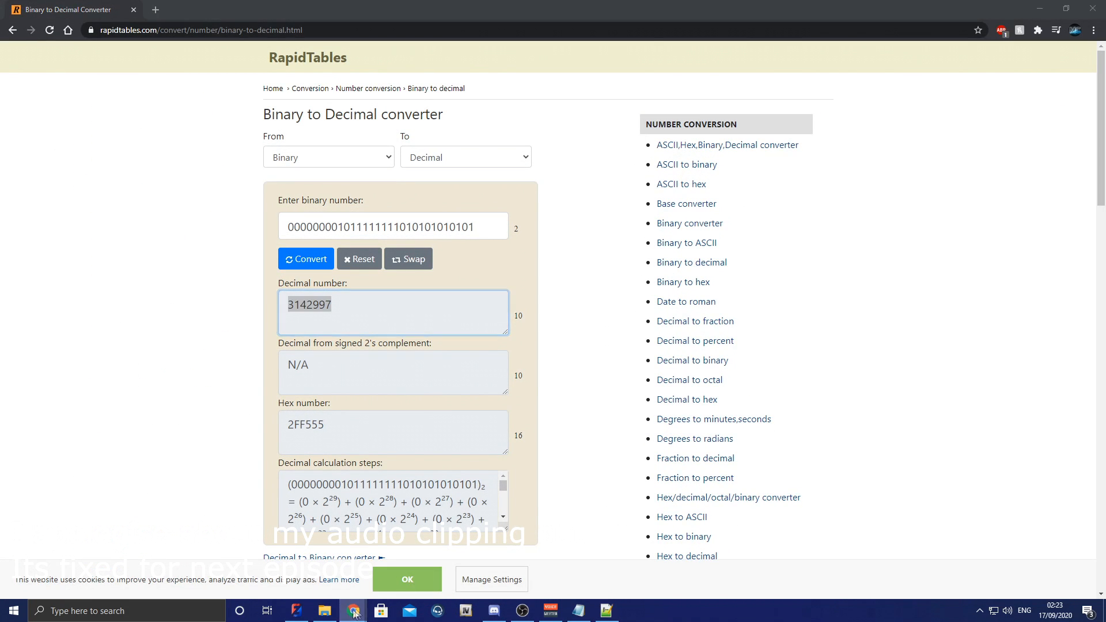
left_click(486, 577)
left_click(108, 291)
key("ctrl+c")
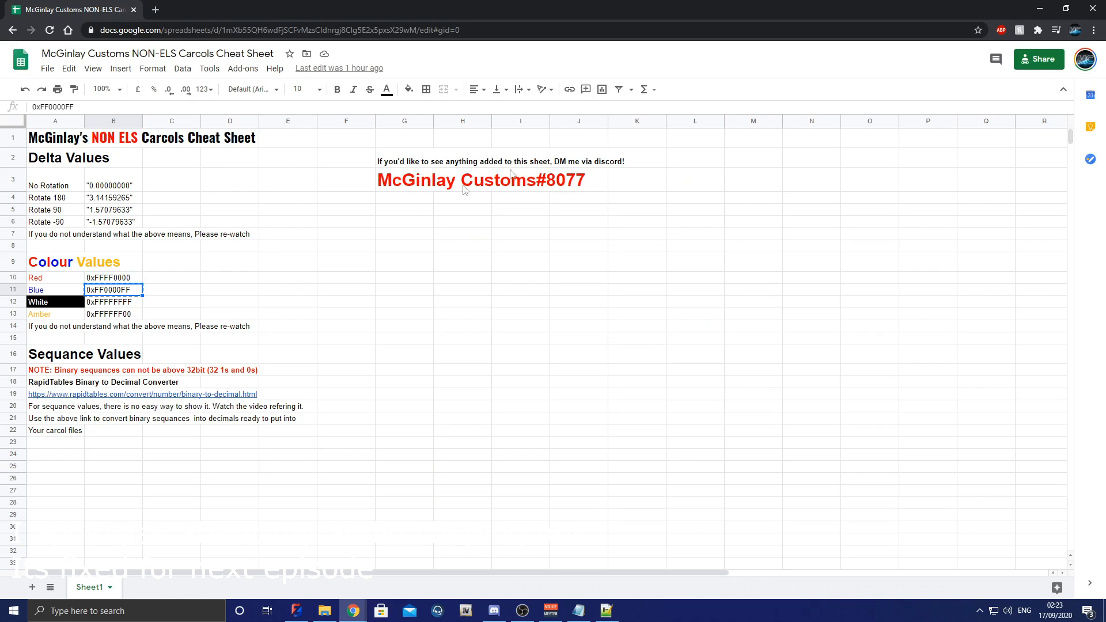
left_click(1040, 8)
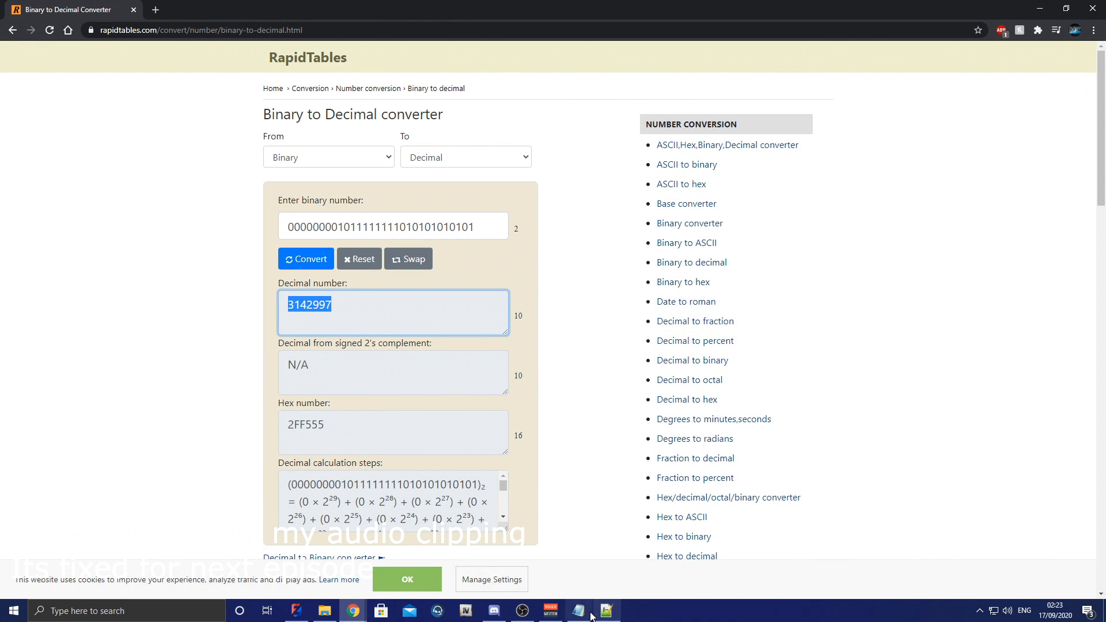
Step: Return to carcols.meta in Notepad++ and set the color values of siren5 and siren6 to 0xFF0000FF
key("alt+Tab")
left_click_drag(1096, 177, 1098, 242)
left_click(205, 481)
left_click(189, 246)
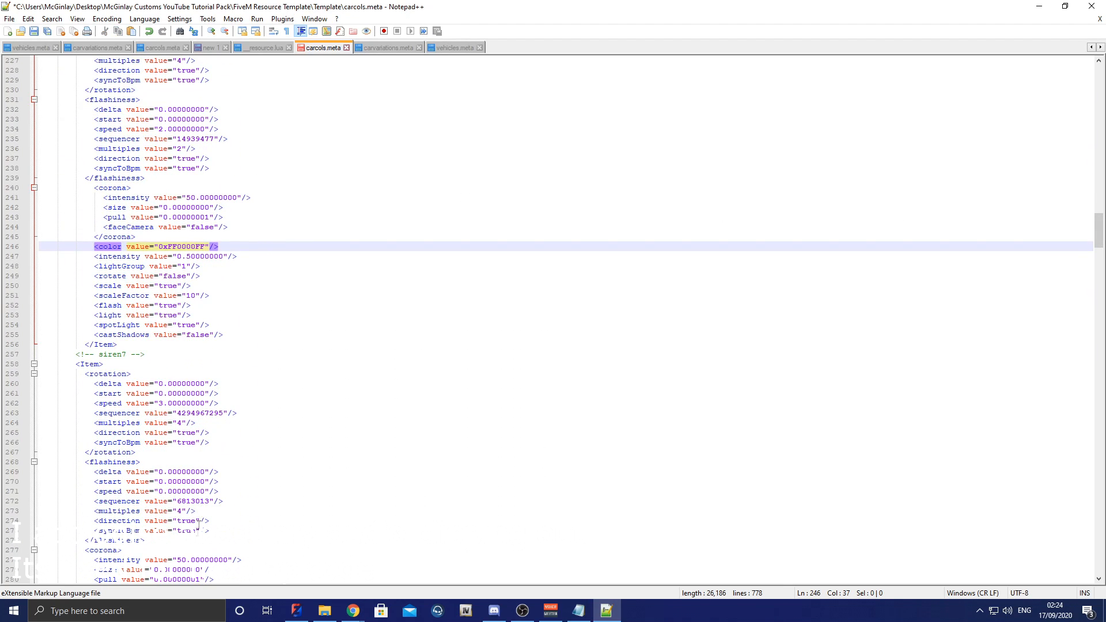
Step: Set siren7's color value to the copied blue code 0xFF0000FF
scroll(201, 535, "down", 1)
left_click(182, 570)
double_click(177, 579)
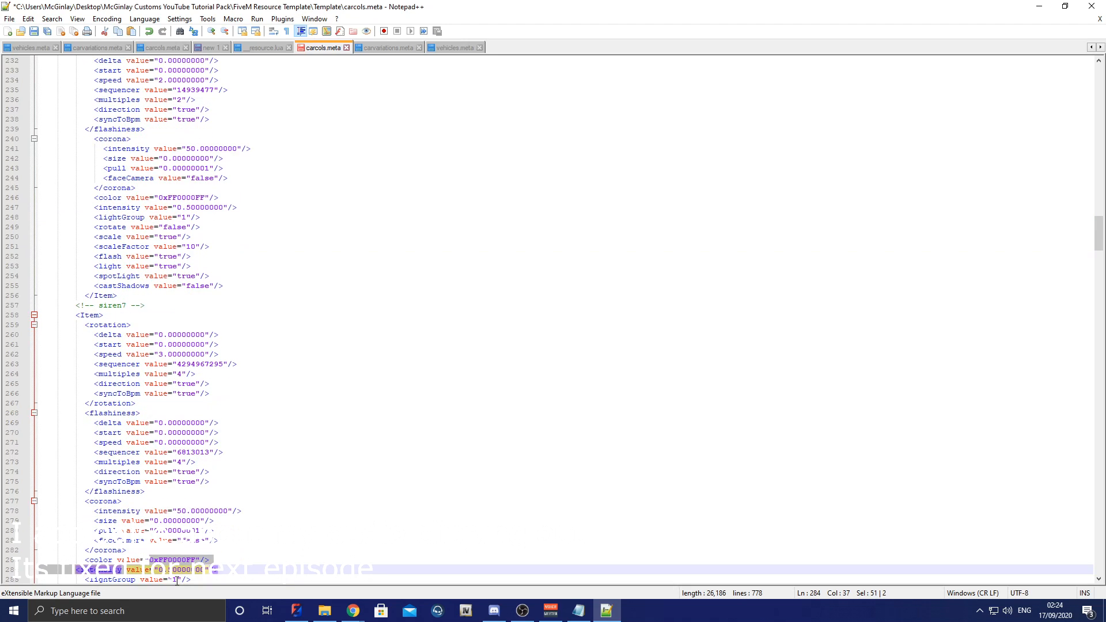
left_click(175, 553)
double_click(176, 559)
key("ctrl+v")
Step: Set siren8's color value to 0xFF0000FF, then save carcols.meta and close the editor
scroll(187, 559, "down", 11)
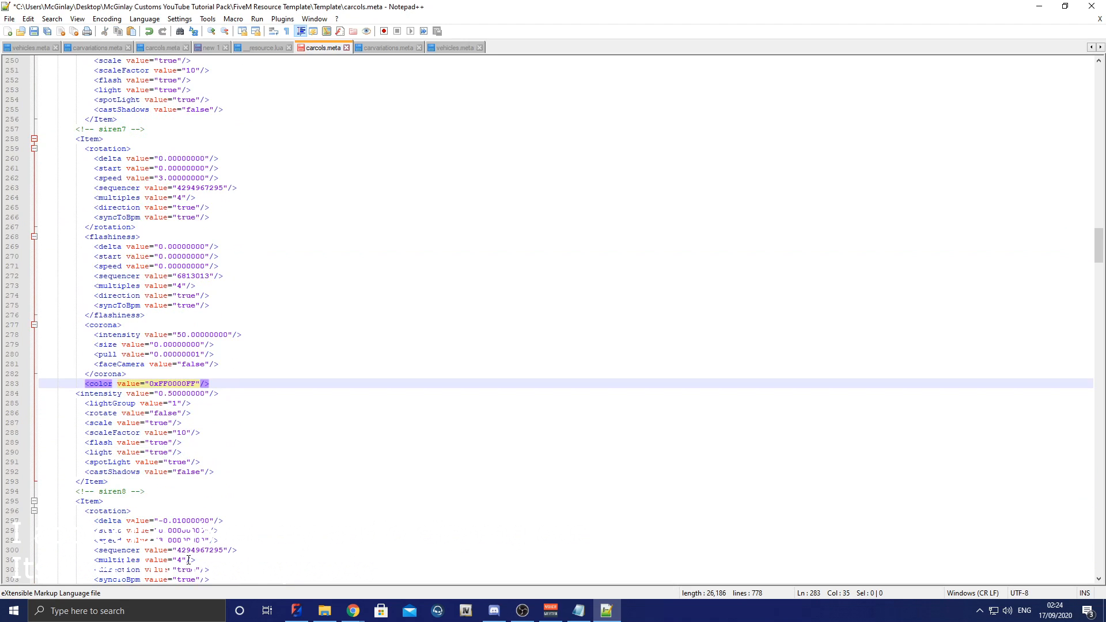
scroll(183, 557, "down", 3)
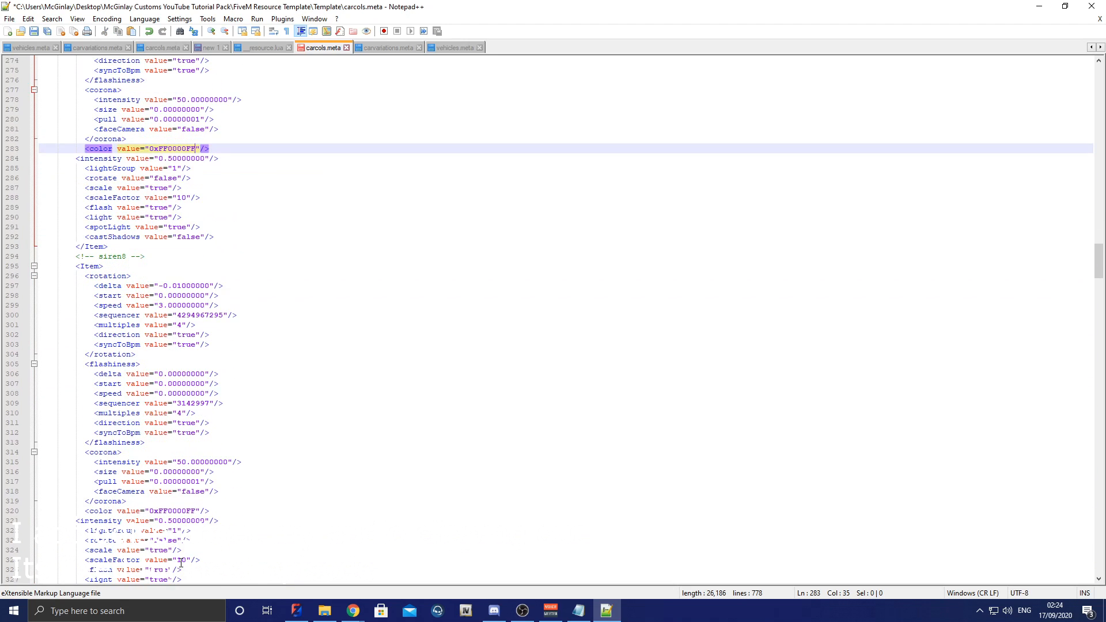
double_click(170, 511)
key("ctrl+v")
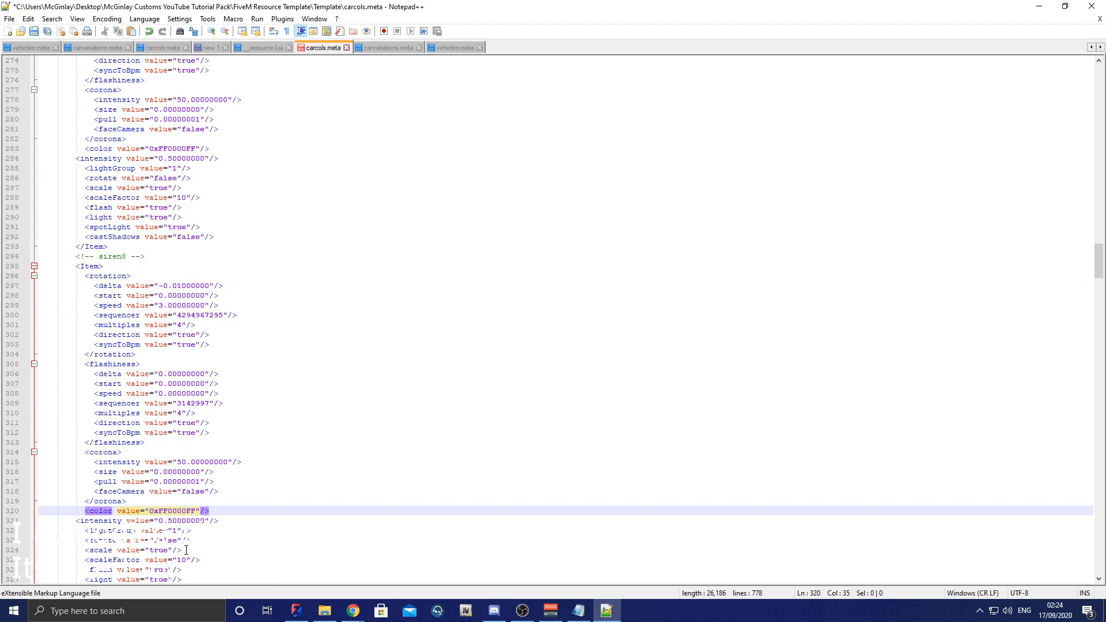
key("ctrl+s")
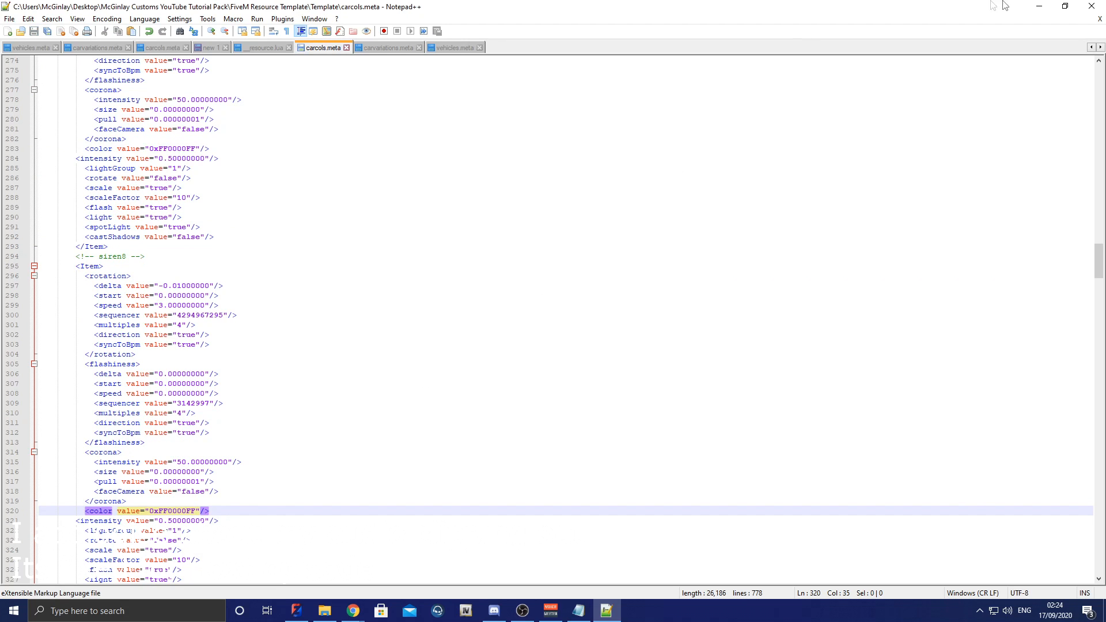
left_click(1091, 5)
Step: Browse to the Template folder inside FiveM Resource Template and reopen carcols.meta in Notepad++
left_click(324, 612)
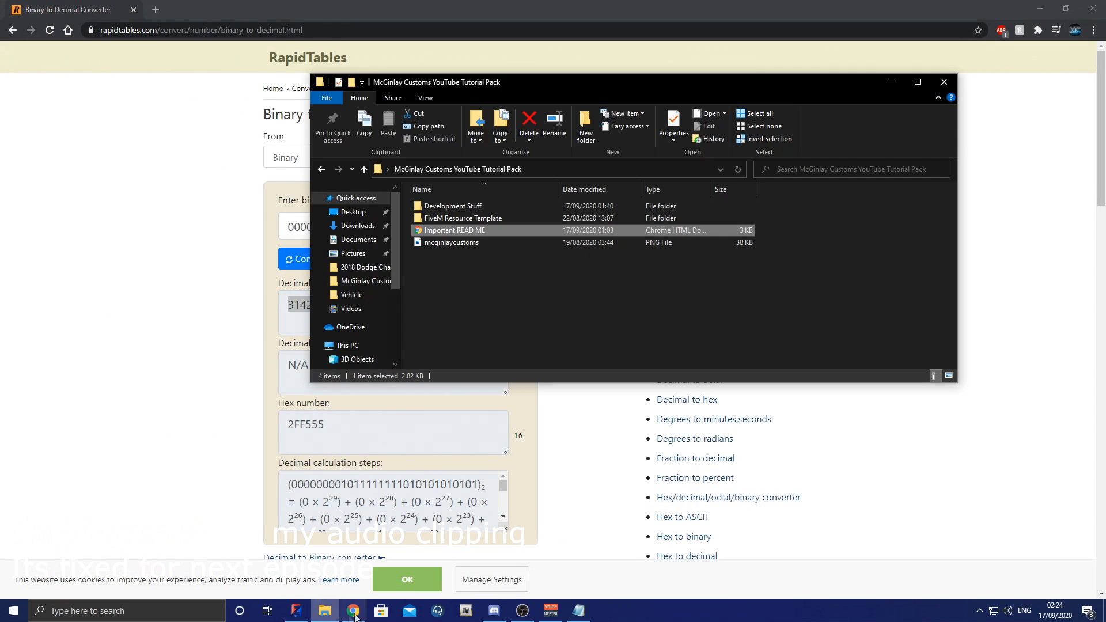
double_click(462, 218)
double_click(454, 206)
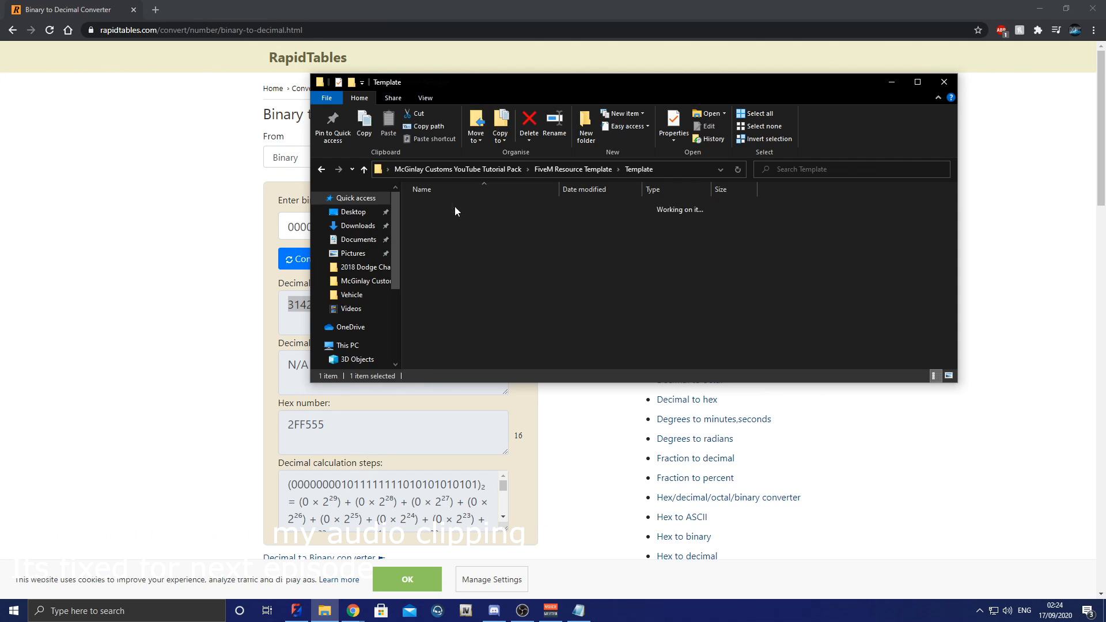
left_click(1037, 9)
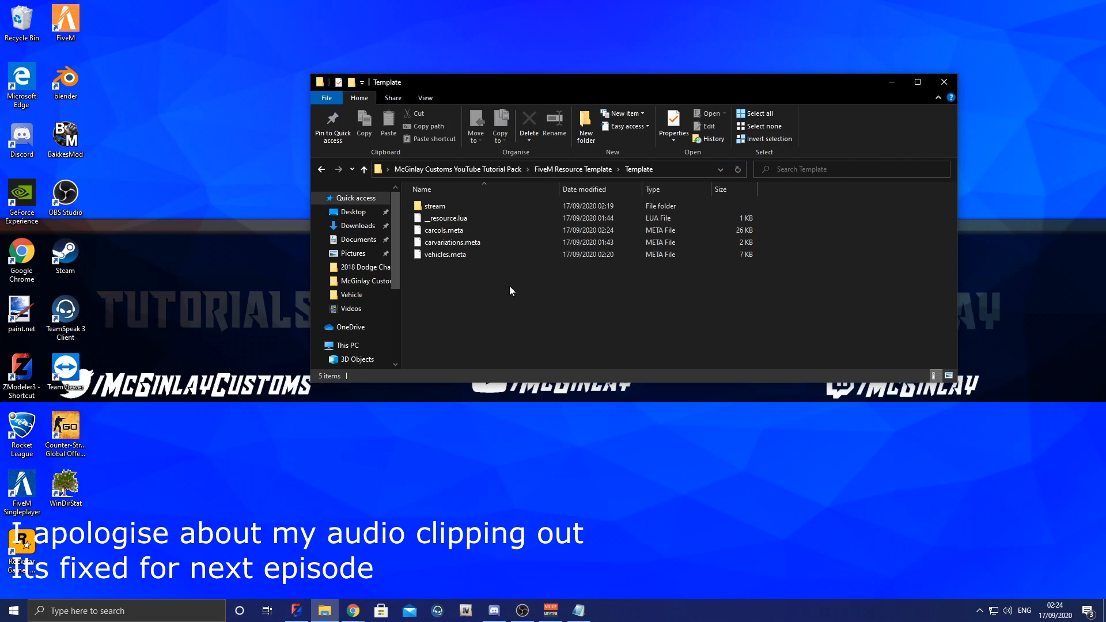
right_click(455, 231)
left_click(471, 255)
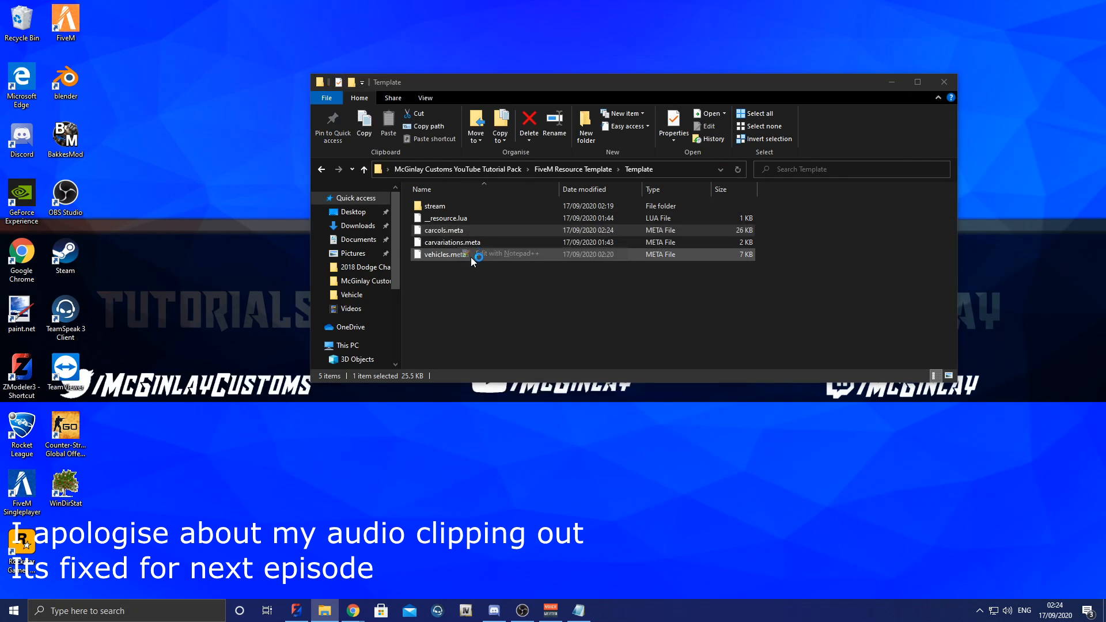
Step: Copy the siren id value 31457 from the top of carcols.meta and return to the Template folder
scroll(502, 173, "up", 20)
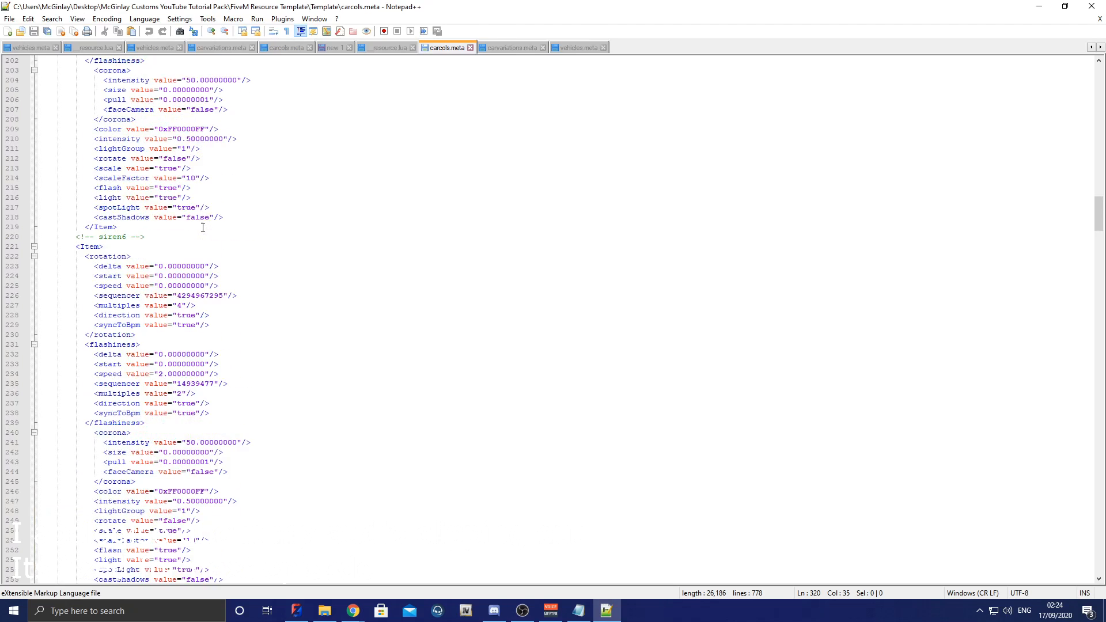
left_click_drag(1098, 201, 1101, 79)
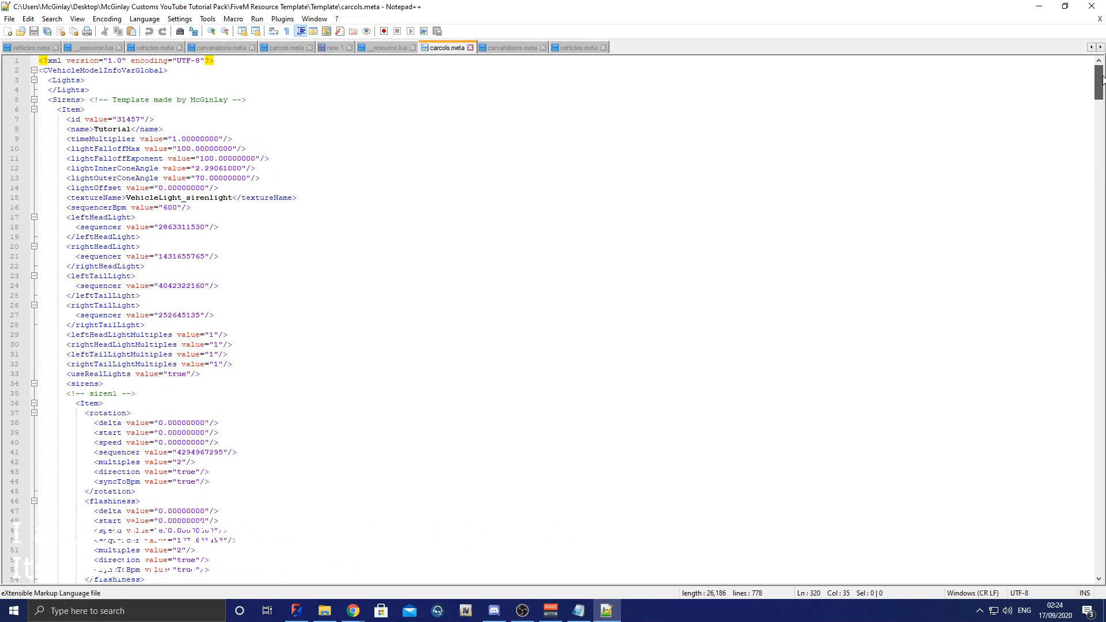
left_click(129, 119)
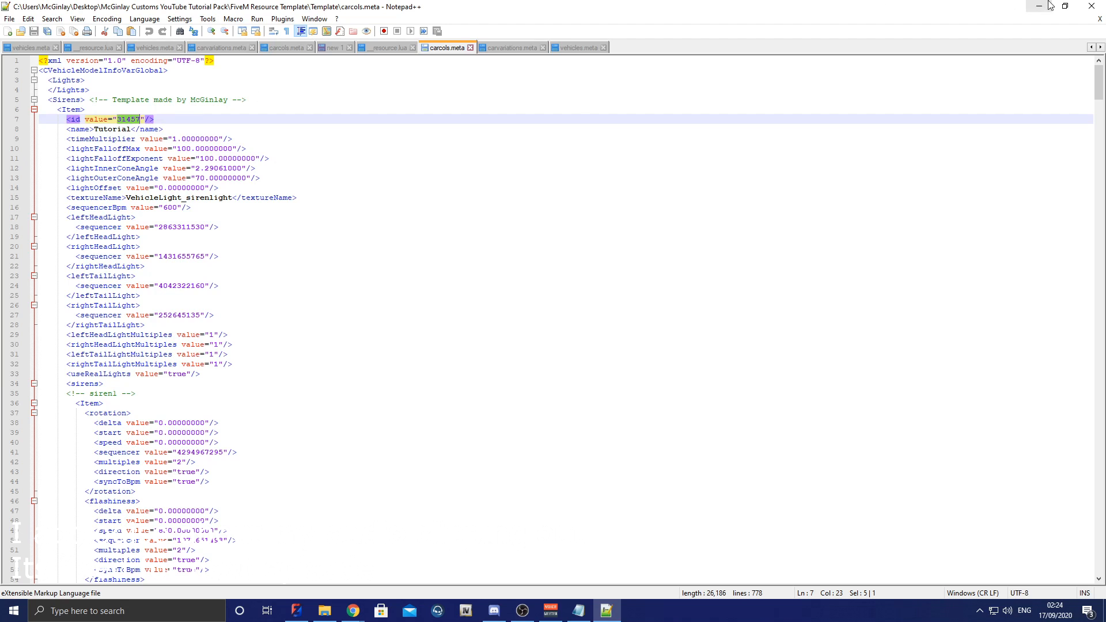
left_click(1048, 6)
Step: Open carvariations.meta in Notepad++ and change the modelName from the NAME placeholder to 18charger
right_click(455, 244)
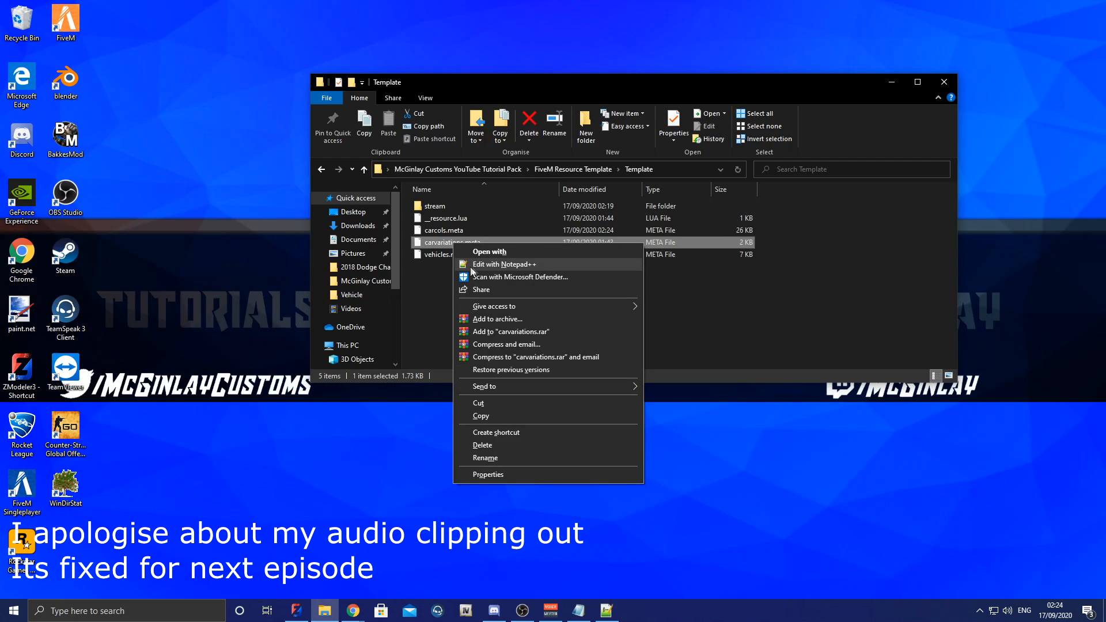
right_click(442, 247)
right_click(442, 246)
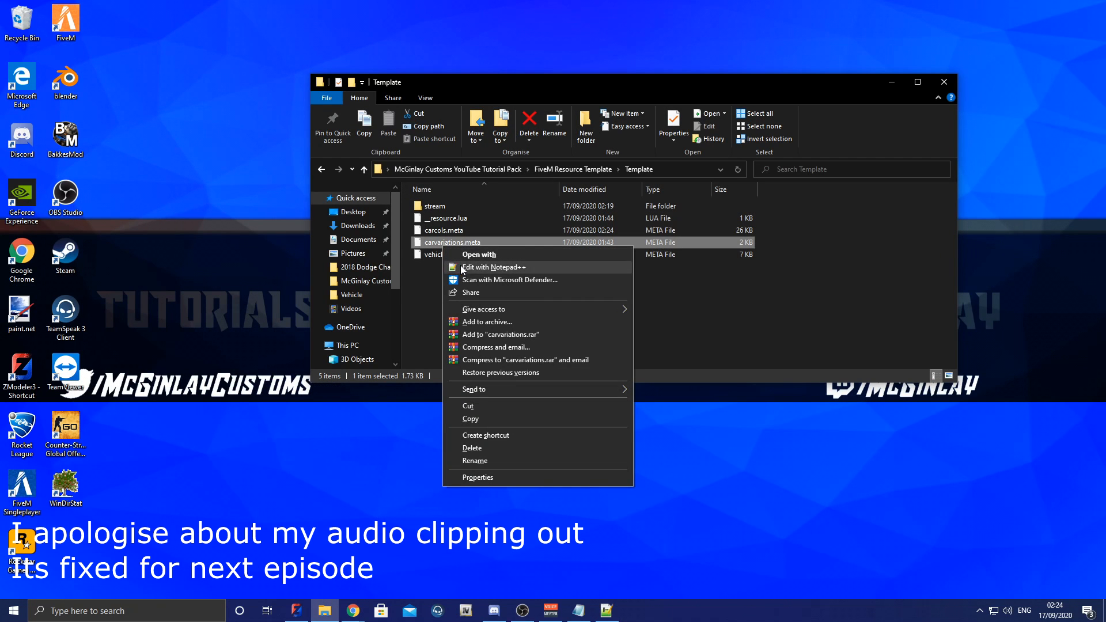
left_click(484, 267)
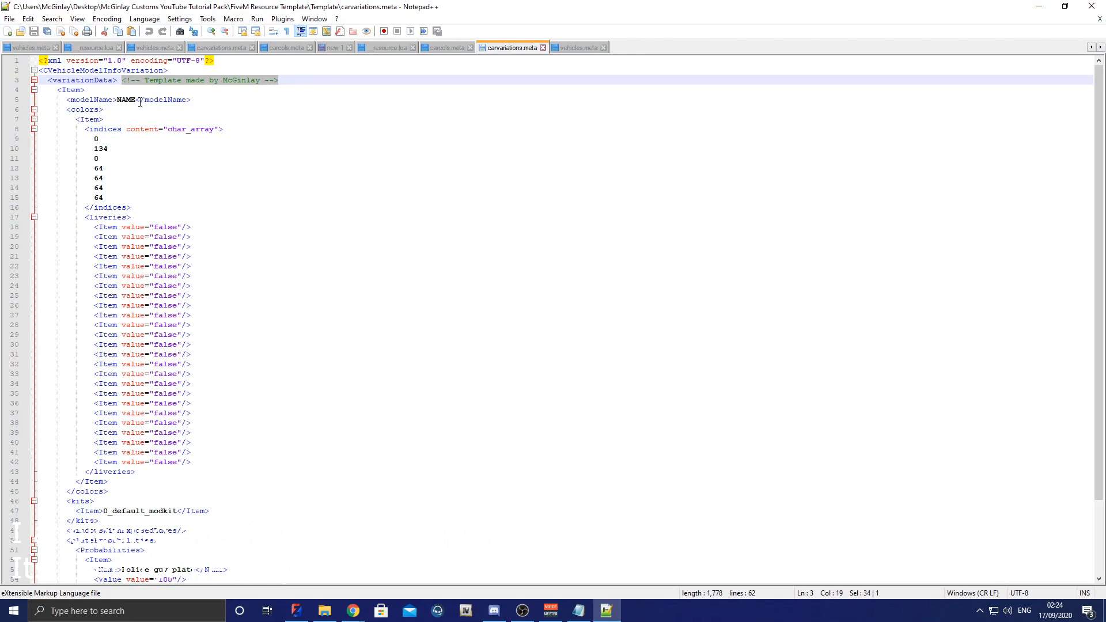
left_click(138, 101)
key("BackSpace")
key("BackSpace")
key("BackSpace")
key("BackSpace")
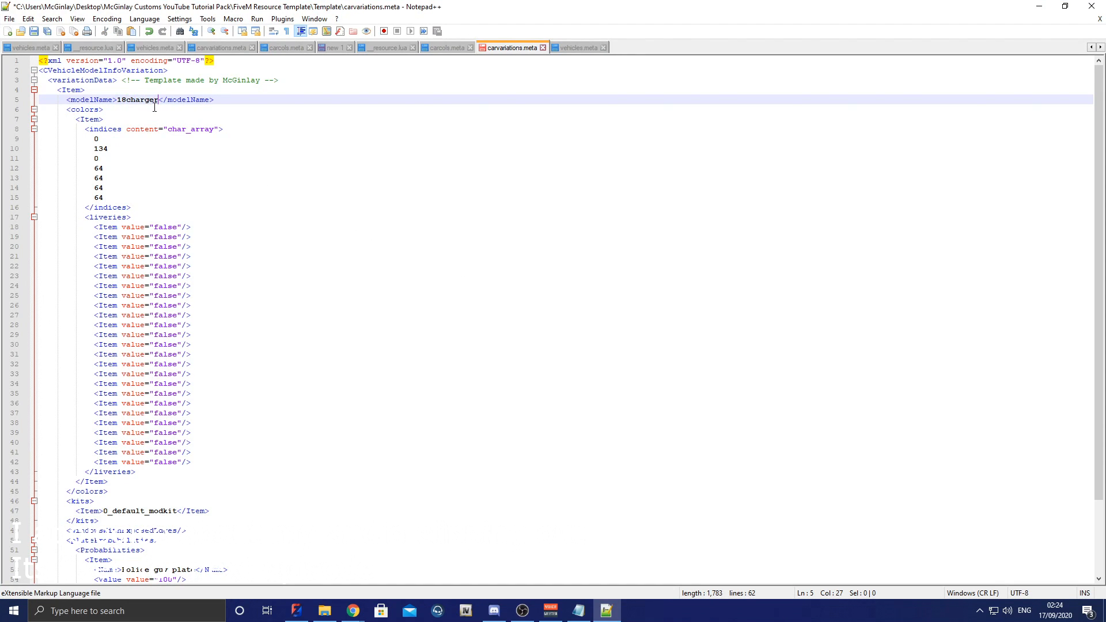
Step: Set the sirenSettings value near the end of carvariations.meta to 31457, then save and close the file
left_click_drag(1101, 144, 1100, 236)
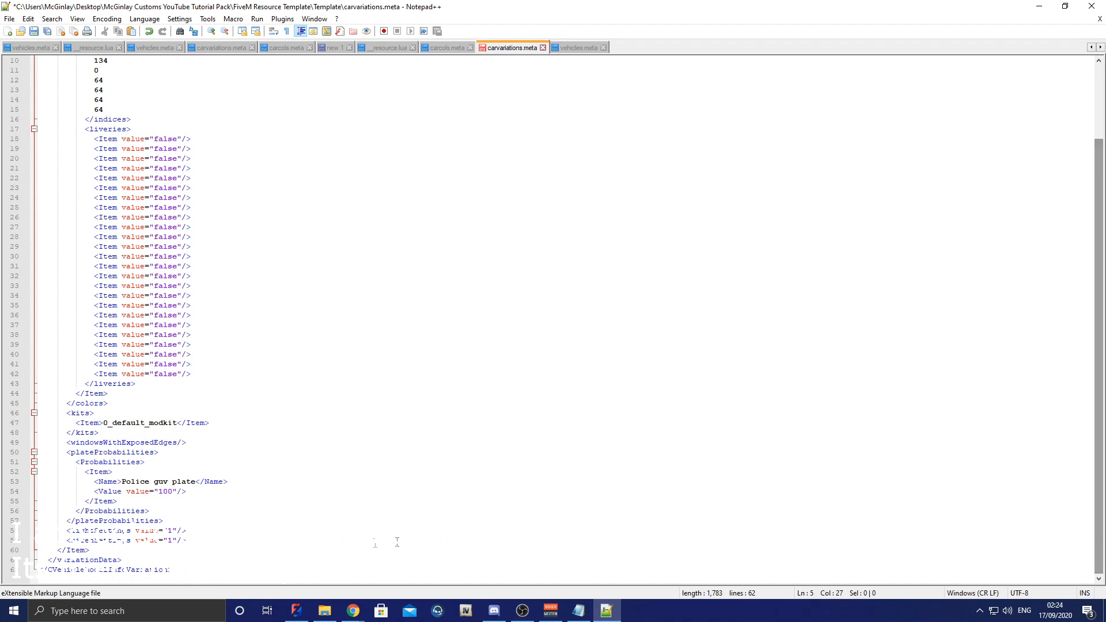
left_click(174, 540)
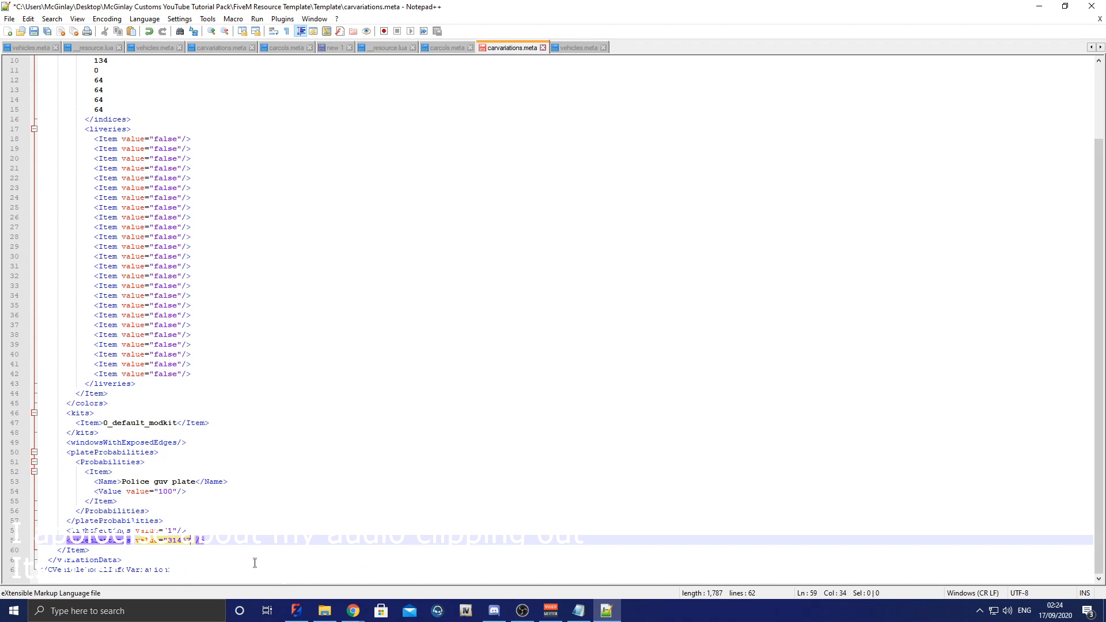
key("ctrl+s")
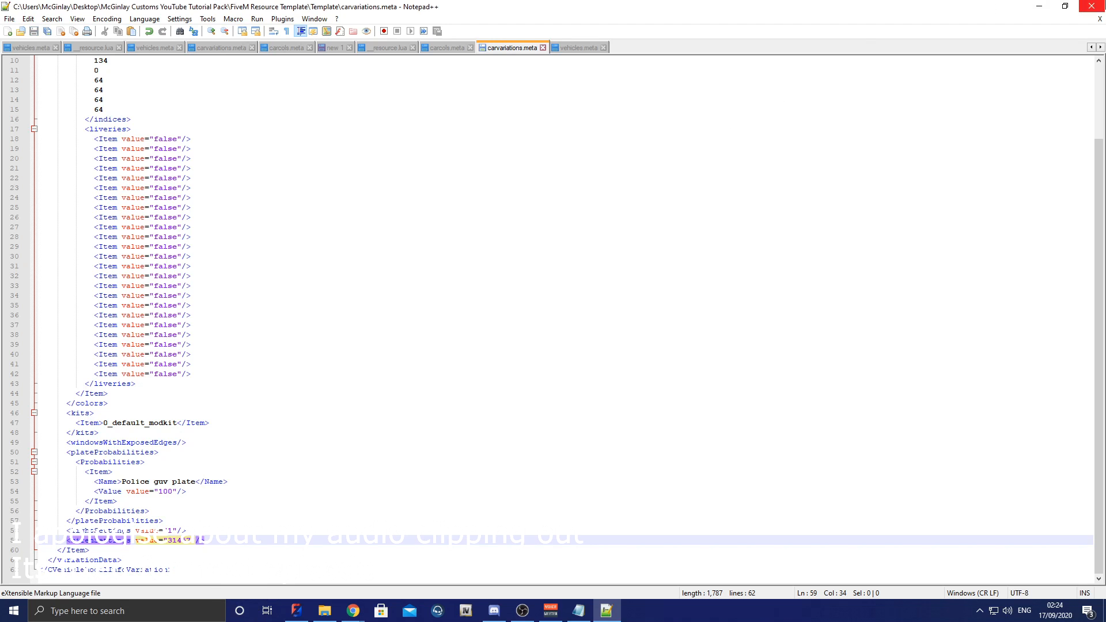
left_click(1093, 5)
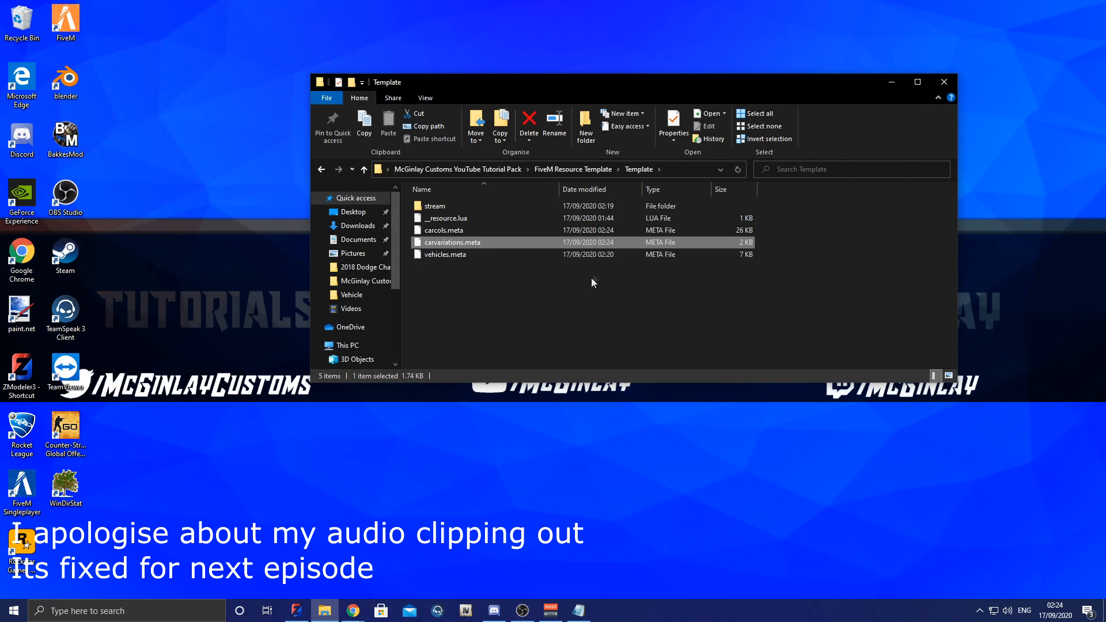
Step: Bring up OpenIV and import the 18charger and 18charger_hi YFT files from the stream folder into mods/Tutorial
left_click(466, 613)
left_click(929, 233)
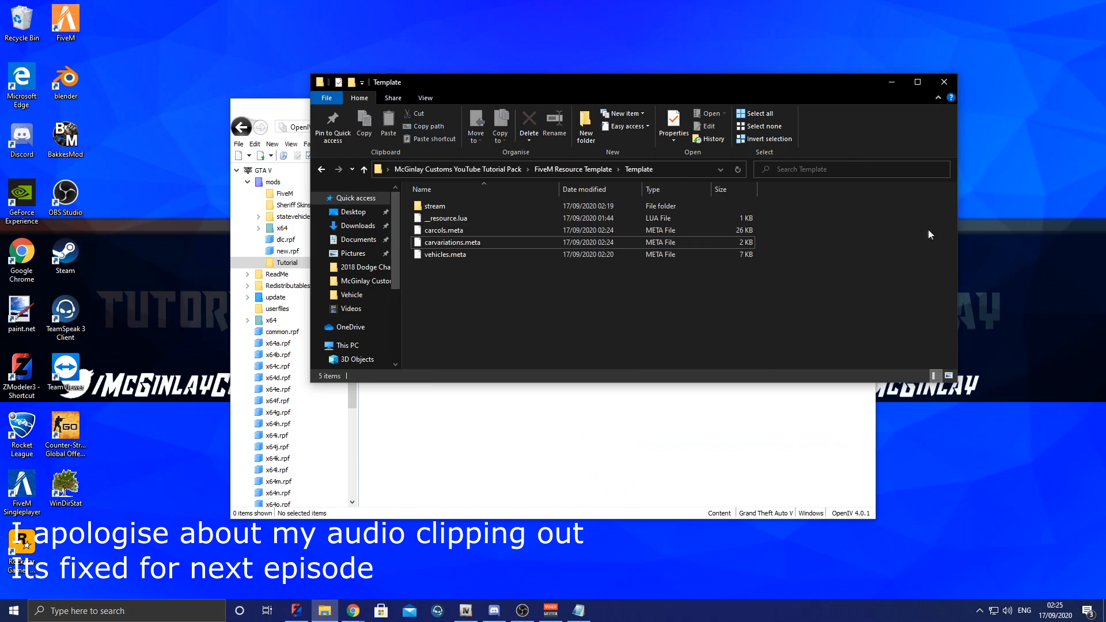
double_click(481, 206)
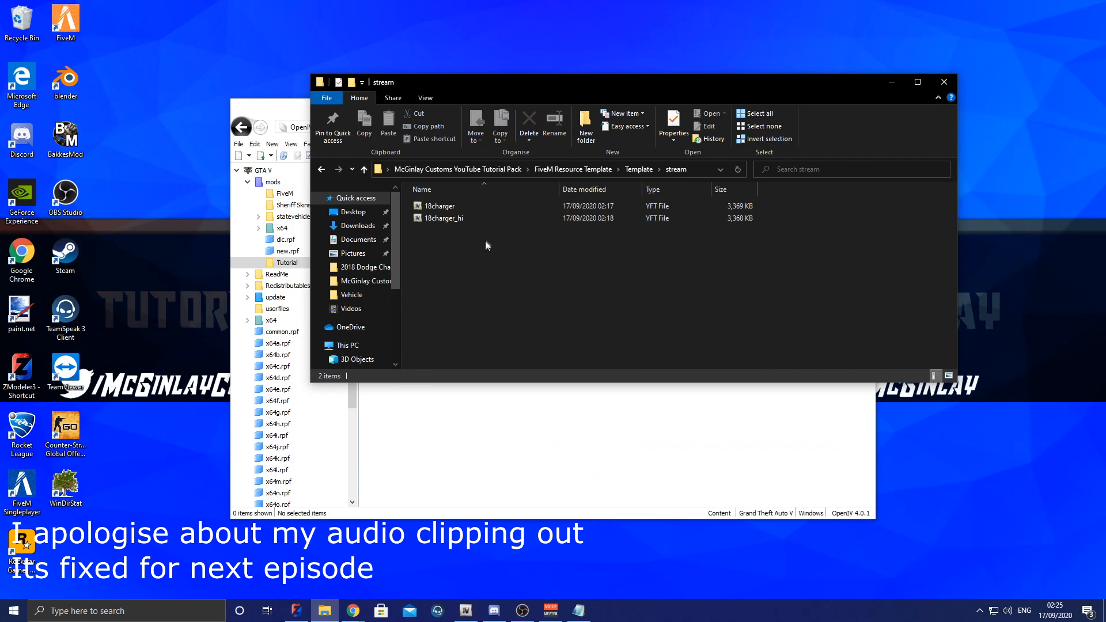
left_click_drag(527, 241, 487, 205)
left_click_drag(483, 213, 618, 479)
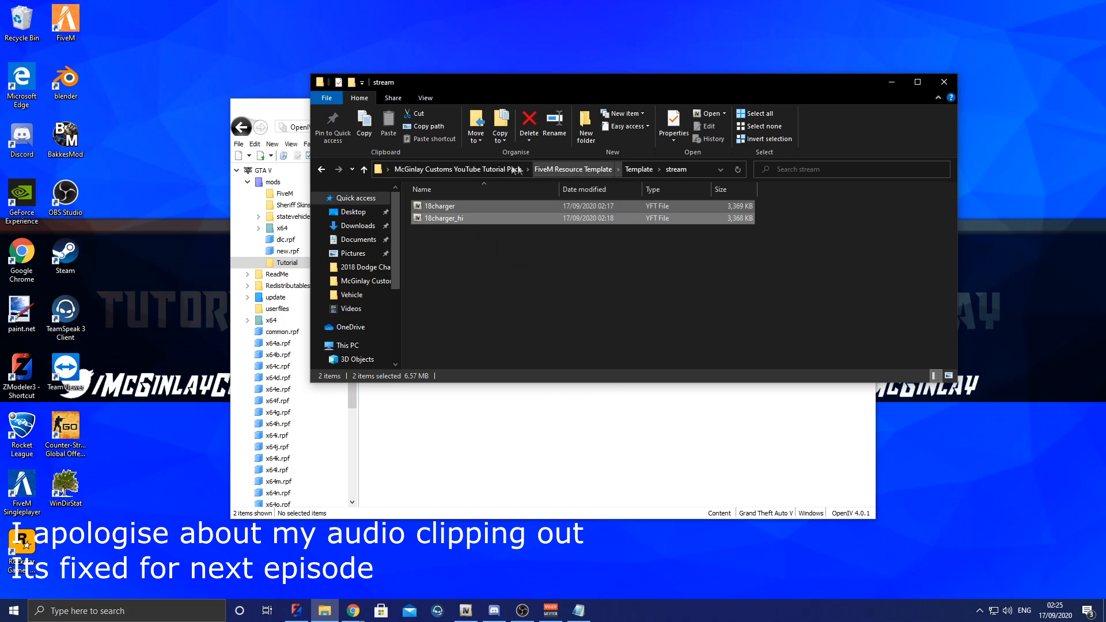
Step: In File Explorer, browse through Development Stuff and Vehicle to the YTDS folder of Dodge Charger Pursuit 2018
left_click(573, 169)
left_click(493, 169)
double_click(453, 203)
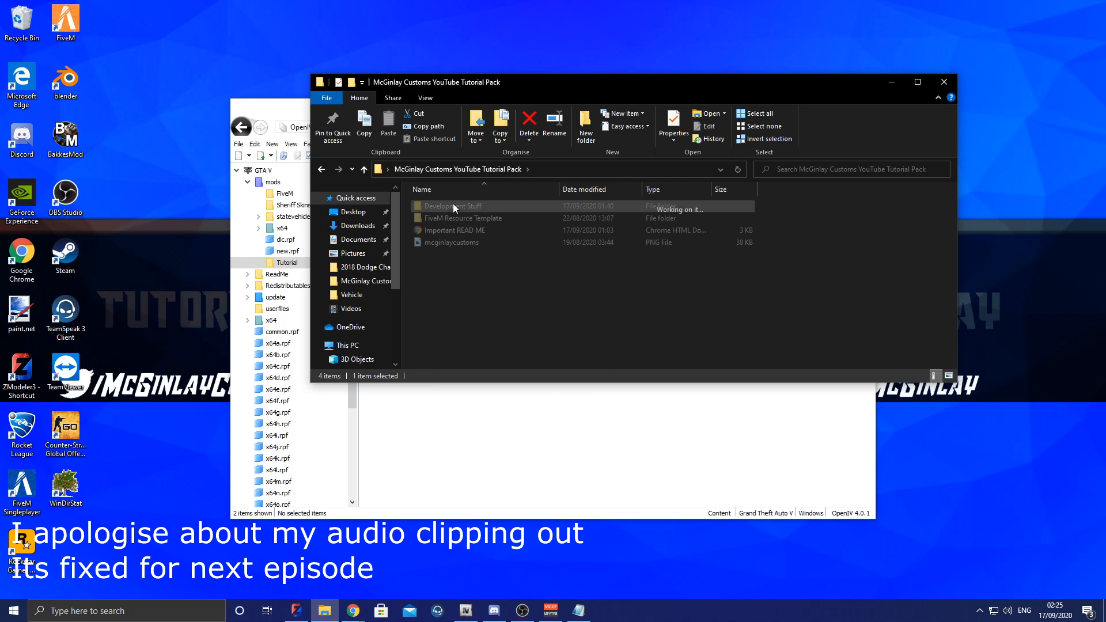
double_click(451, 229)
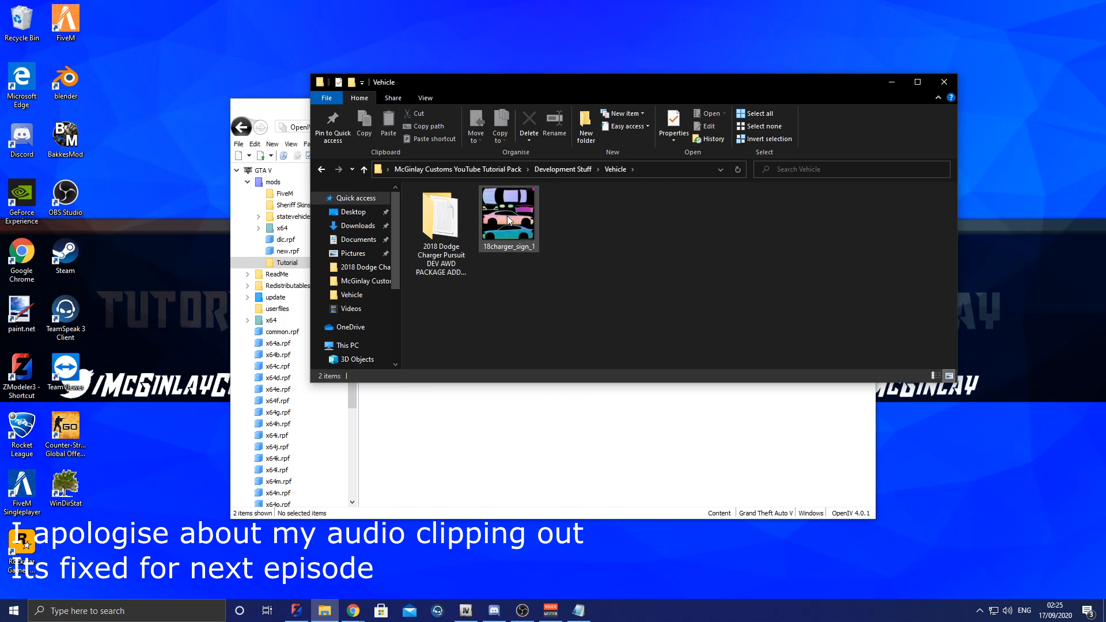
double_click(459, 213)
double_click(470, 207)
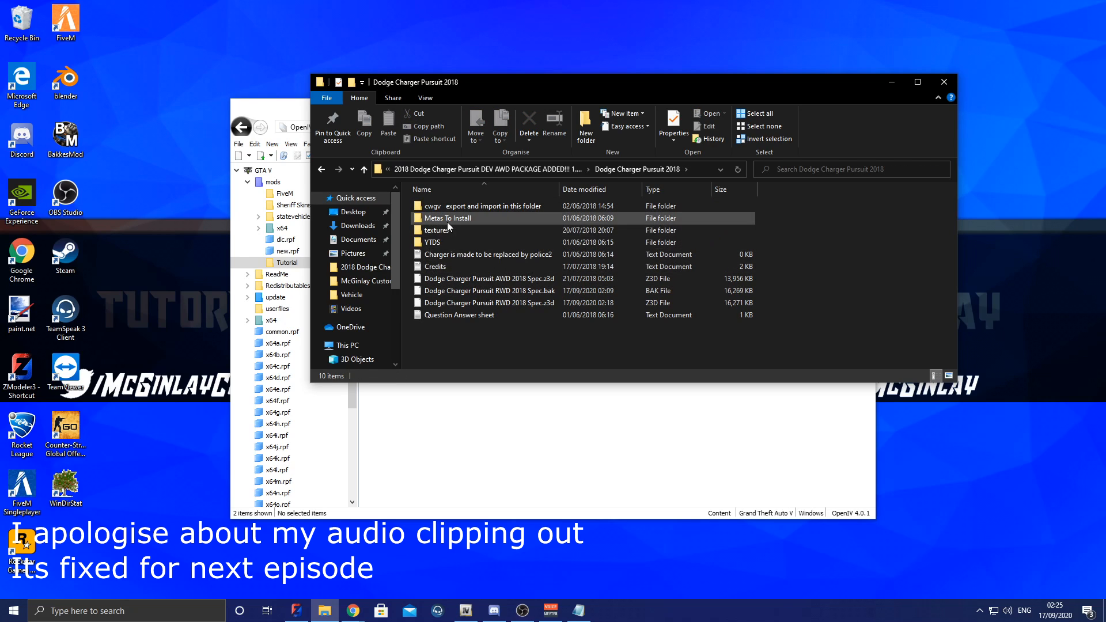
double_click(450, 242)
Step: Rename police2.ytd in the YTDS folder to 18charger.ytd
left_click(440, 206)
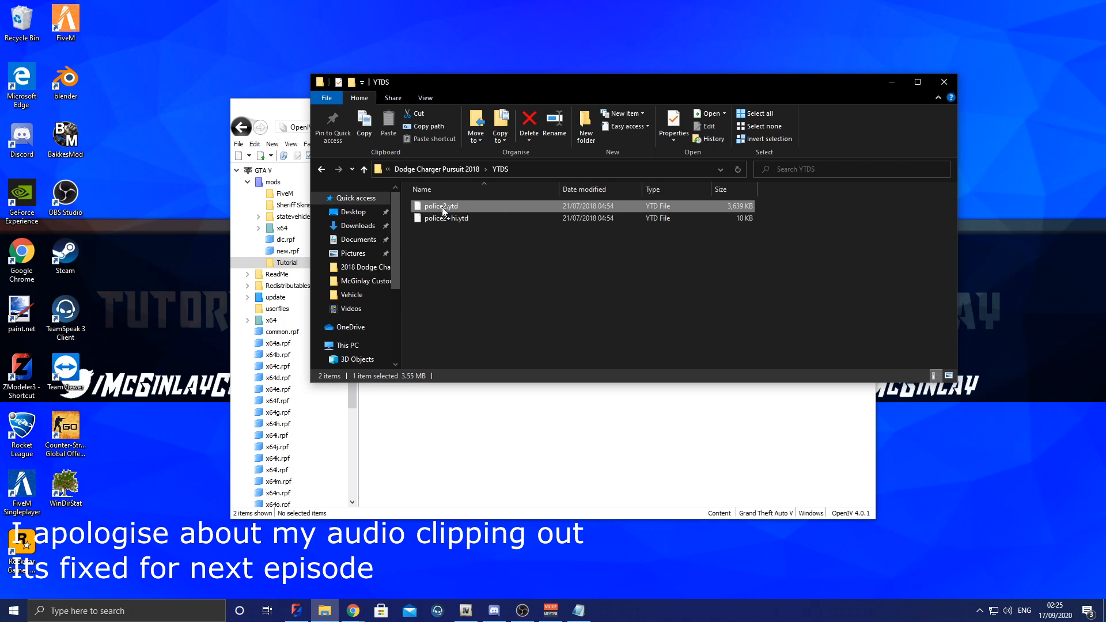
right_click(444, 207)
left_click(494, 422)
type("18charger")
key("Return")
Step: Rename police2+hi.ytd to 18charger+hi.ytd and import both YTD files into OpenIV's mods/Tutorial folder
left_click(461, 222)
right_click(460, 223)
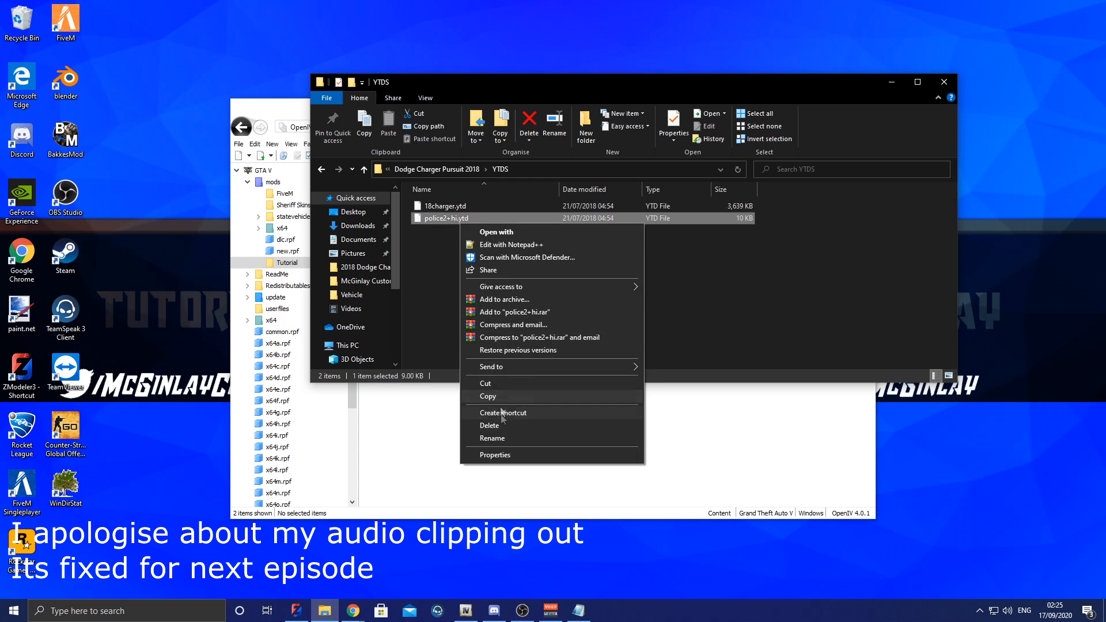
left_click(502, 443)
type("18ch")
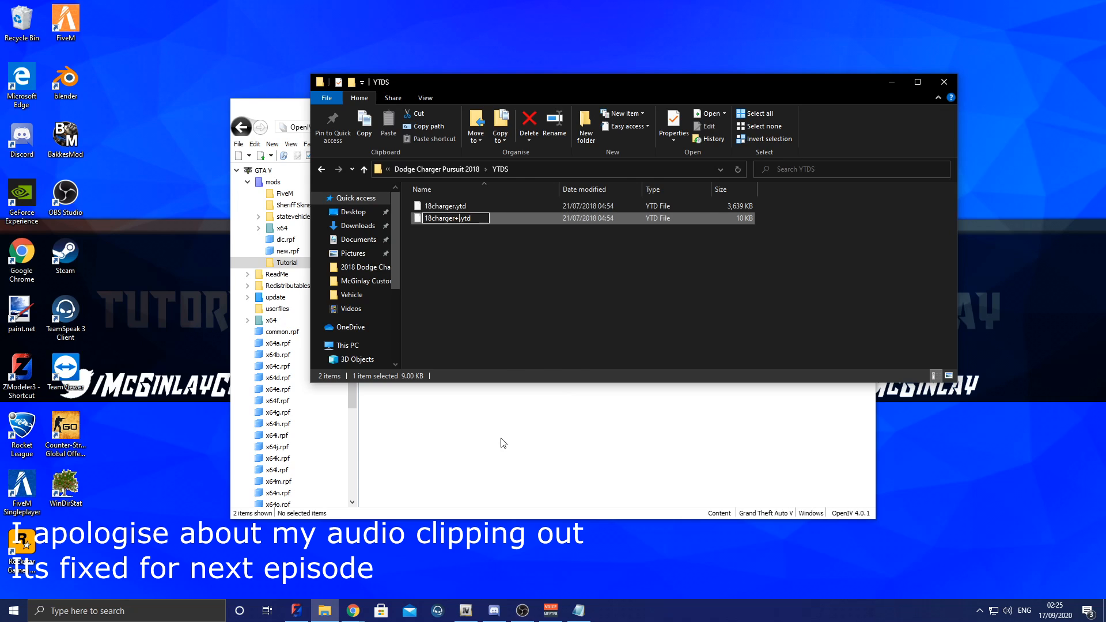
type("arger+g")
key("BackSpace")
type("hi")
key("Return")
left_click_drag(512, 292, 524, 467)
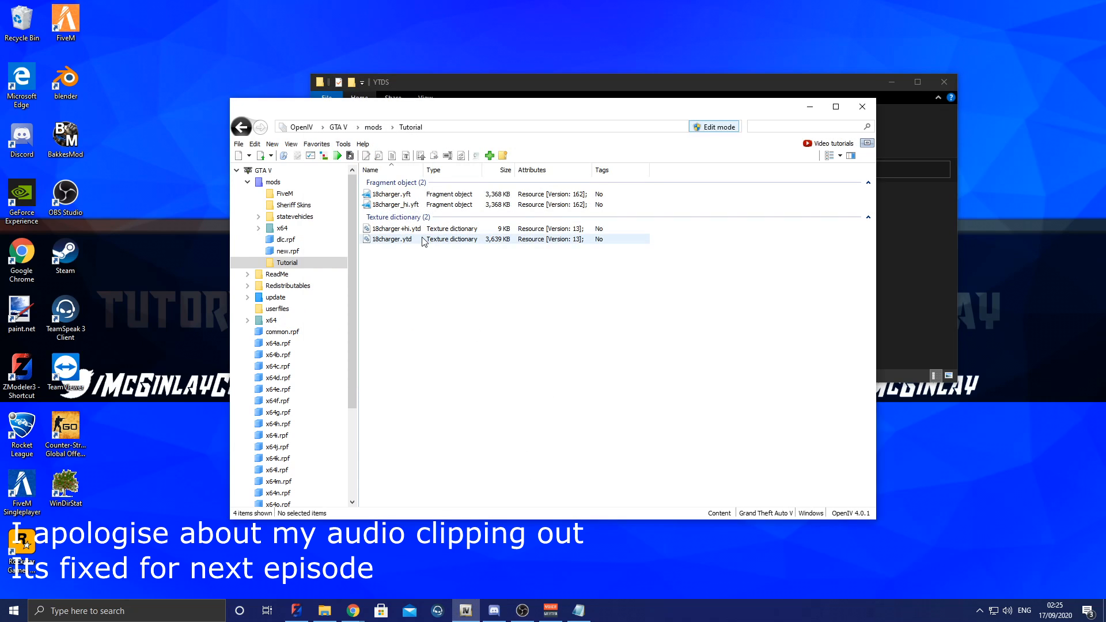
Step: Open 18charger.ytd in the texture editor and import the 18charger_sign_1 image from the Vehicle folder with automatically generated MipMap levels
double_click(403, 239)
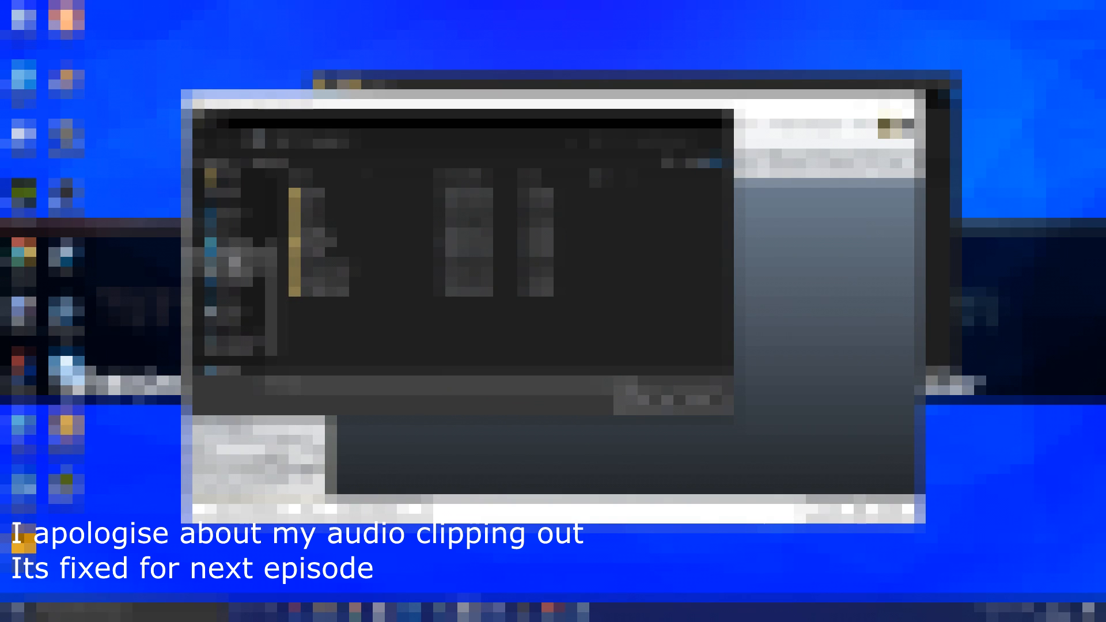
double_click(524, 292)
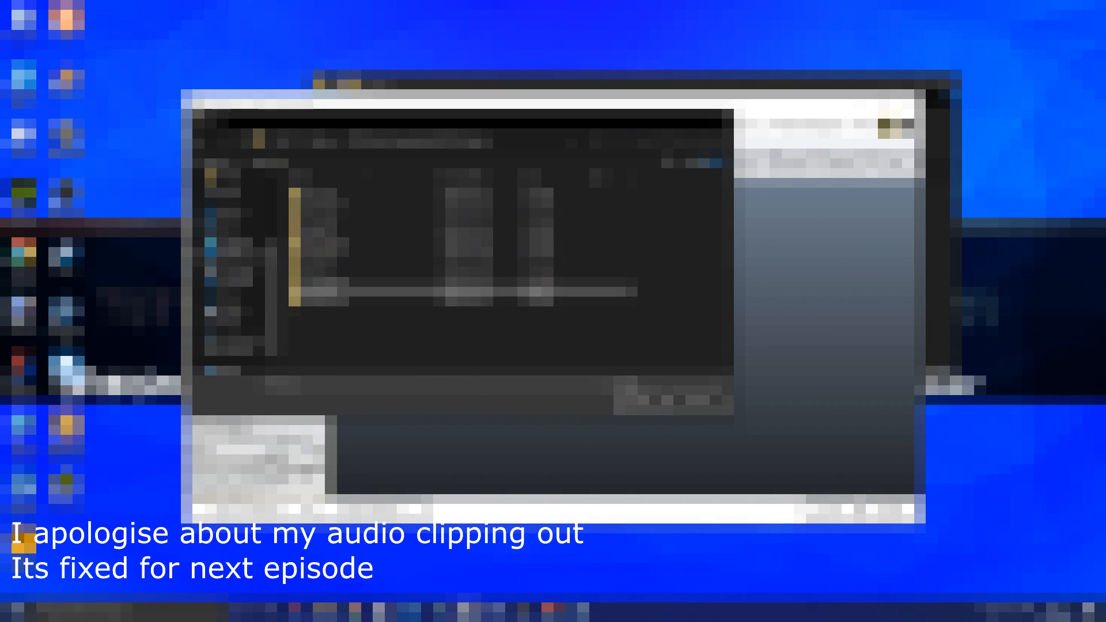
left_click(202, 140)
double_click(566, 300)
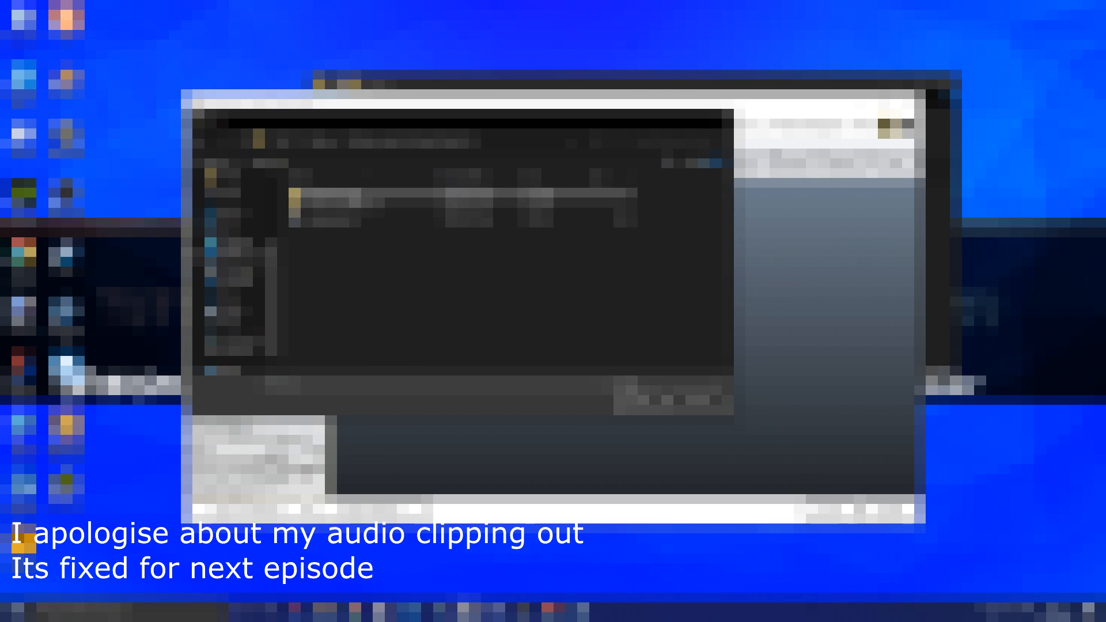
double_click(342, 196)
double_click(329, 208)
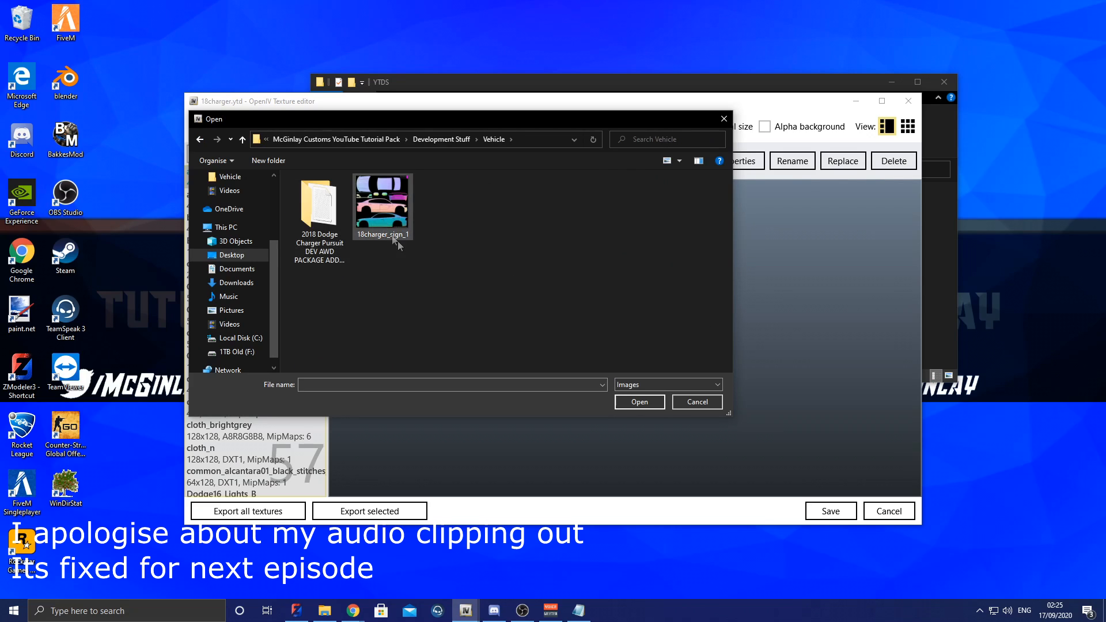
double_click(393, 227)
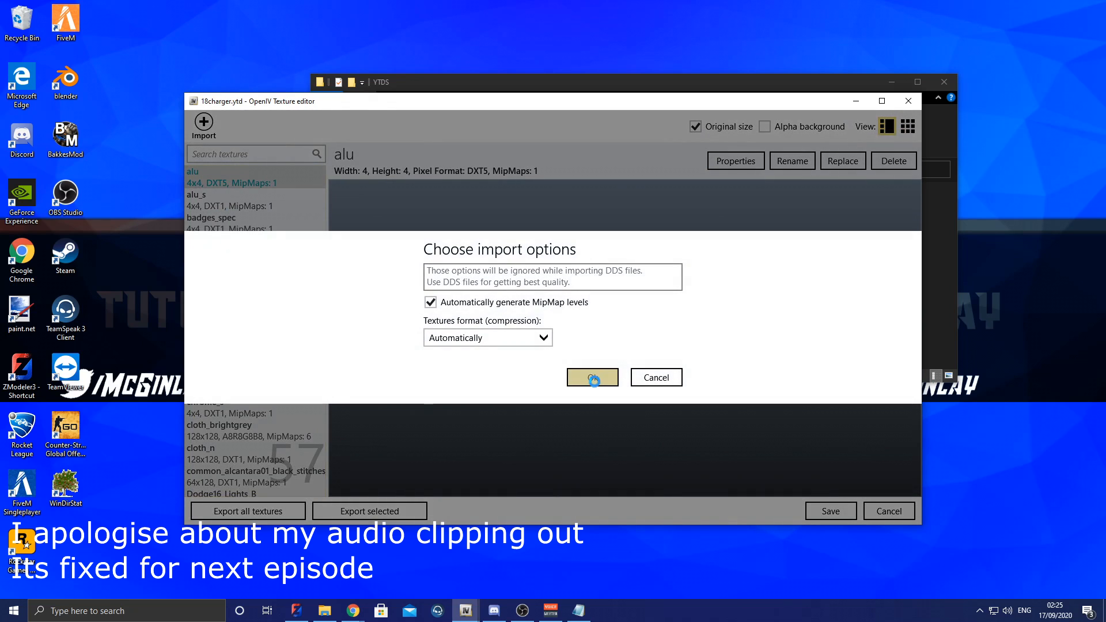
left_click(593, 378)
Step: Import the texture from the TEXTURES folder of Slim Visor Bar by Frost88 into 18charger.ytd and save the dictionary
left_click(204, 122)
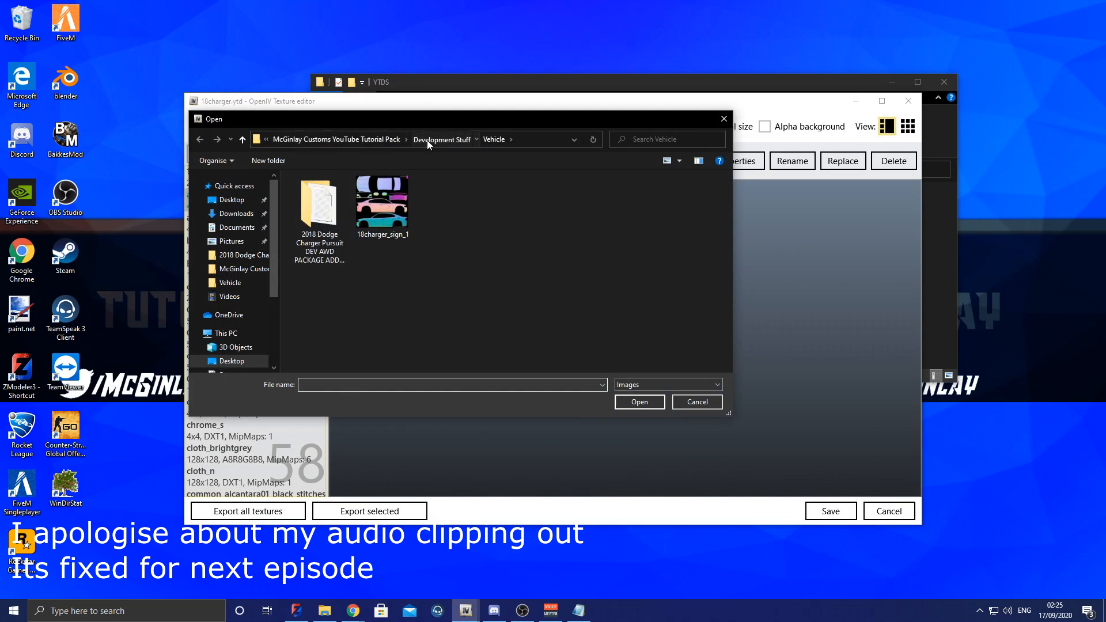
left_click(427, 140)
double_click(345, 199)
double_click(333, 196)
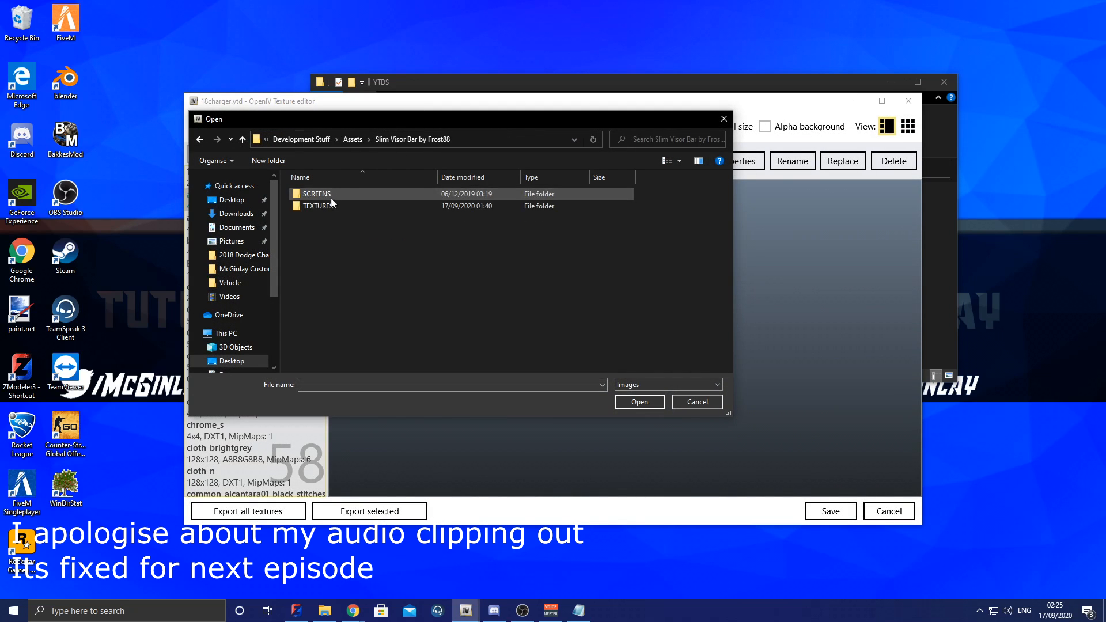
double_click(333, 206)
double_click(383, 207)
left_click(487, 337)
left_click(455, 337)
left_click(593, 377)
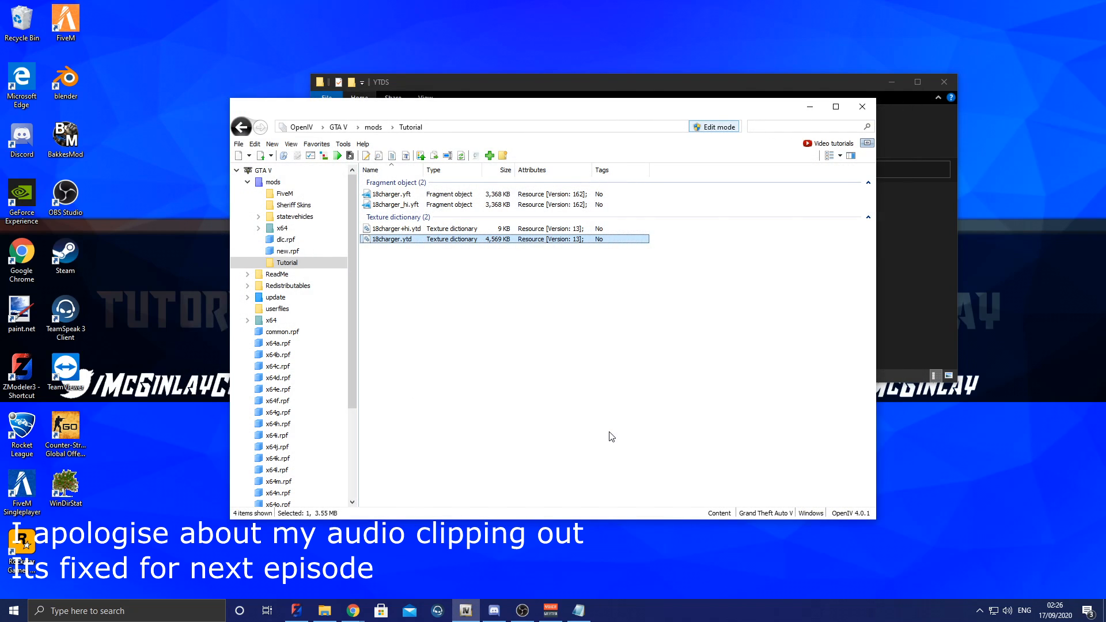
Step: Check the textures in the YTD files and delete 18charger+hi.ytd from mods/Tutorial
double_click(427, 238)
left_click(908, 102)
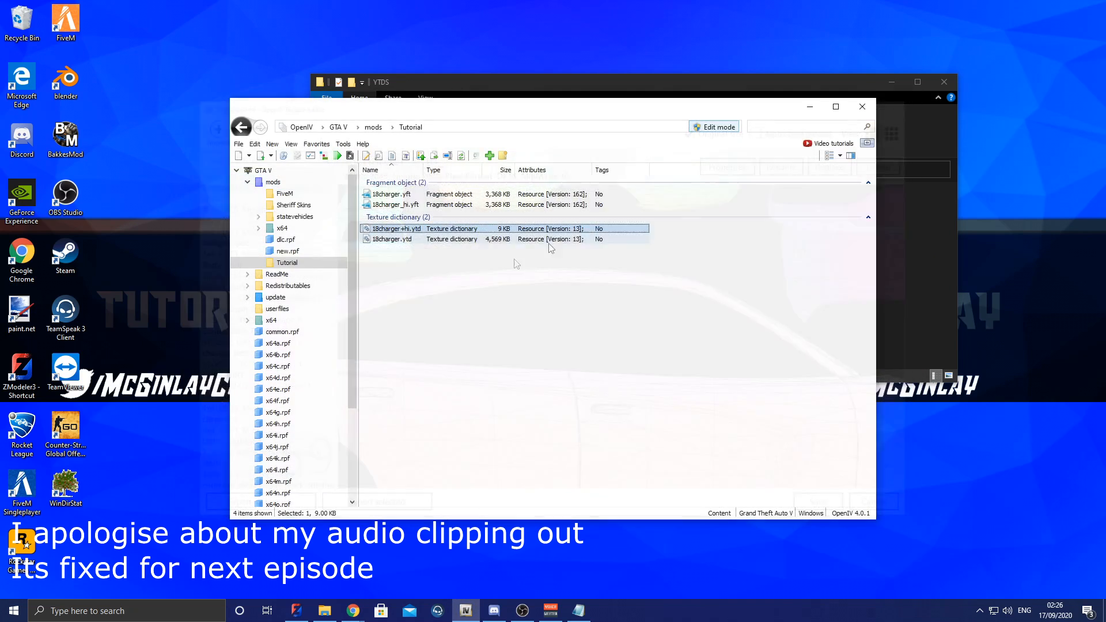
double_click(418, 227)
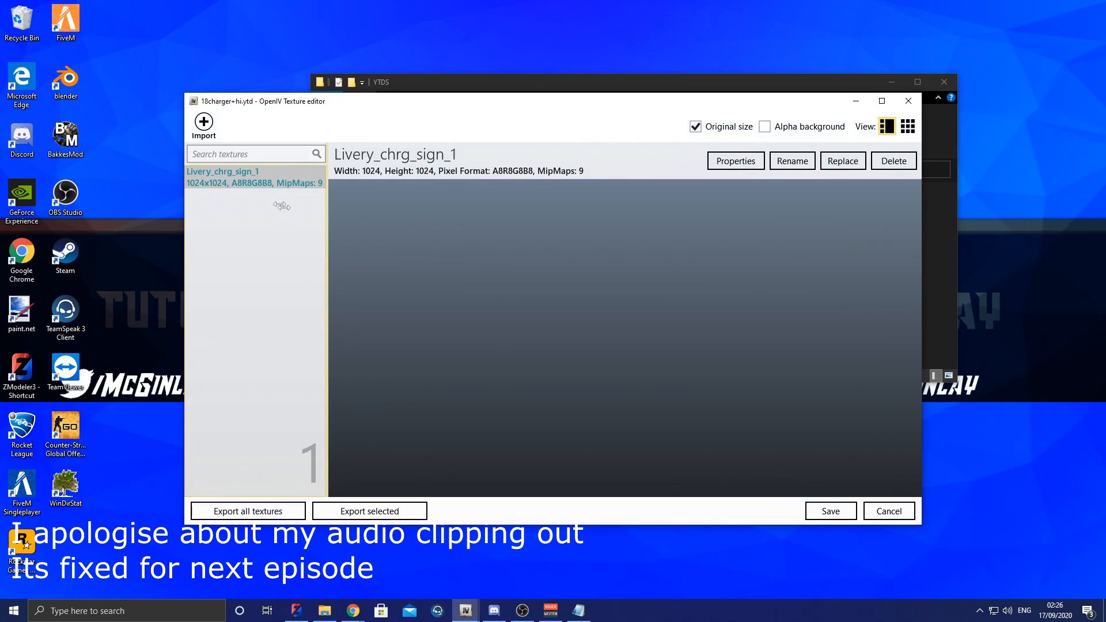
left_click(909, 102)
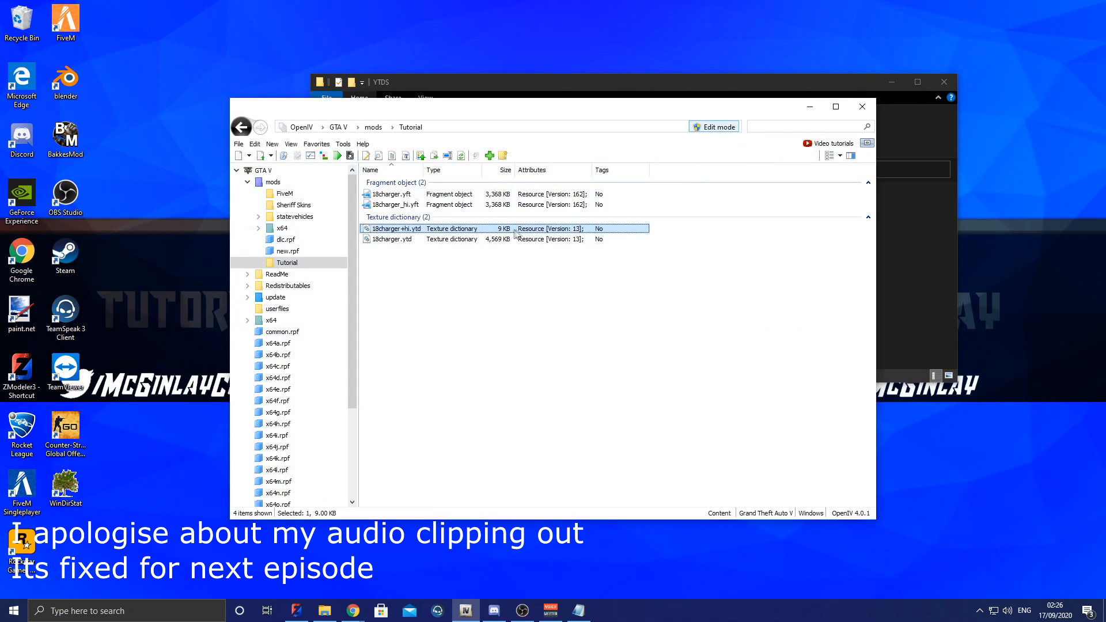
key("Delete")
Step: Copy the edited 18charger.ytd from OpenIV into the stream folder of the FiveM resource Template in File Explorer
left_click_drag(468, 218, 750, 188)
left_click(741, 303)
left_click(498, 277)
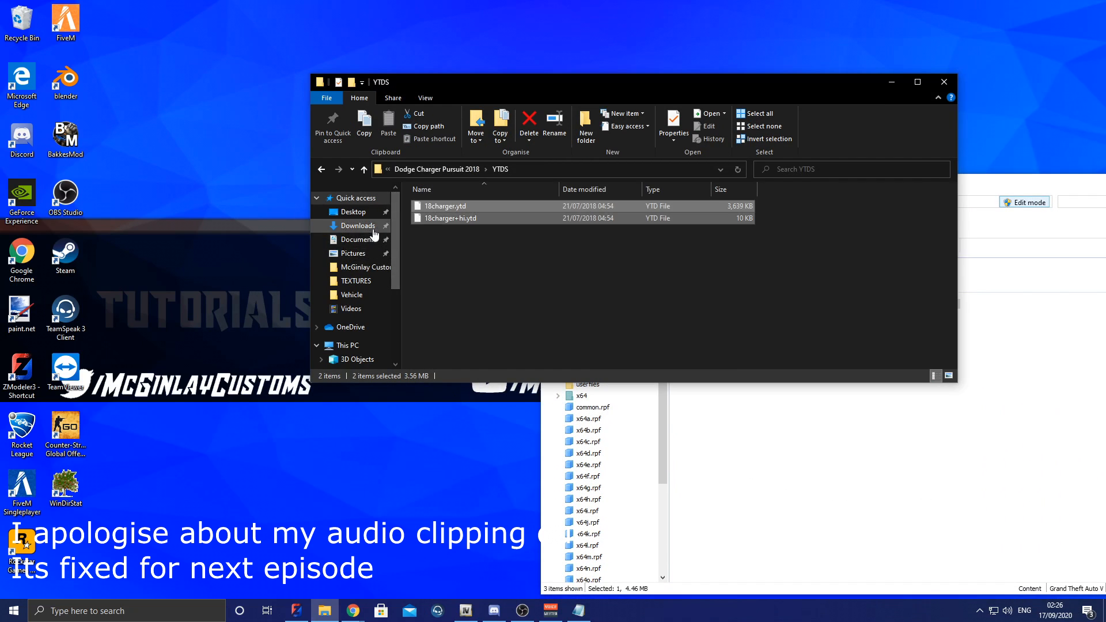
left_click(370, 267)
double_click(464, 218)
double_click(463, 206)
double_click(463, 207)
left_click(714, 394)
left_click_drag(628, 299, 485, 289)
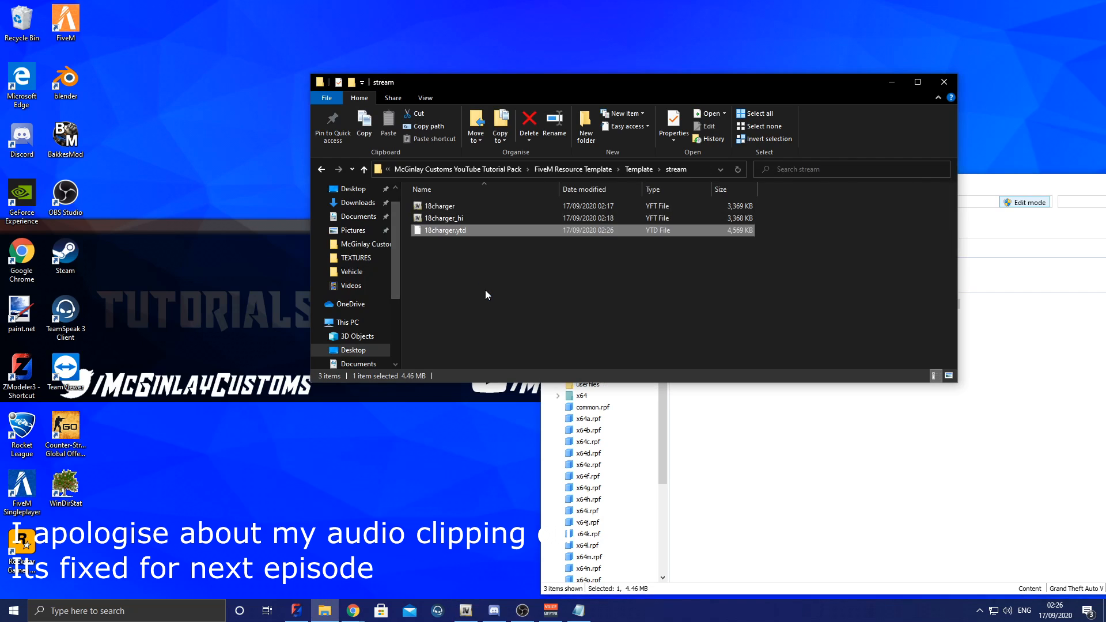
Step: Go back to the FiveM Resource Template folder and rename its Template folder as 18charger
left_click(638, 169)
left_click(599, 169)
right_click(490, 208)
left_click(537, 446)
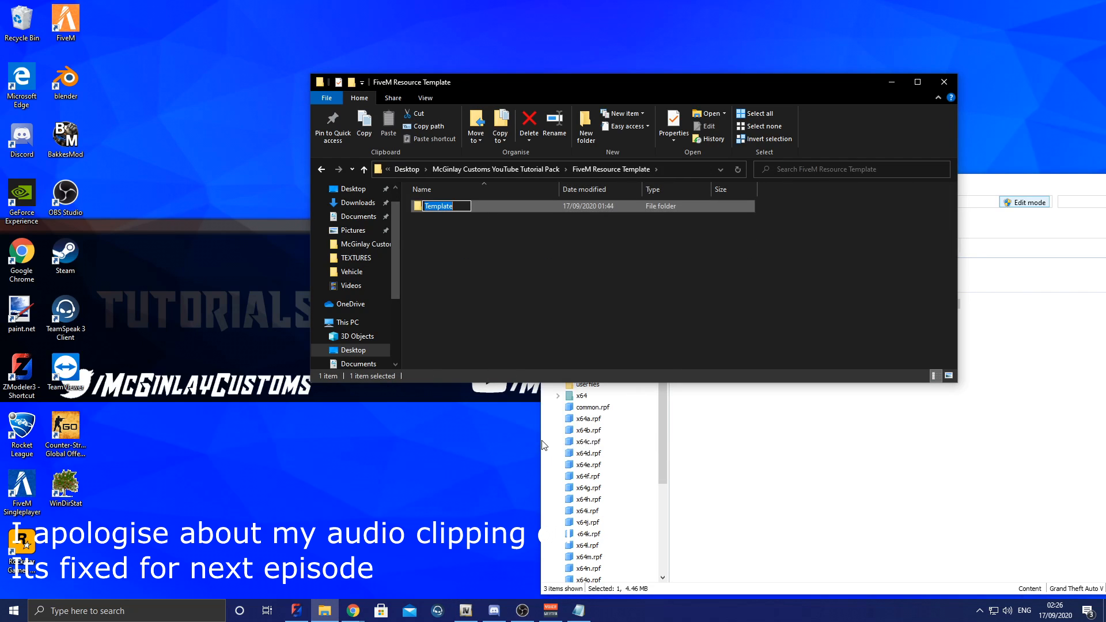
type("18charger")
key("Return")
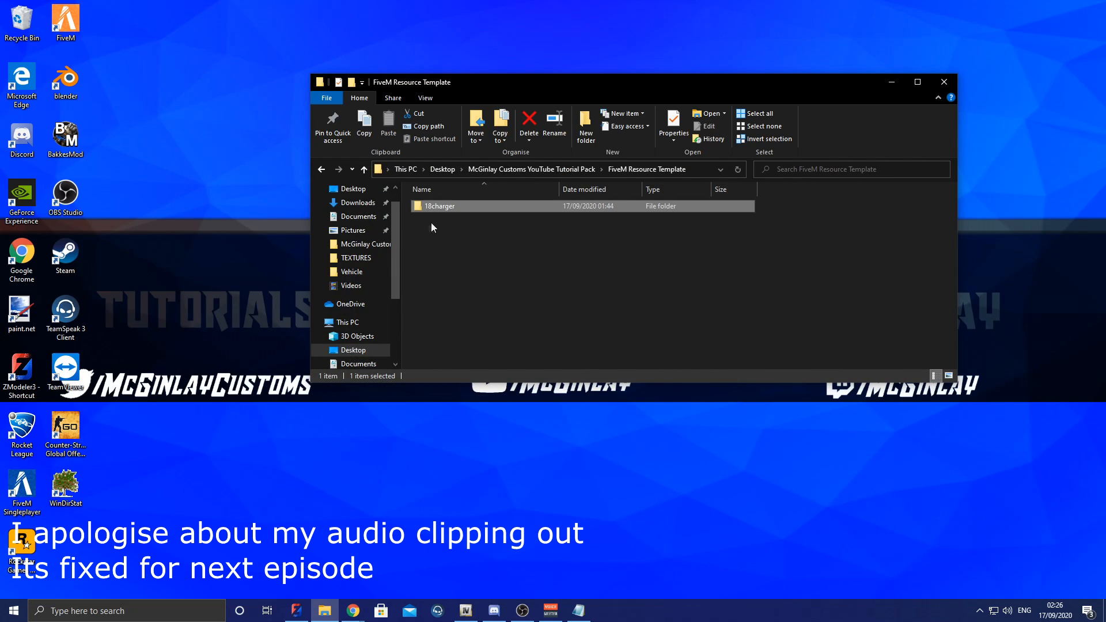
left_click_drag(431, 207, 376, 199)
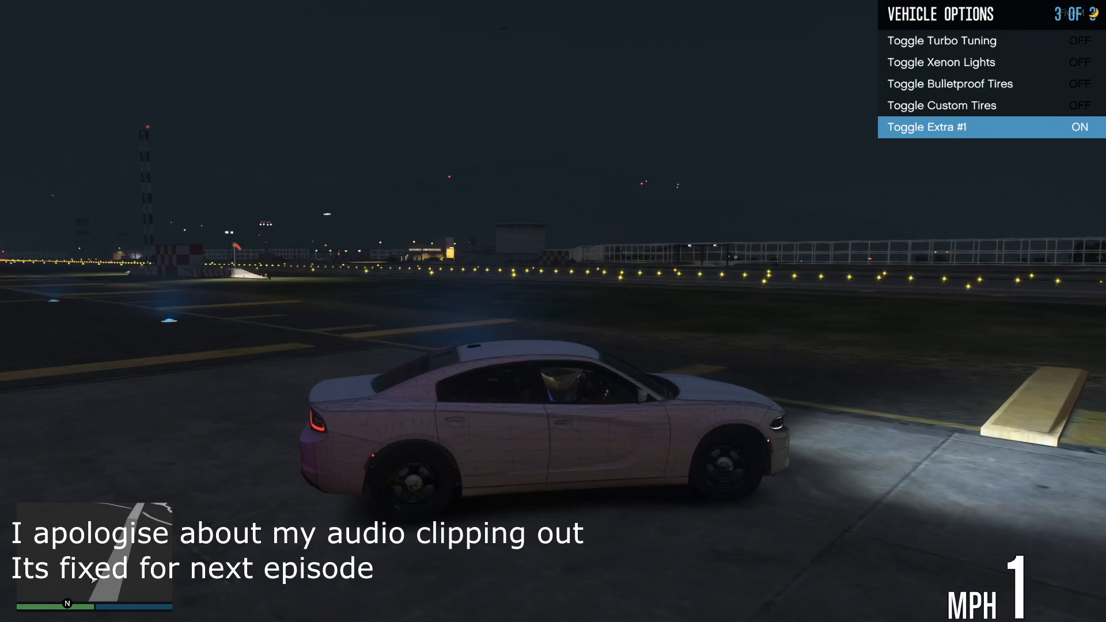
Step: Drive the Dodge Charger across the airfield in FiveM to inspect the vehicle in-game
key("w")
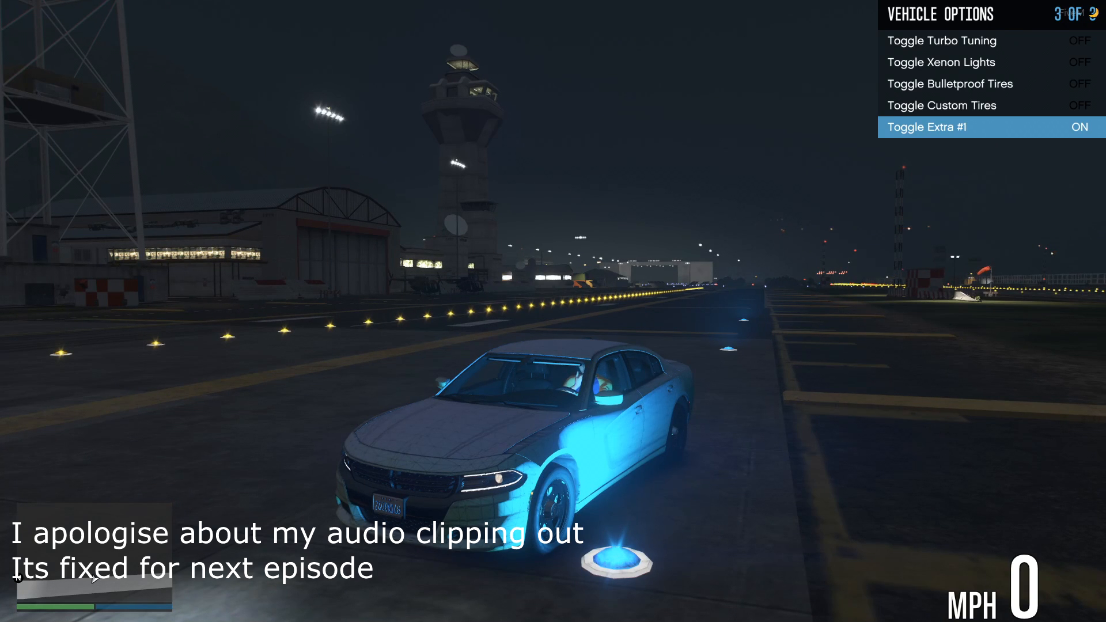
key("w")
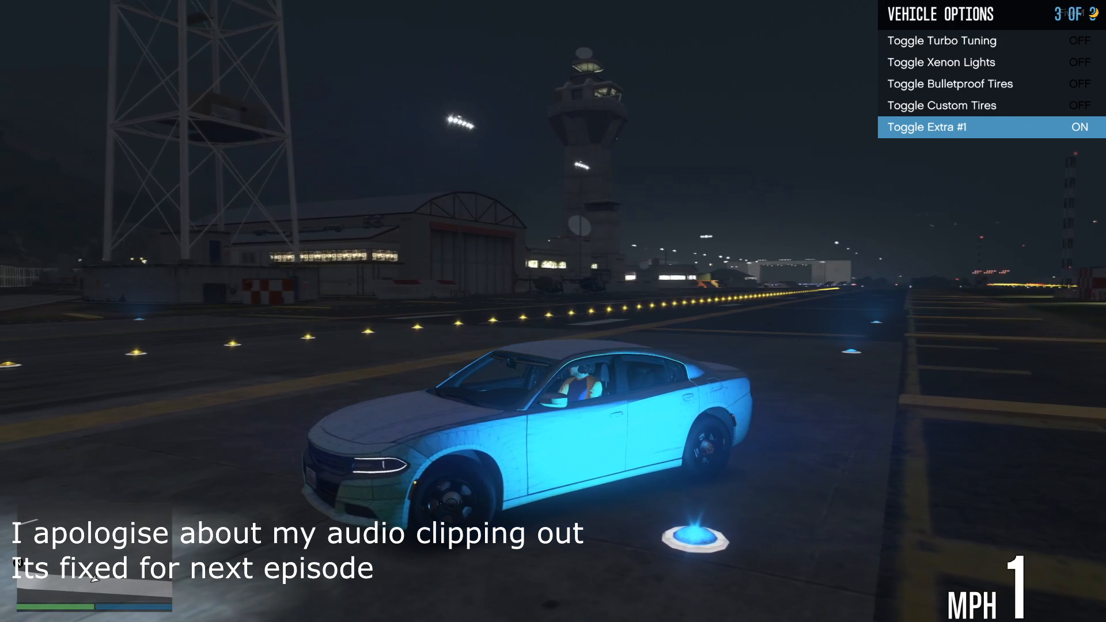